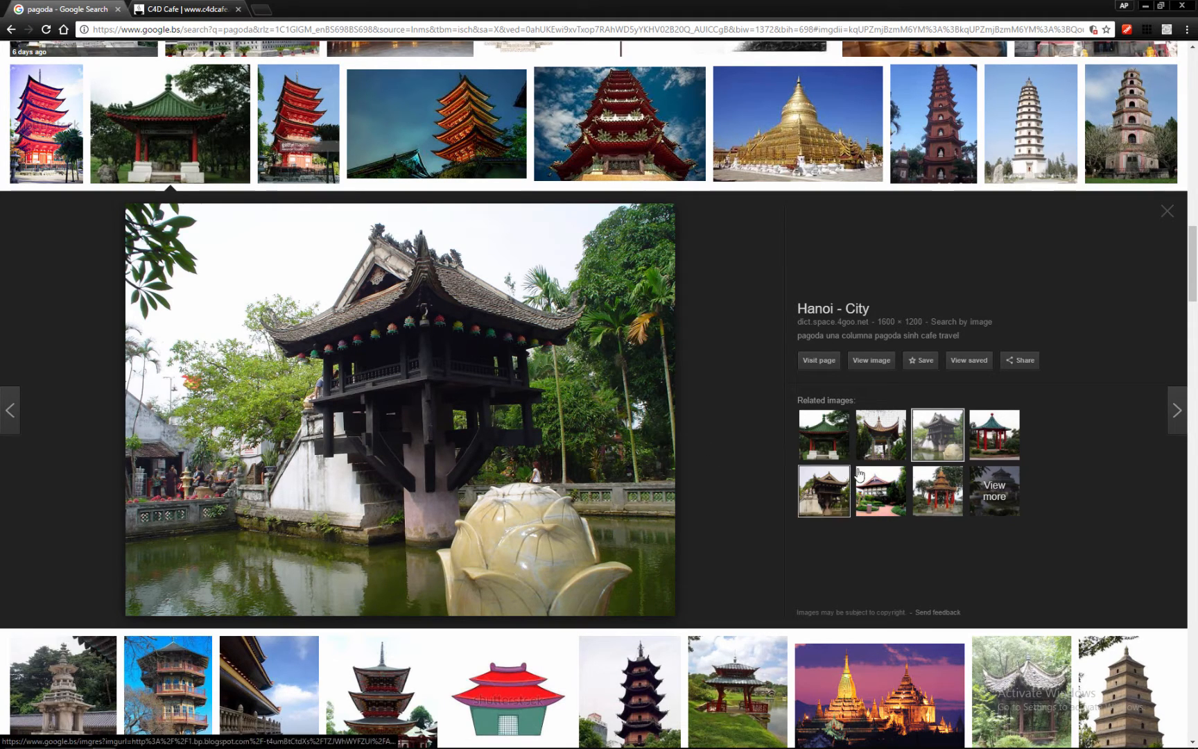
# View the Chinese Pagoda Texture photo among the related pagoda reference images.
pyautogui.click(823, 434)
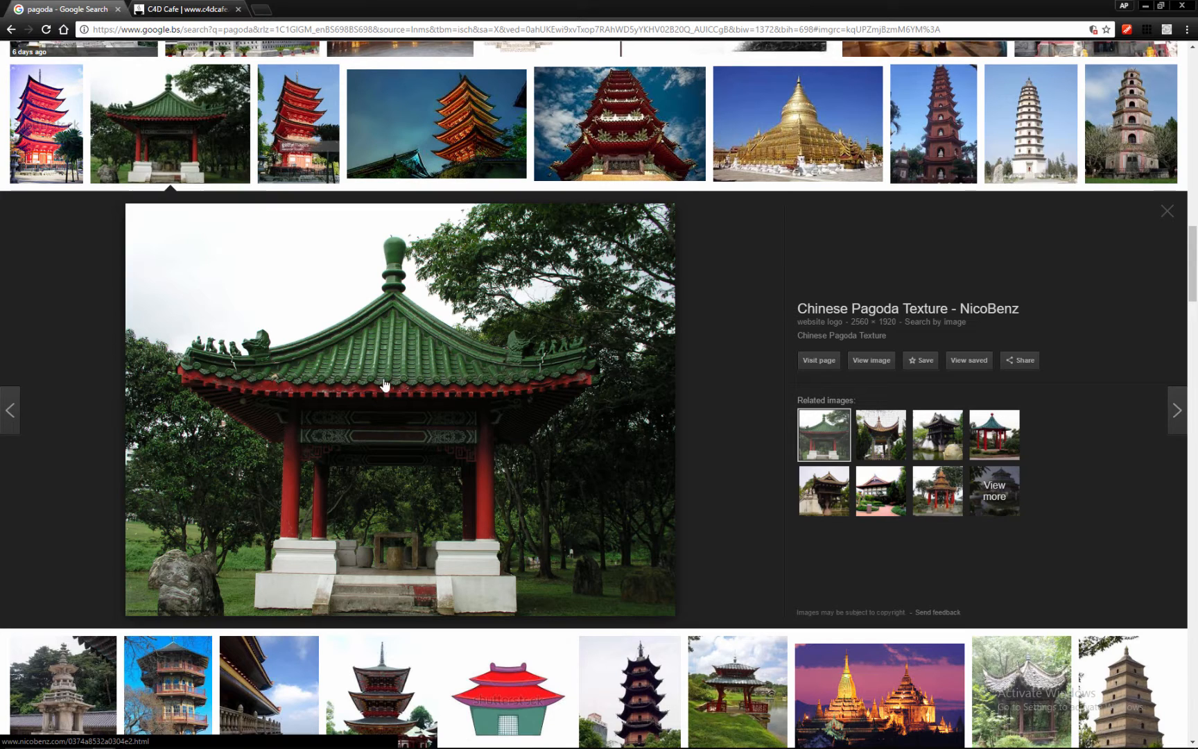
pyautogui.scroll(1, 452, 376)
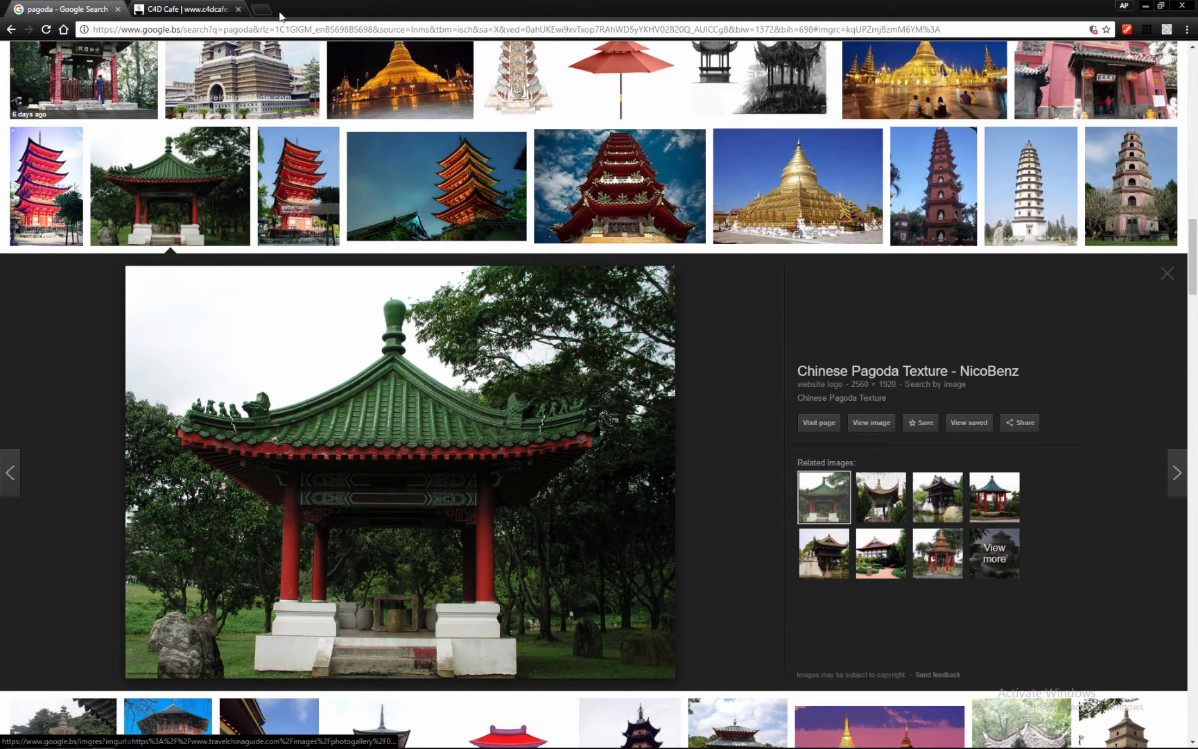
# Switch to the C4D Cafe forum topic on creating a pagoda and read through its replies down to the latest post.
pyautogui.hotkey('ctrl', 'Tab')
pyautogui.scroll(-5, 533, 388)
pyautogui.scroll(5, 534, 388)
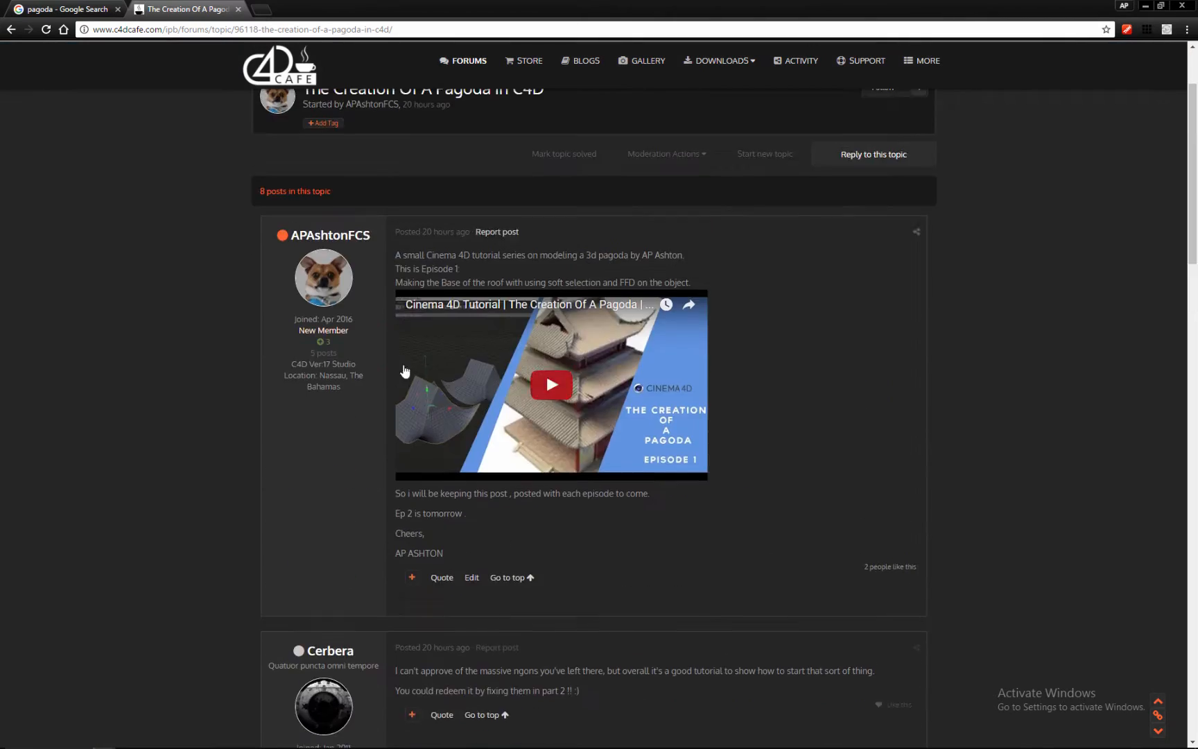
pyautogui.scroll(-5, 545, 371)
pyautogui.scroll(-3, 548, 558)
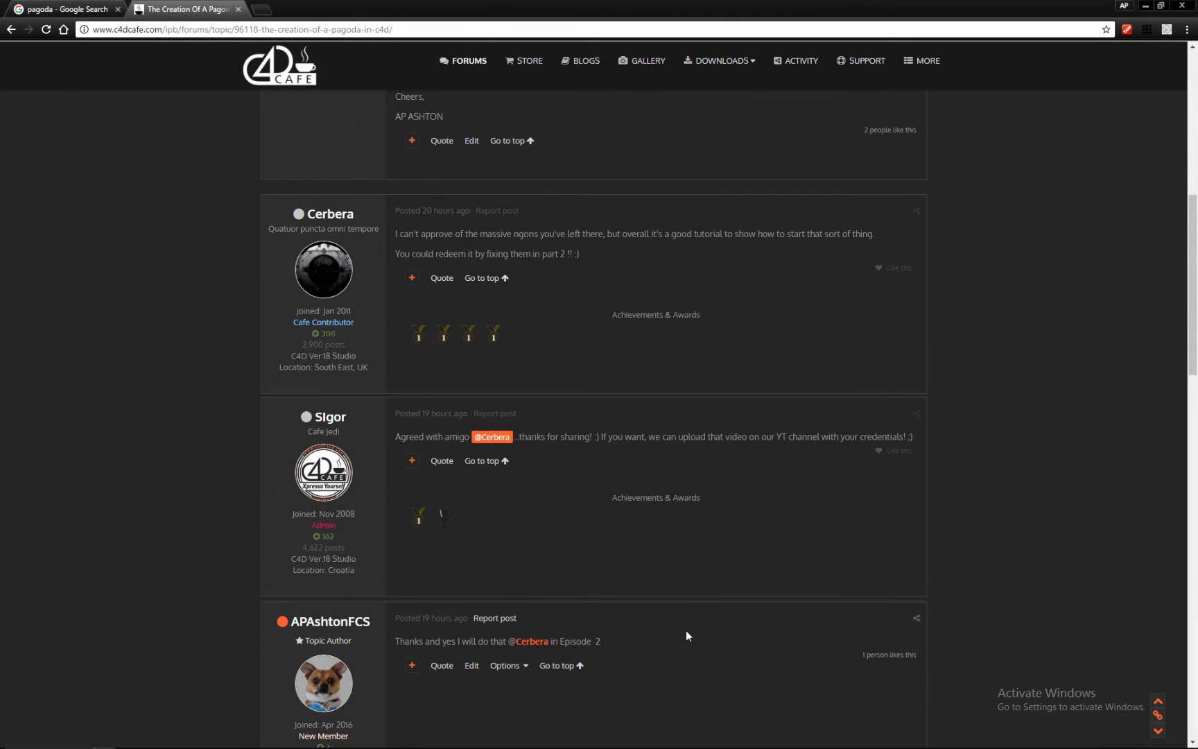
pyautogui.scroll(-2, 685, 631)
pyautogui.scroll(3, 683, 630)
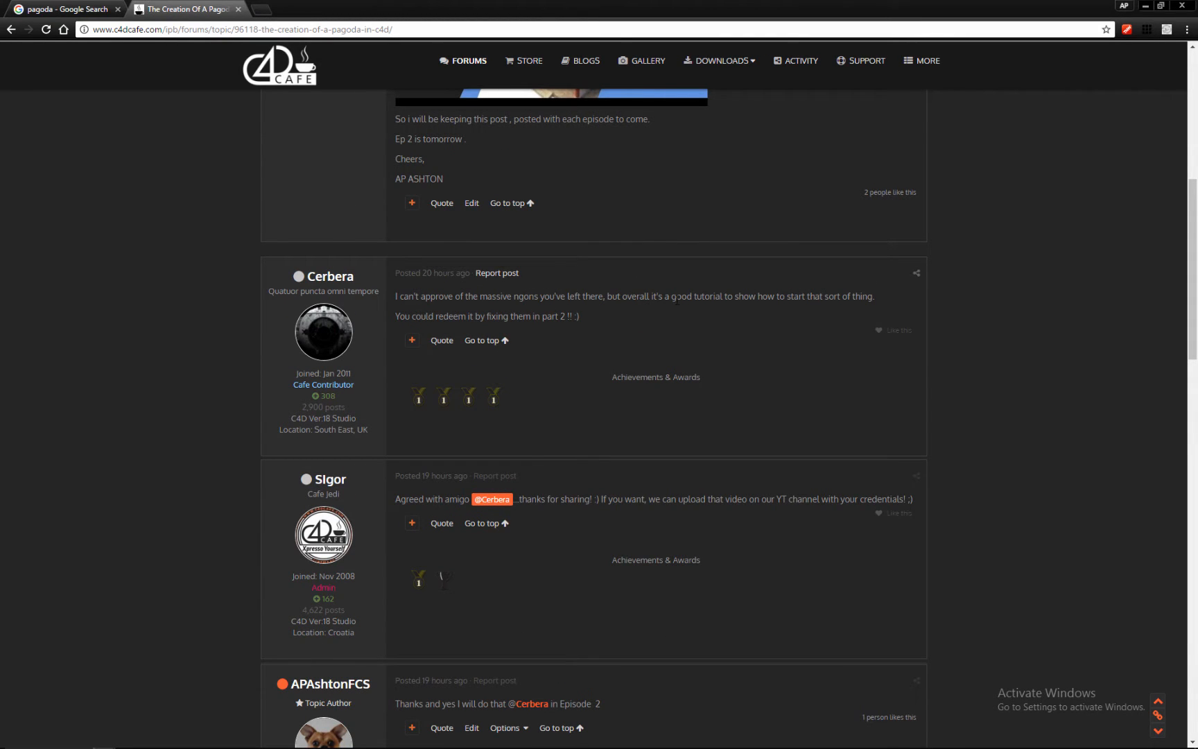
pyautogui.scroll(-7, 544, 563)
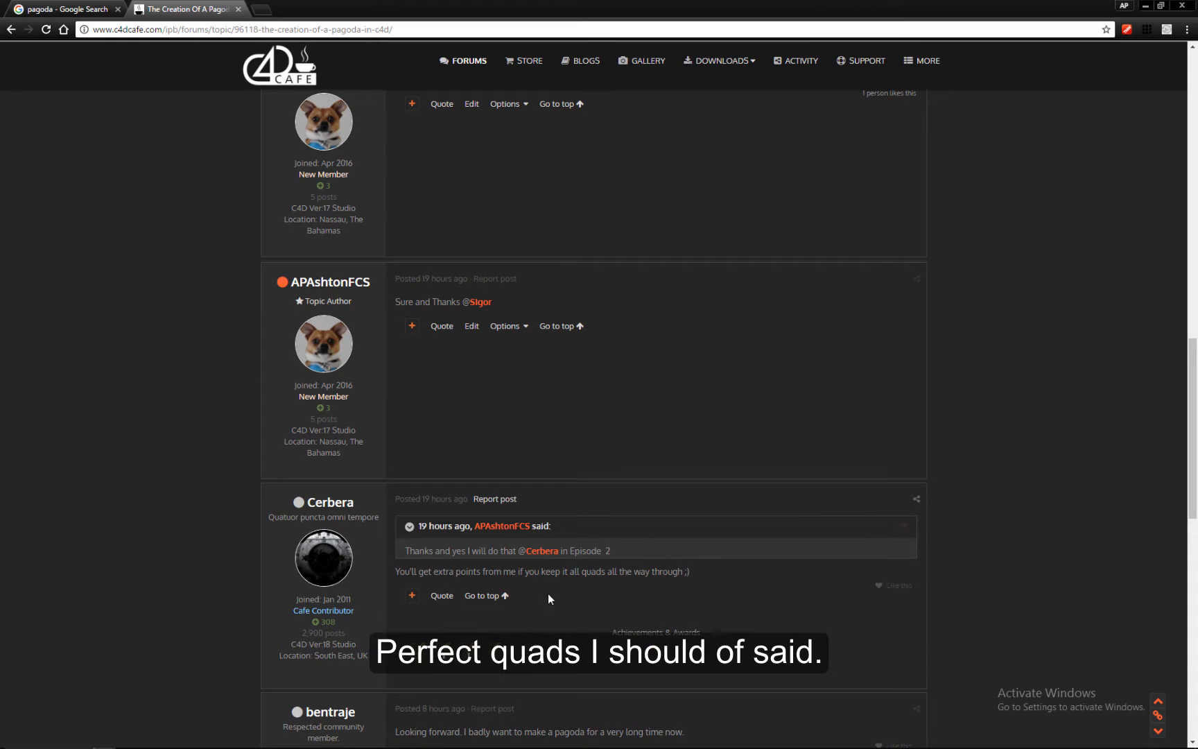
pyautogui.scroll(-6, 575, 580)
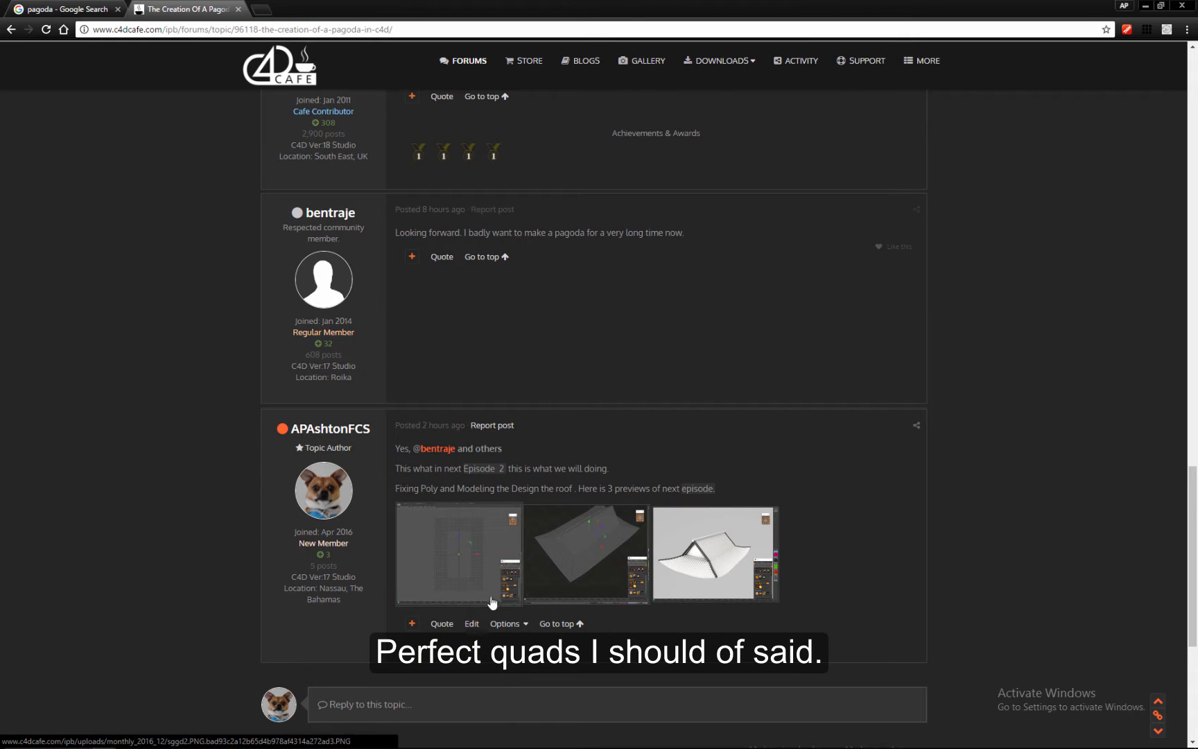
# View the Episode 2 preview images attached to the latest forum post one after another.
pyautogui.click(474, 538)
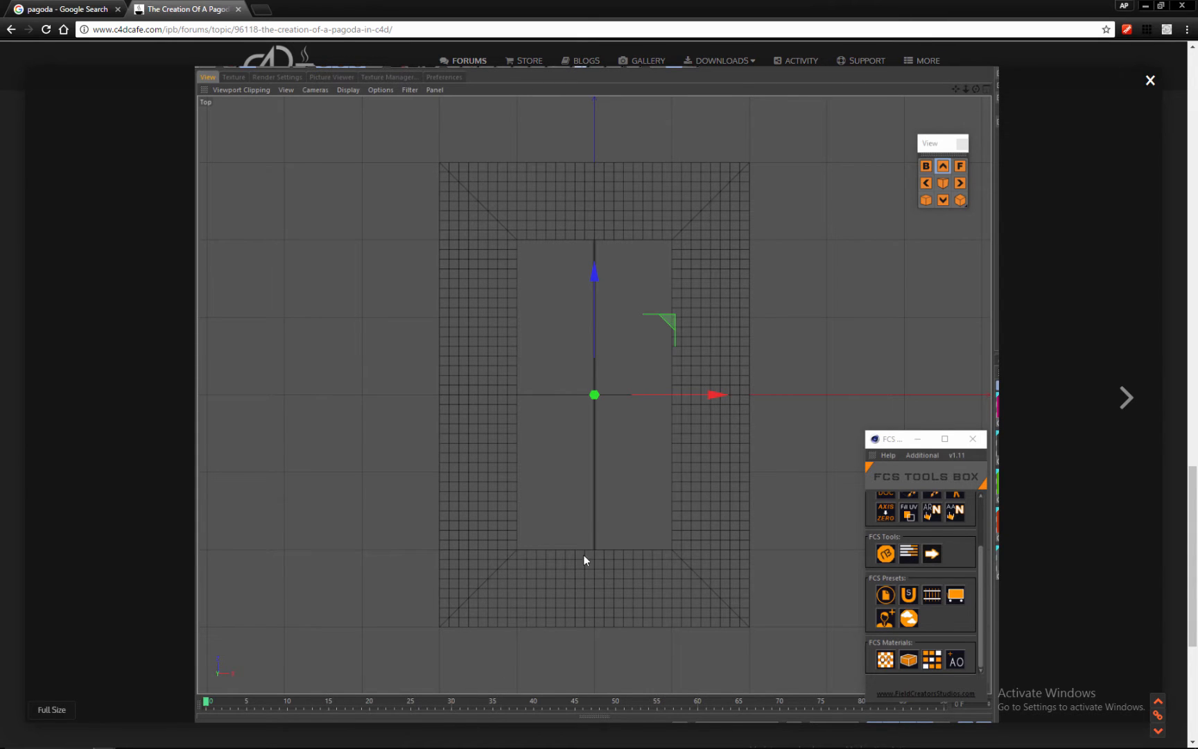
pyautogui.click(1127, 397)
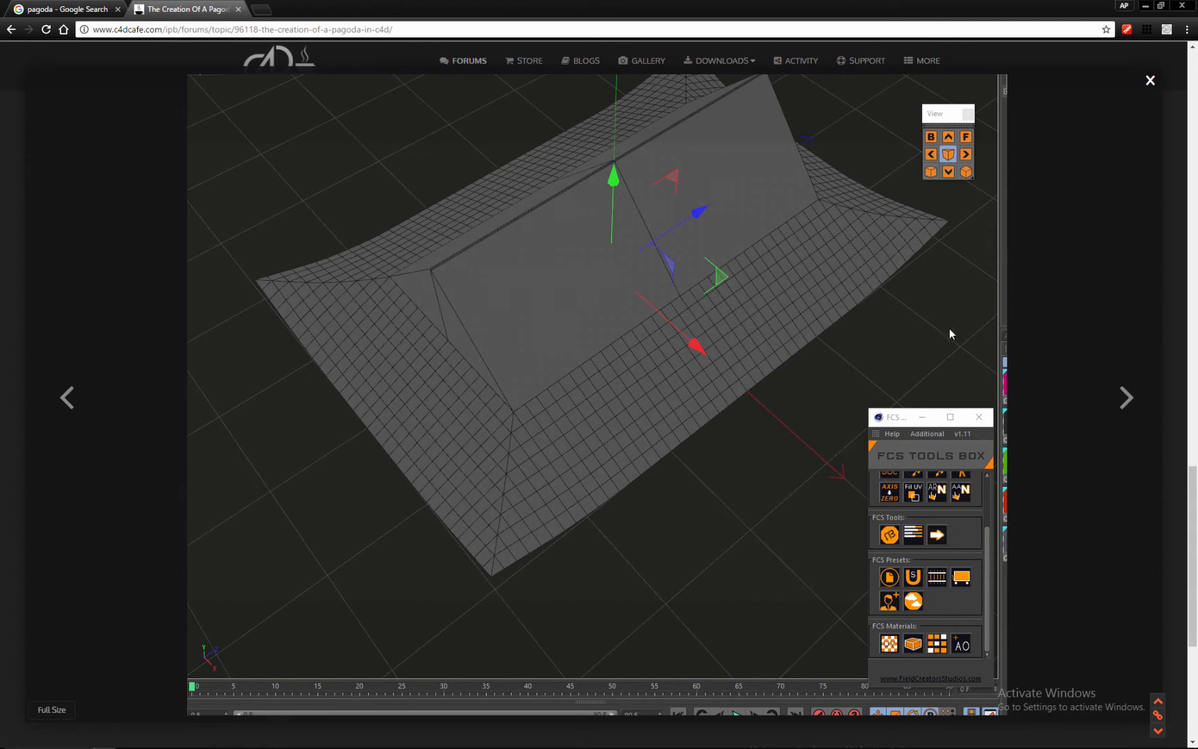
pyautogui.click(1127, 398)
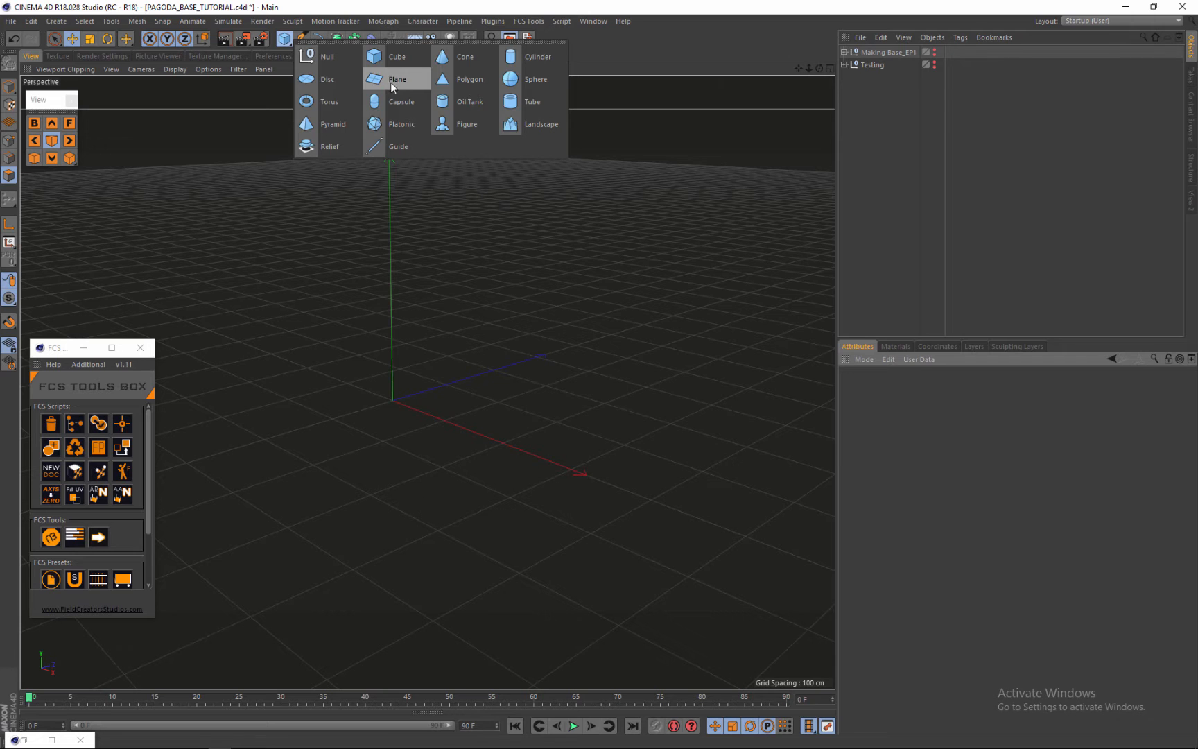
# In Cinema 4D, add a plane primitive and set its height to 600 cm in model mode.
pyautogui.click(390, 82)
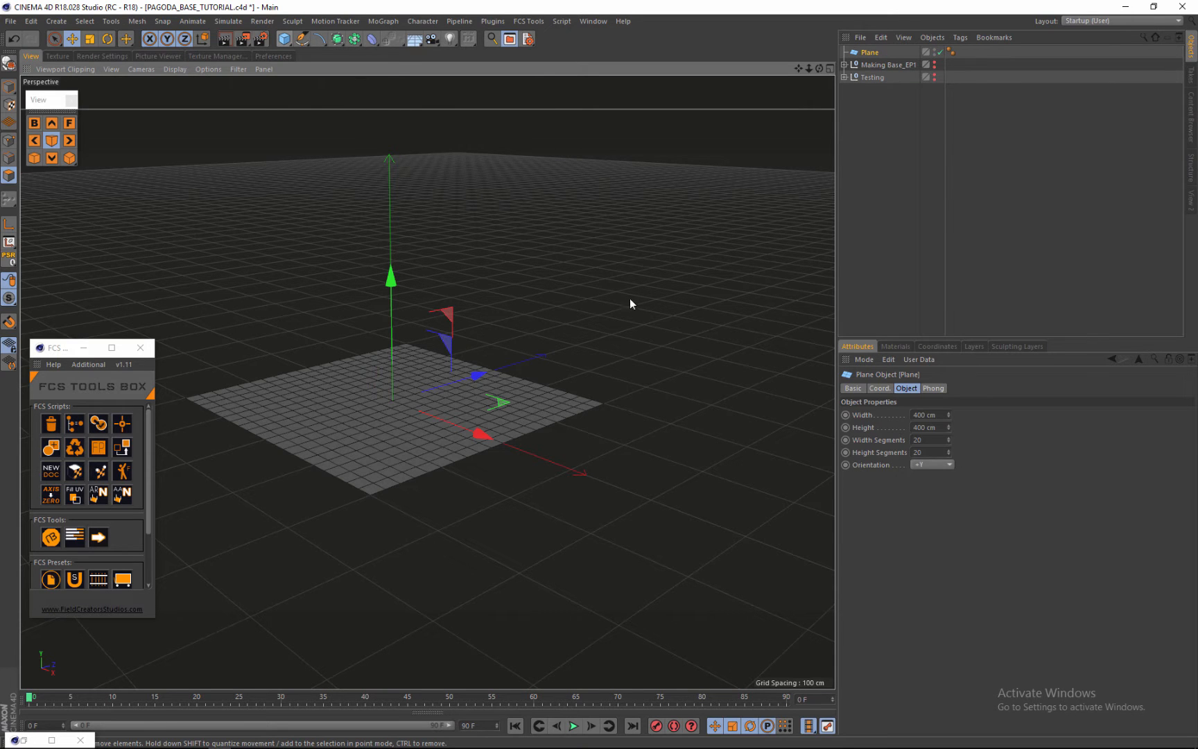
pyautogui.keyDown('alt'); pyautogui.moveTo(630, 299); pyautogui.dragTo(465, 349); pyautogui.keyUp('alt')
pyautogui.click(8, 87)
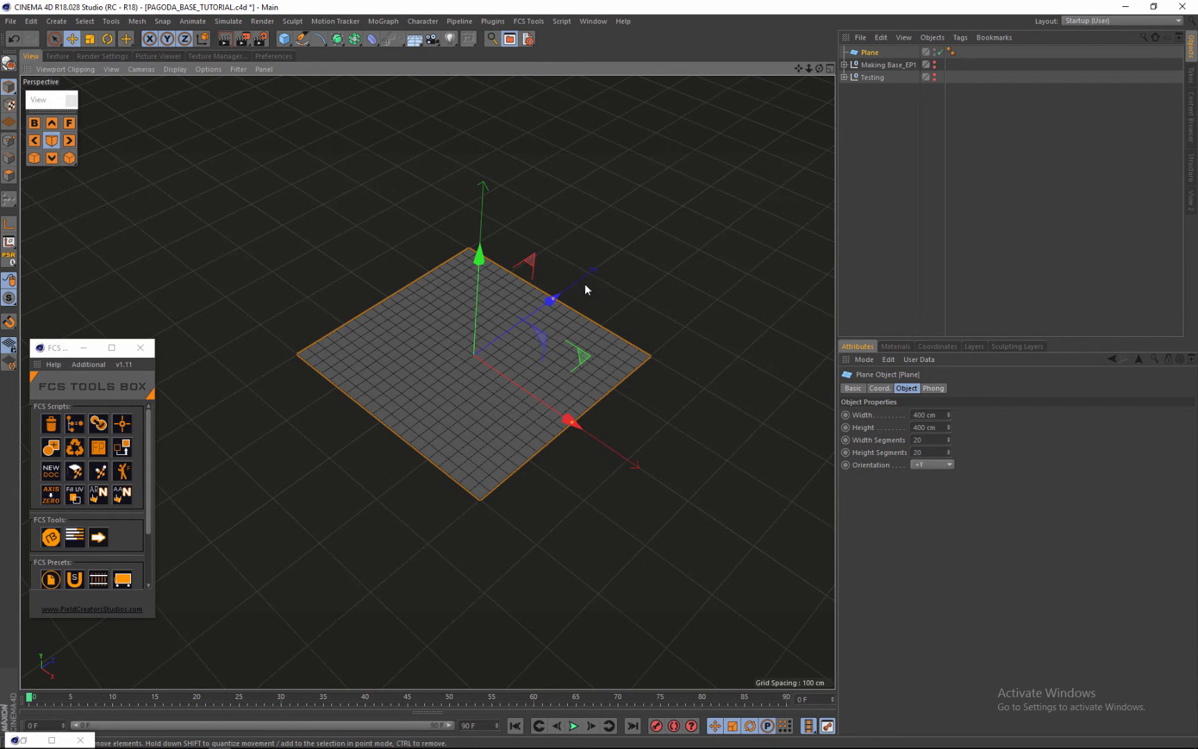
pyautogui.moveTo(553, 299); pyautogui.dragTo(596, 282)
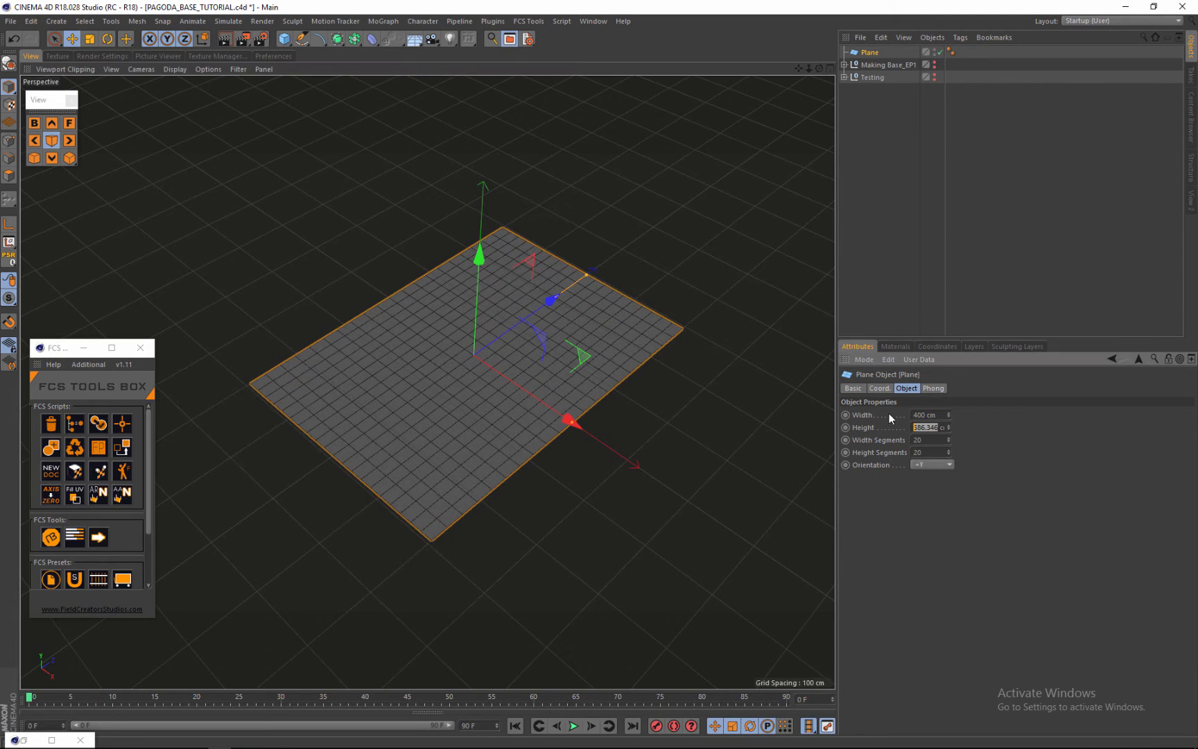
pyautogui.write('600')
pyautogui.press('Return')
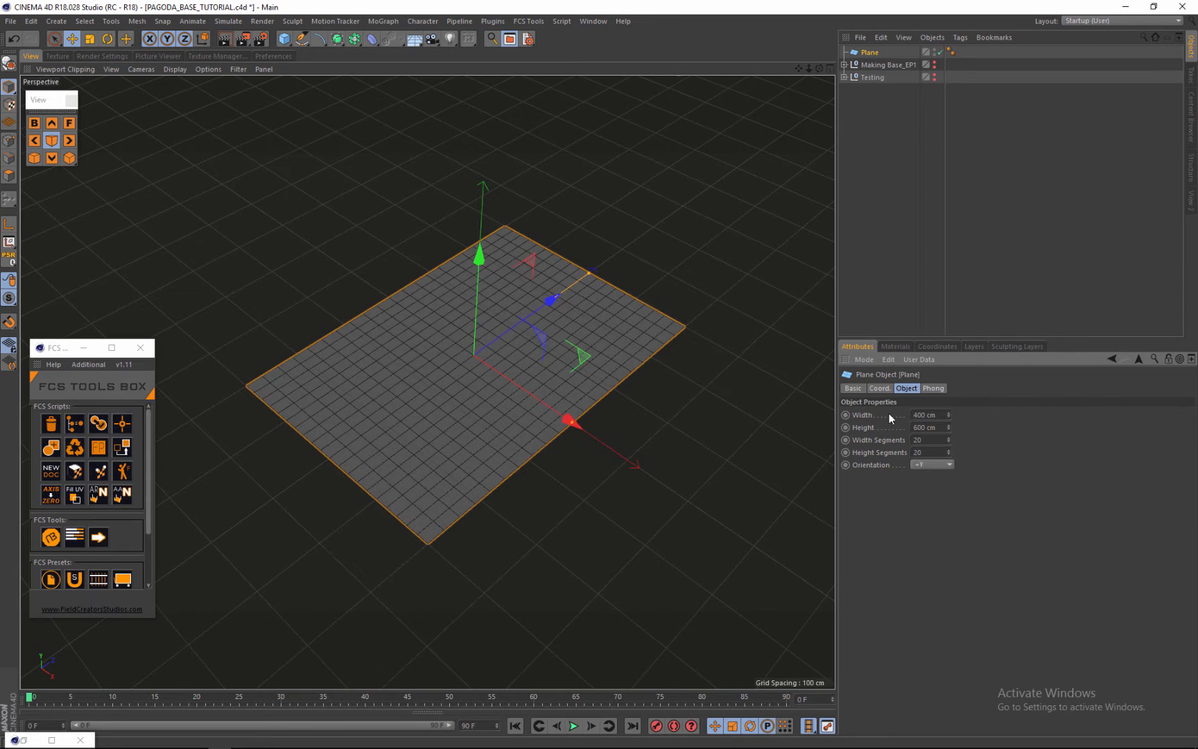
pyautogui.scroll(-3, 446, 431)
pyautogui.scroll(6, 468, 399)
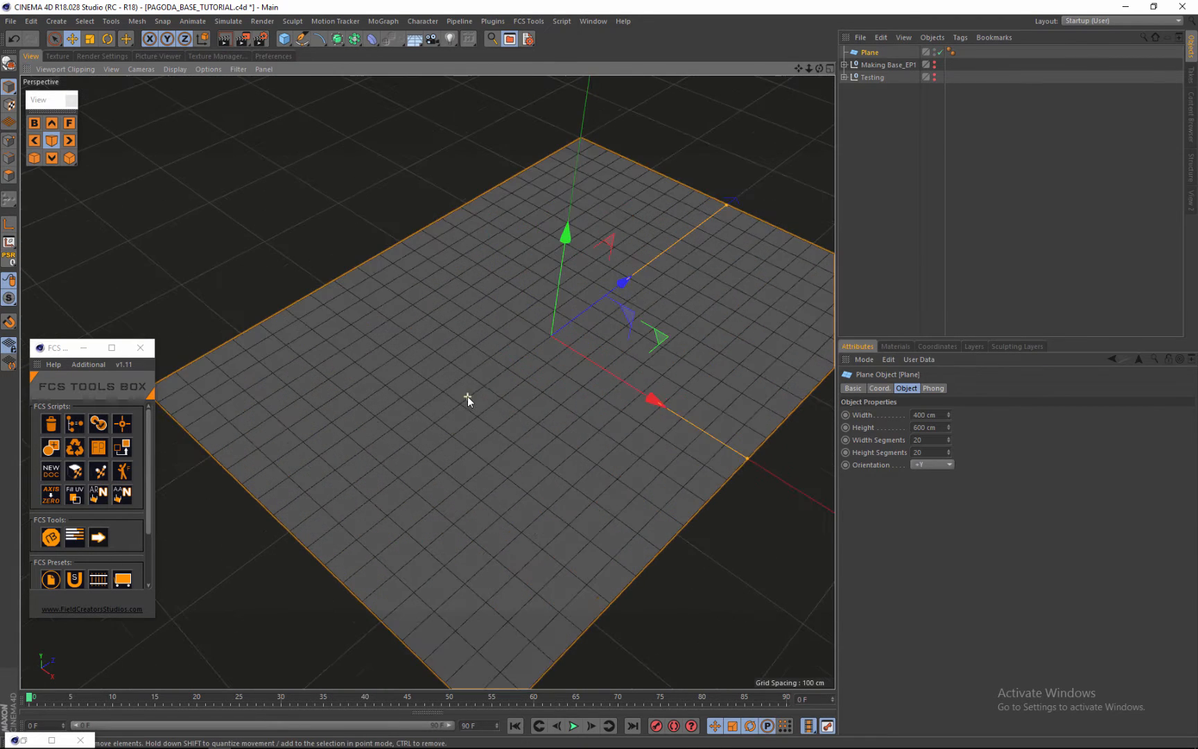
pyautogui.scroll(-3, 551, 360)
pyautogui.scroll(-3, 551, 354)
pyautogui.scroll(5, 551, 353)
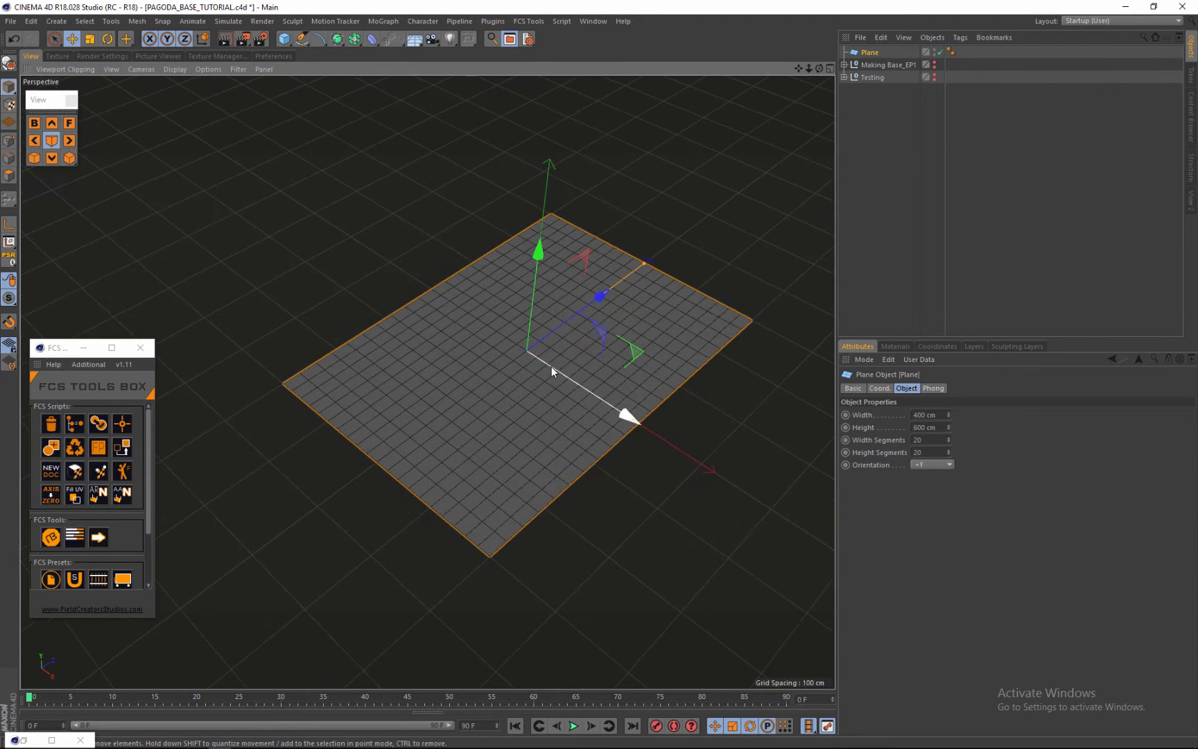
pyautogui.scroll(-2, 548, 371)
pyautogui.scroll(2, 533, 375)
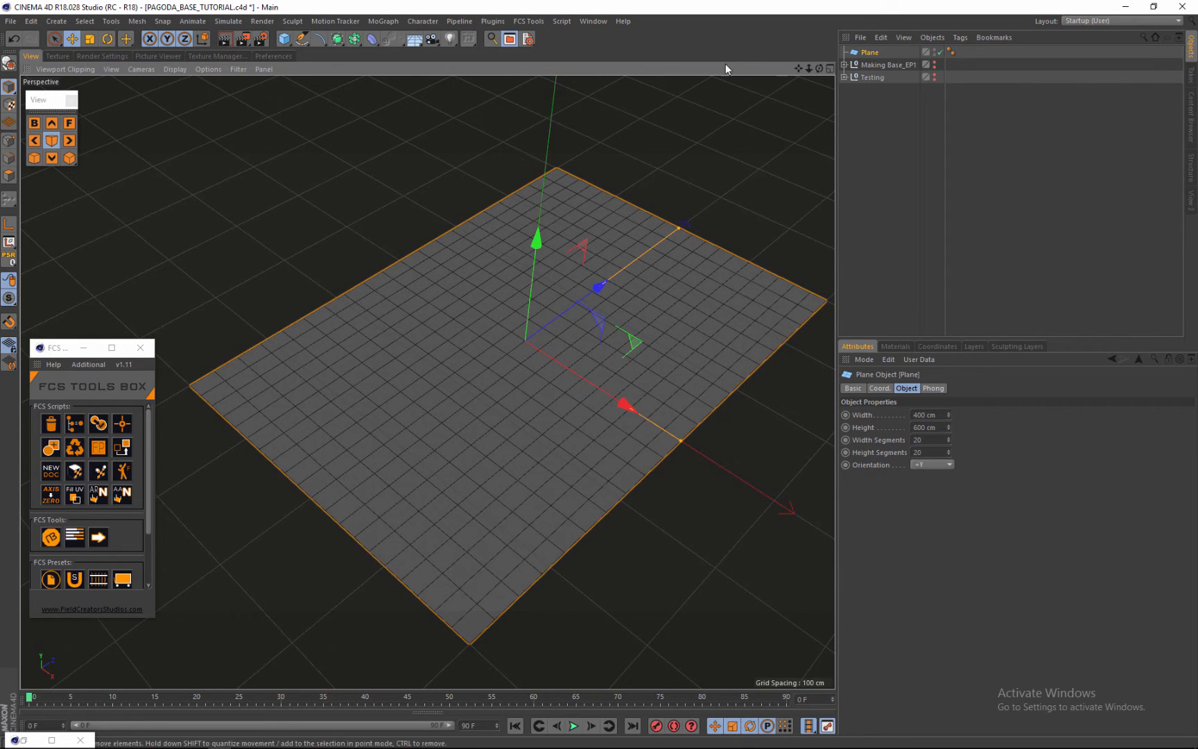
# Set the plane's height segments to 30 so its grid cells are square.
pyautogui.moveTo(819, 69); pyautogui.dragTo(599, 374)
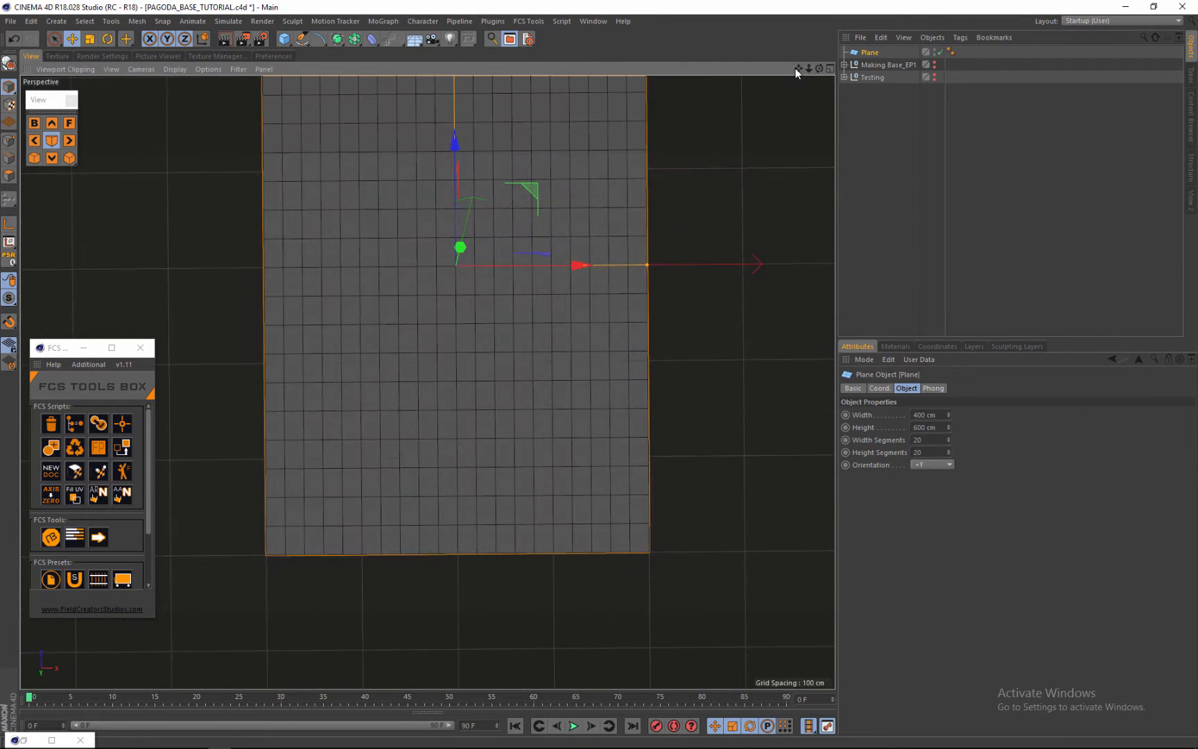
pyautogui.moveTo(796, 69); pyautogui.dragTo(599, 374)
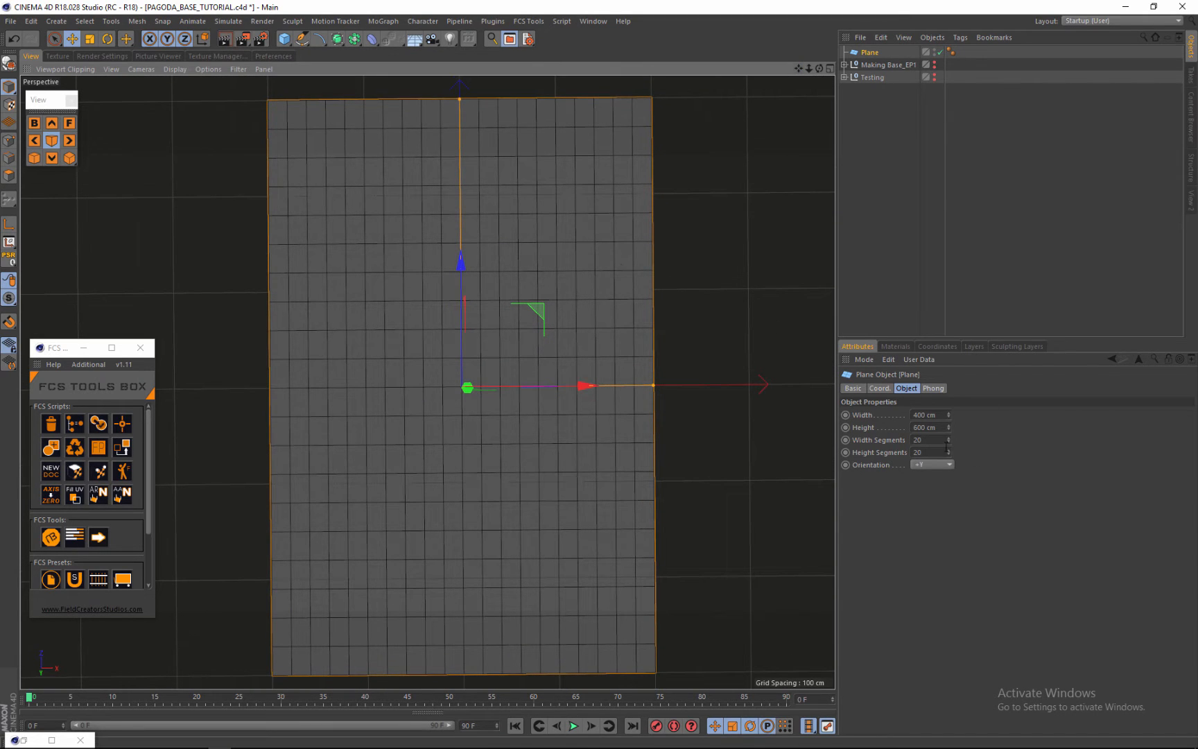
pyautogui.moveTo(949, 452); pyautogui.dragTo(949, 455)
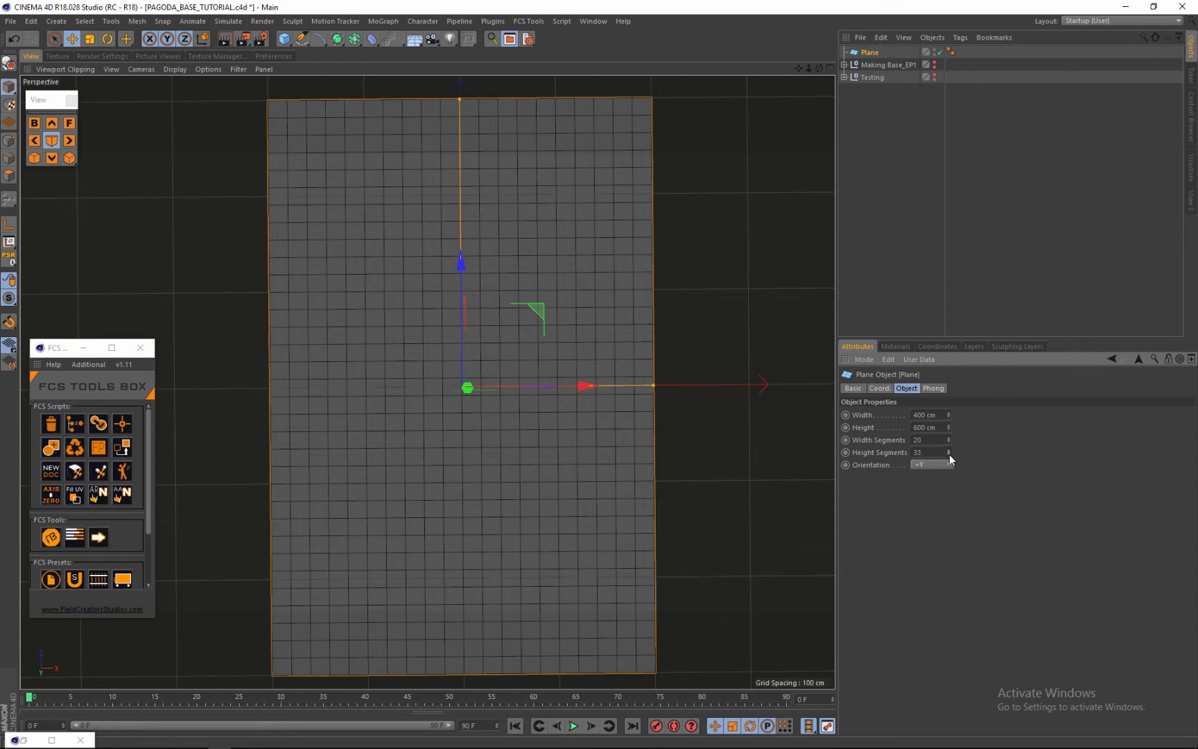
pyautogui.click(948, 455)
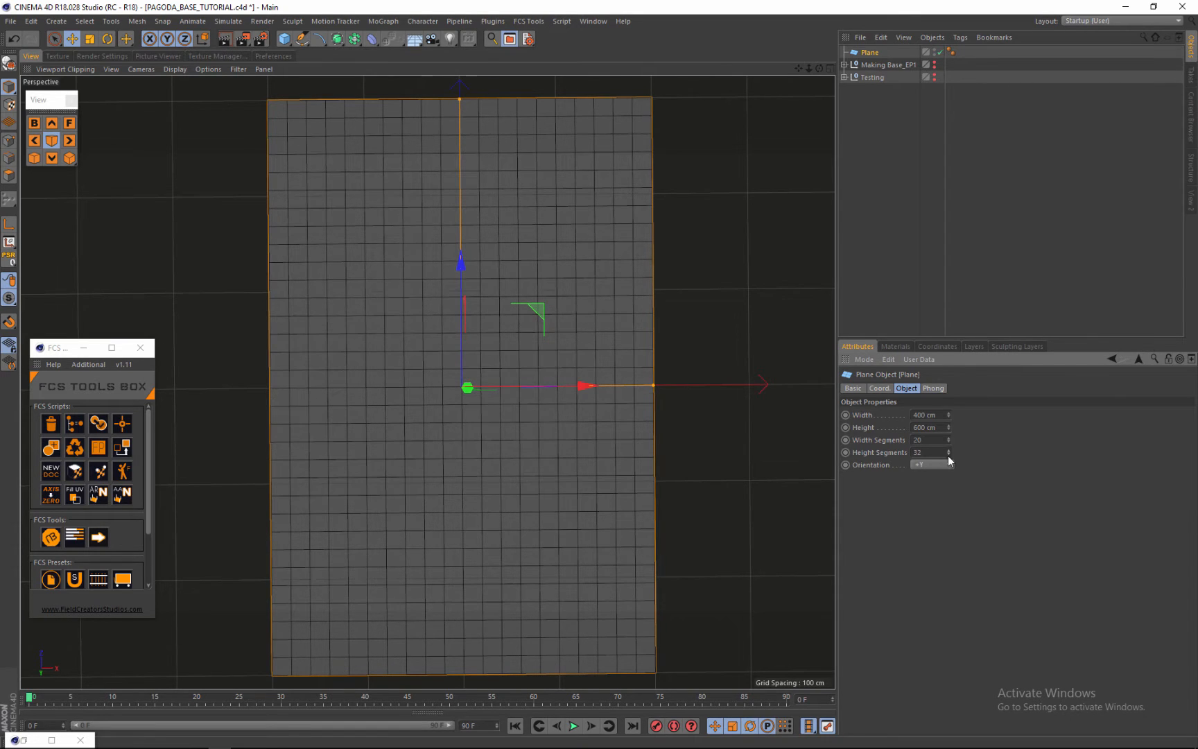
pyautogui.click(948, 455)
pyautogui.click(948, 455)
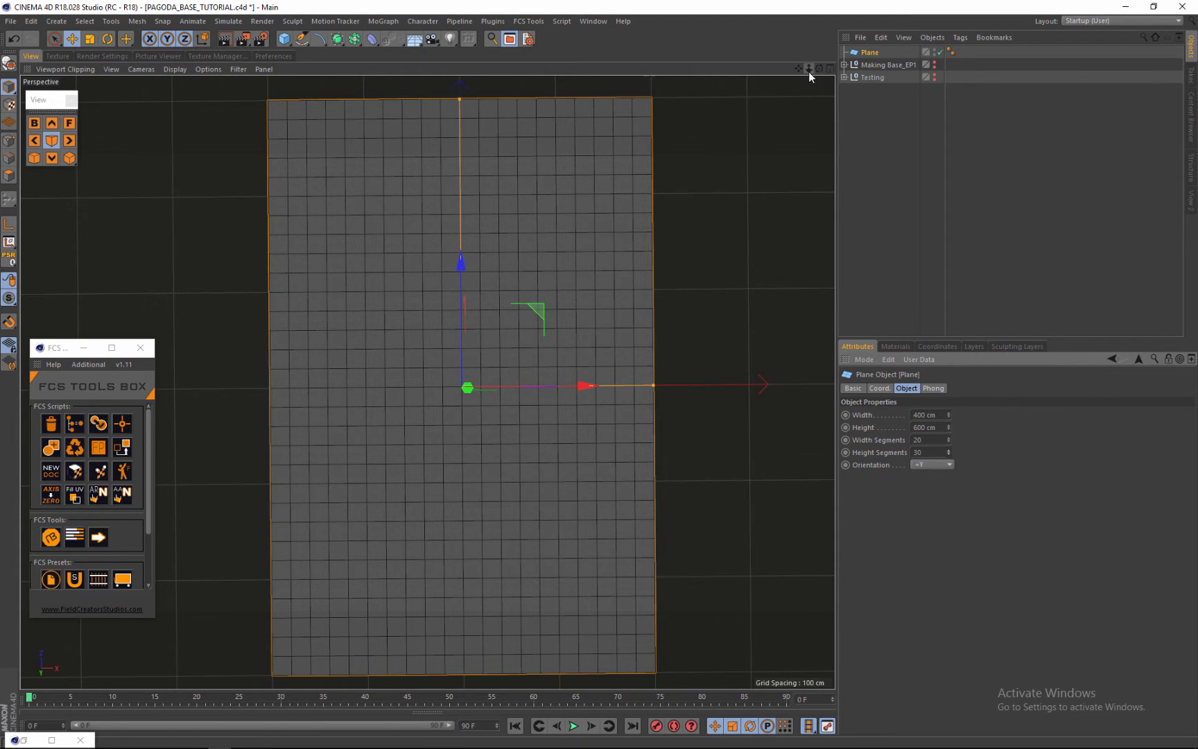
# Duplicate the plane and rename the original as Base.
pyautogui.moveTo(819, 68); pyautogui.dragTo(600, 268)
pyautogui.scroll(5, 600, 273)
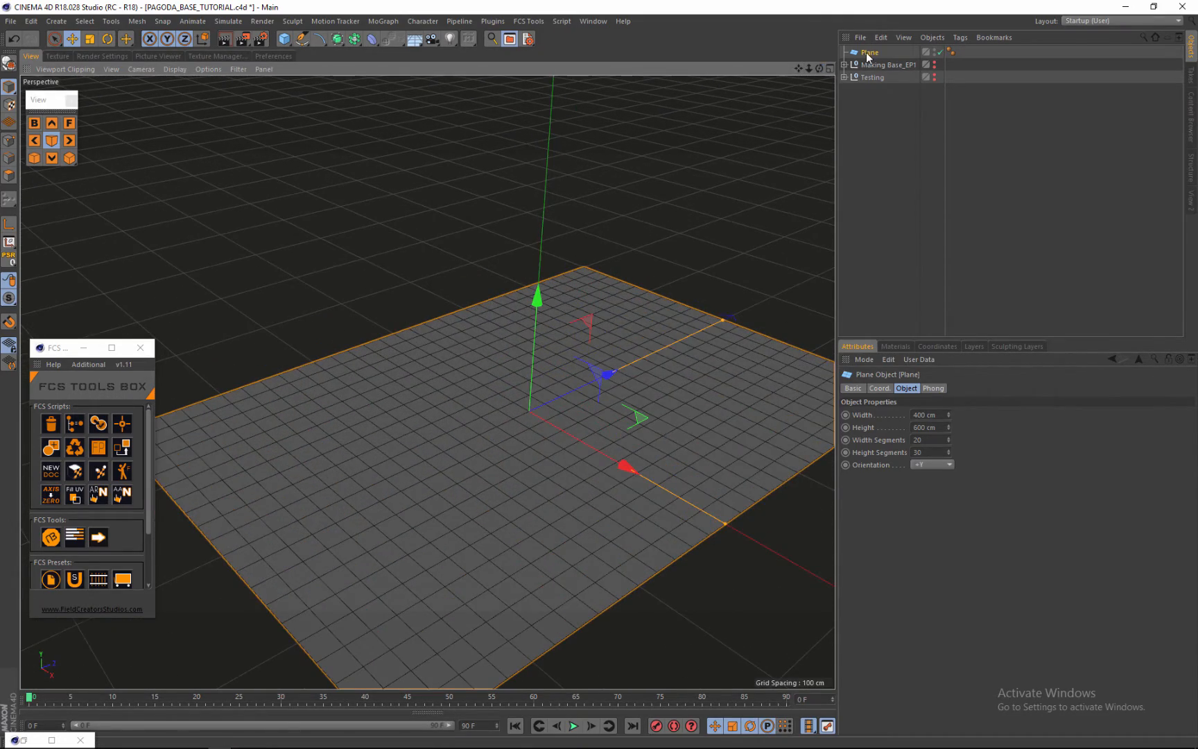
pyautogui.keyDown('ctrl'); pyautogui.moveTo(867, 54); pyautogui.dragTo(871, 55); pyautogui.keyUp('ctrl')
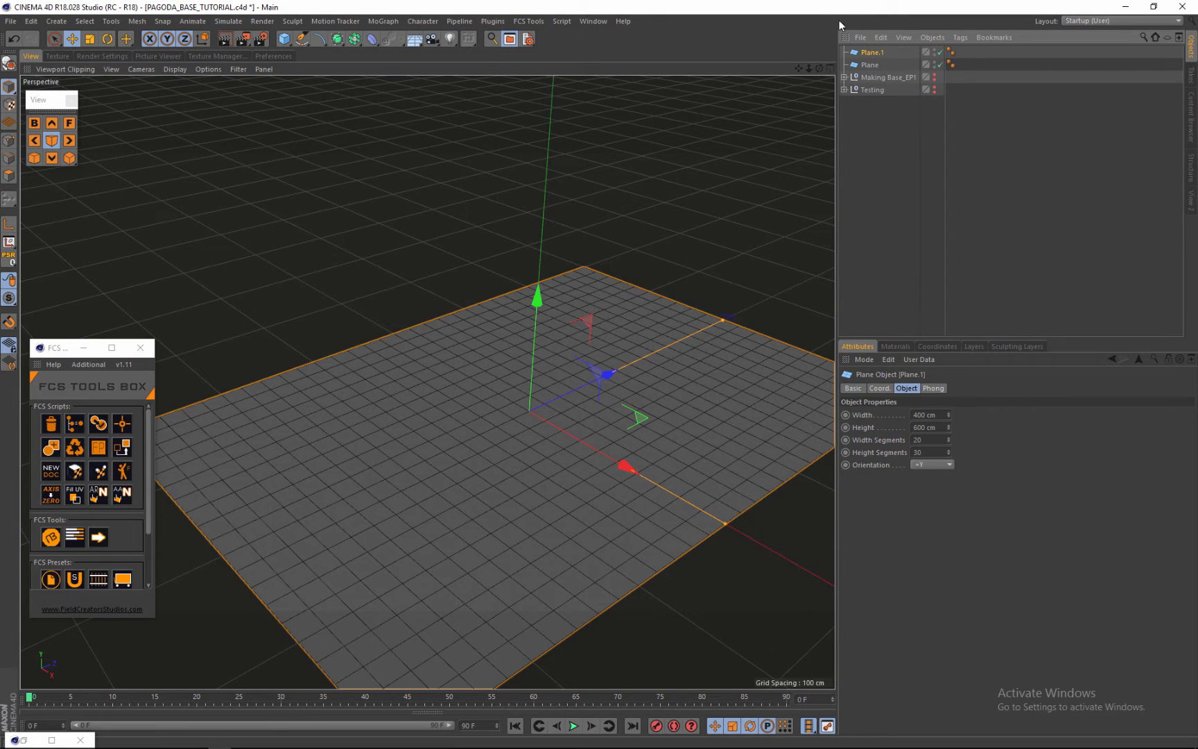
pyautogui.doubleClick(869, 64)
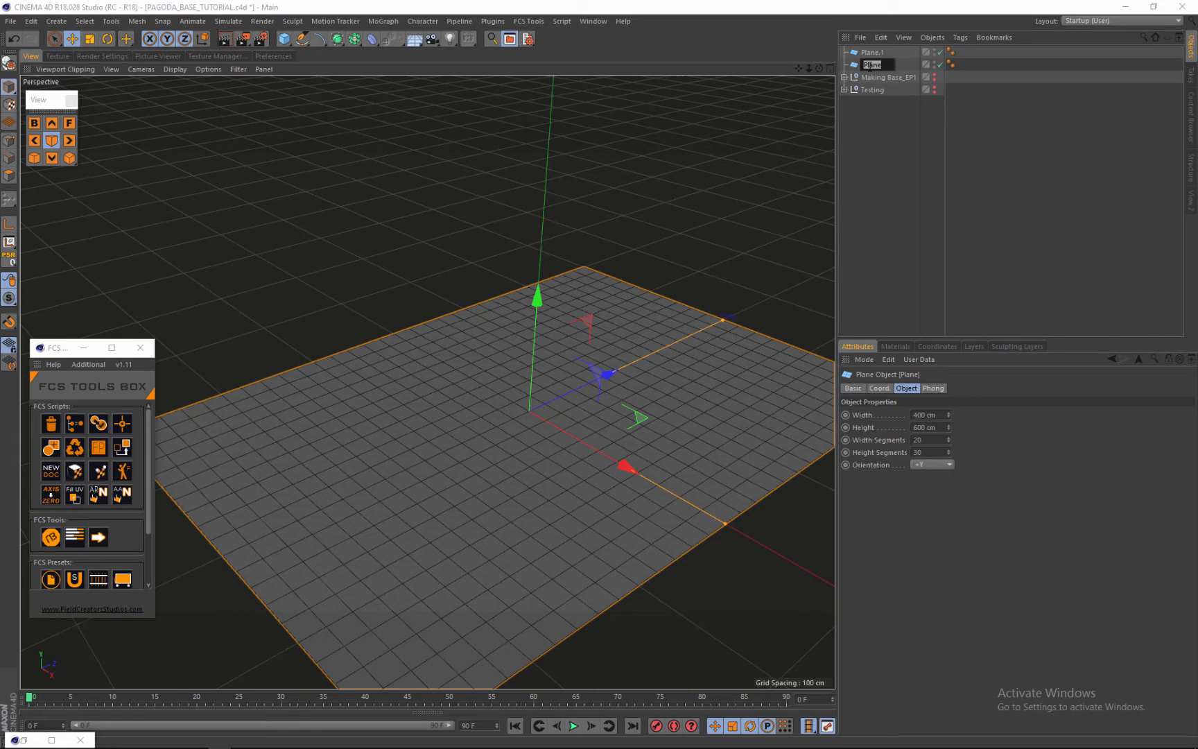
pyautogui.write('Base')
pyautogui.press('Return')
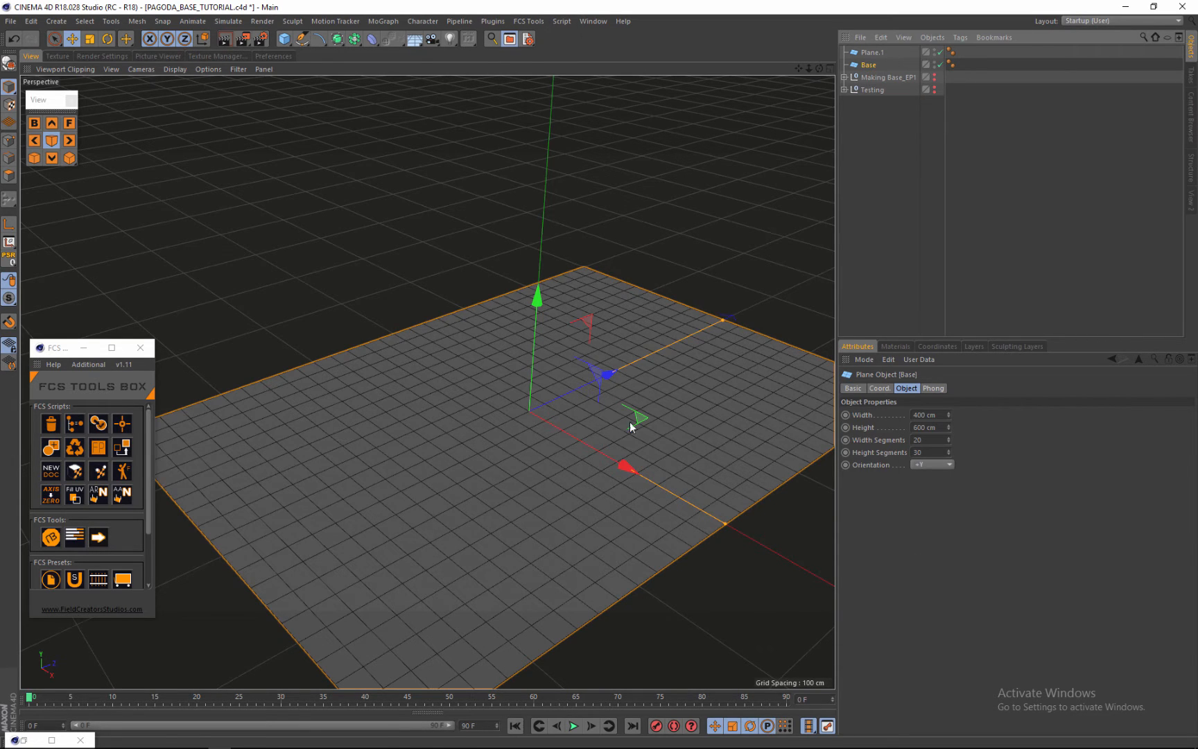
# Rename the duplicated plane as Base1.
pyautogui.scroll(-4, 624, 357)
pyautogui.scroll(3, 690, 342)
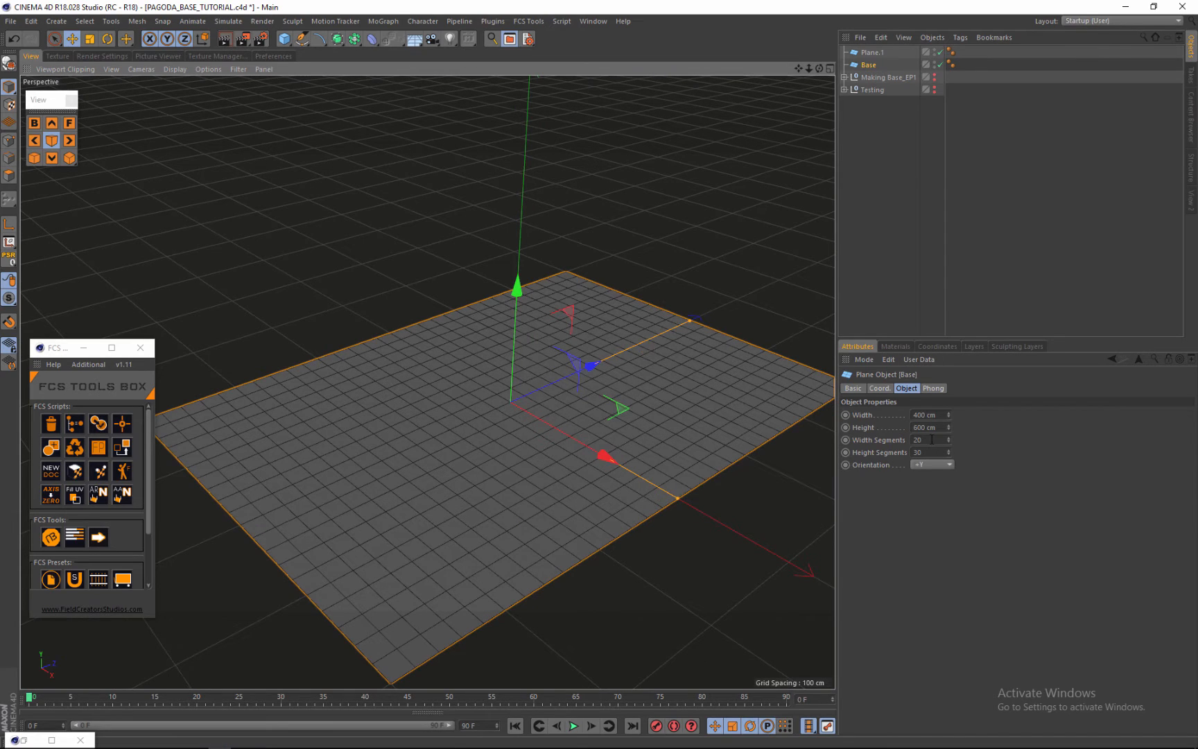
pyautogui.click(873, 53)
pyautogui.doubleClick(868, 53)
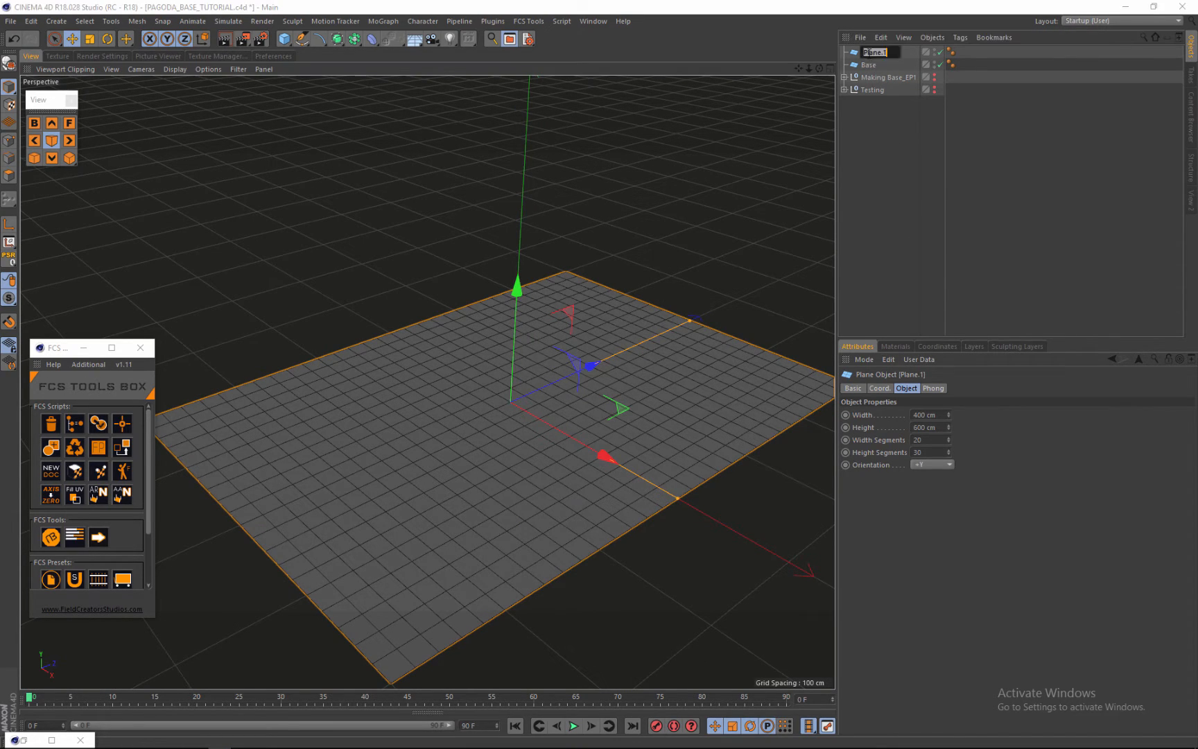
pyautogui.write('Base1')
pyautogui.press('Return')
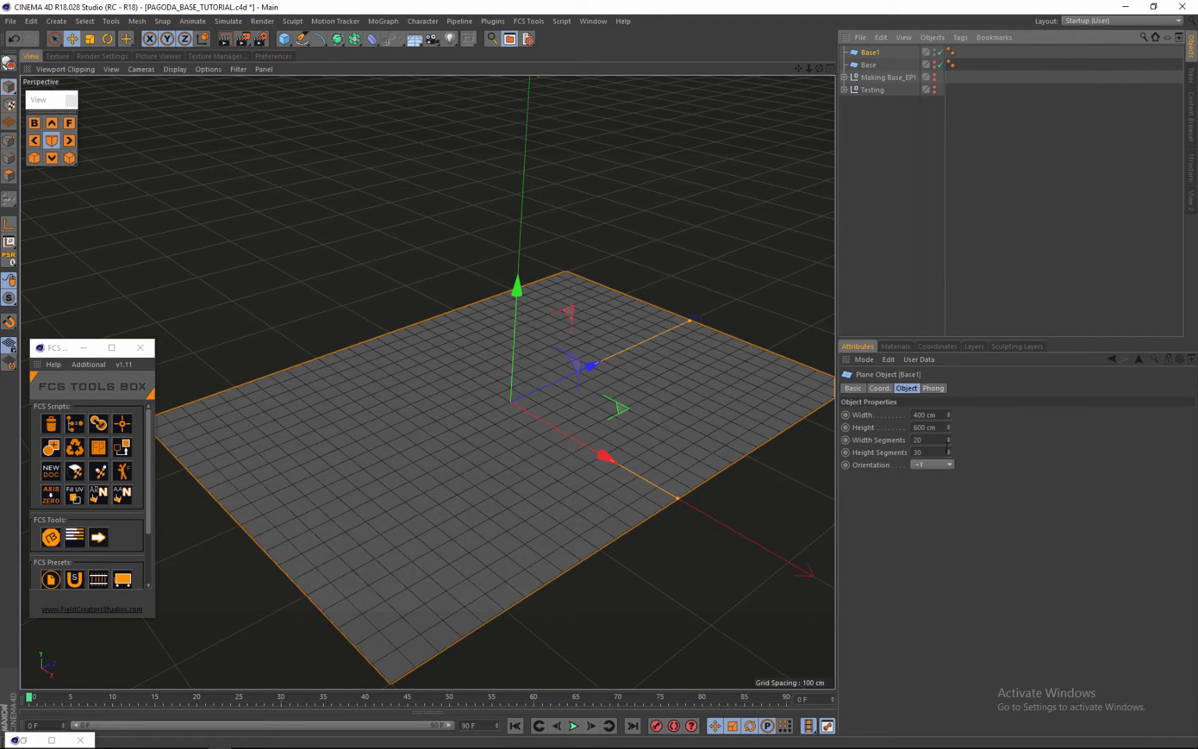
# Reduce both the width segments and height segments of Base1 to 1.
pyautogui.moveTo(949, 438); pyautogui.dragTo(947, 455)
pyautogui.scroll(-3, 454, 306)
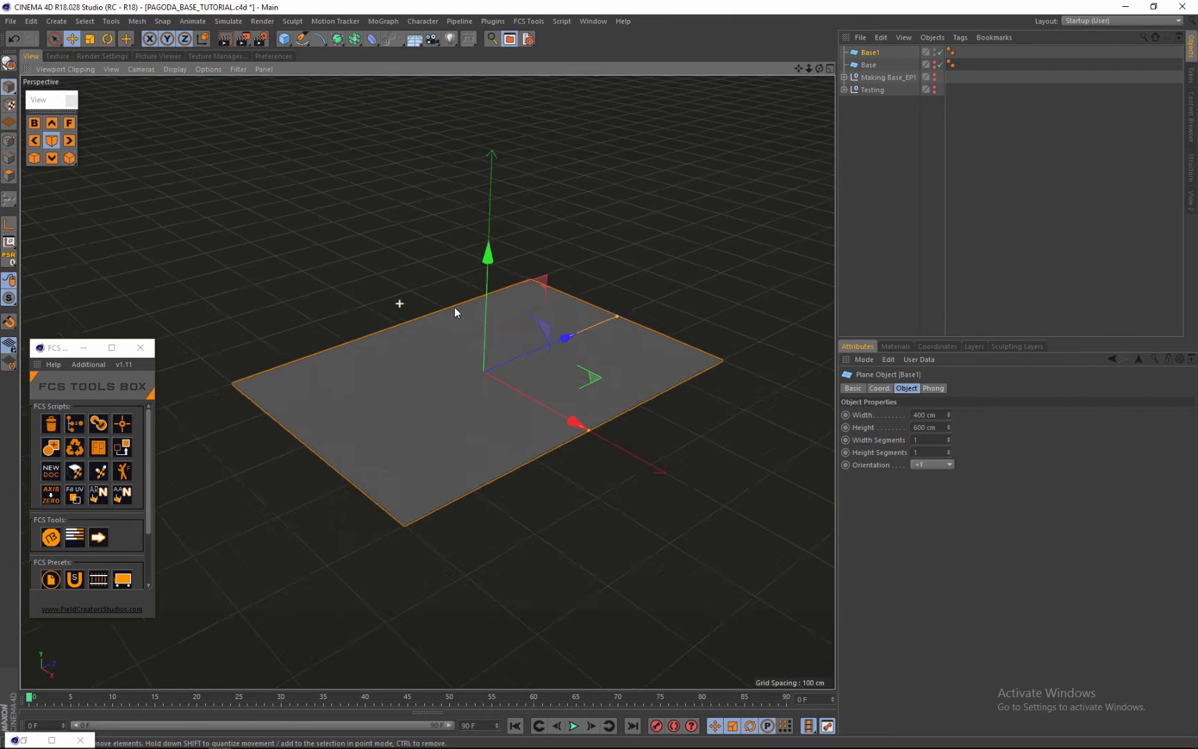
pyautogui.scroll(2, 388, 312)
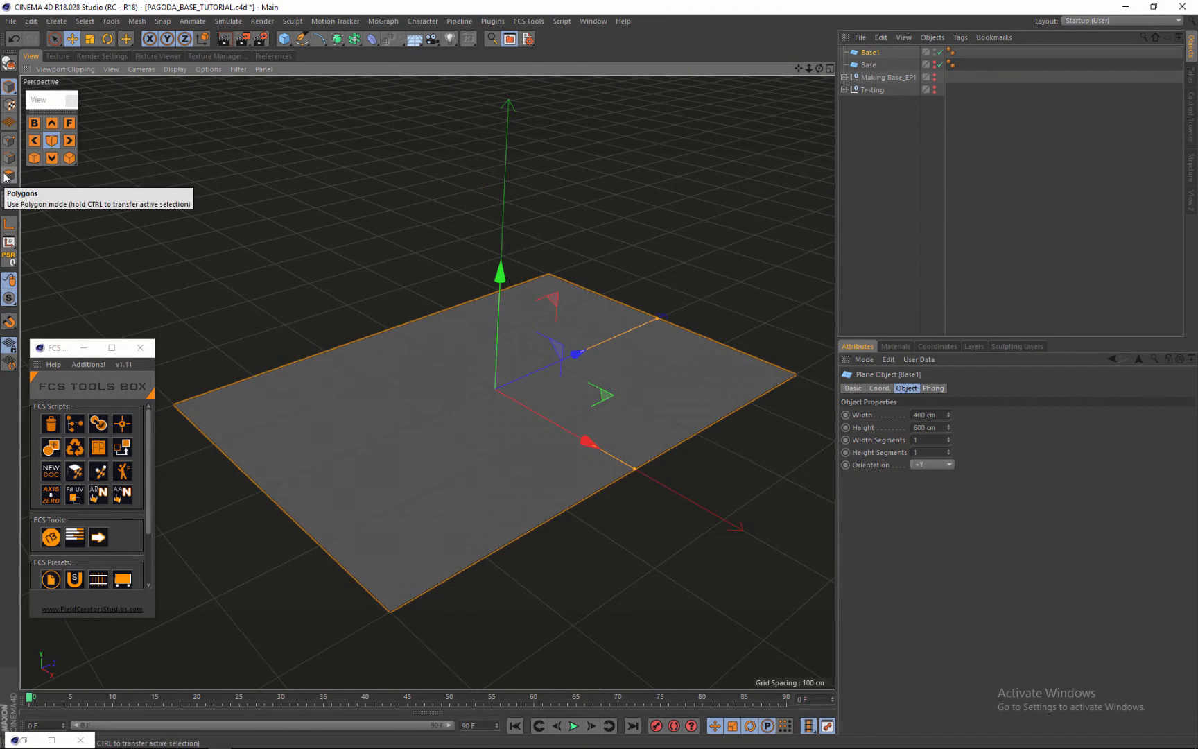
# Make Base1 editable and select its single face in polygon mode.
pyautogui.click(9, 64)
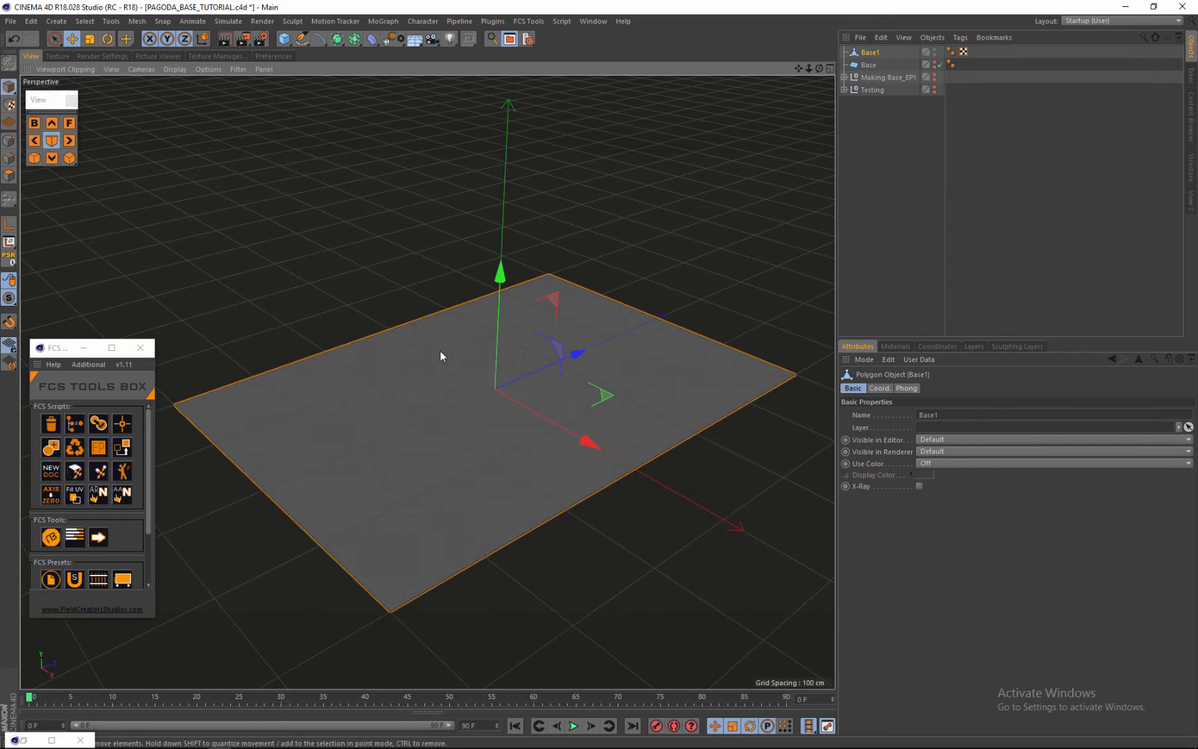
pyautogui.click(9, 176)
pyautogui.click(583, 430)
pyautogui.scroll(-3, 583, 431)
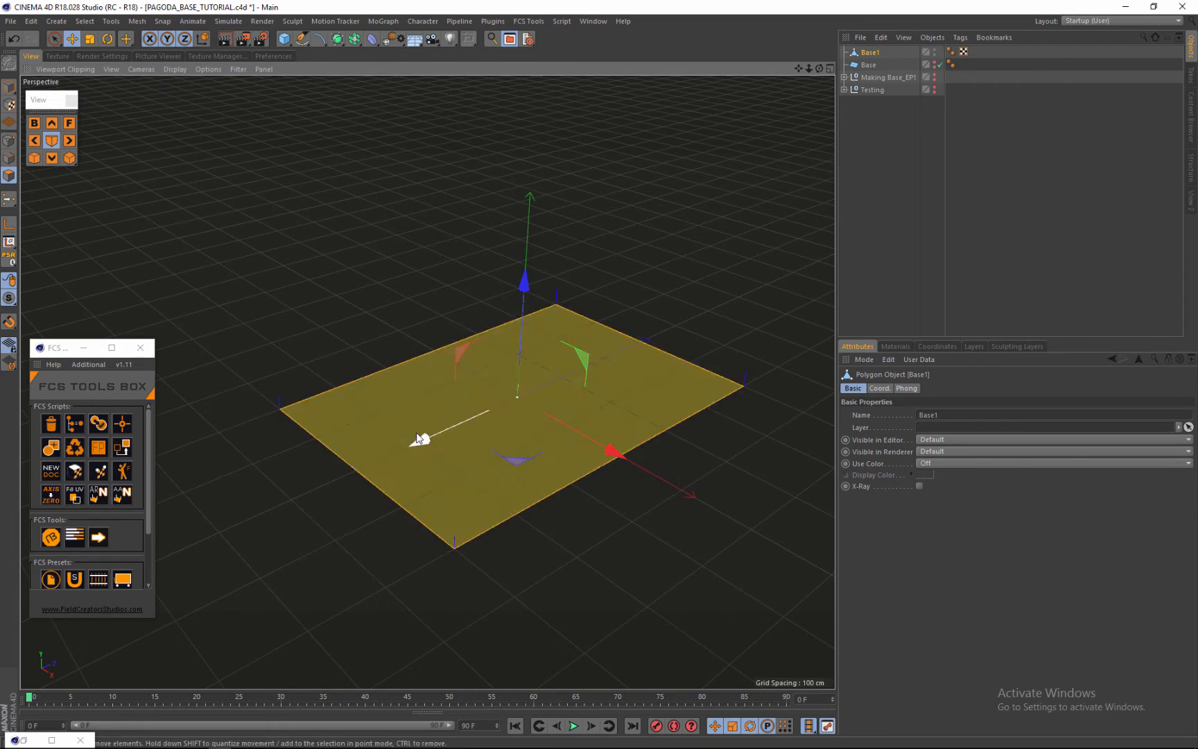
pyautogui.scroll(3, 496, 396)
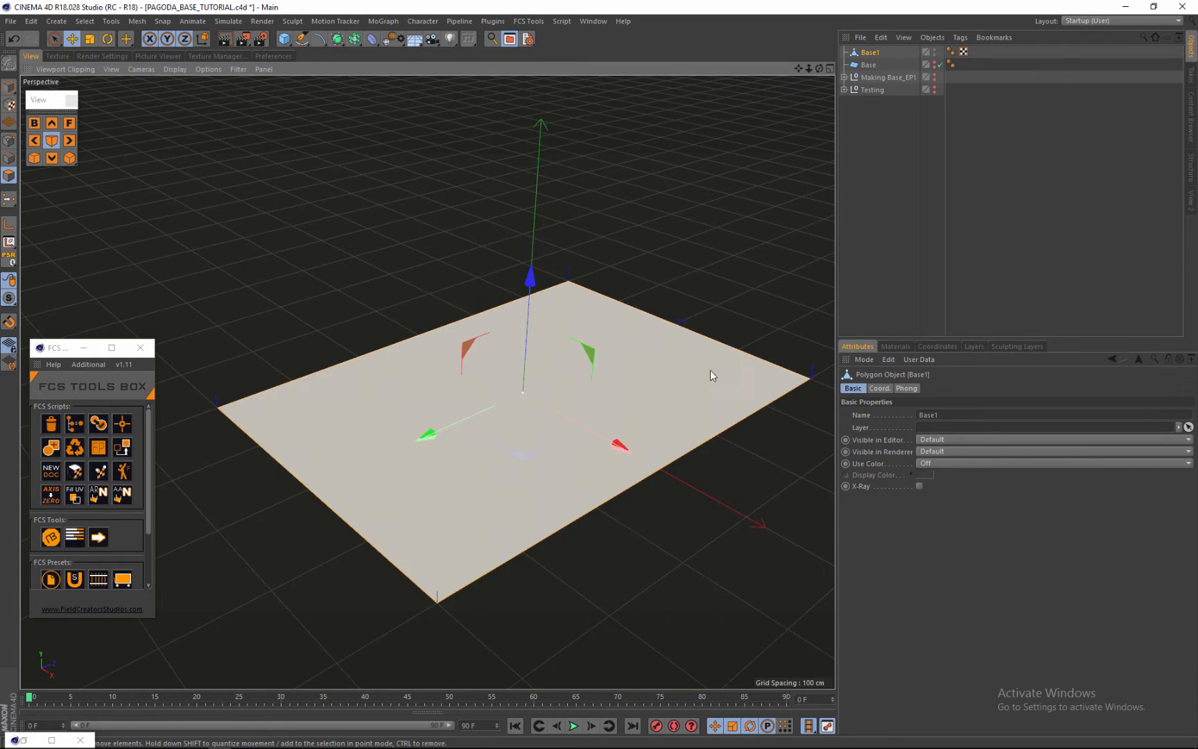
# Inset the selected Base1 face with Extrude Inner, using an offset of 100 cm.
pyautogui.rightClick(717, 374)
pyautogui.click(744, 488)
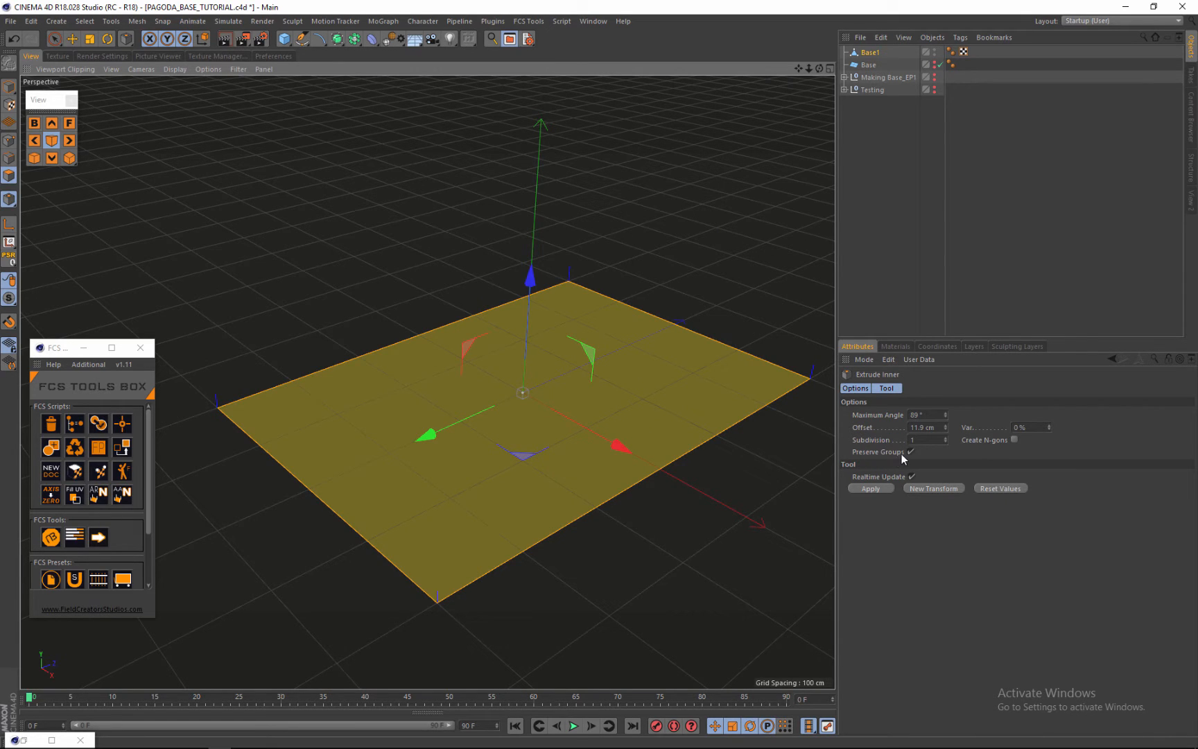
pyautogui.scroll(-1, 601, 418)
pyautogui.scroll(1, 592, 360)
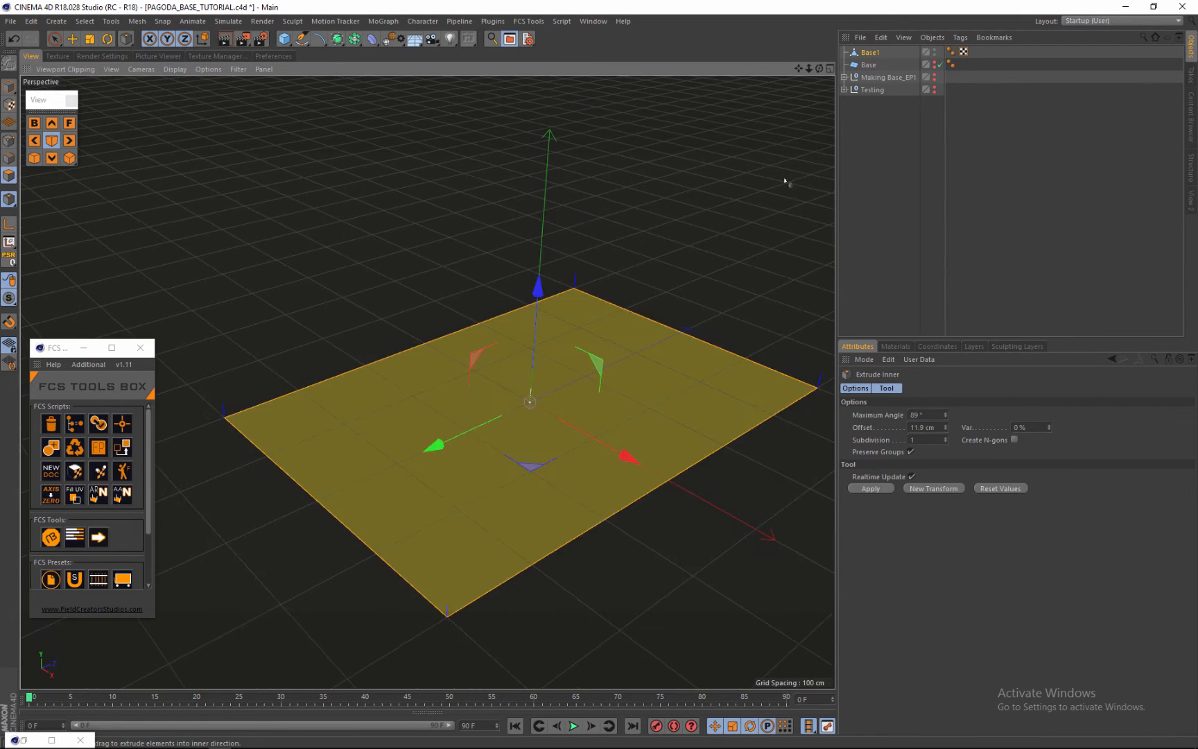
pyautogui.moveTo(817, 69); pyautogui.dragTo(599, 374)
pyautogui.click(921, 427)
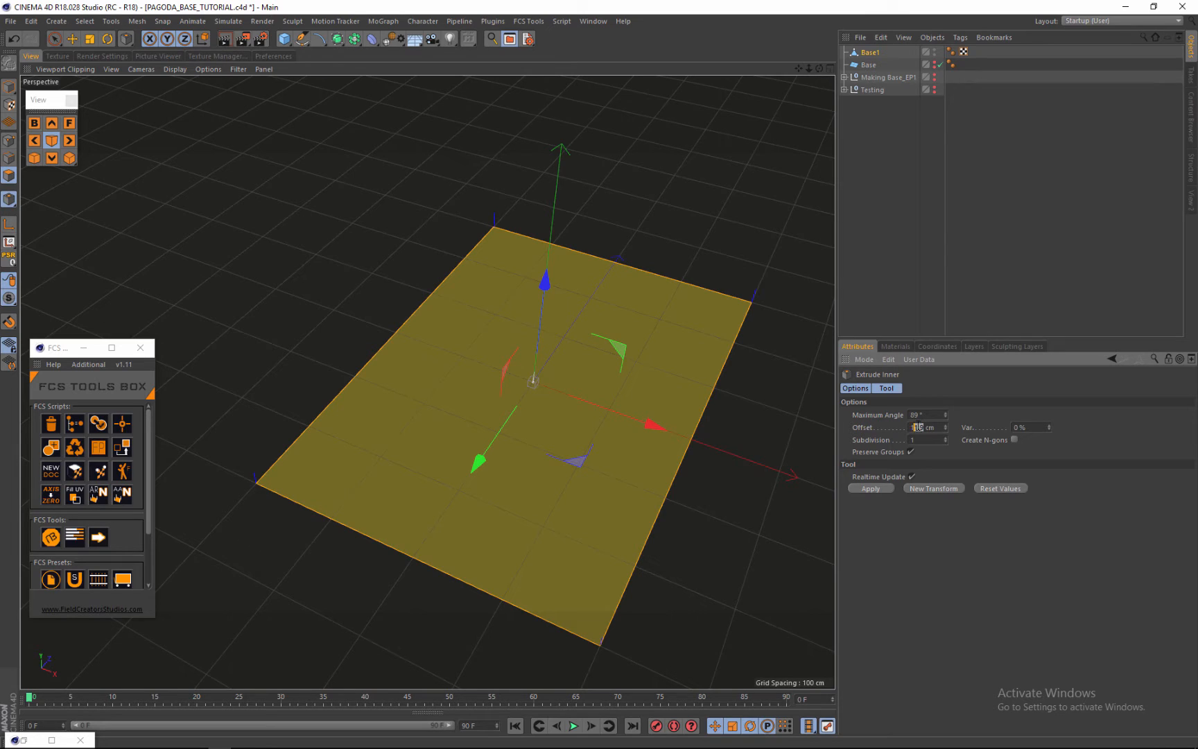
pyautogui.write('100')
pyautogui.click(871, 490)
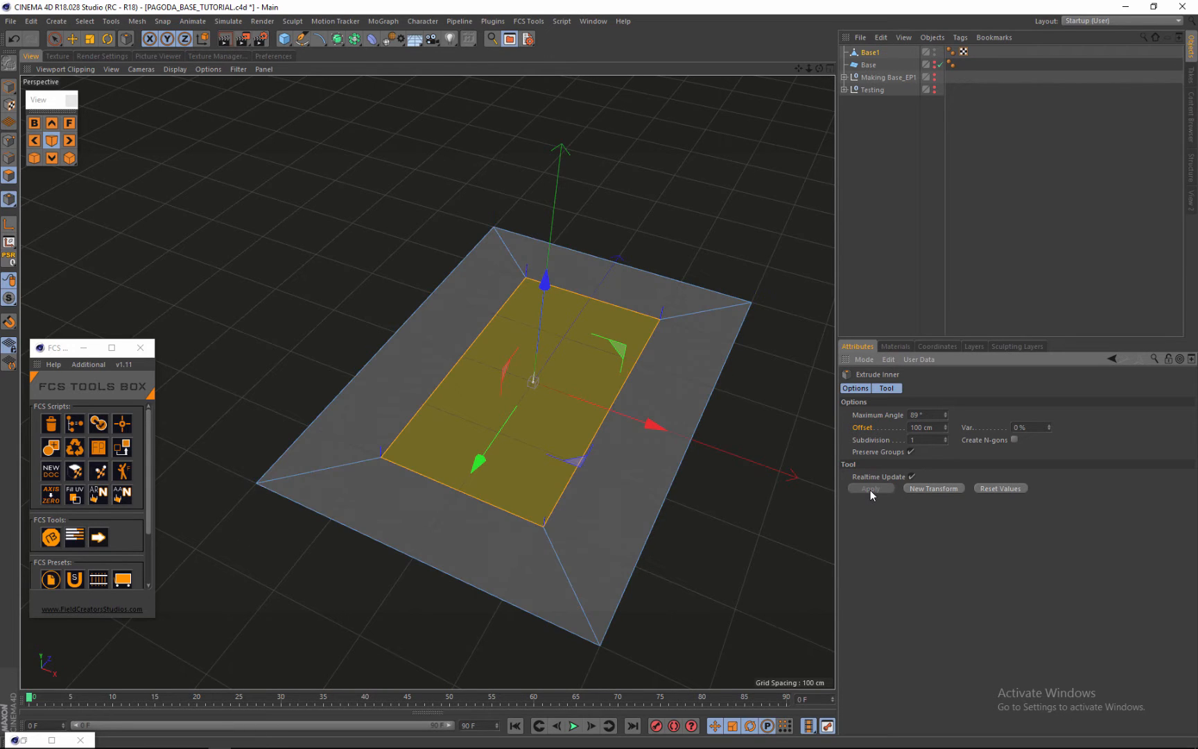
# Show the Base plane temporarily and compare its segment grid with the inset borders of Base1.
pyautogui.scroll(-3, 605, 269)
pyautogui.scroll(3, 605, 272)
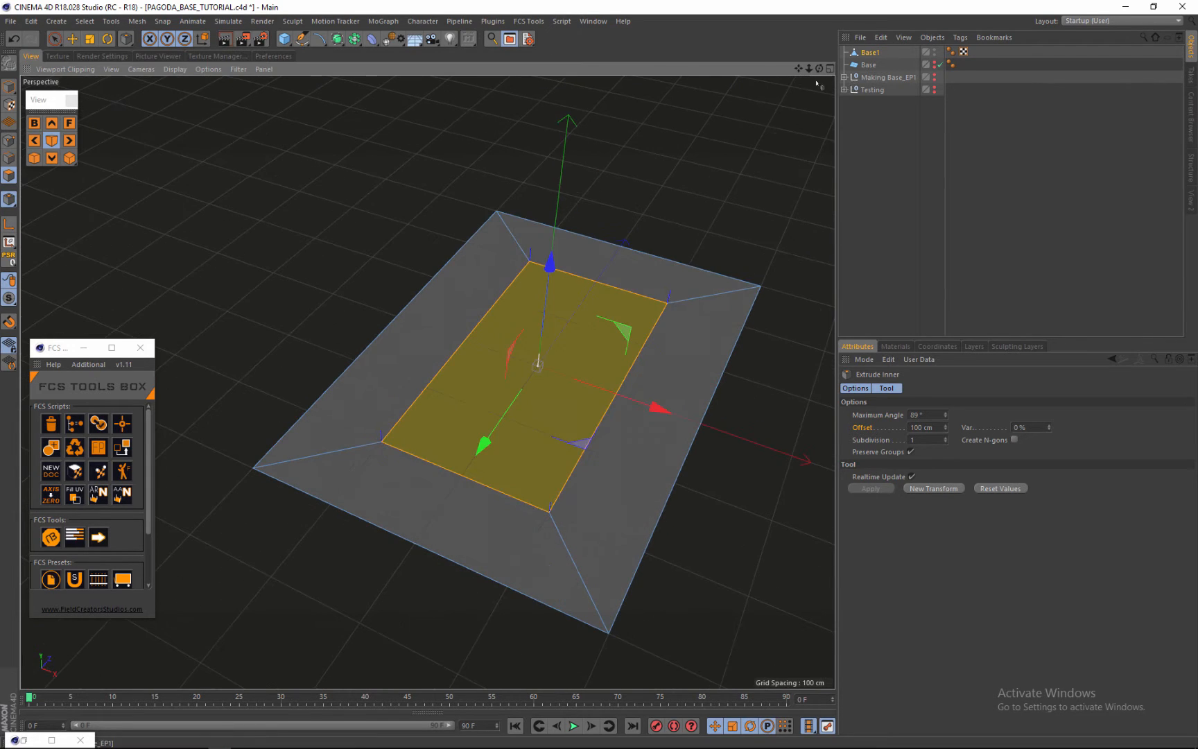
pyautogui.moveTo(818, 68); pyautogui.dragTo(579, 424)
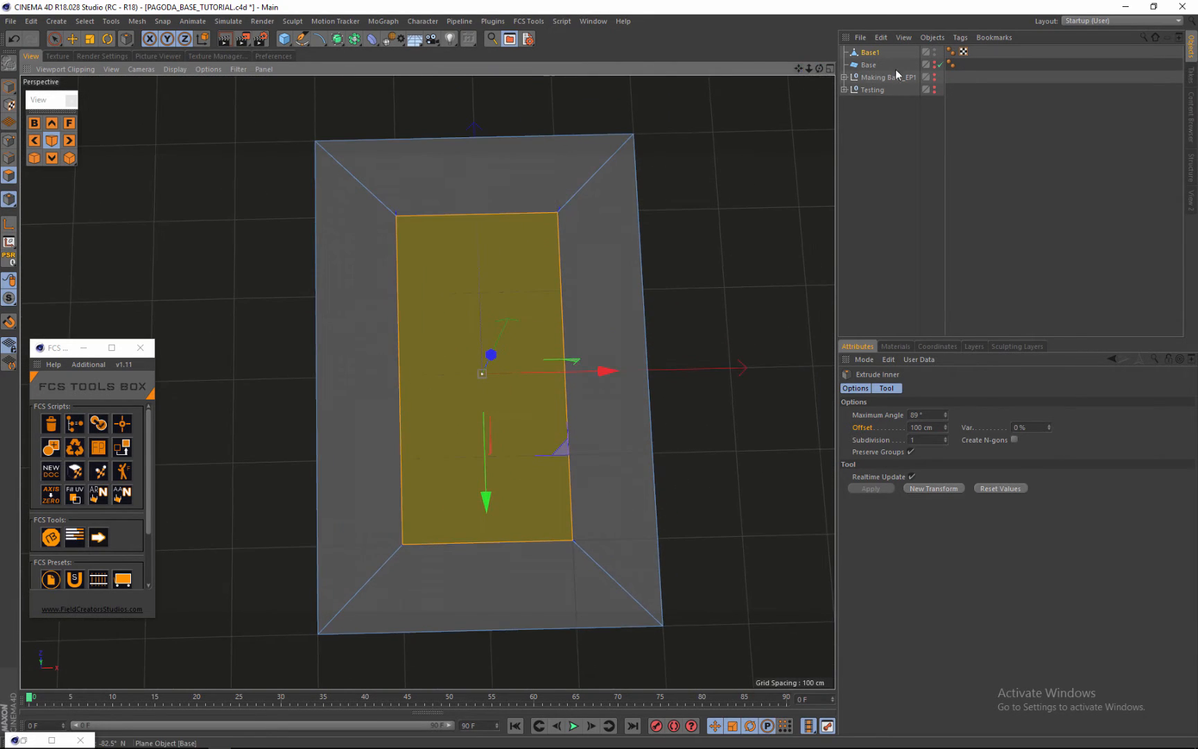
pyautogui.click(936, 64)
pyautogui.scroll(4, 502, 184)
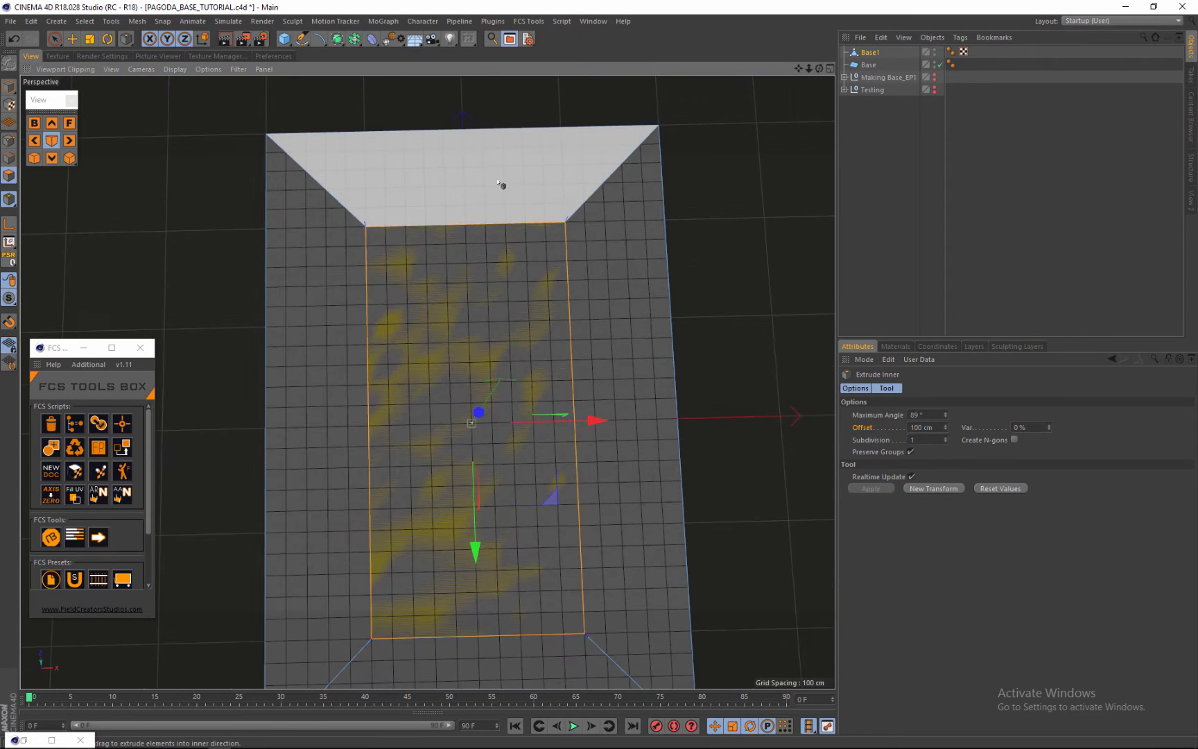
pyautogui.scroll(-3, 327, 418)
pyautogui.scroll(-4, 359, 166)
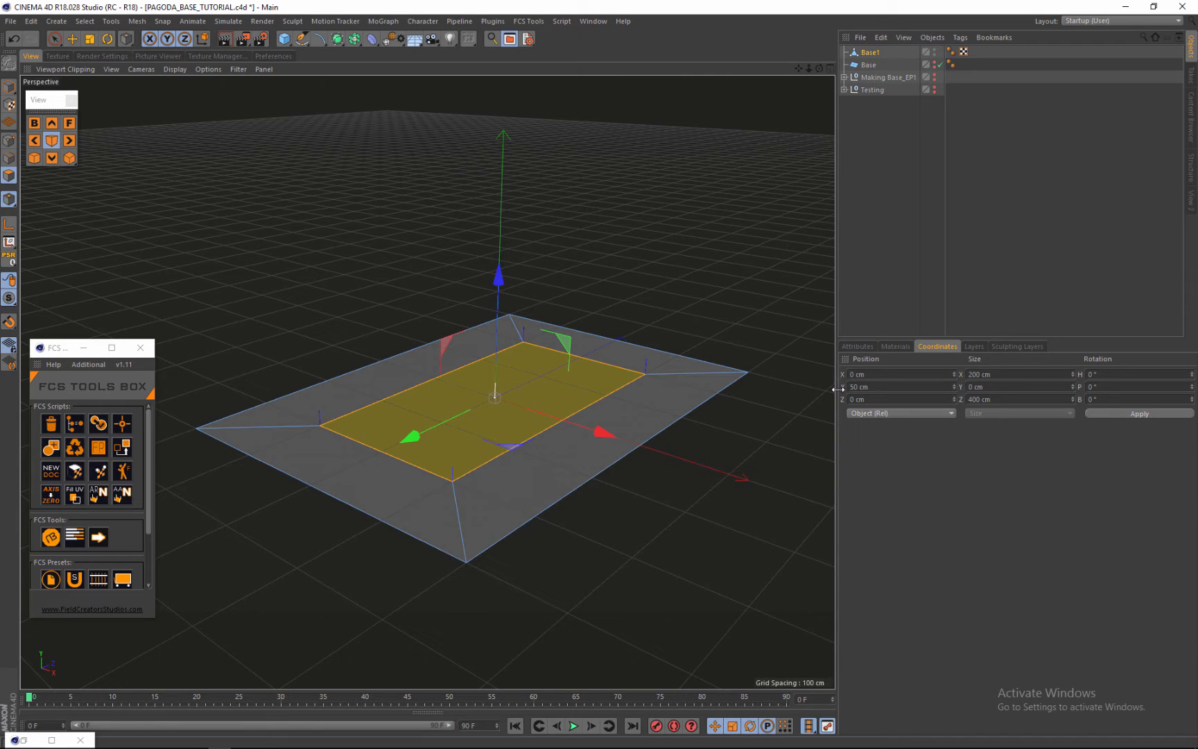
# Raise the inner face of Base1 to a Y position of 50 cm.
pyautogui.click(852, 386)
pyautogui.click(1120, 416)
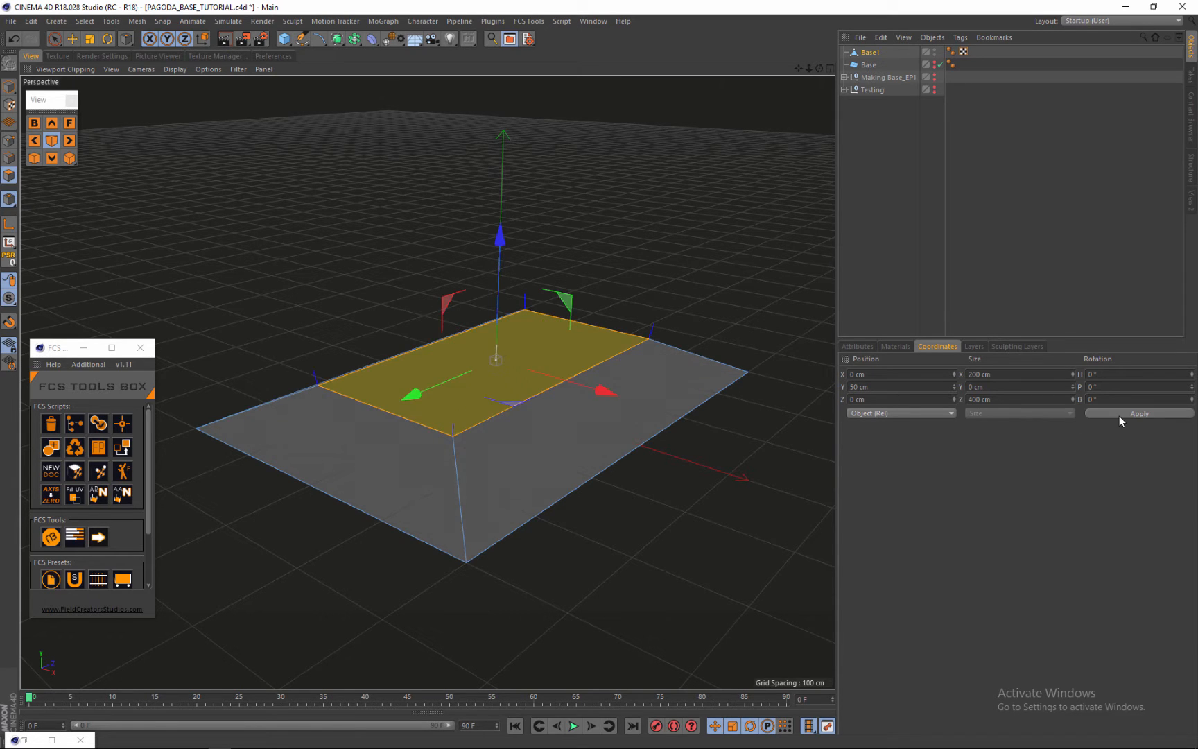
pyautogui.press('i')
pyautogui.scroll(-3, 393, 402)
pyautogui.scroll(4, 375, 423)
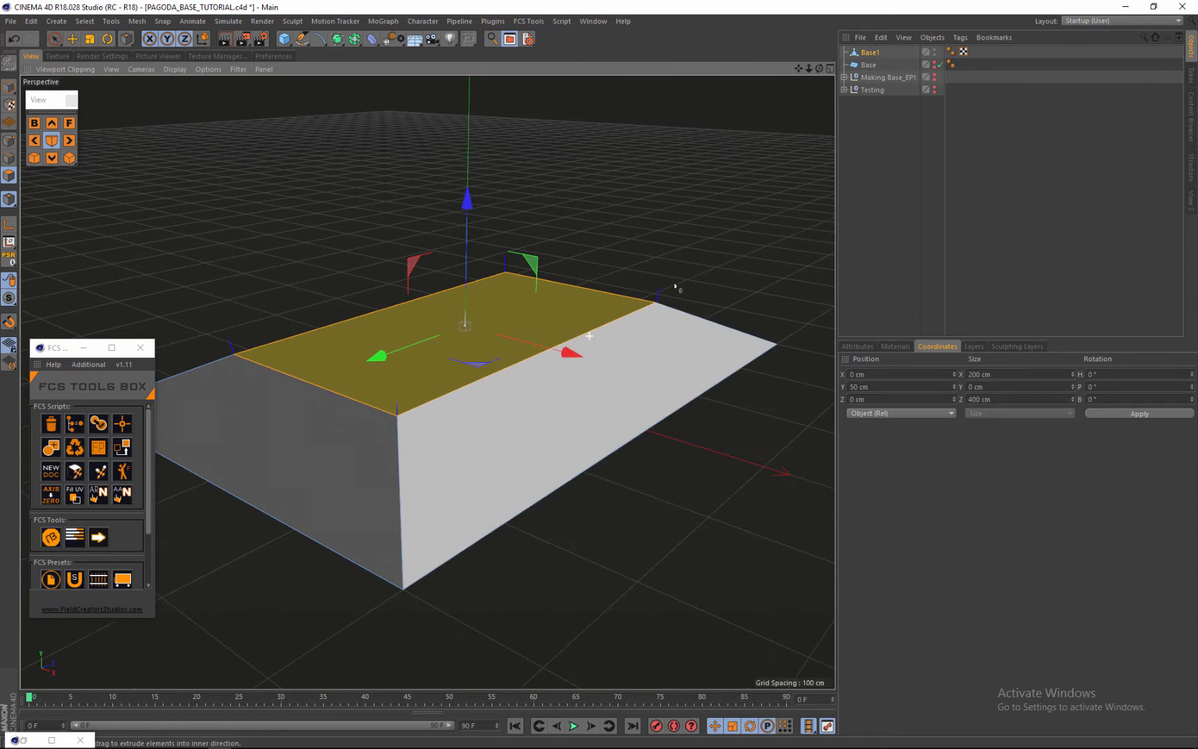
pyautogui.scroll(-5, 636, 383)
pyautogui.scroll(4, 512, 317)
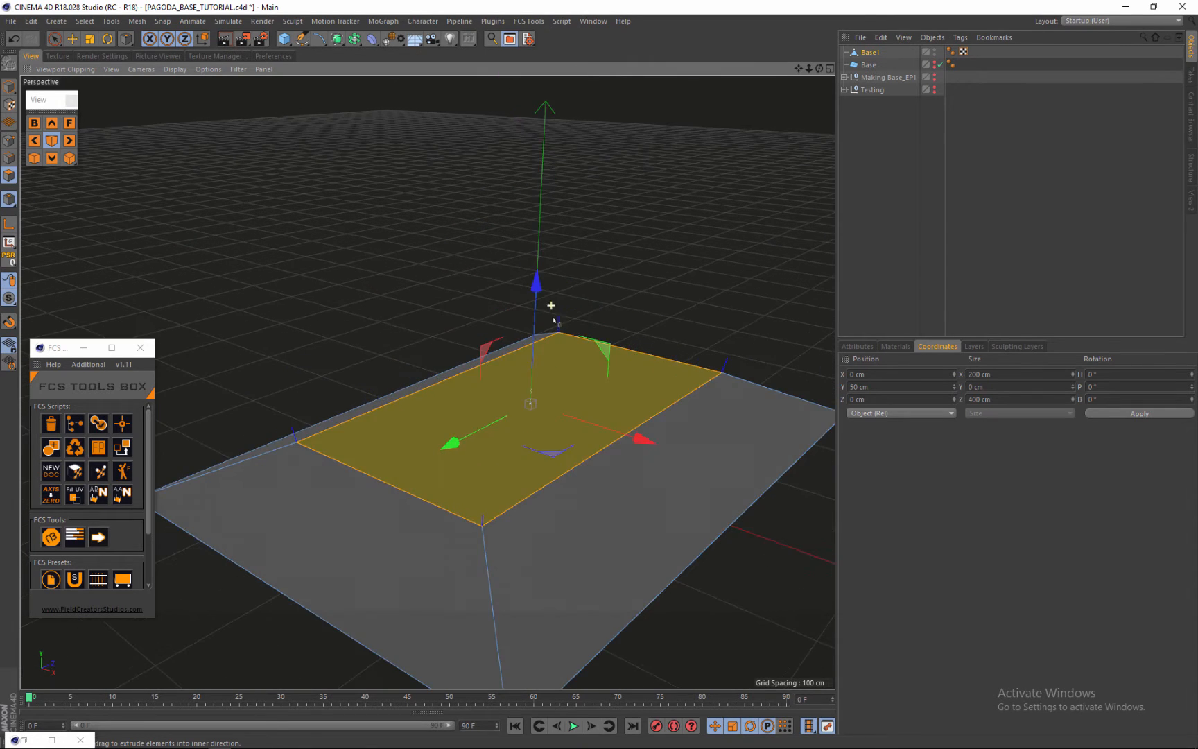
pyautogui.scroll(-1, 544, 367)
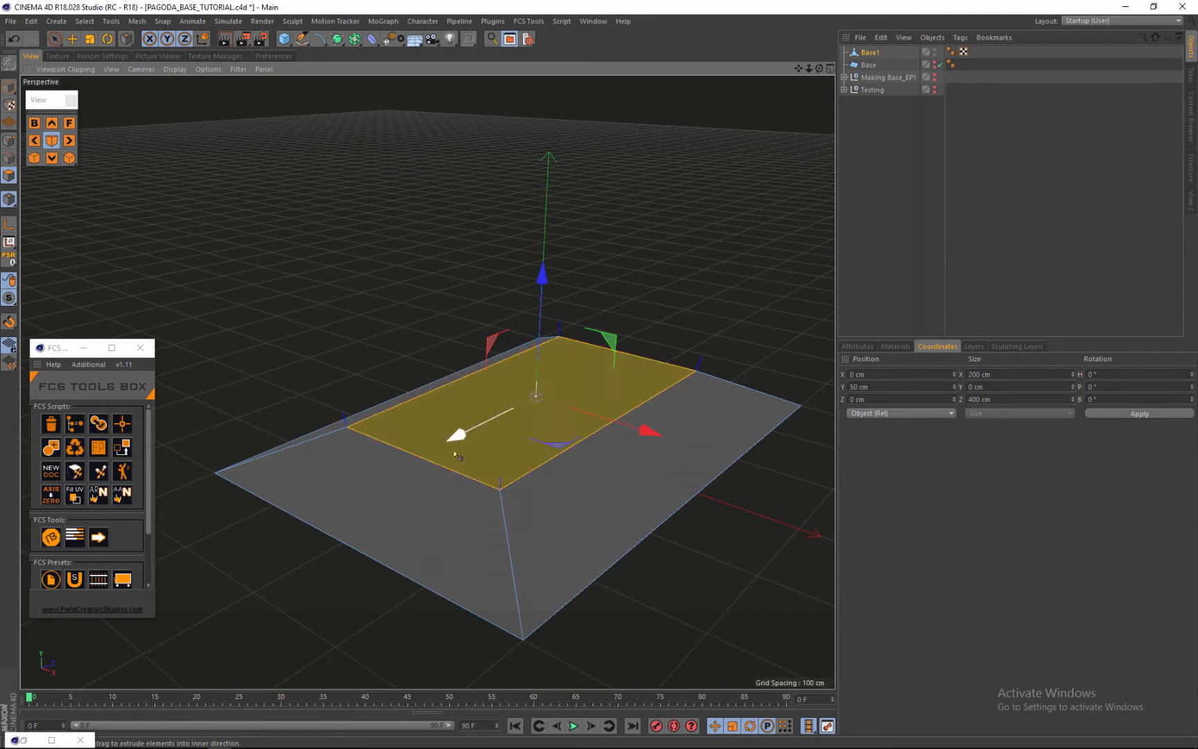
# Split the raised inner face of Base1 into a separate object.
pyautogui.click(545, 24)
pyautogui.moveTo(497, 26)
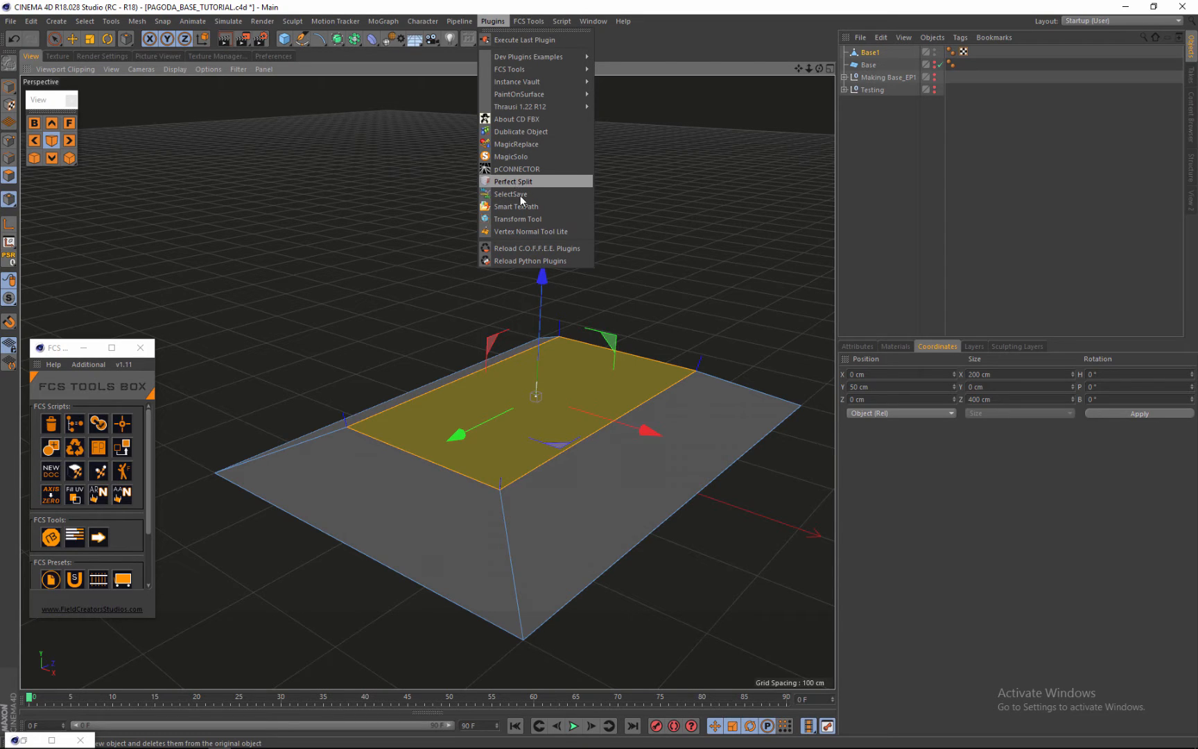
pyautogui.click(530, 439)
pyautogui.rightClick(536, 436)
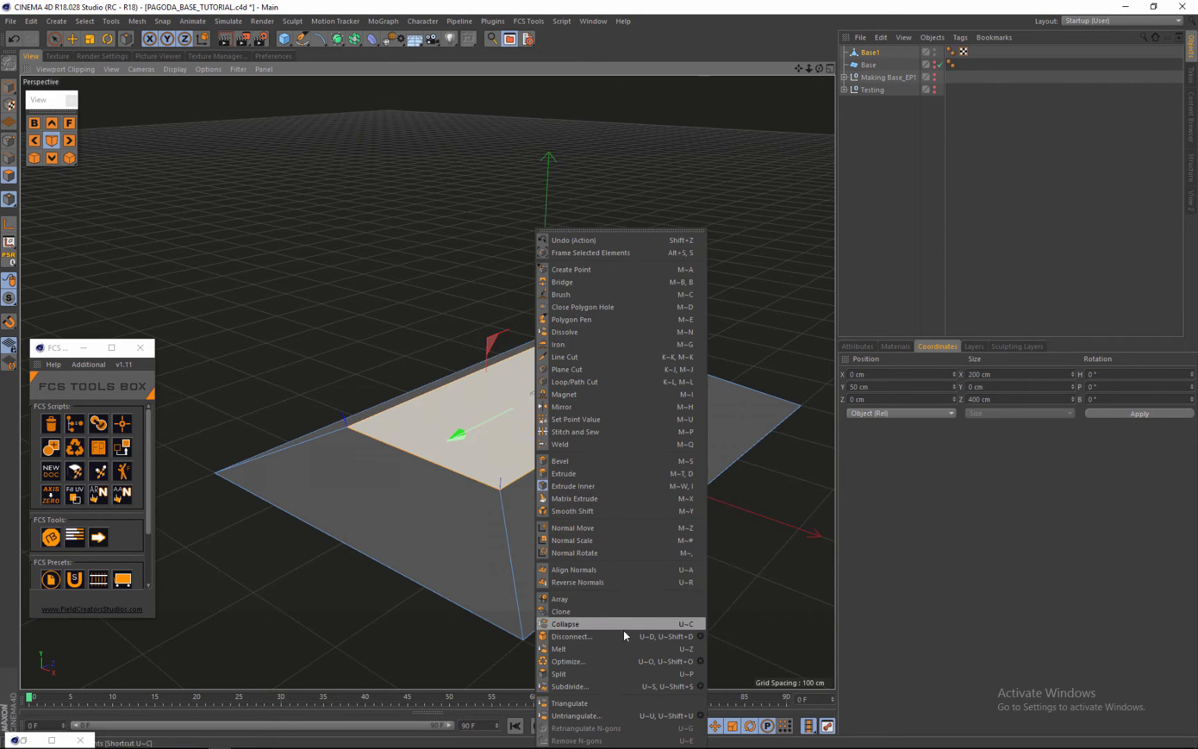
pyautogui.click(559, 673)
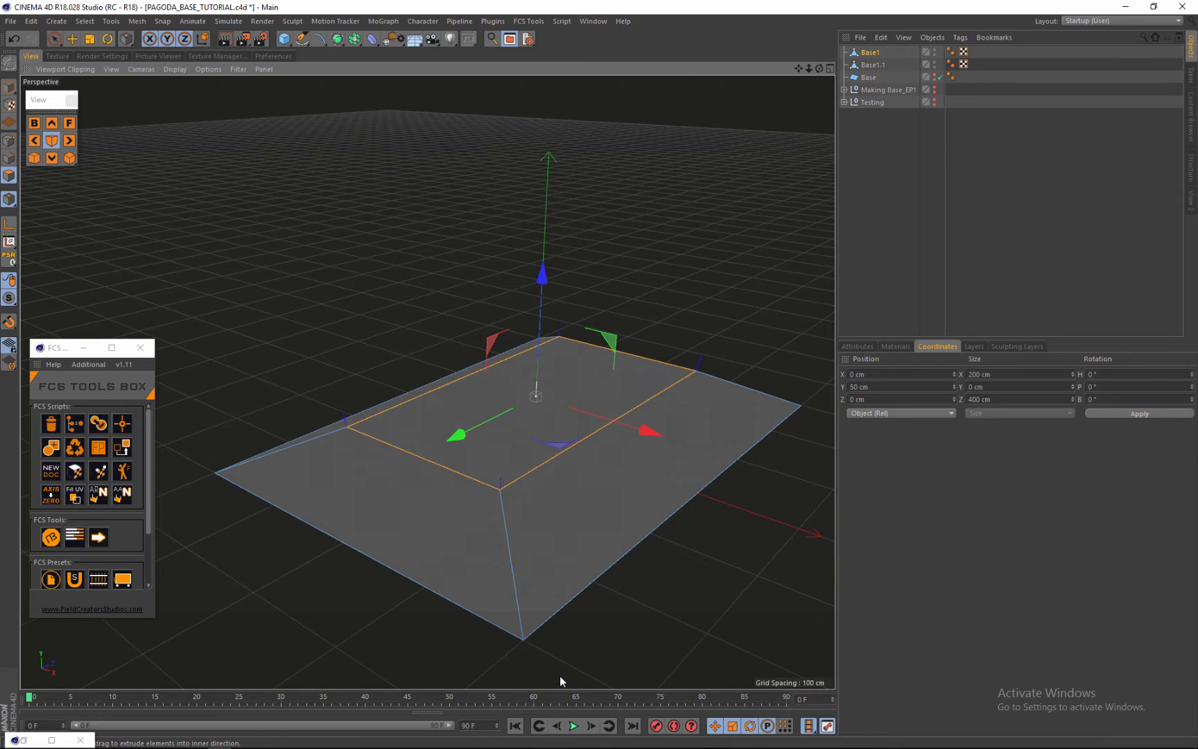
# Place the split-off face object above Base1 in the hierarchy and rename it Haed.
pyautogui.click(872, 77)
pyautogui.moveTo(875, 77); pyautogui.dragTo(870, 48)
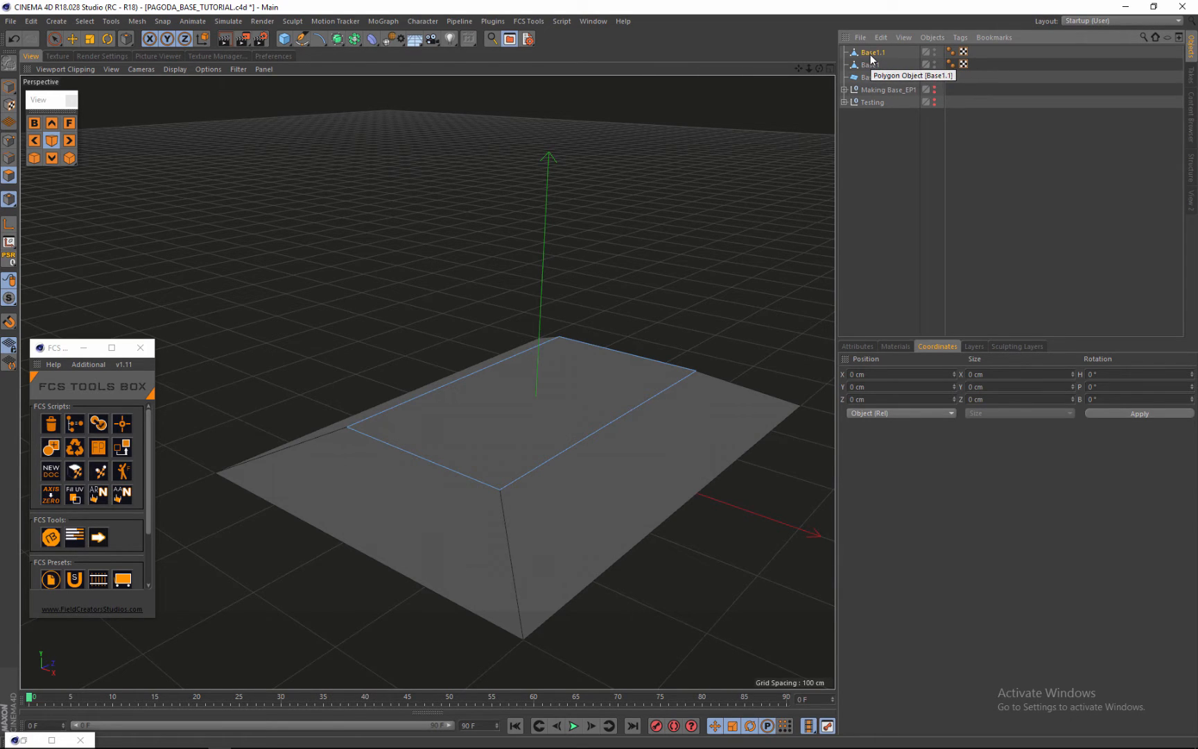
pyautogui.doubleClick(868, 53)
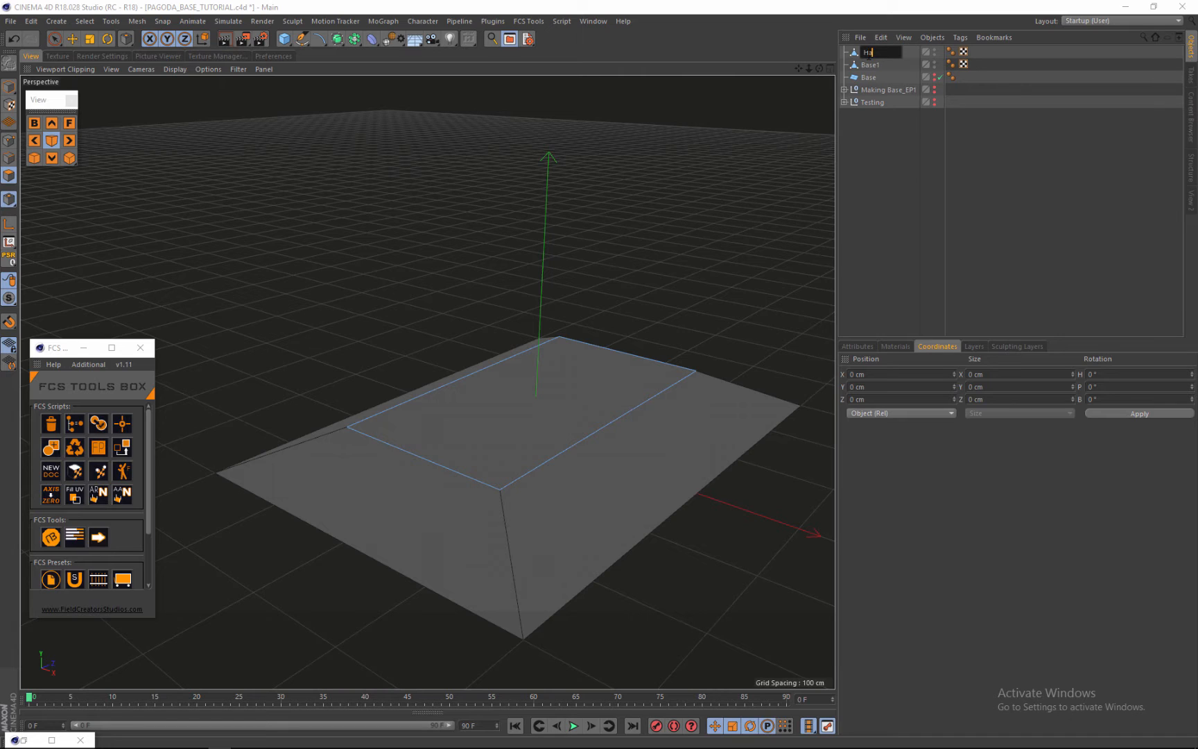
pyautogui.press('Return')
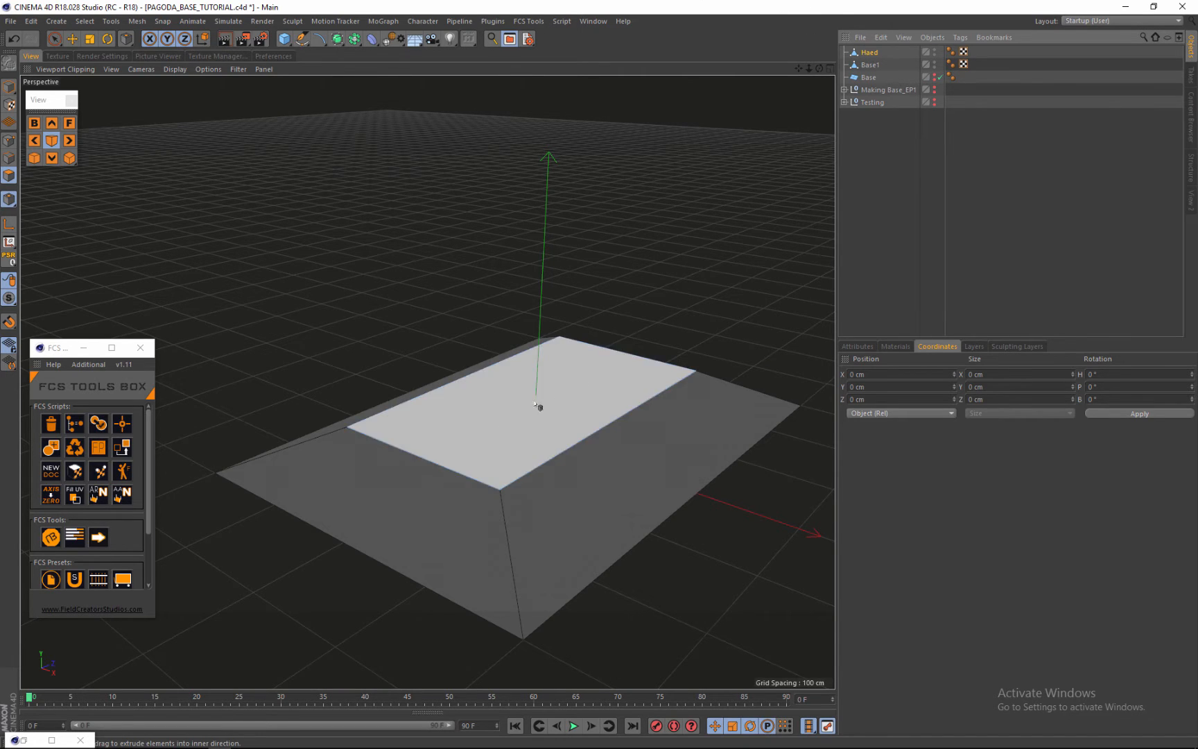
# Delete the inner top face from Base1 and hide Haed to check the opening.
pyautogui.click(870, 65)
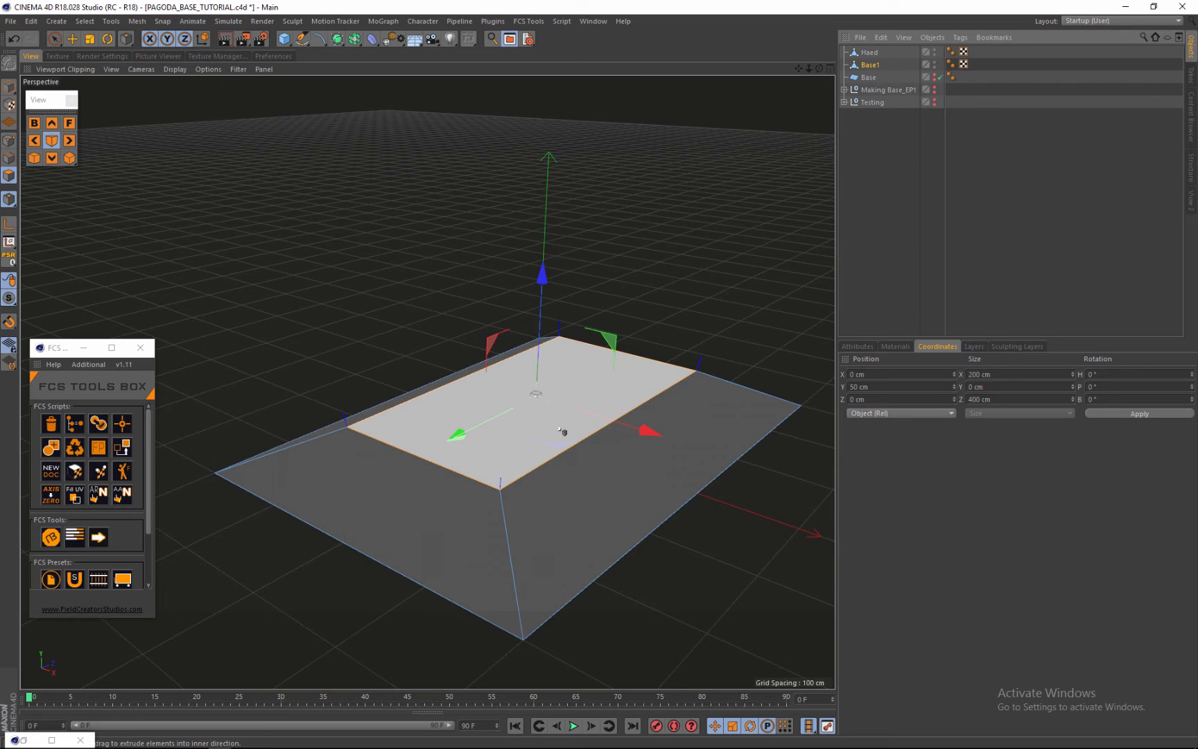
pyautogui.click(621, 315)
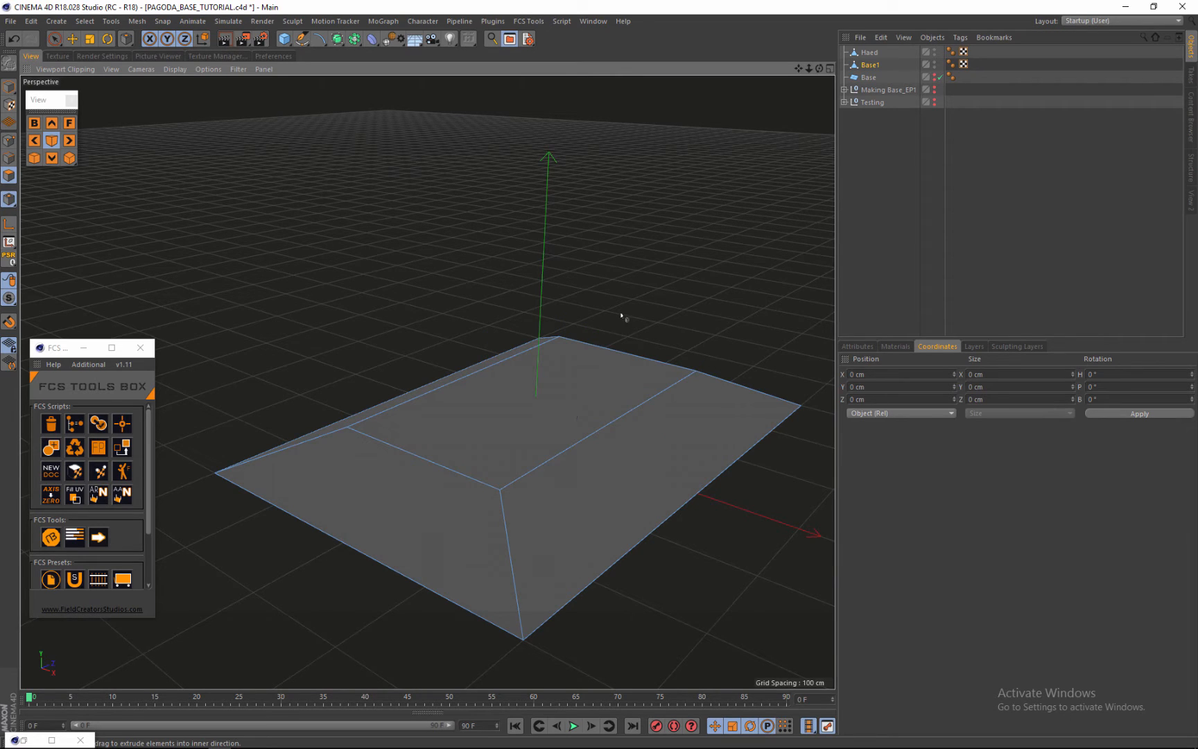
pyautogui.click(934, 50)
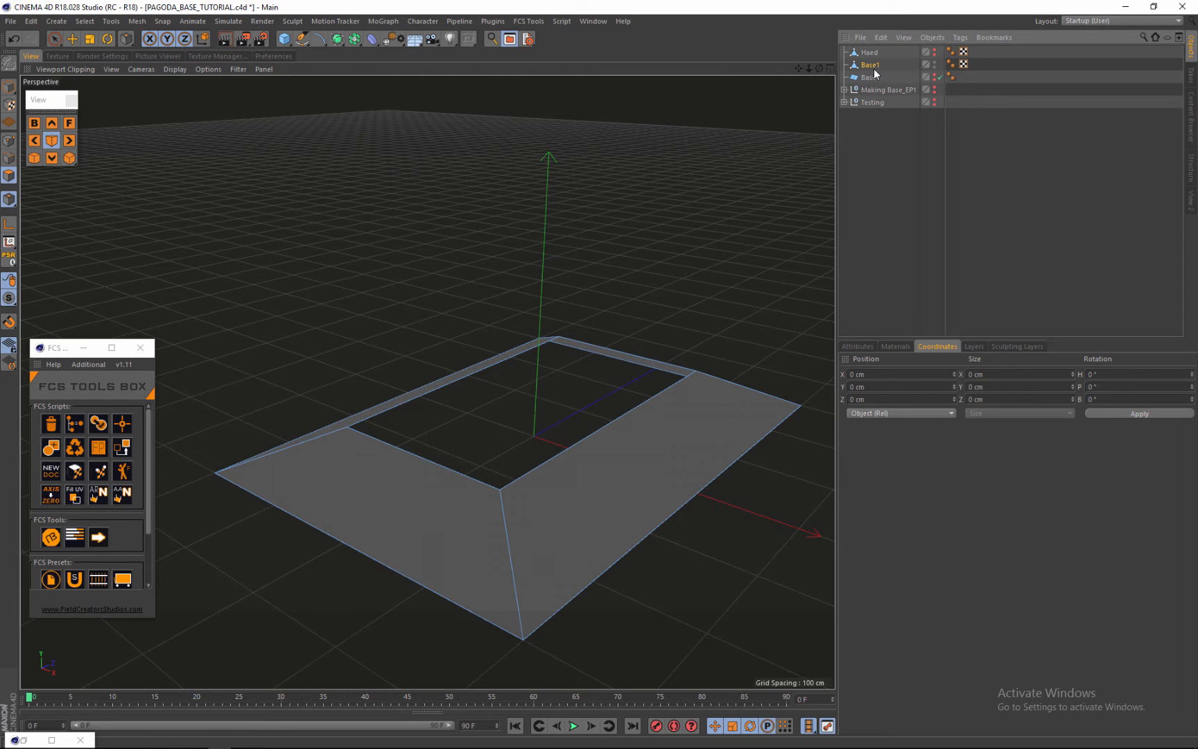
pyautogui.scroll(-3, 482, 444)
pyautogui.scroll(5, 482, 445)
pyautogui.scroll(-4, 474, 438)
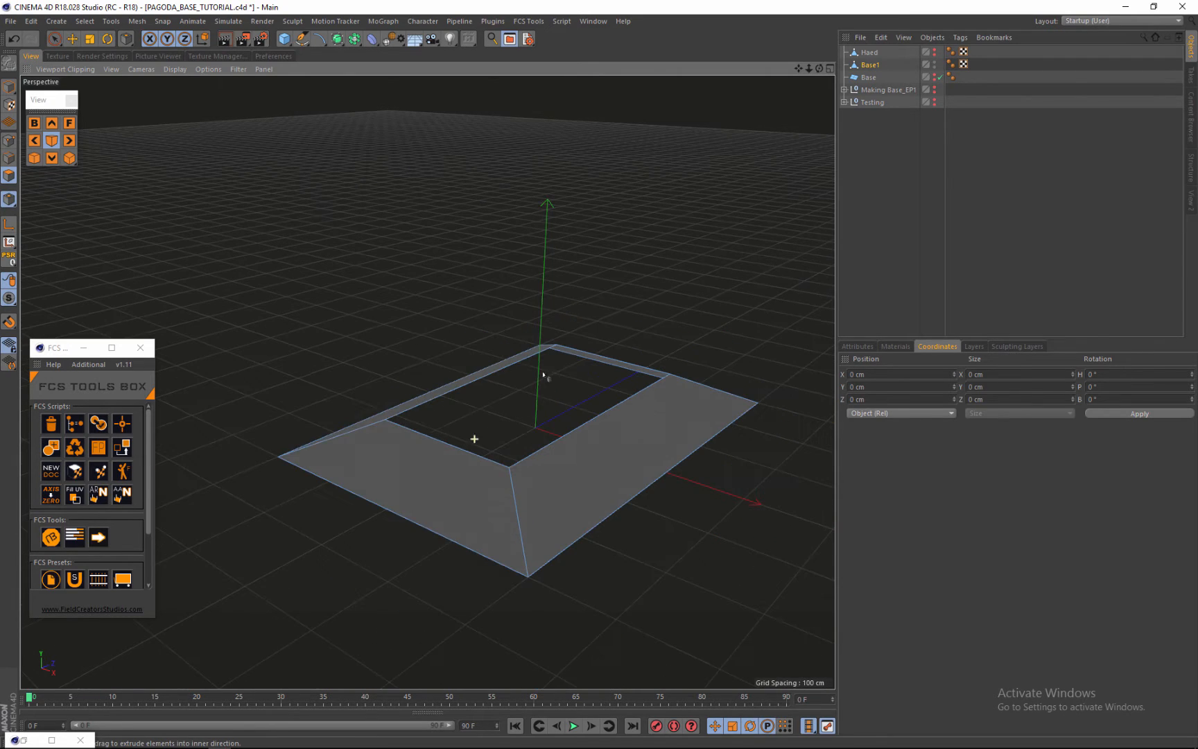
# Select all points of Base1 and run Optimize on them.
pyautogui.click(12, 144)
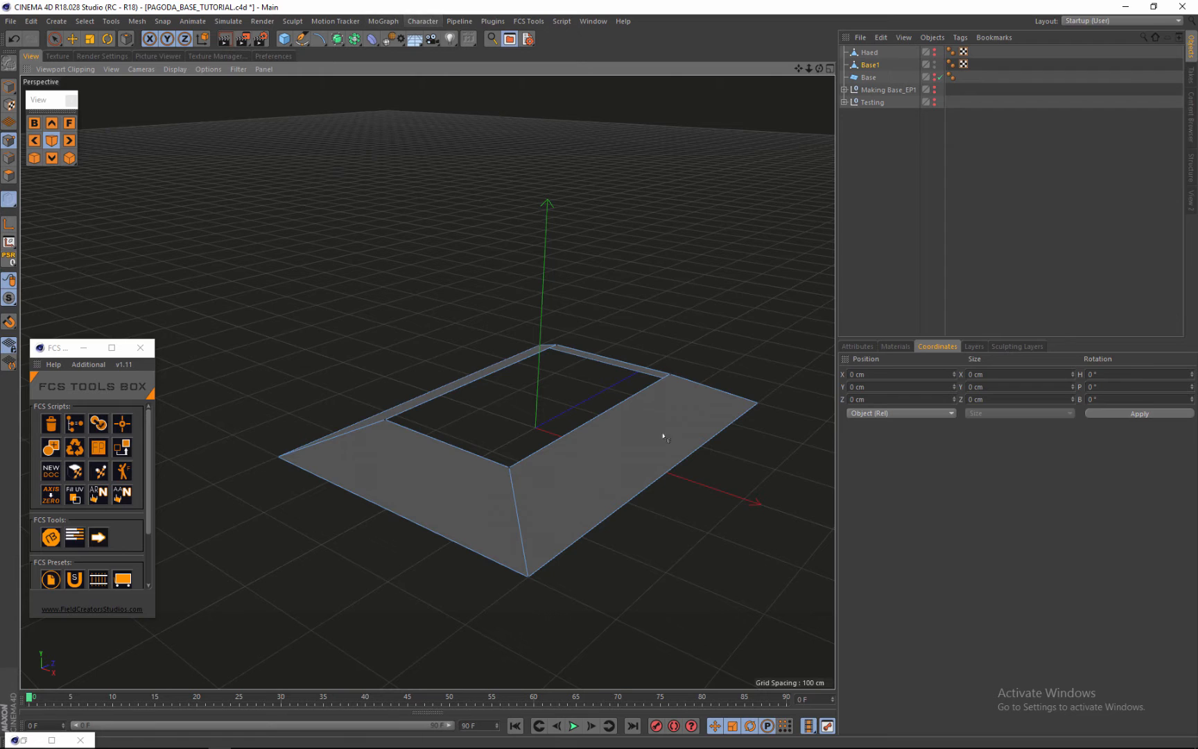
pyautogui.keyDown('alt'); pyautogui.moveTo(674, 443); pyautogui.dragTo(565, 307, button='right'); pyautogui.keyUp('alt')
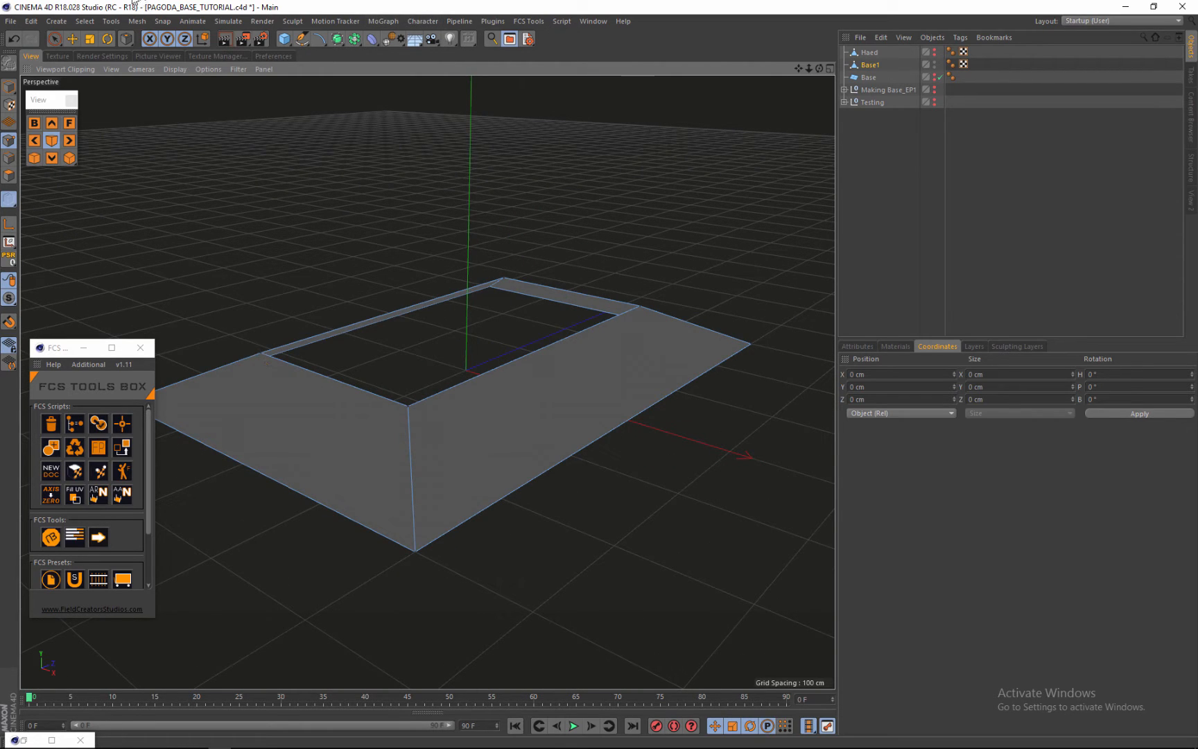
pyautogui.click(94, 23)
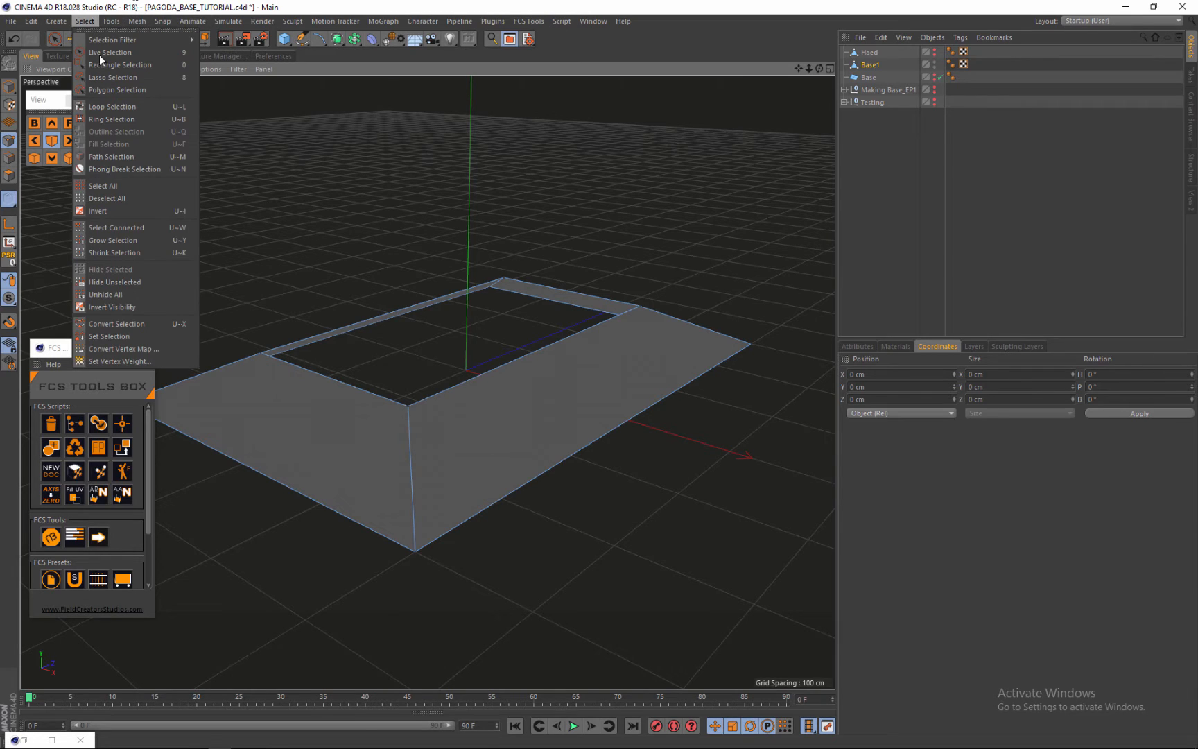
pyautogui.click(112, 185)
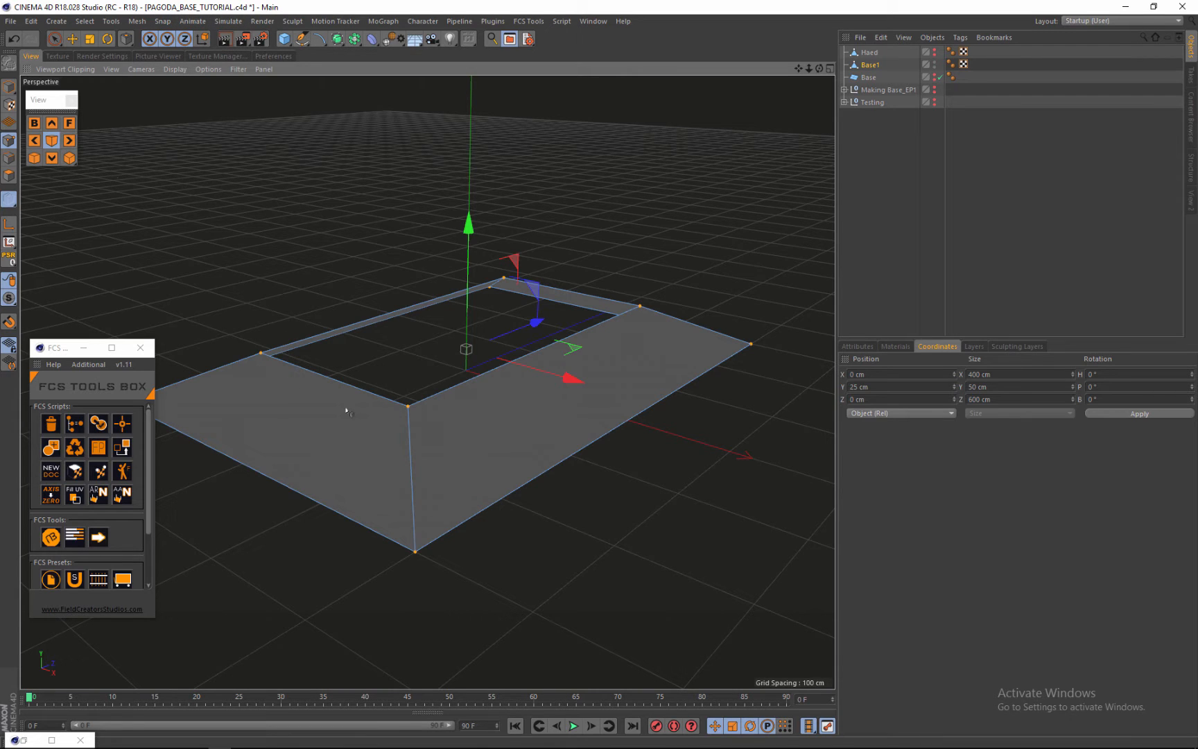
pyautogui.rightClick(414, 411)
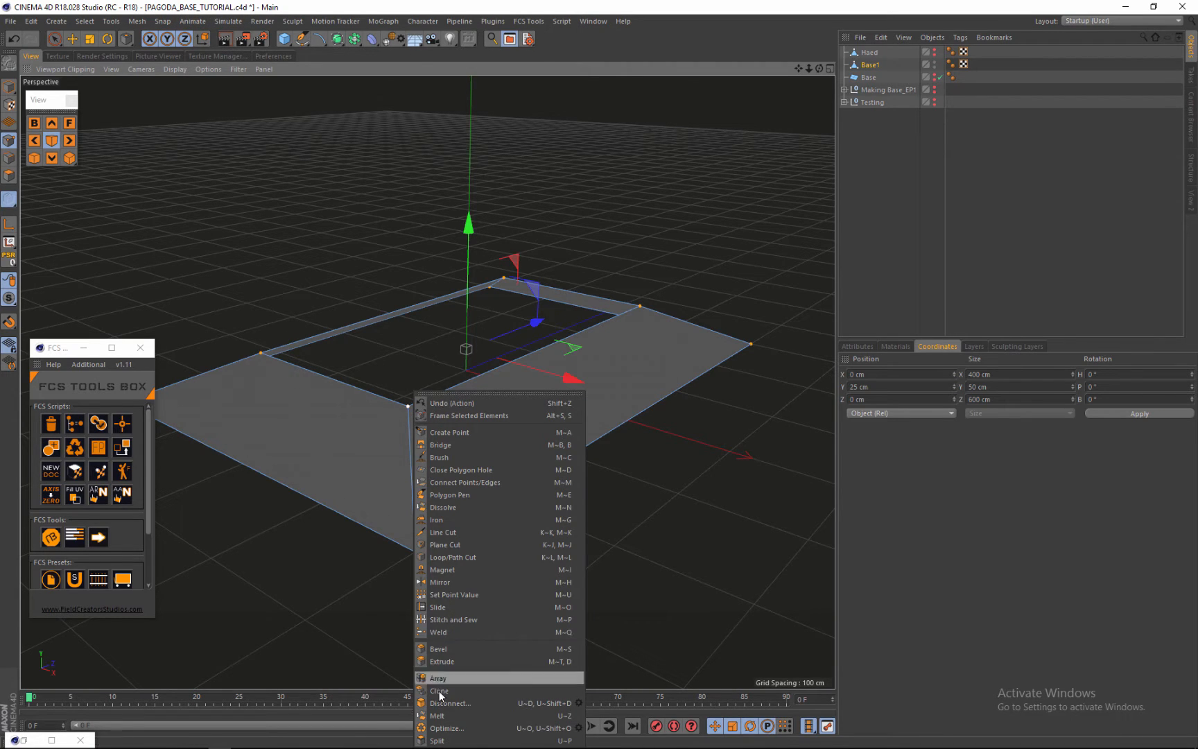
pyautogui.click(434, 728)
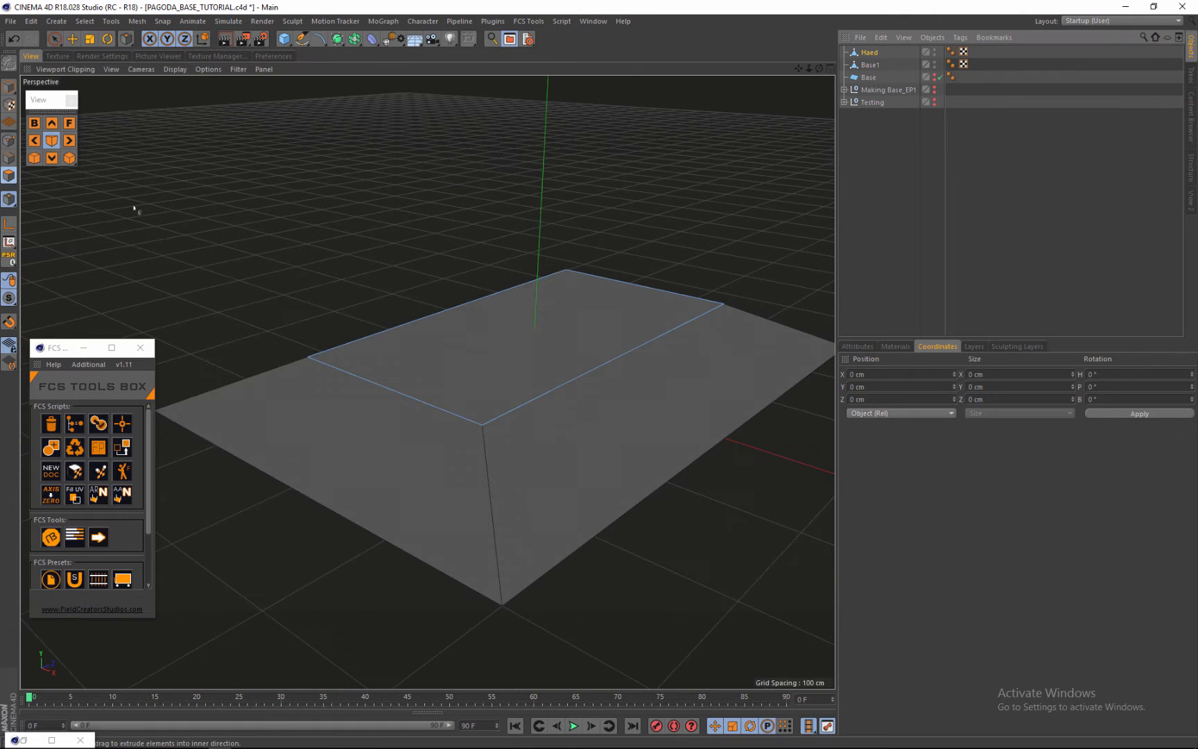
# Select the two short edges of the Haed face and connect them with a lengthwise edge through their midpoints.
pyautogui.click(525, 328)
pyautogui.click(54, 38)
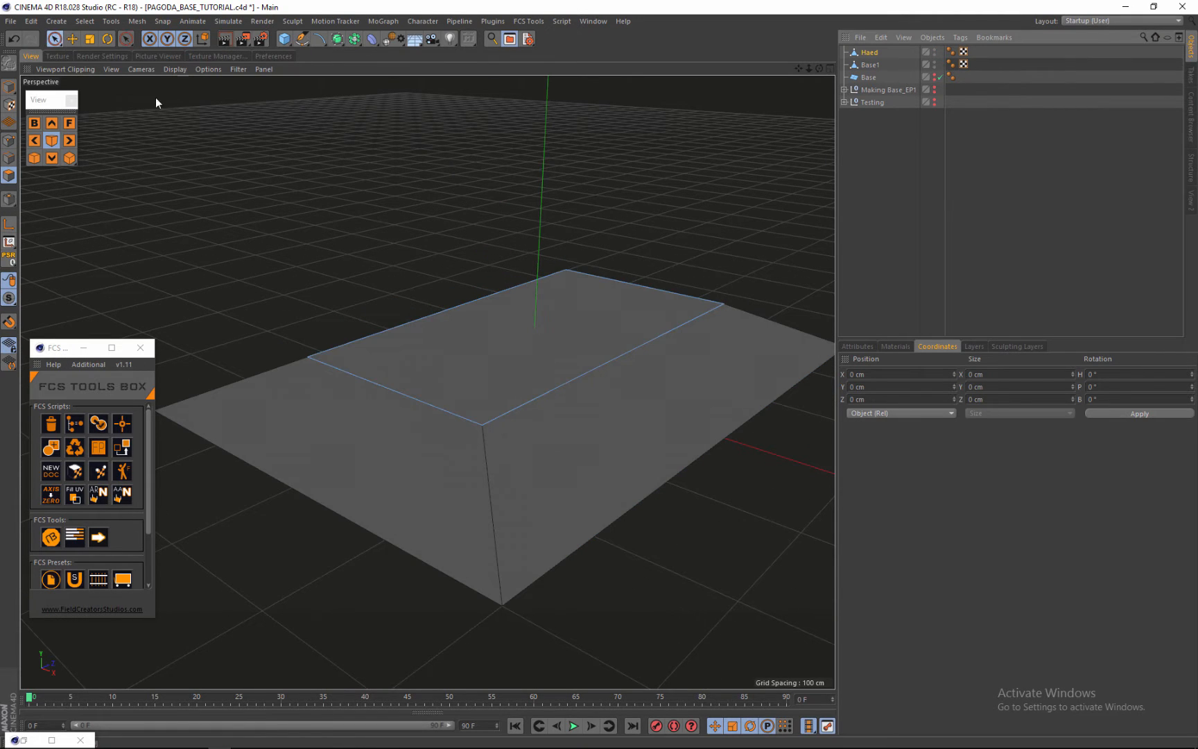
pyautogui.click(525, 341)
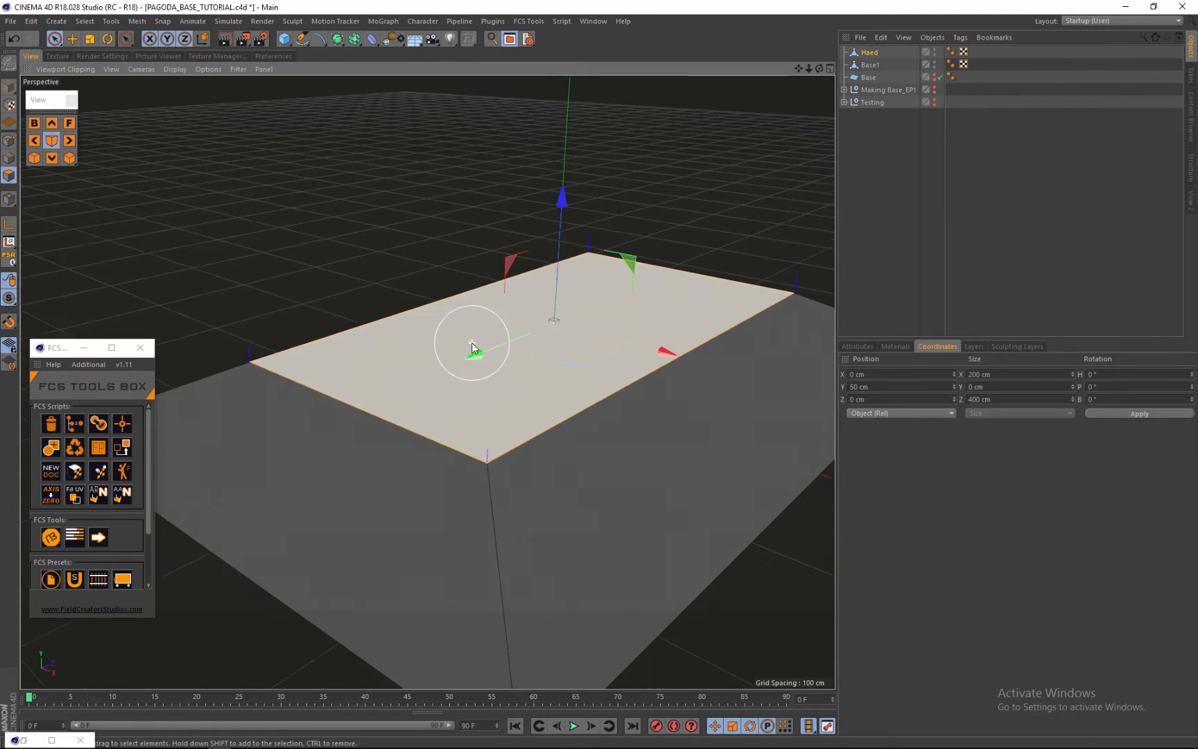
pyautogui.click(7, 154)
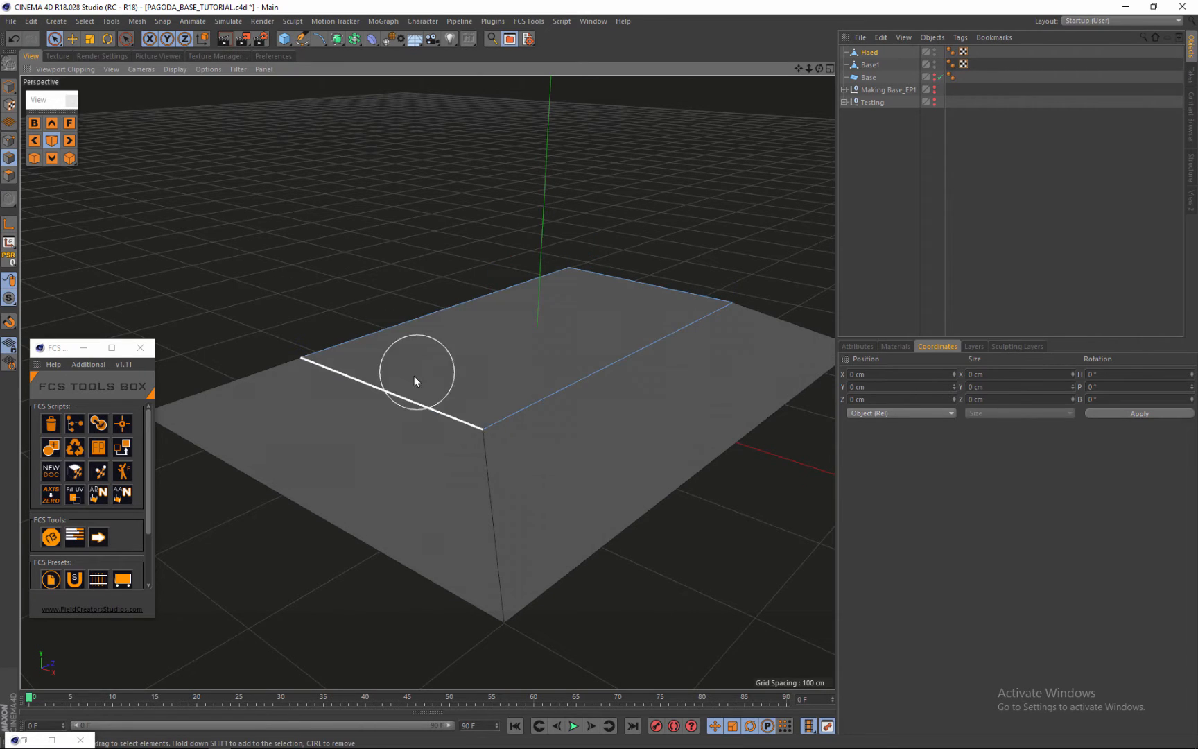
pyautogui.click(405, 390)
pyautogui.keyDown('shift'); pyautogui.click(669, 273); pyautogui.keyUp('shift')
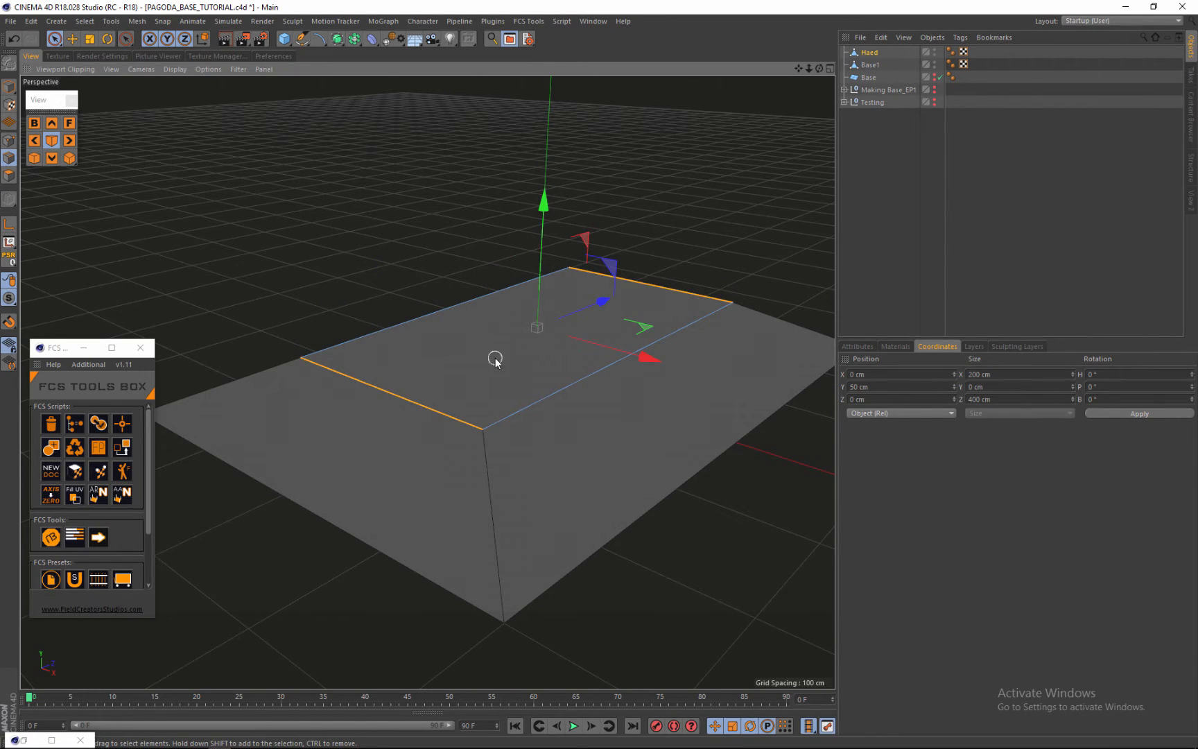
pyautogui.rightClick(401, 396)
pyautogui.click(433, 465)
# Select the lengthwise centre edge of Haed and set its Y position to 150 cm to form the roof ridge.
pyautogui.scroll(2, 609, 311)
pyautogui.scroll(2, 597, 298)
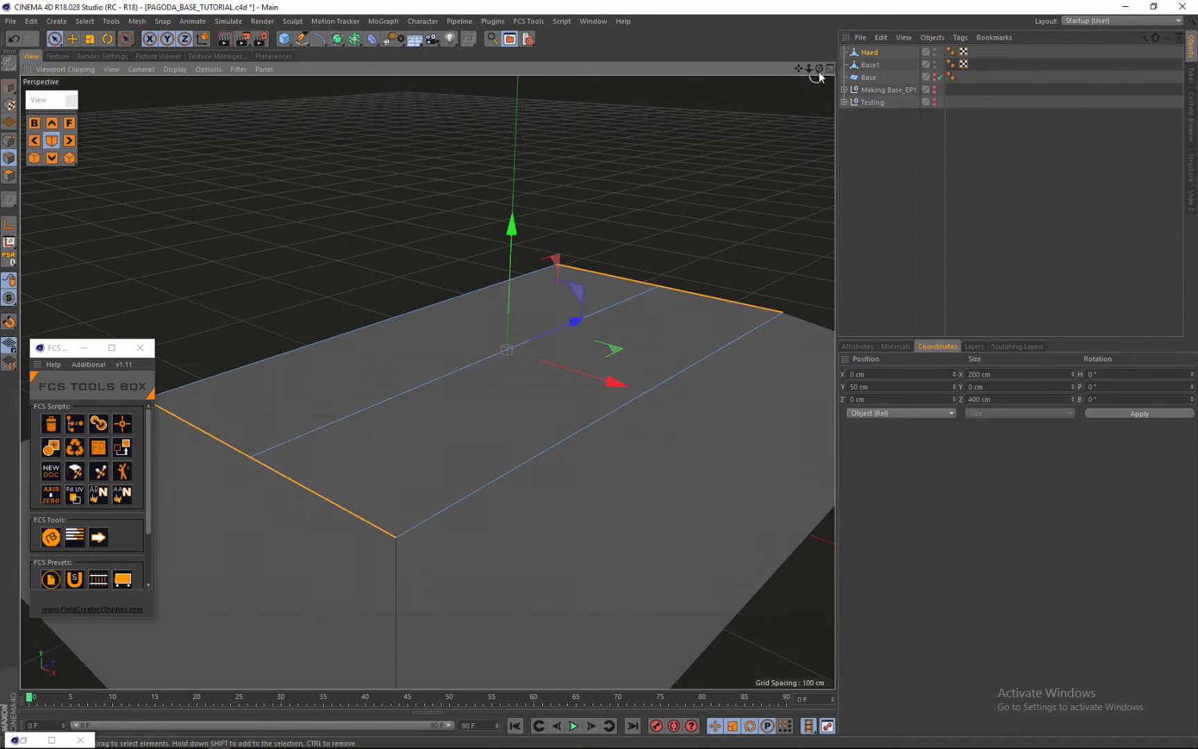
pyautogui.keyDown('alt'); pyautogui.moveTo(599, 377); pyautogui.dragTo(604, 373); pyautogui.keyUp('alt')
pyautogui.scroll(-3, 580, 262)
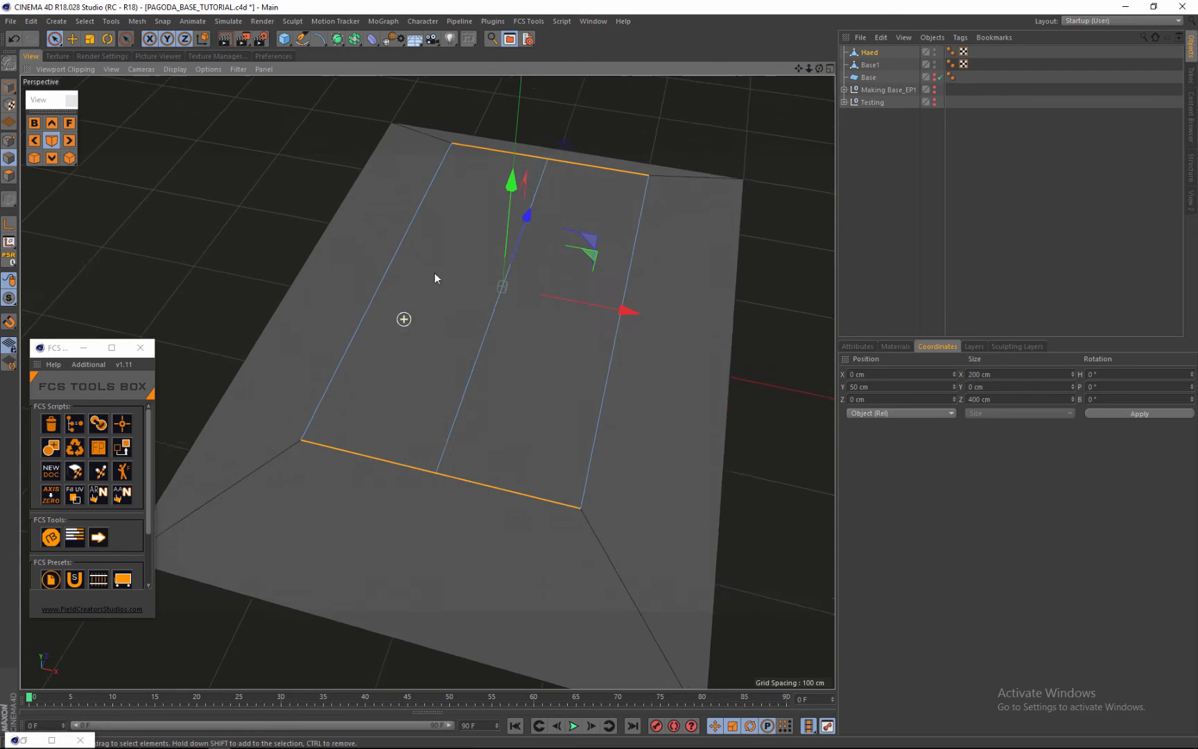
pyautogui.scroll(1, 435, 278)
pyautogui.click(483, 357)
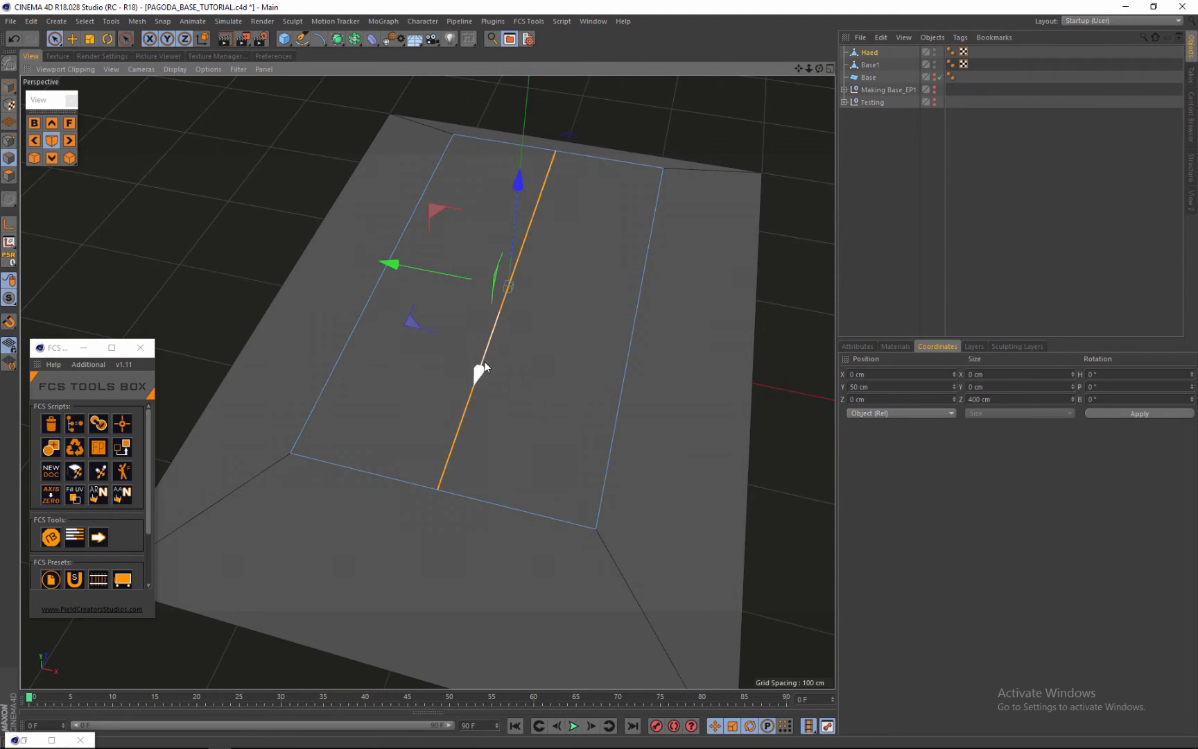
pyautogui.scroll(-2, 428, 316)
pyautogui.scroll(-2, 471, 346)
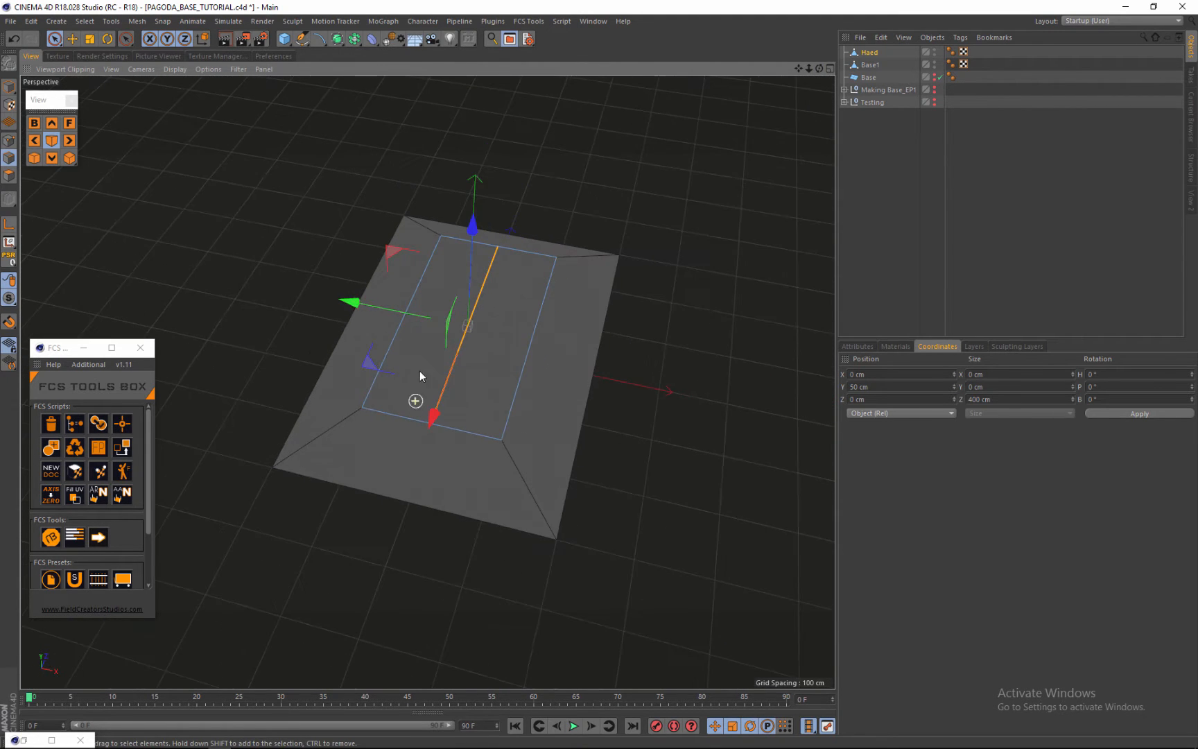
pyautogui.scroll(2, 420, 371)
pyautogui.moveTo(819, 67); pyautogui.dragTo(598, 374)
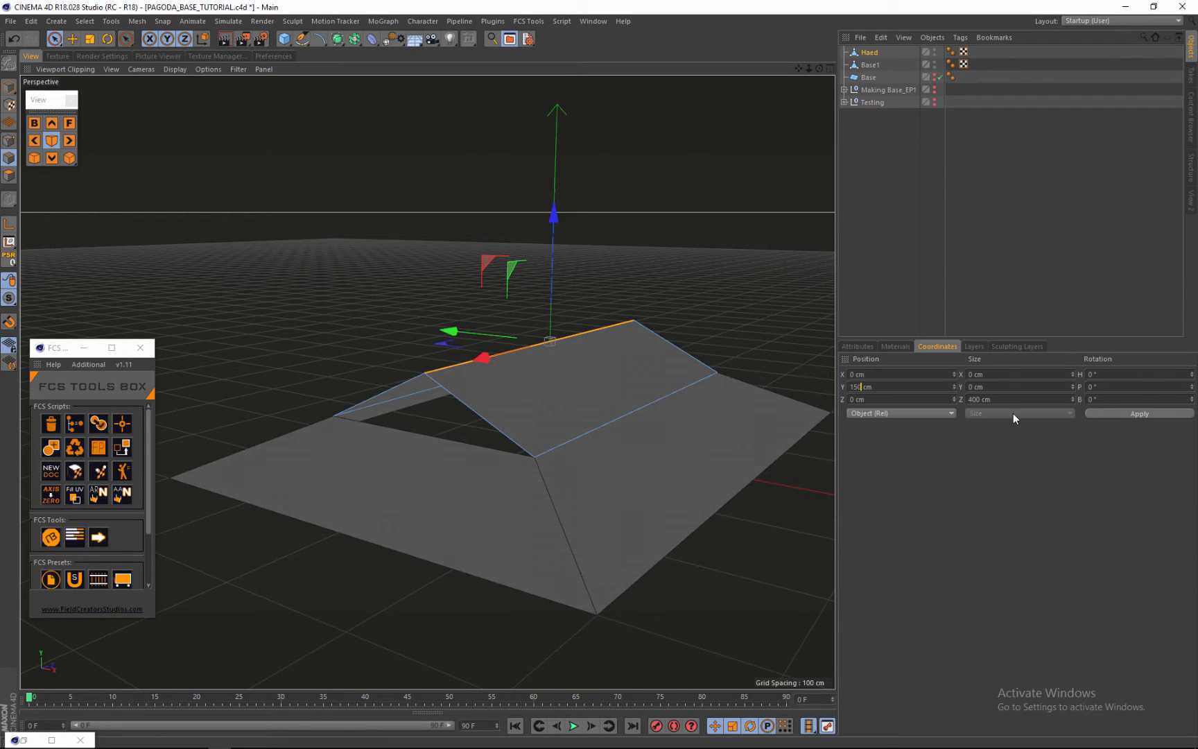
pyautogui.click(1120, 414)
pyautogui.keyDown('alt'); pyautogui.moveTo(549, 378); pyautogui.dragTo(562, 343, button='right'); pyautogui.keyUp('alt')
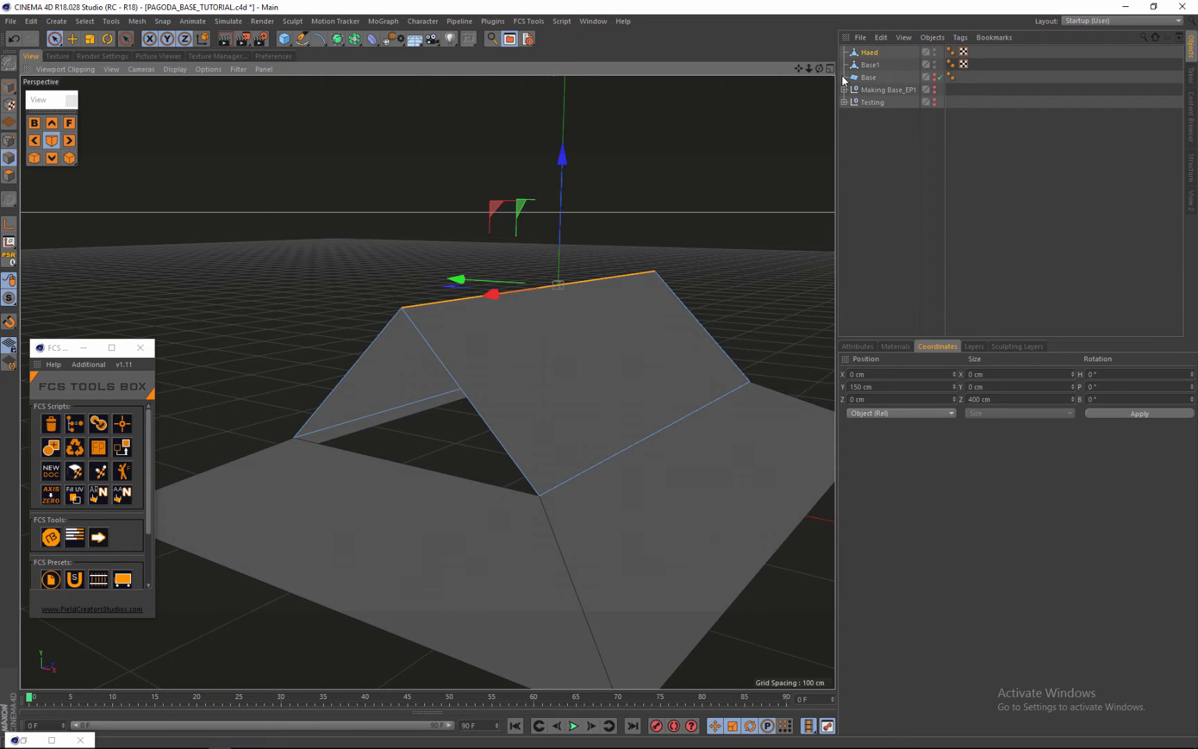
pyautogui.moveTo(819, 68); pyautogui.dragTo(416, 482)
pyautogui.press('b')
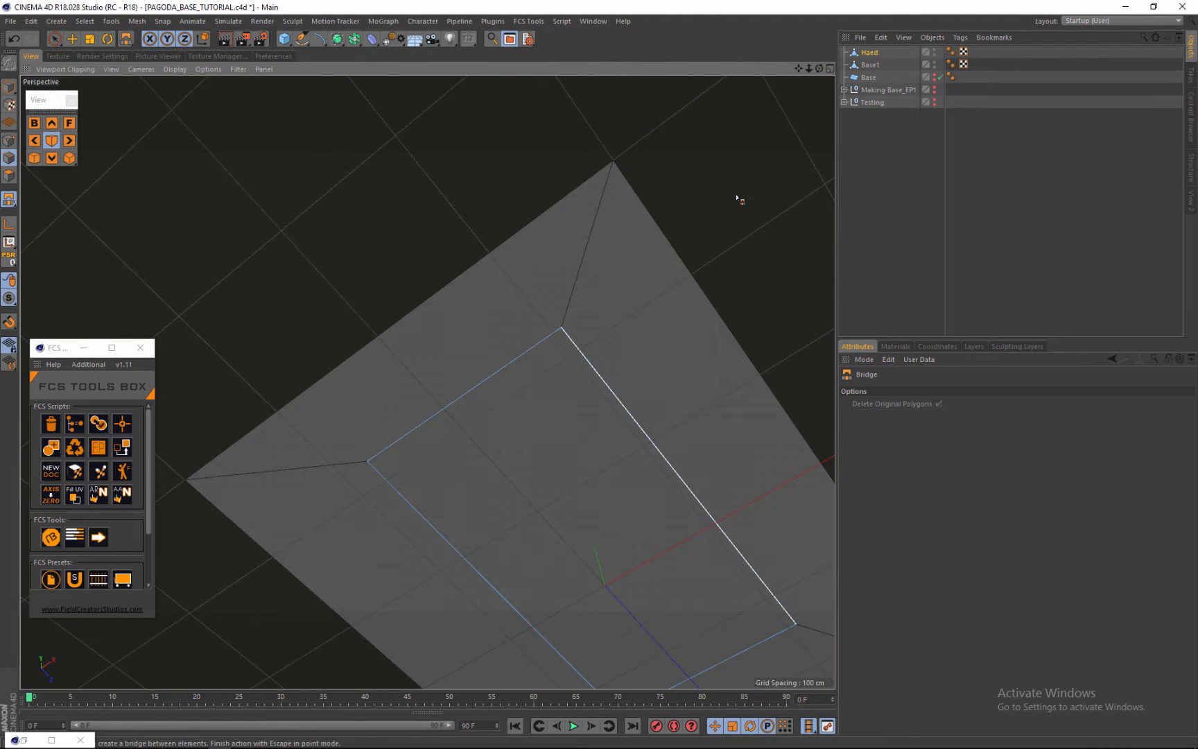
pyautogui.keyDown('alt'); pyautogui.moveTo(599, 374); pyautogui.dragTo(420, 200); pyautogui.keyUp('alt')
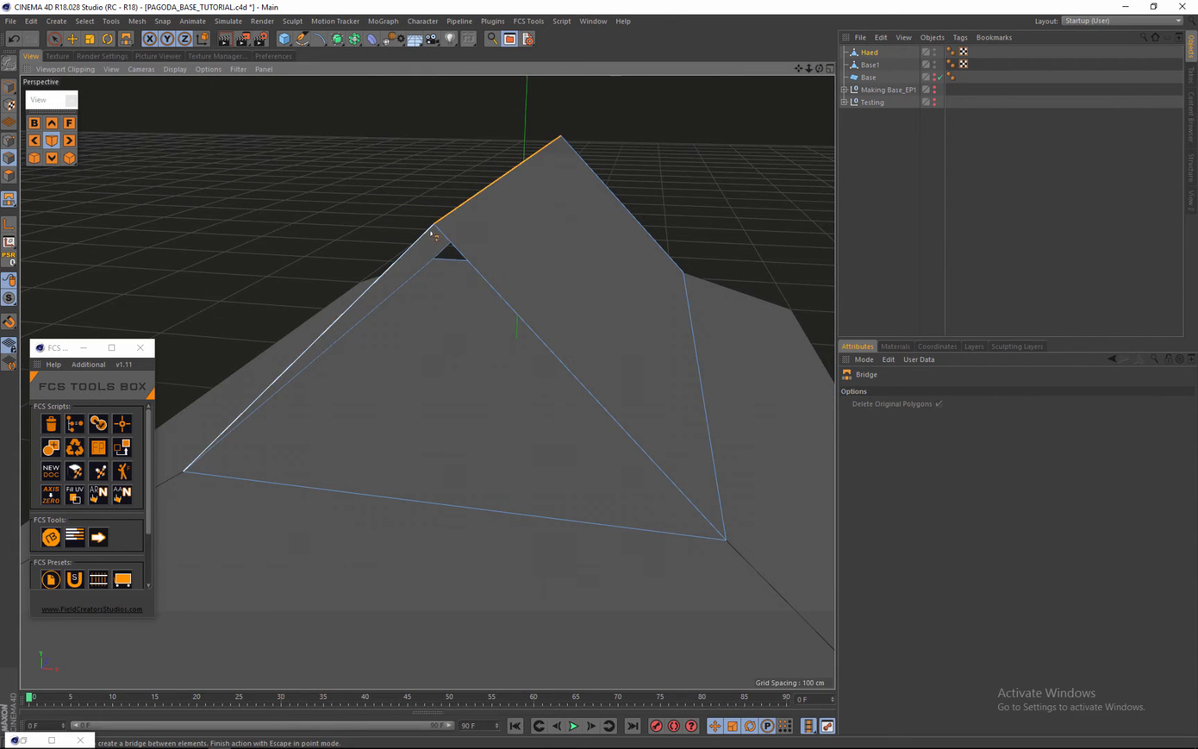
pyautogui.scroll(-3, 458, 241)
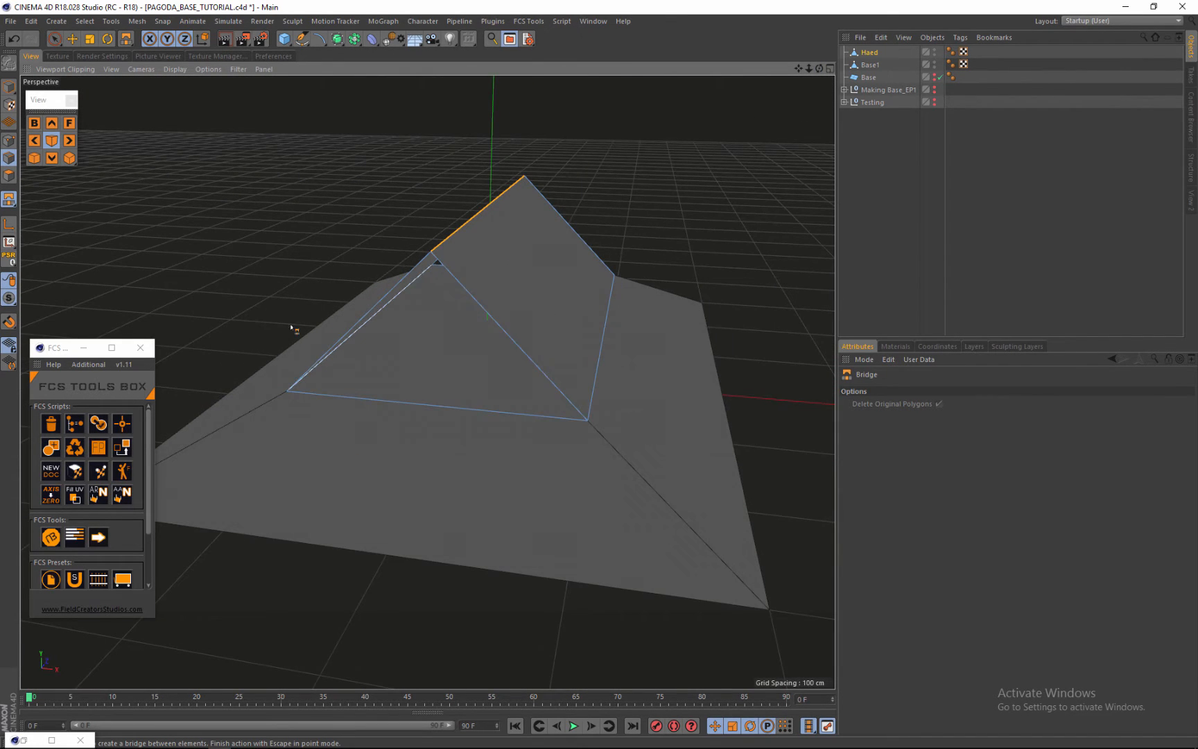
pyautogui.scroll(5, 366, 350)
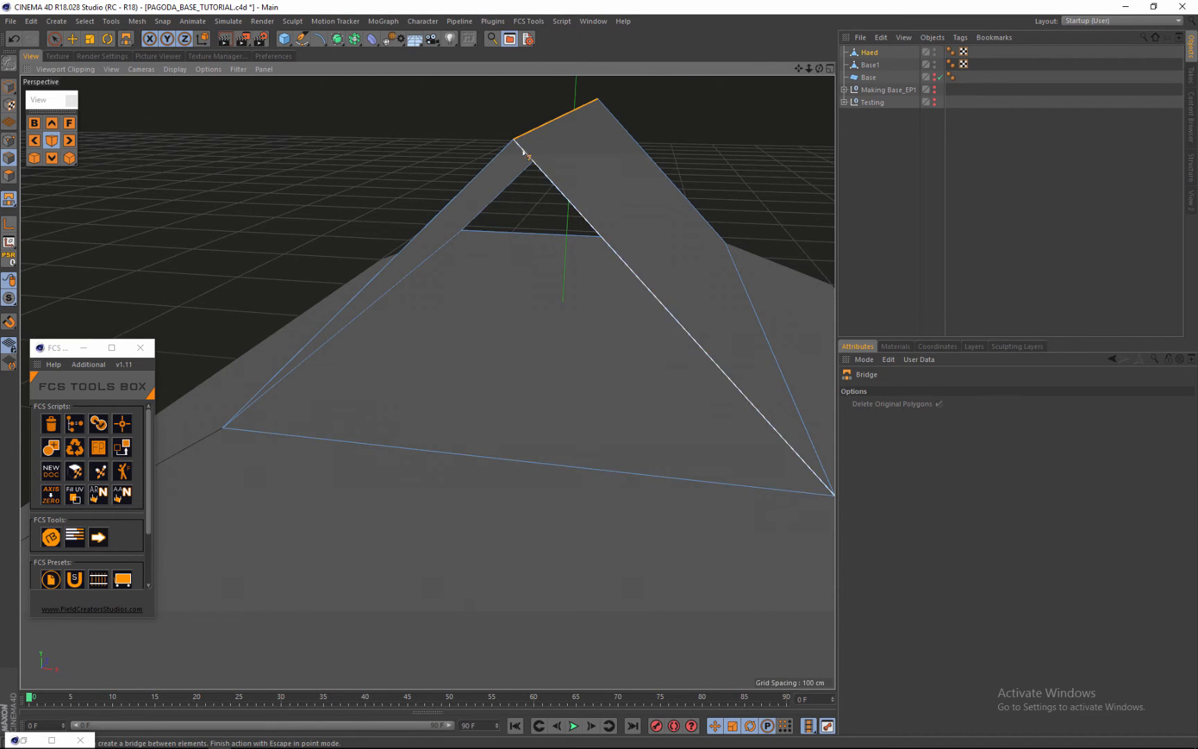
# Close the open triangular gables at both ends of Haed with Close Polygon Hole.
pyautogui.rightClick(581, 213)
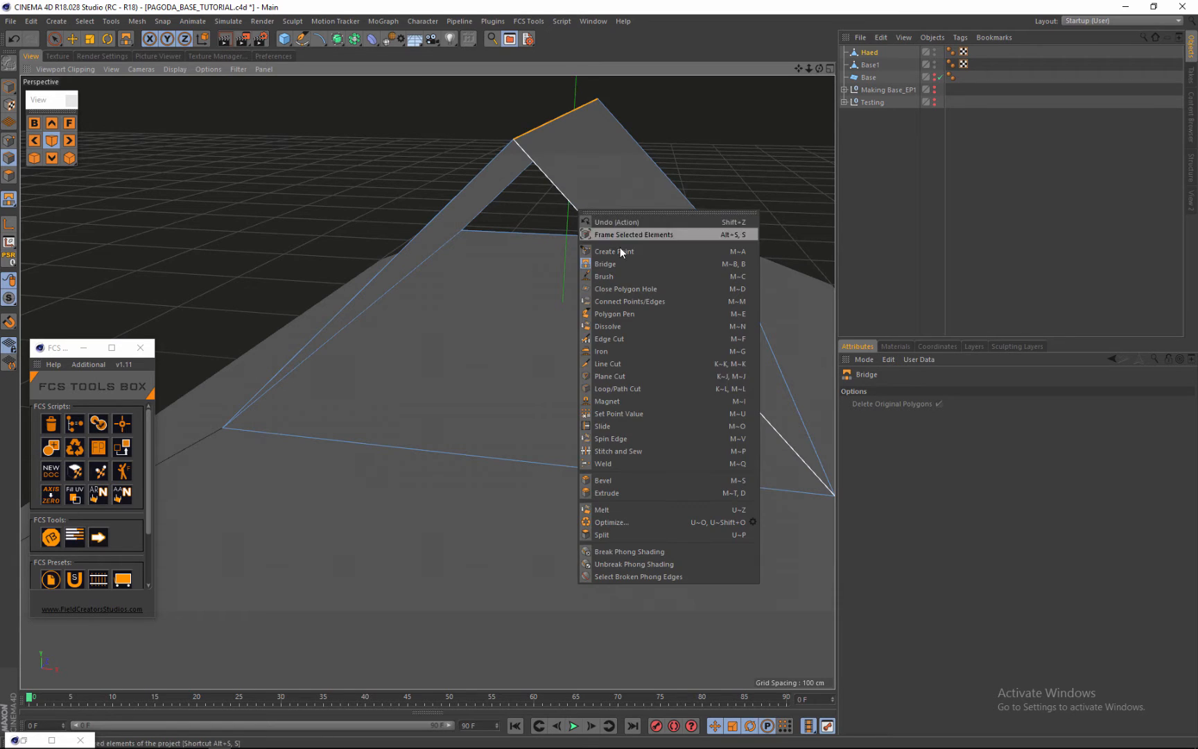
pyautogui.click(609, 291)
pyautogui.click(586, 224)
pyautogui.moveTo(367, 250)
pyautogui.keyDown('alt'); pyautogui.mouseDown()
pyautogui.moveTo(272, 275)
pyautogui.moveTo(766, 99)
pyautogui.mouseUp(); pyautogui.keyUp('alt')
pyautogui.moveTo(822, 66)
pyautogui.mouseDown()
pyautogui.moveTo(592, 380)
pyautogui.moveTo(436, 209)
pyautogui.mouseUp()
pyautogui.scroll(-5, 434, 208)
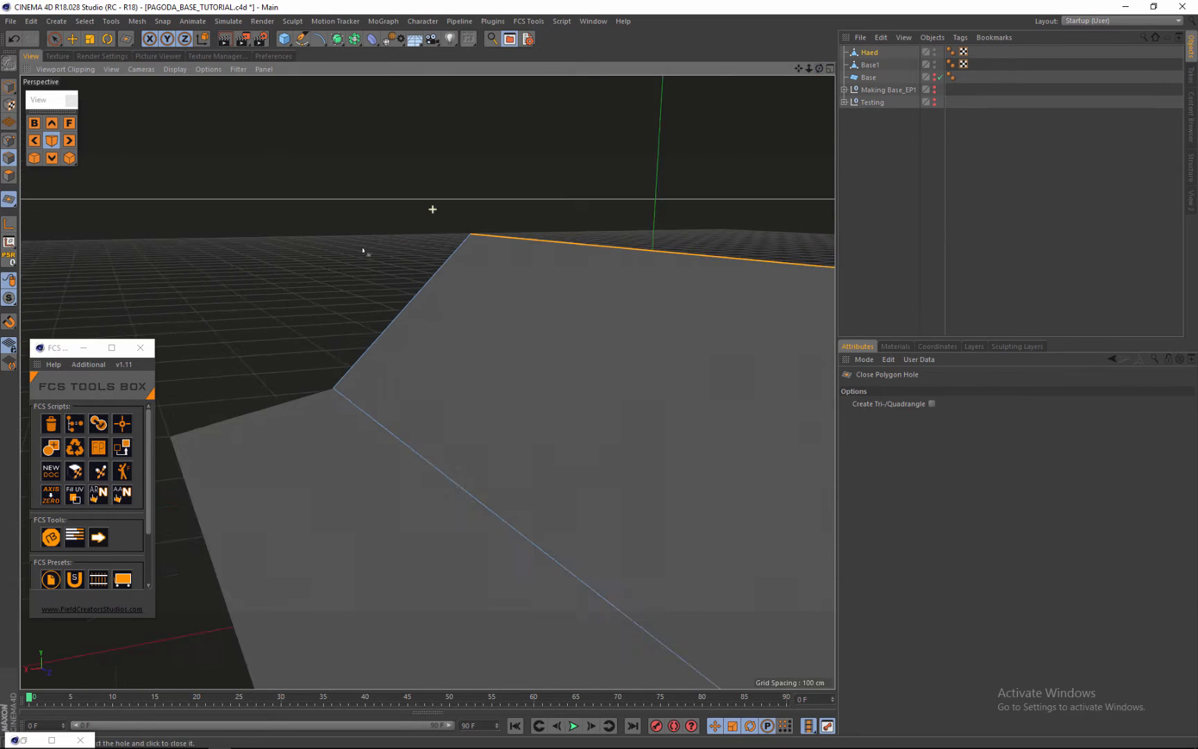
pyautogui.click(619, 288)
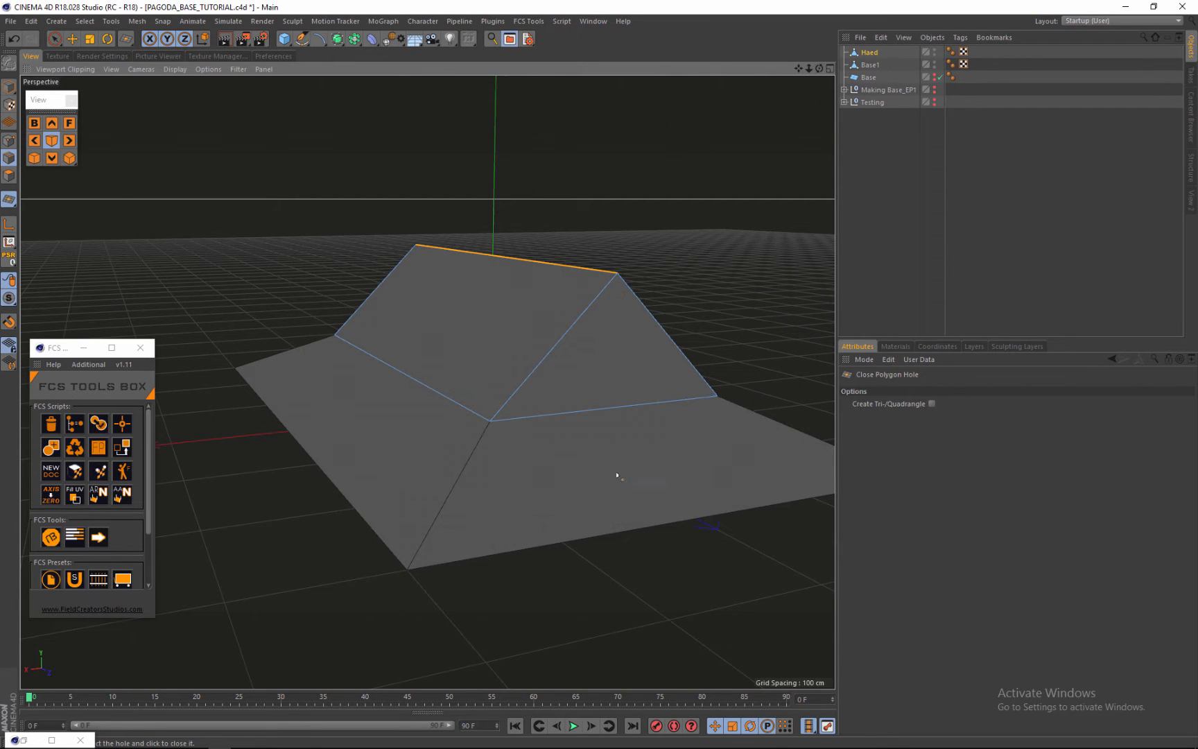
# Select one triangular gable face of Haed and inset it with Extrude Inner by about 8.7 cm.
pyautogui.moveTo(819, 69)
pyautogui.mouseDown()
pyautogui.moveTo(604, 379)
pyautogui.moveTo(637, 219)
pyautogui.mouseUp()
pyautogui.scroll(-5, 635, 203)
pyautogui.scroll(5, 204, 376)
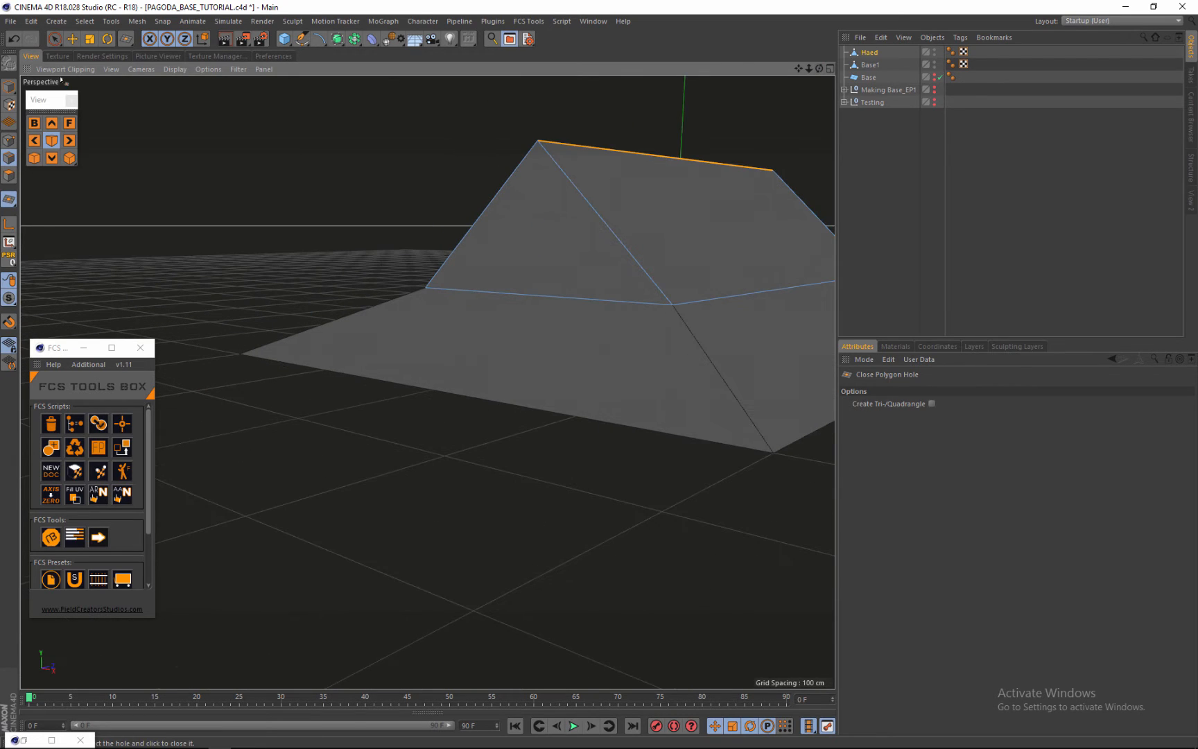
pyautogui.click(693, 208)
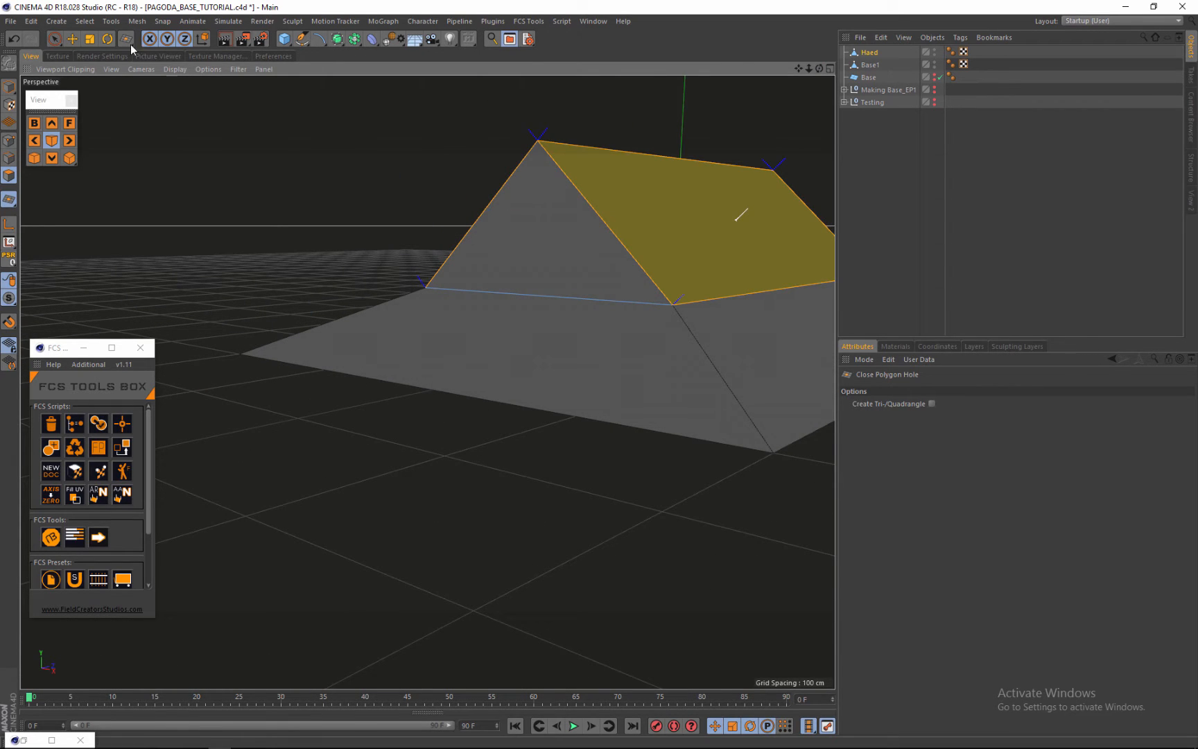
pyautogui.click(76, 42)
pyautogui.click(527, 222)
pyautogui.scroll(5, 586, 203)
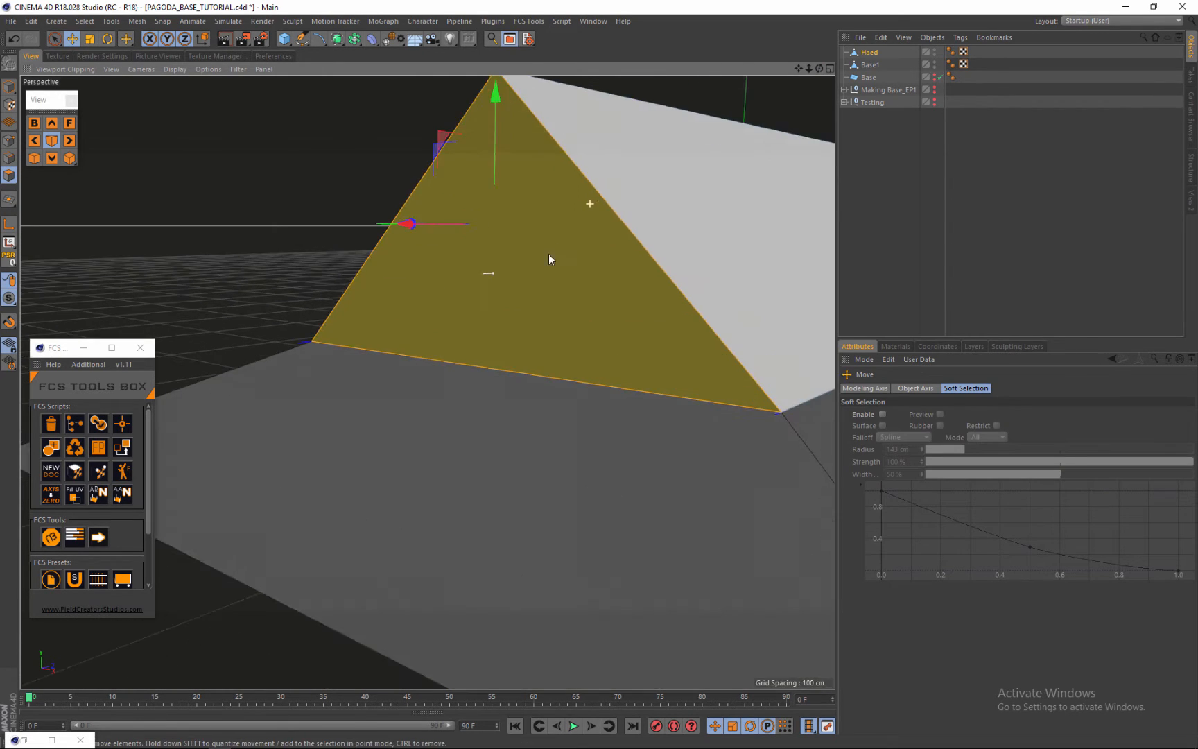
pyautogui.rightClick(563, 251)
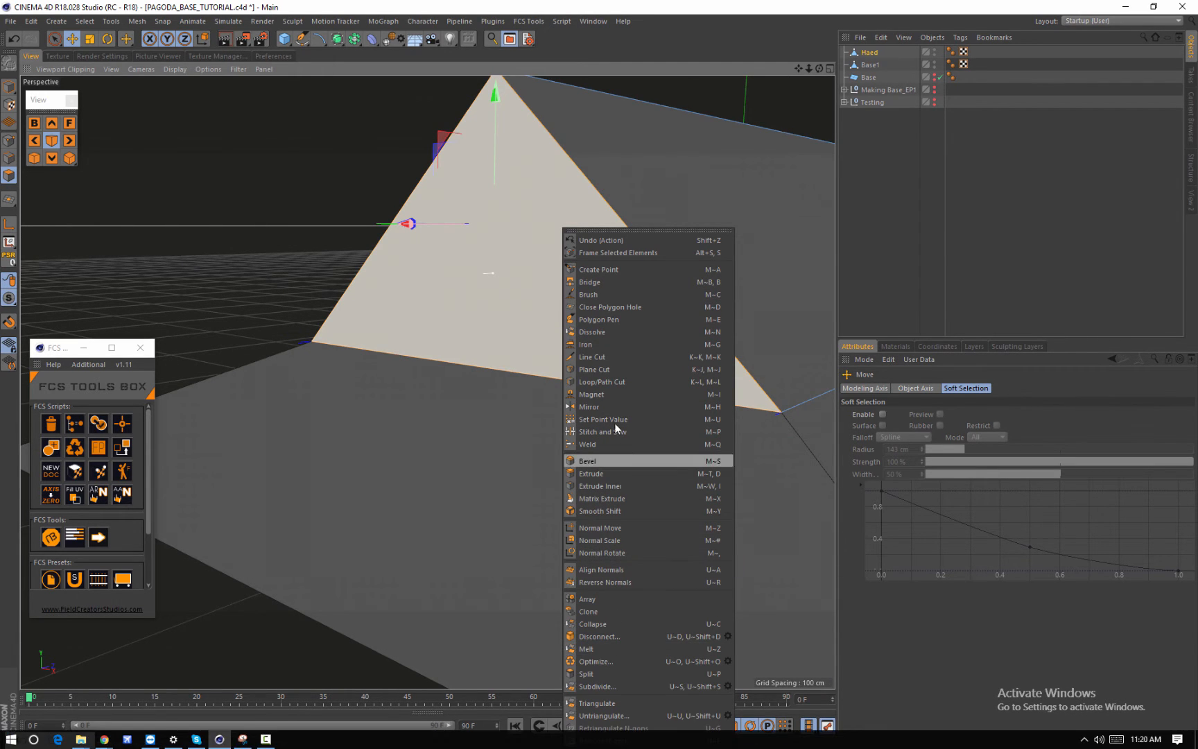
pyautogui.click(596, 486)
pyautogui.moveTo(602, 382); pyautogui.dragTo(600, 378)
pyautogui.scroll(-9, 478, 332)
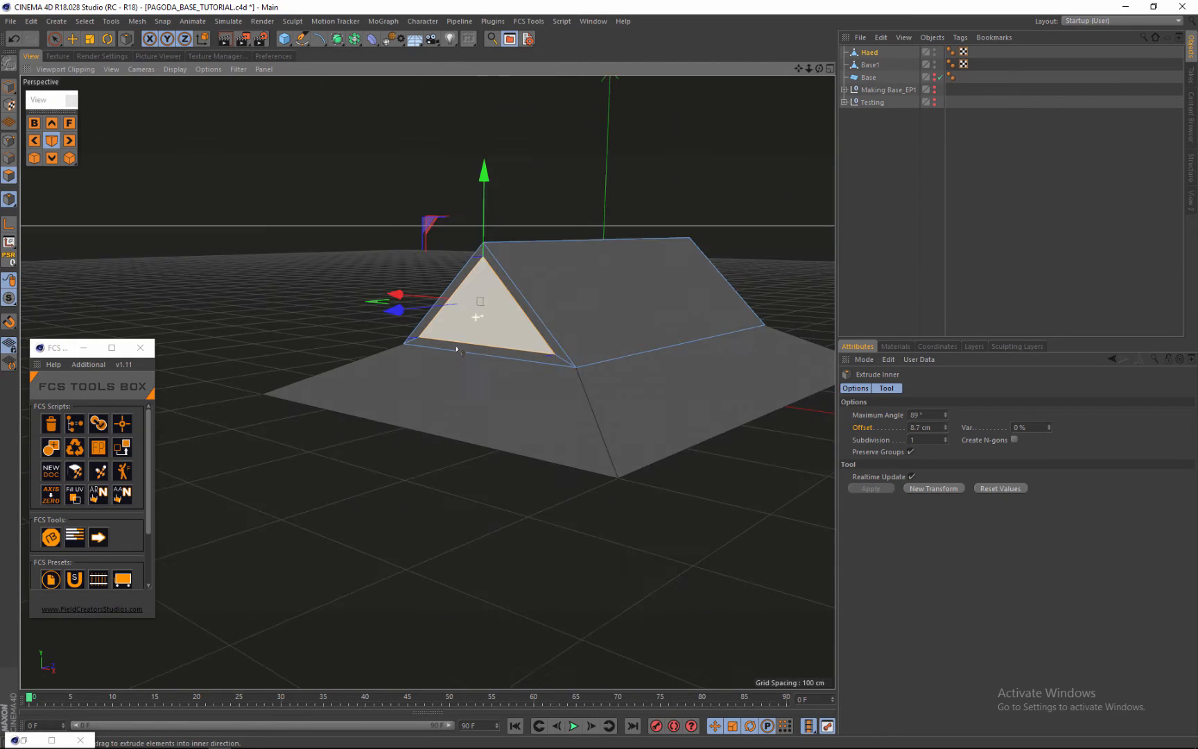
pyautogui.scroll(3, 460, 283)
# Enable 3D snapping with Vertex Snap and plane-cut Haed in the YZ plane through the apex of the inset gable.
pyautogui.moveTo(819, 69); pyautogui.dragTo(602, 380)
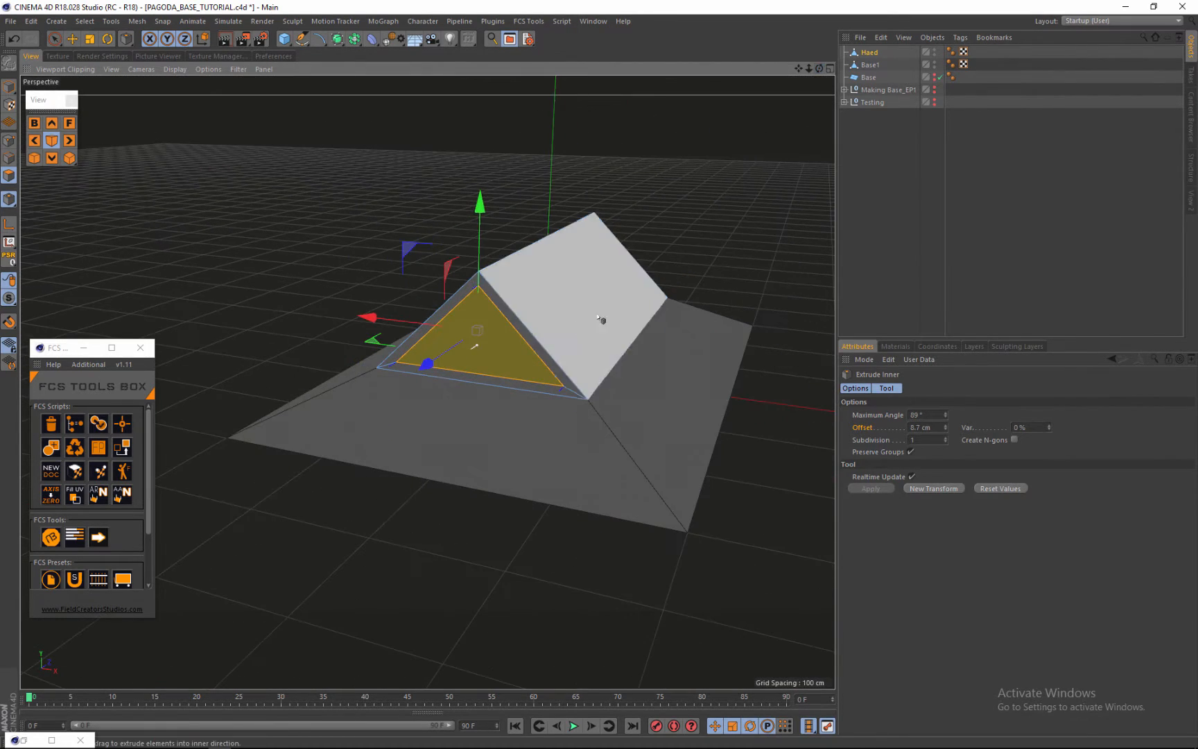
pyautogui.scroll(3, 565, 302)
pyautogui.scroll(3, 560, 332)
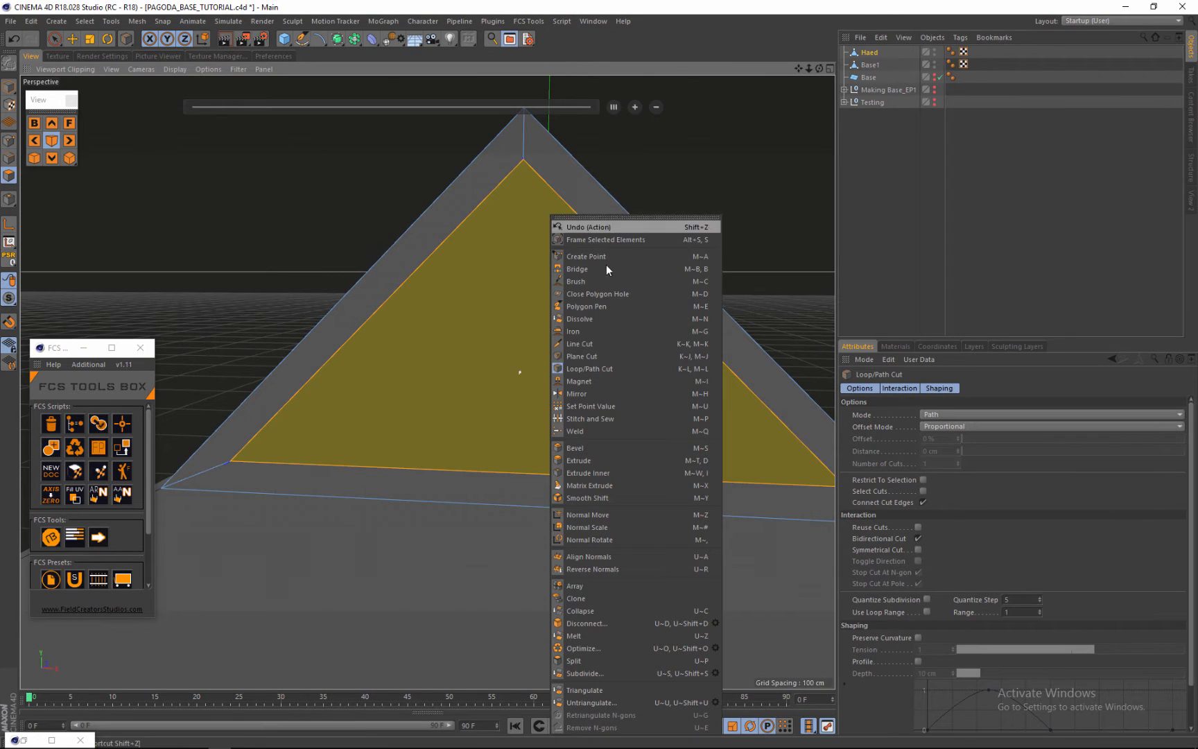
pyautogui.click(602, 355)
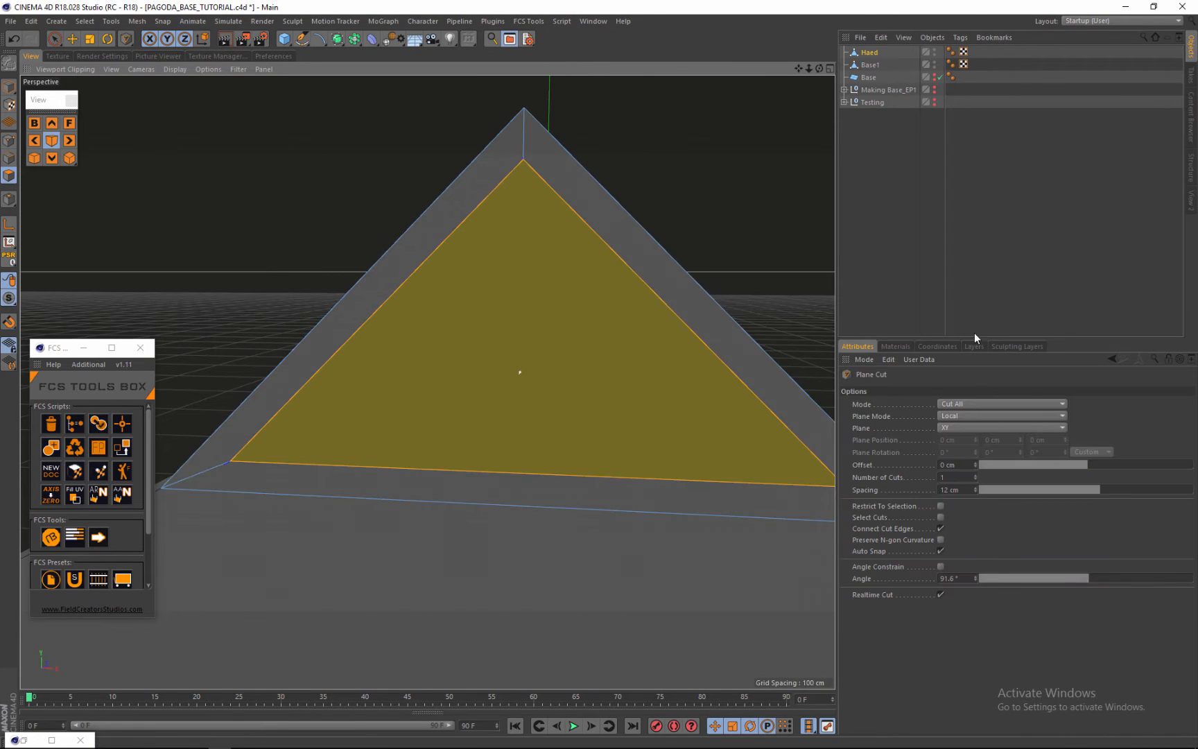
pyautogui.click(967, 427)
pyautogui.click(959, 454)
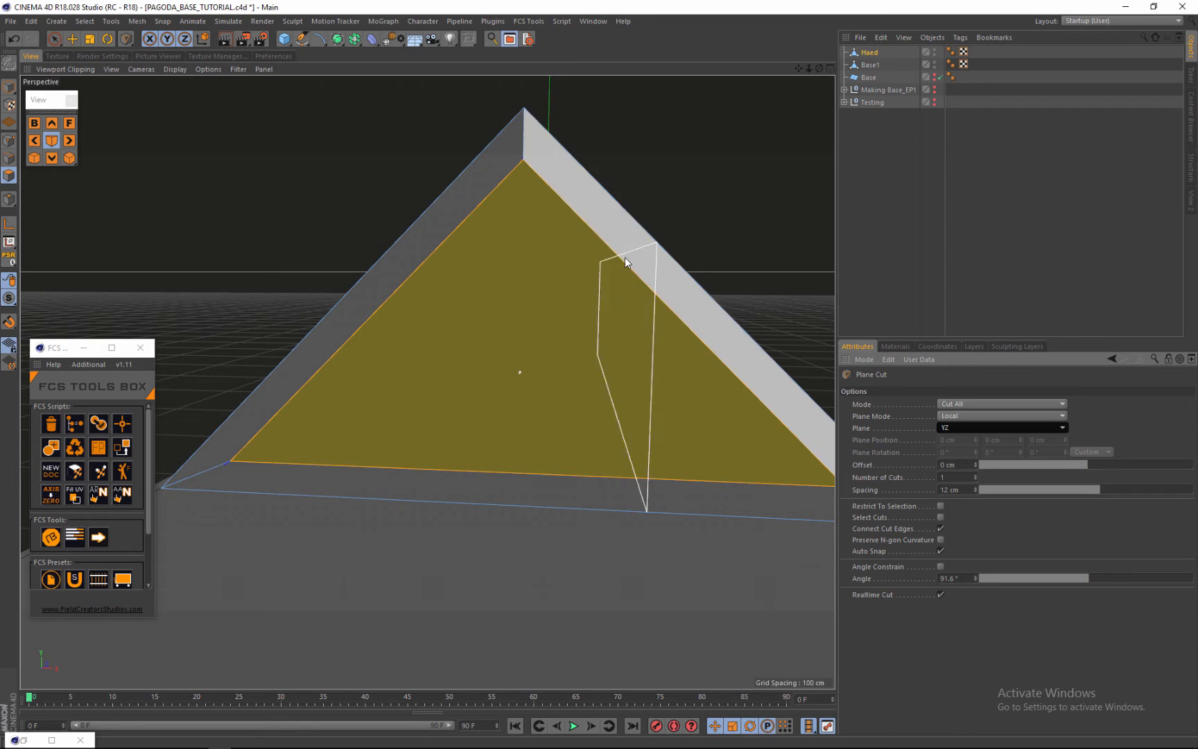
pyautogui.click(9, 322)
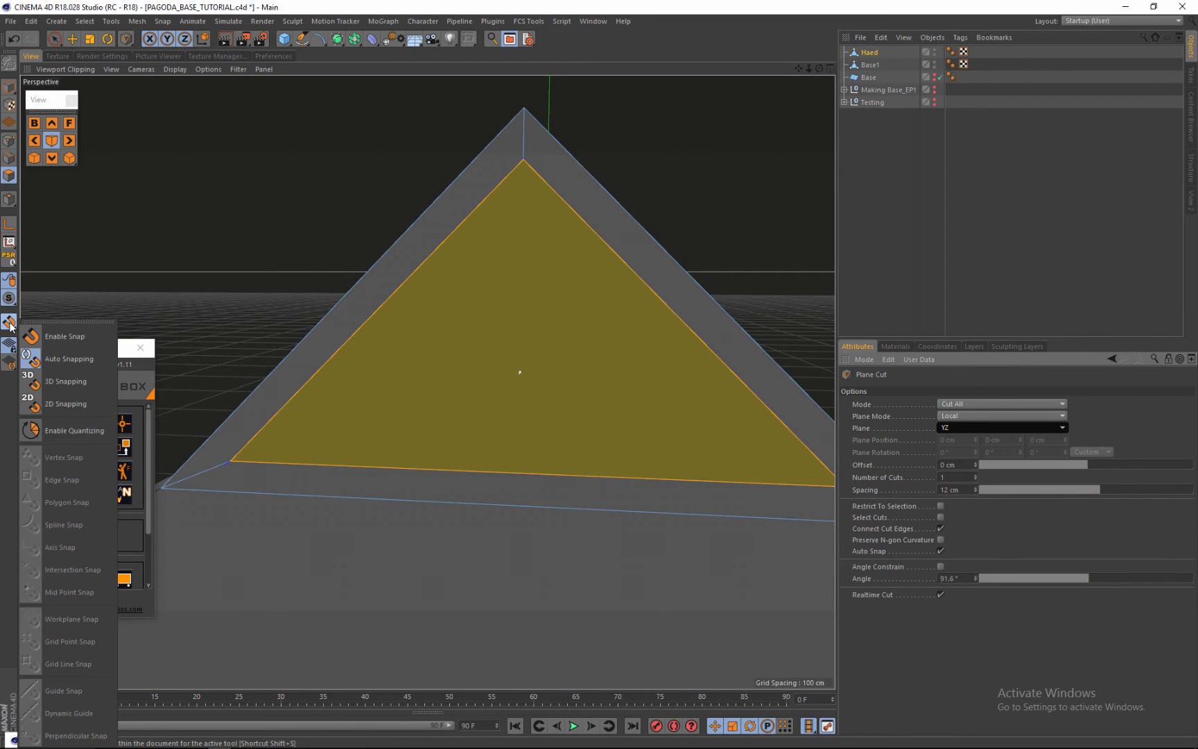
pyautogui.click(44, 322)
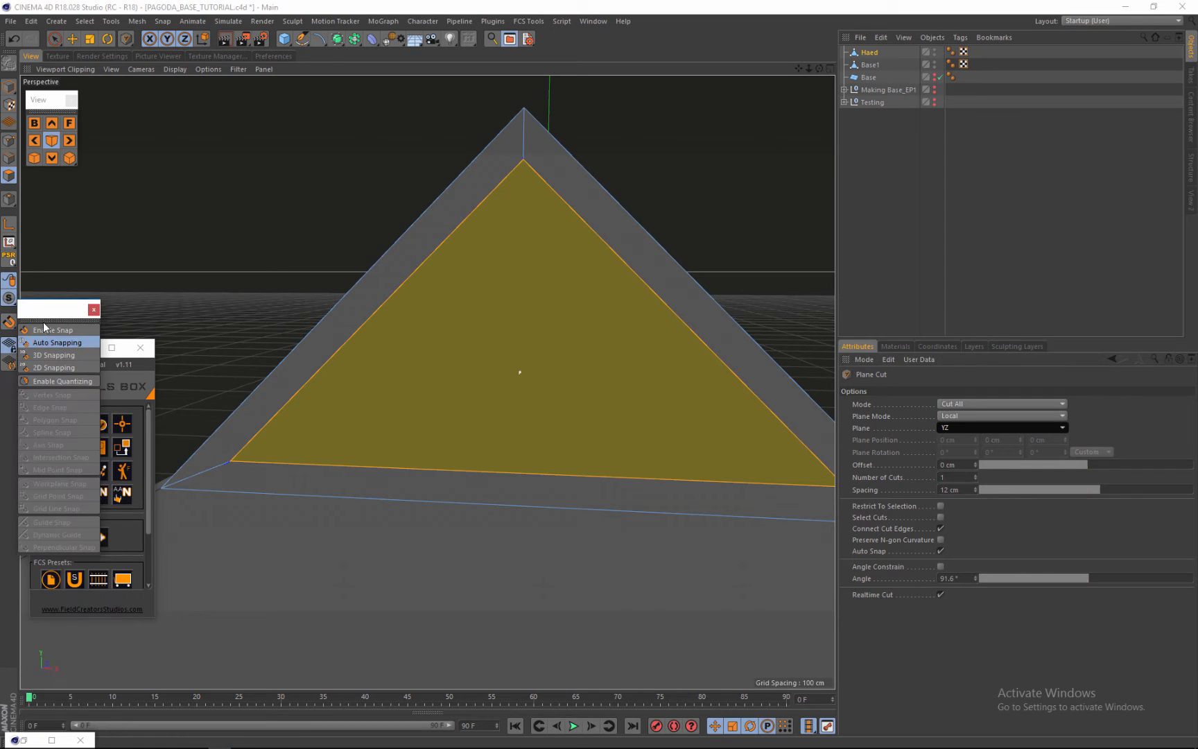
pyautogui.click(63, 356)
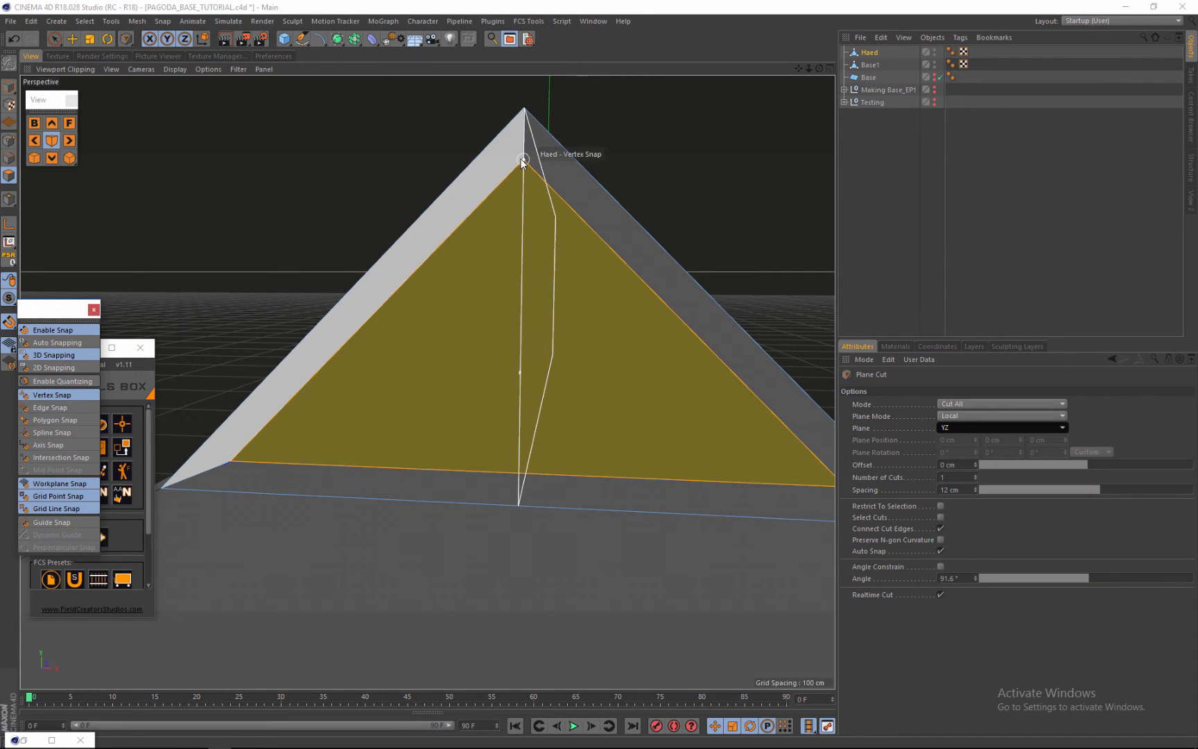
pyautogui.scroll(5, 520, 156)
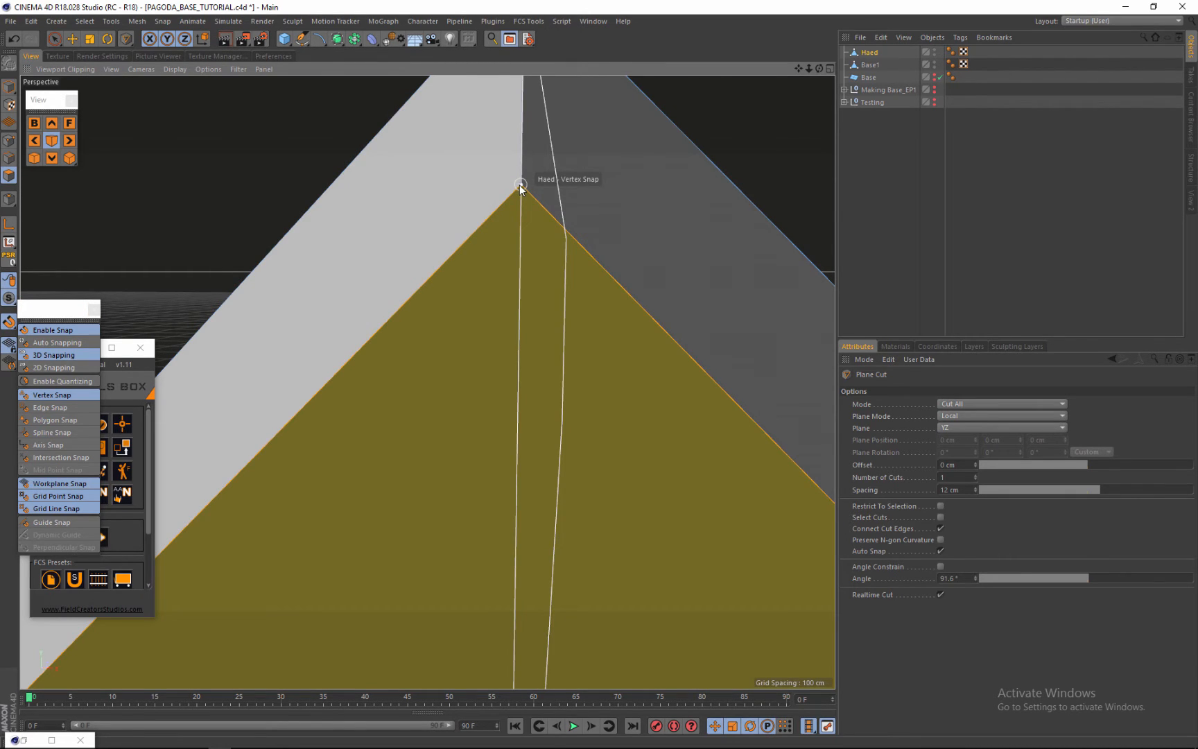
pyautogui.moveTo(521, 185)
pyautogui.keyDown('alt'); pyautogui.mouseDown()
pyautogui.moveTo(518, 212)
pyautogui.moveTo(532, 131)
pyautogui.moveTo(518, 206)
pyautogui.moveTo(495, 187)
pyautogui.moveTo(375, 217)
pyautogui.moveTo(424, 140)
pyautogui.moveTo(378, 325)
pyautogui.moveTo(316, 179)
pyautogui.mouseUp(); pyautogui.keyUp('alt')
# Move the two inner gable triangles a short distance inward along the Z axis to recess them.
pyautogui.click(72, 39)
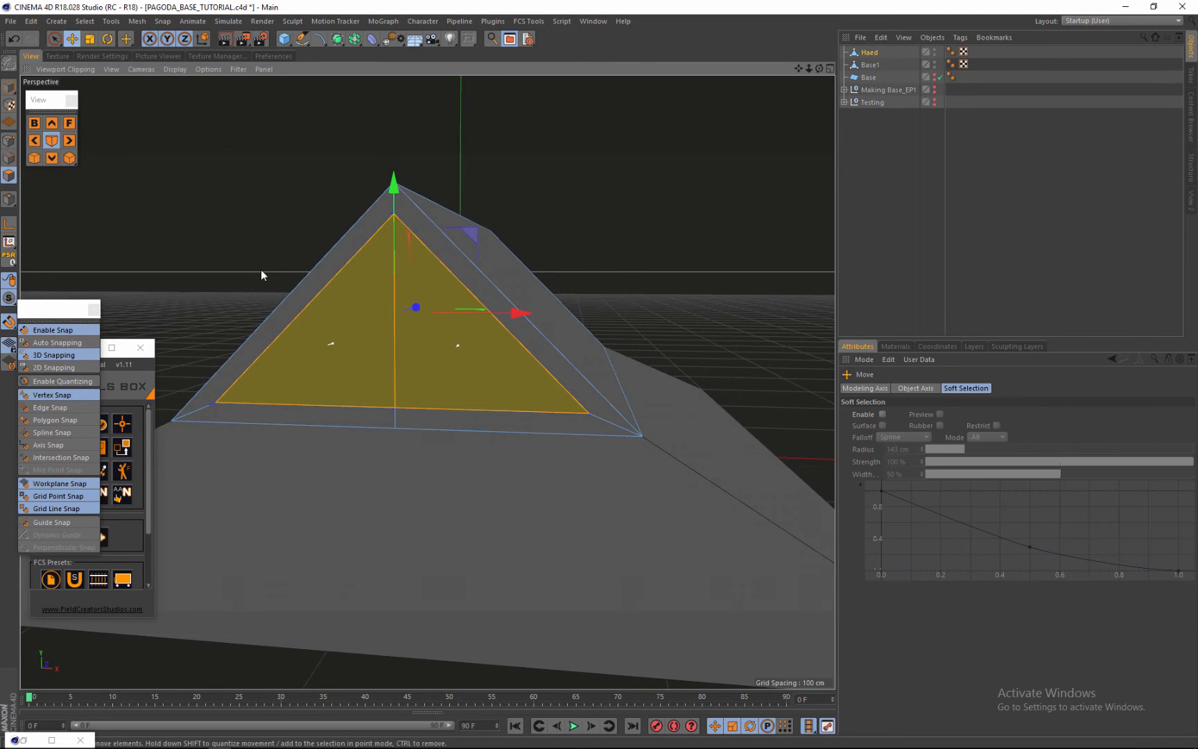
pyautogui.keyDown('alt'); pyautogui.moveTo(262, 268); pyautogui.dragTo(310, 289); pyautogui.keyUp('alt')
pyautogui.moveTo(819, 69); pyautogui.dragTo(565, 369)
pyautogui.scroll(-4, 293, 301)
pyautogui.scroll(4, 364, 267)
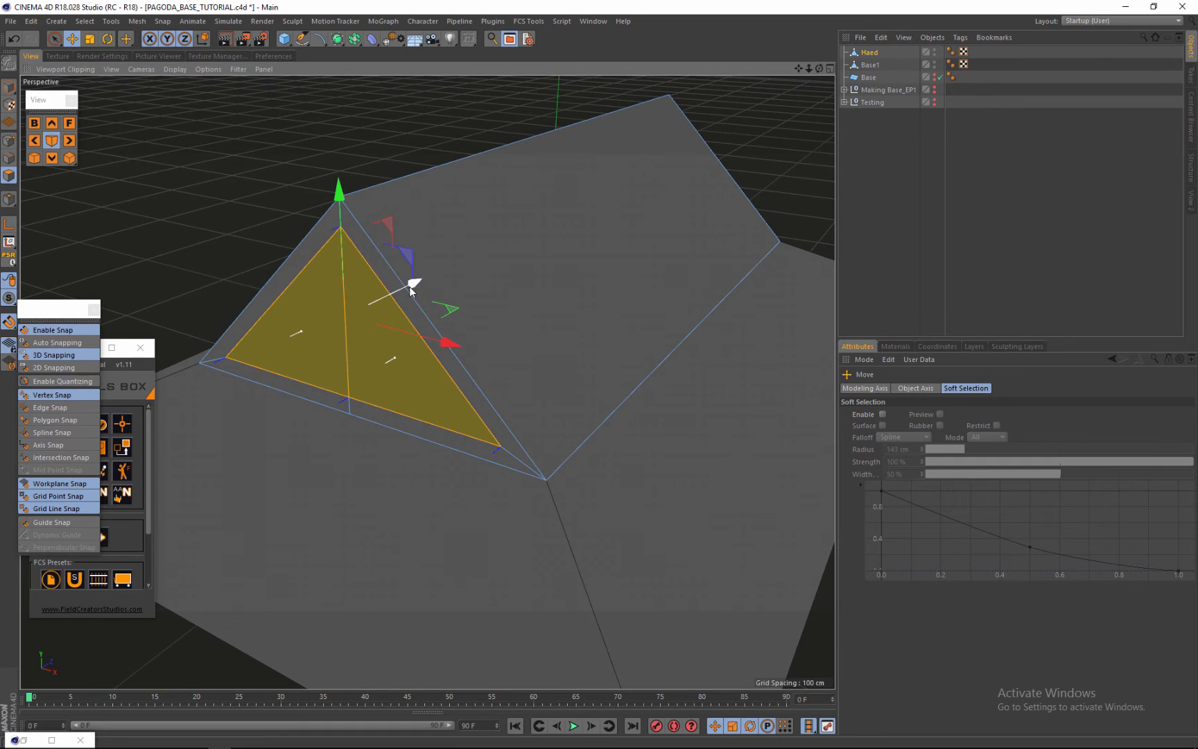
pyautogui.moveTo(413, 285); pyautogui.dragTo(427, 278)
pyautogui.scroll(-5, 556, 289)
pyautogui.scroll(2, 454, 299)
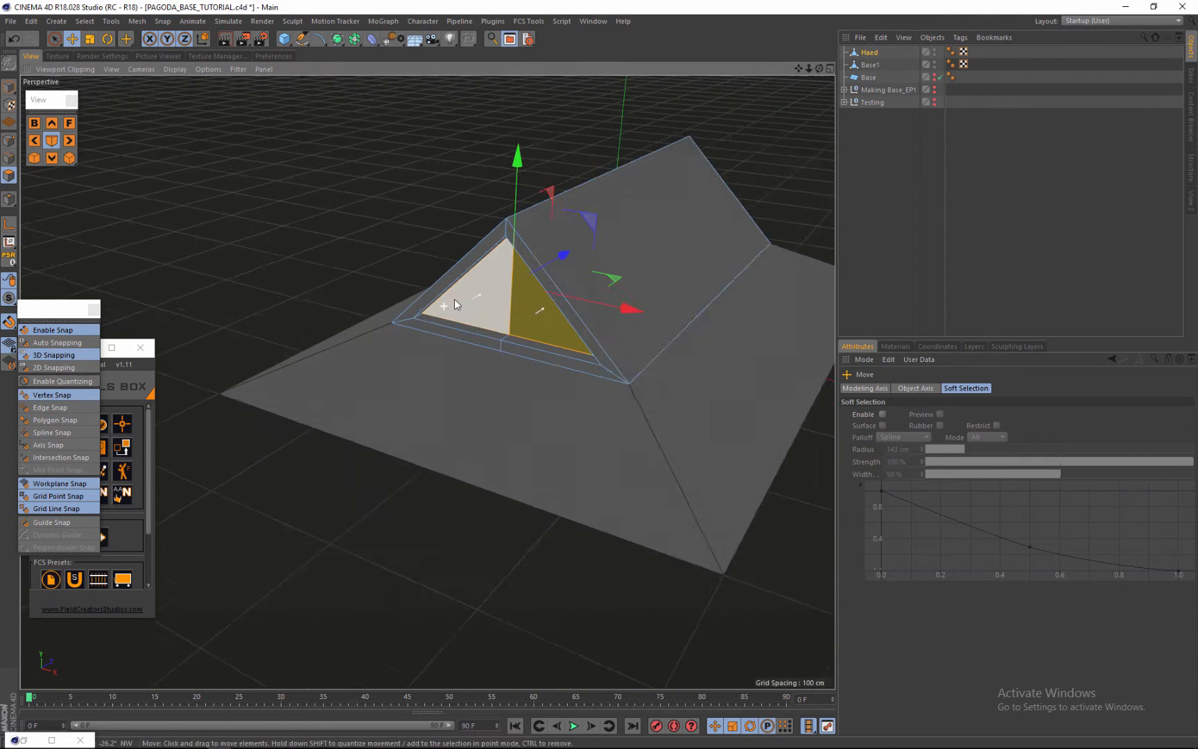
pyautogui.scroll(3, 544, 244)
# Rename the Base1 object as Bottom.
pyautogui.moveTo(819, 68); pyautogui.dragTo(599, 376)
pyautogui.doubleClick(870, 64)
pyautogui.write('Botto')
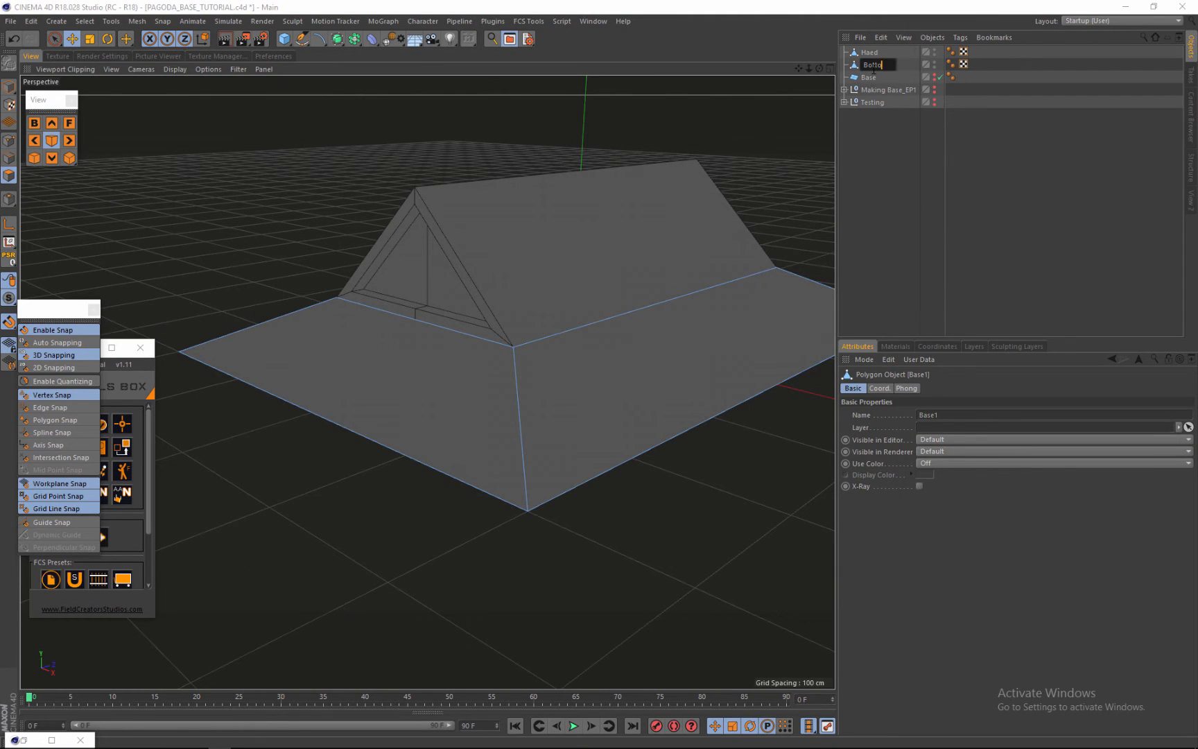
pyautogui.write('m')
pyautogui.press('Return')
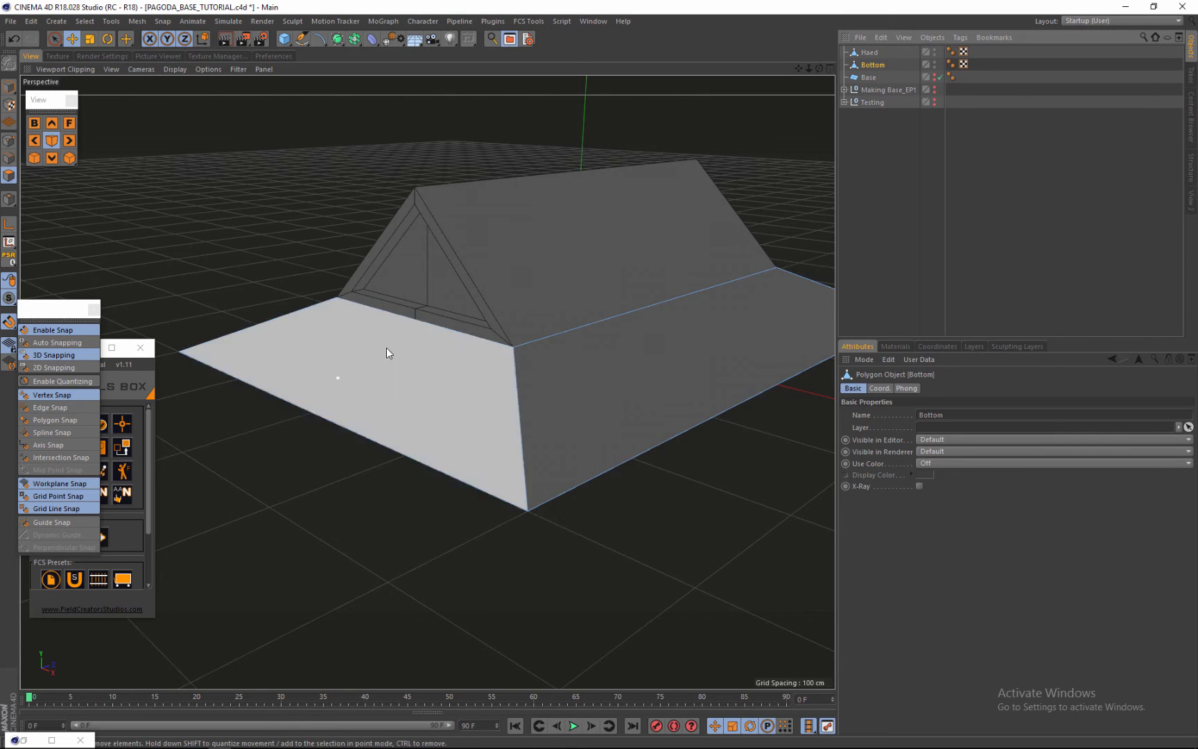
# Select all four sloped polygons of the Bottom ring with Loop Selection.
pyautogui.scroll(5, 386, 348)
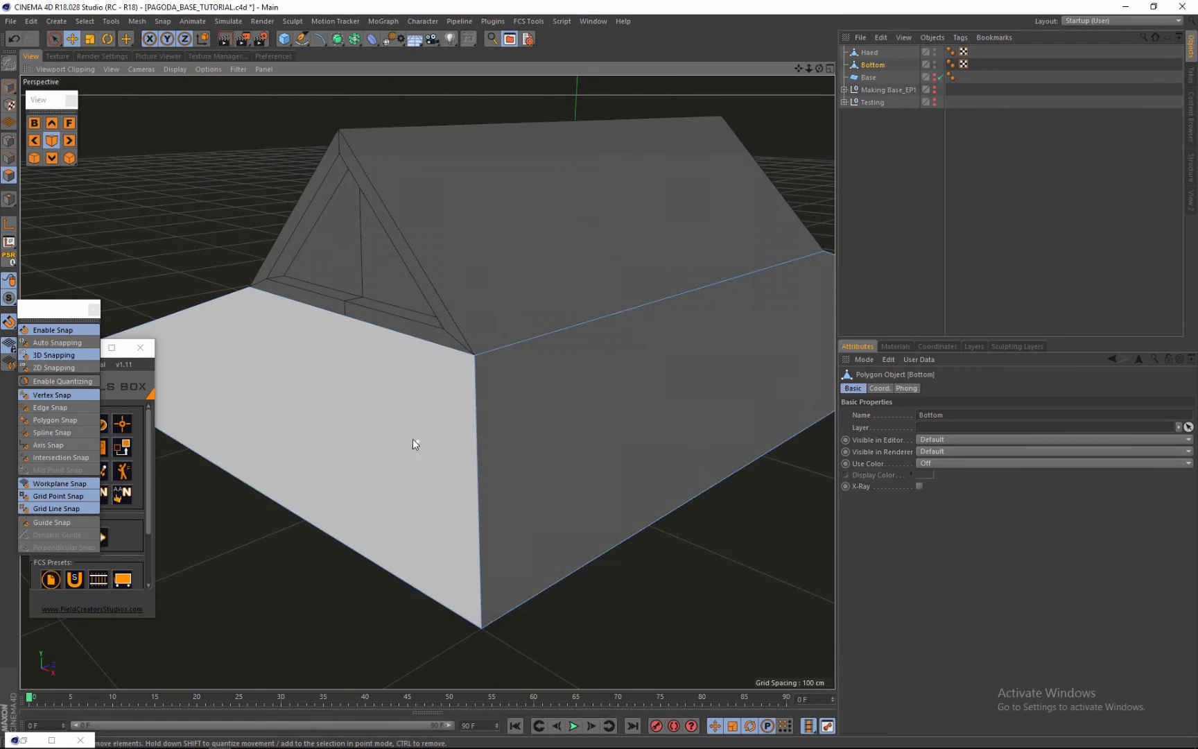
pyautogui.scroll(-5, 415, 442)
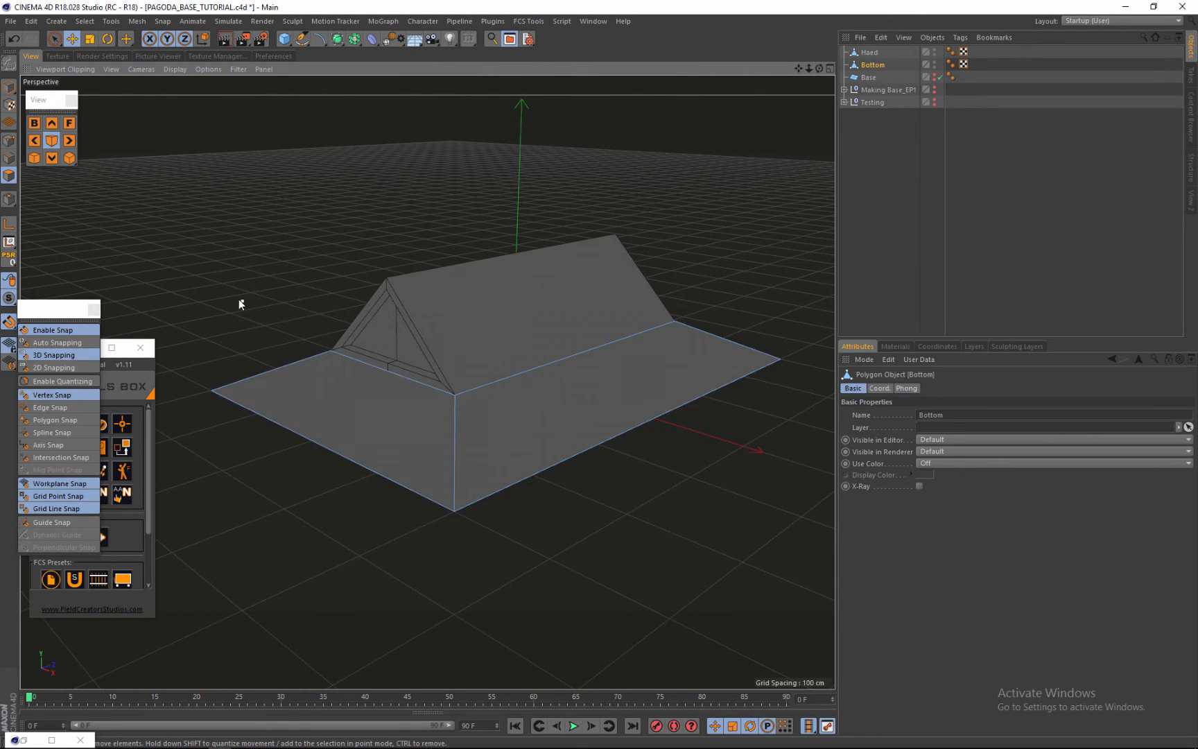
pyautogui.click(110, 21)
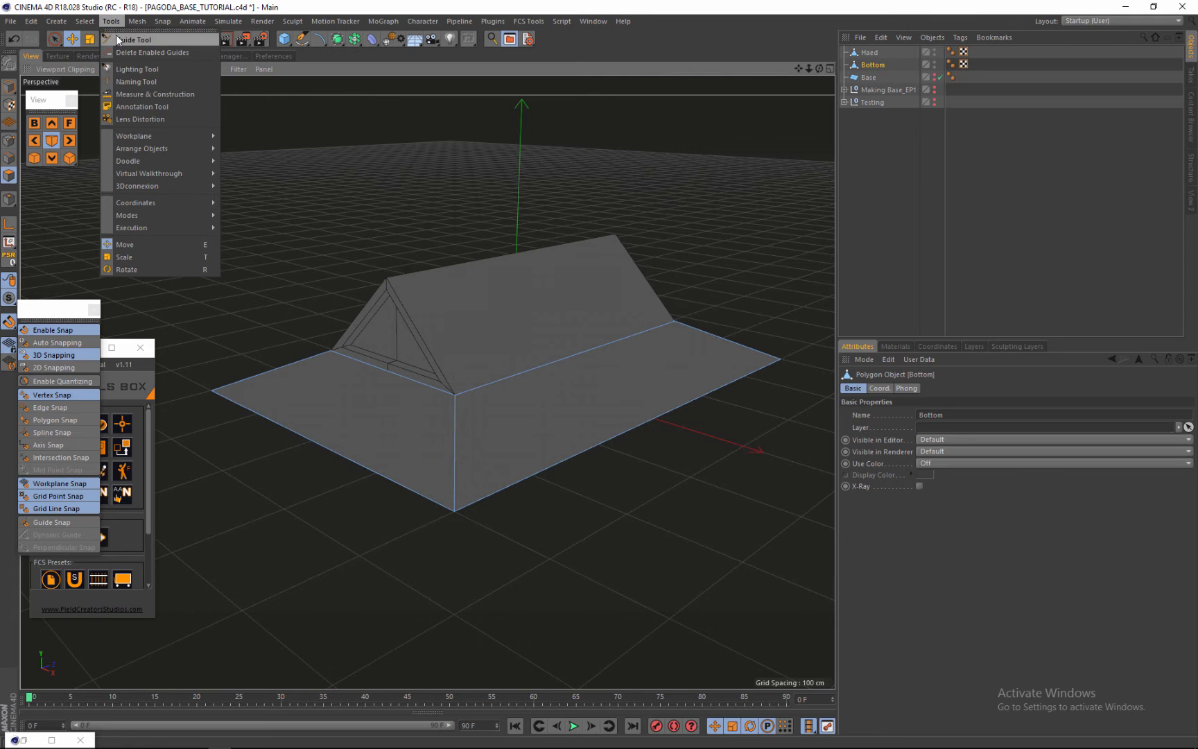
pyautogui.moveTo(88, 24)
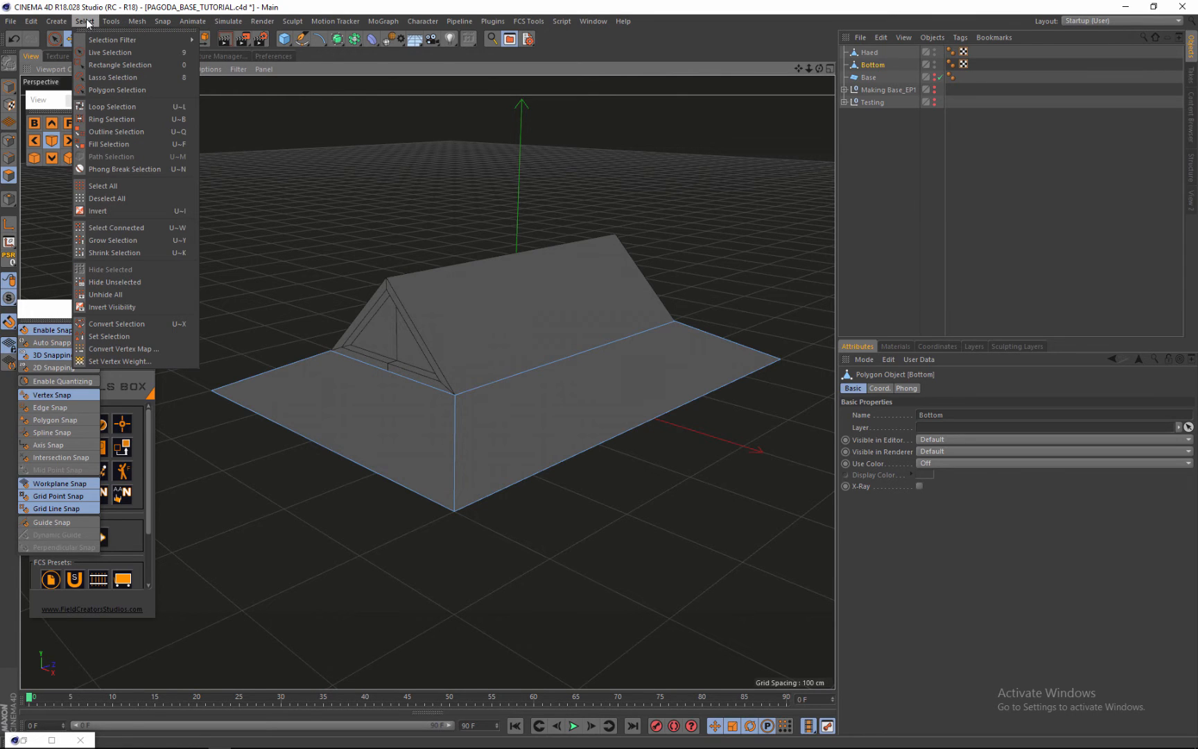
pyautogui.click(104, 107)
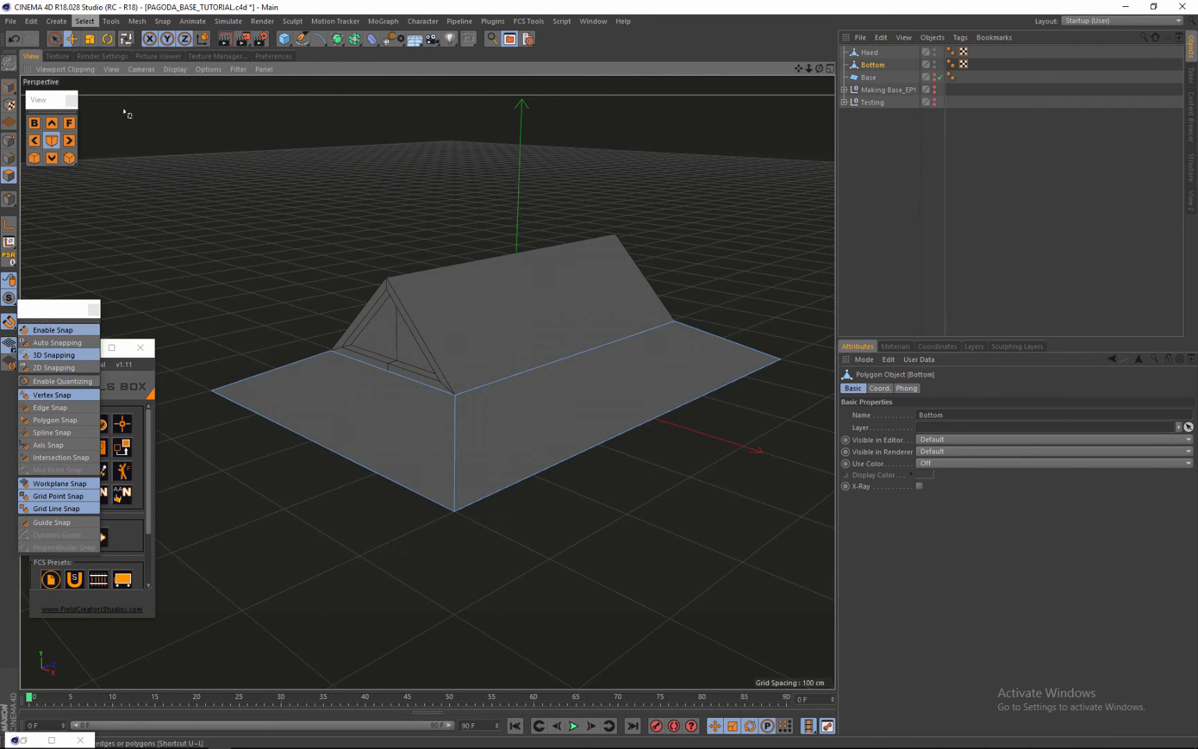
pyautogui.click(464, 459)
pyautogui.scroll(-4, 452, 456)
pyautogui.scroll(3, 452, 456)
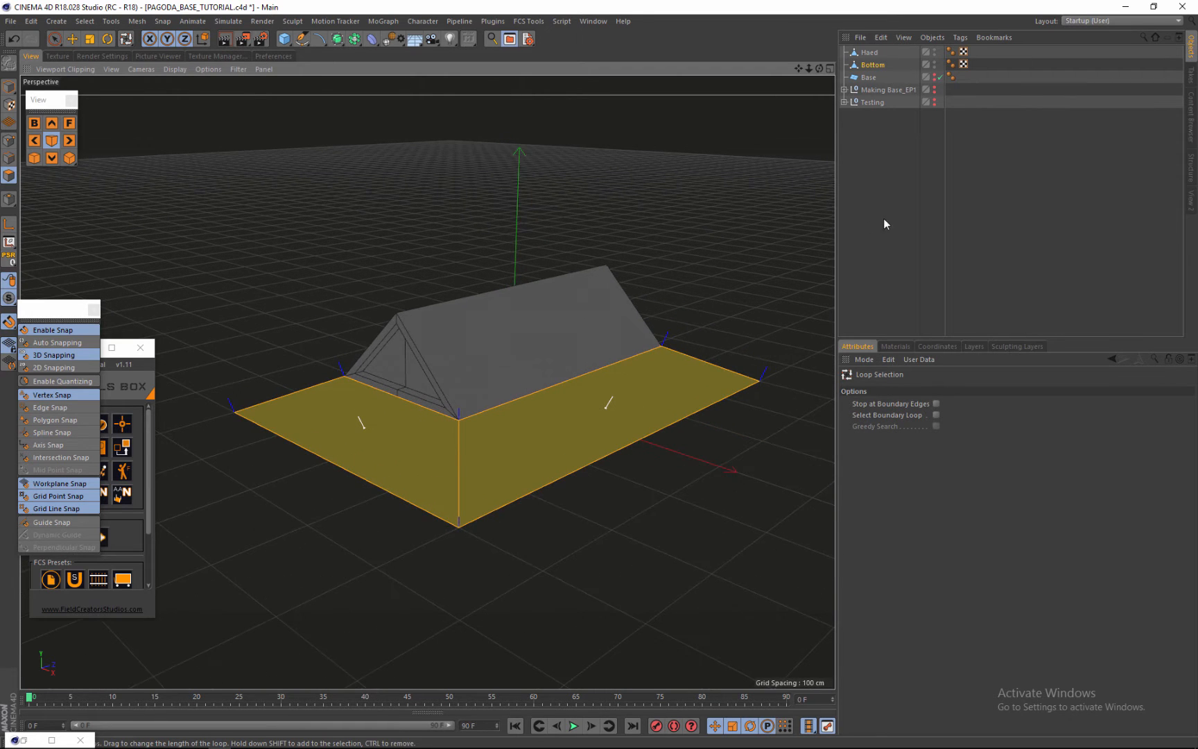
pyautogui.moveTo(817, 69); pyautogui.dragTo(832, 132)
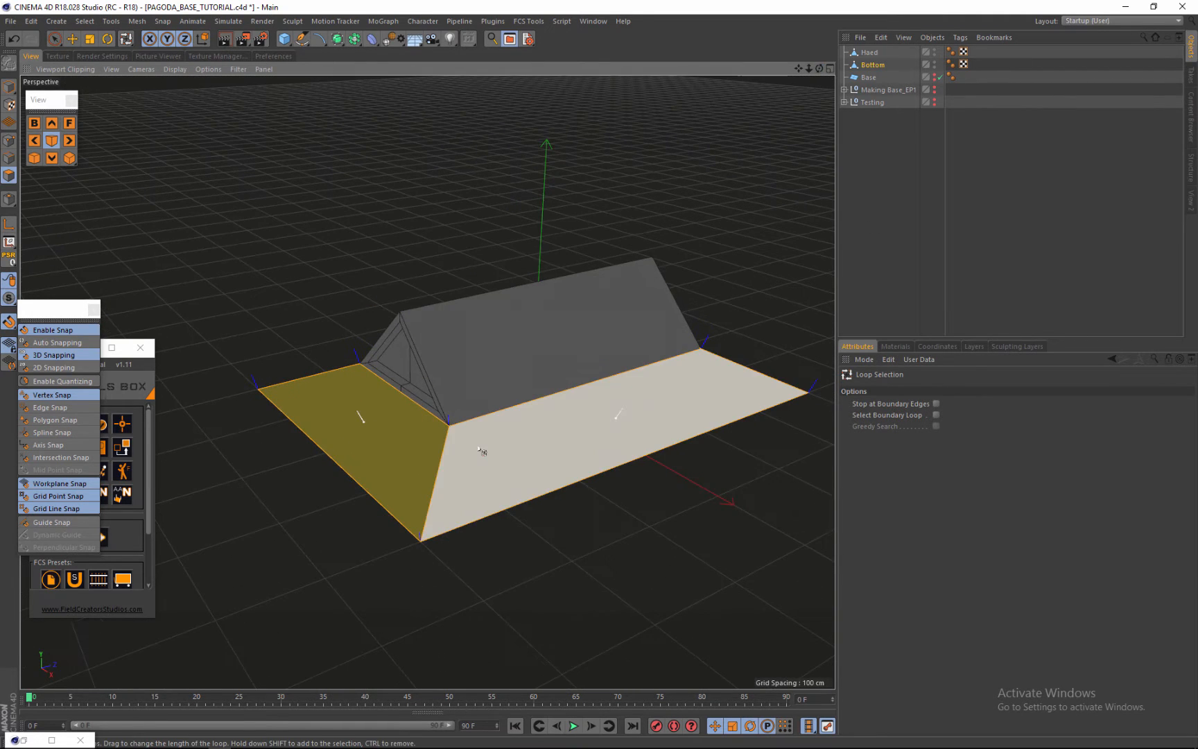
pyautogui.rightClick(445, 454)
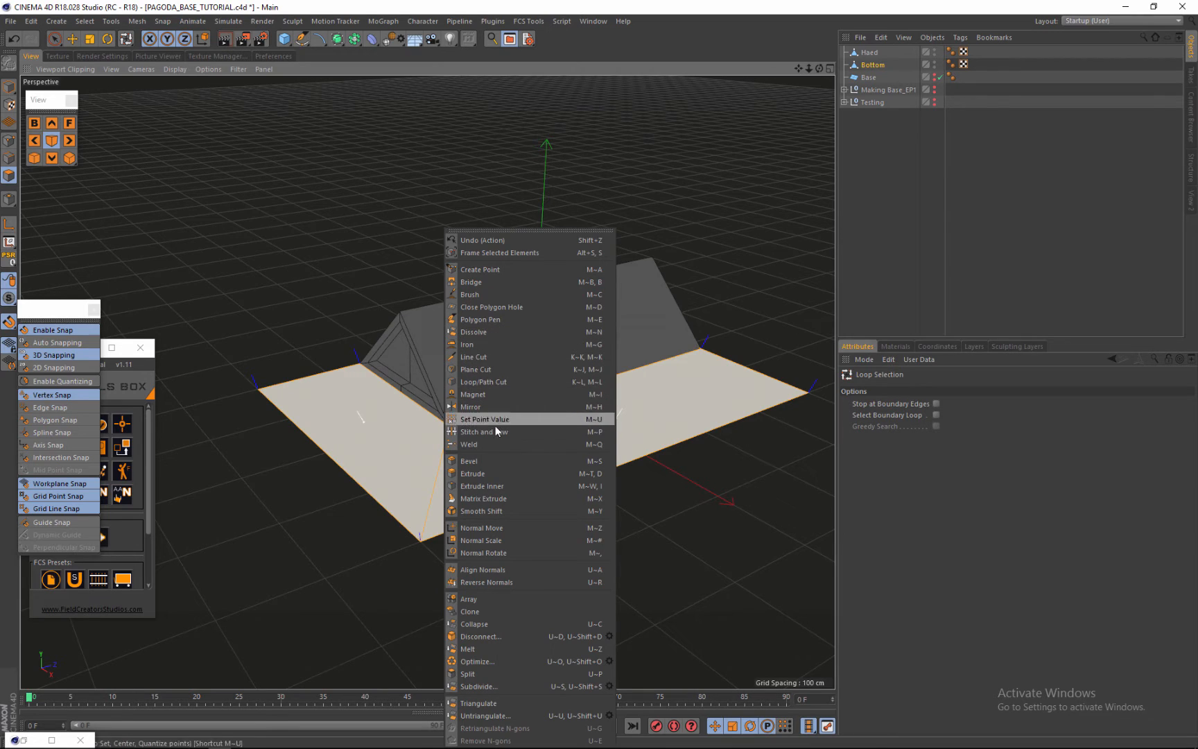
pyautogui.click(477, 357)
pyautogui.click(420, 538)
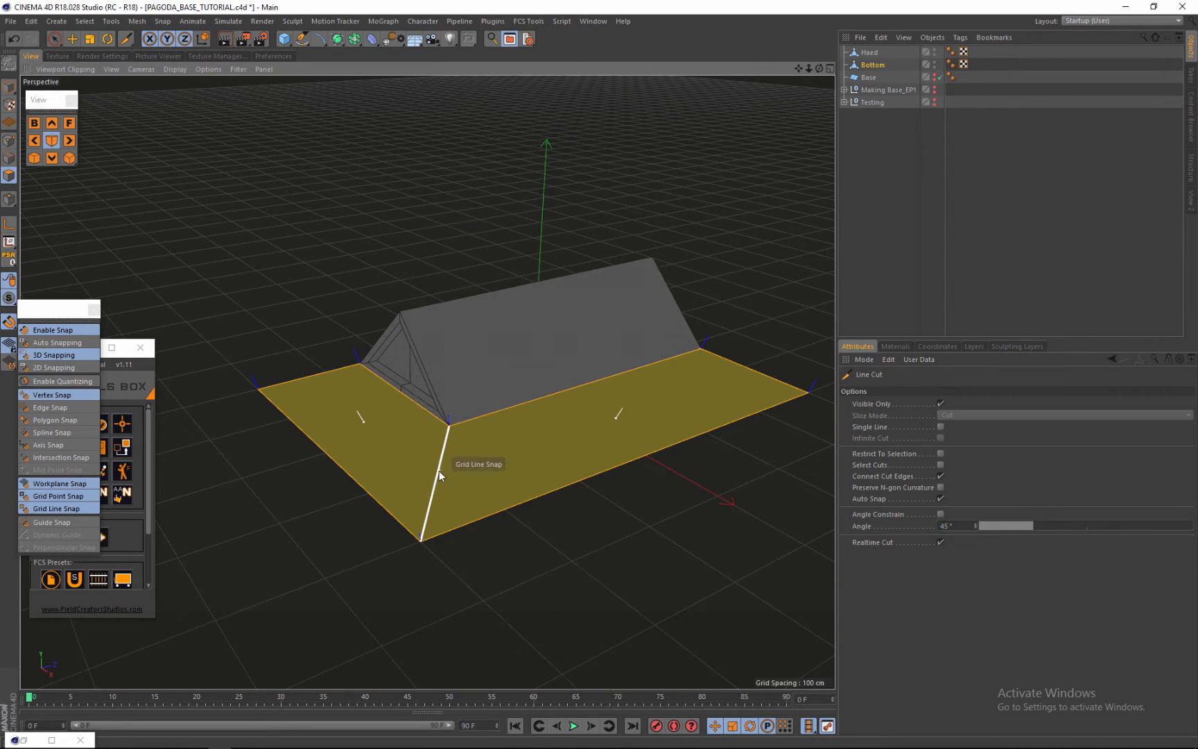
# Add a Loop/Path Cut around the Bottom ring through its corner edge at 50%.
pyautogui.rightClick(439, 472)
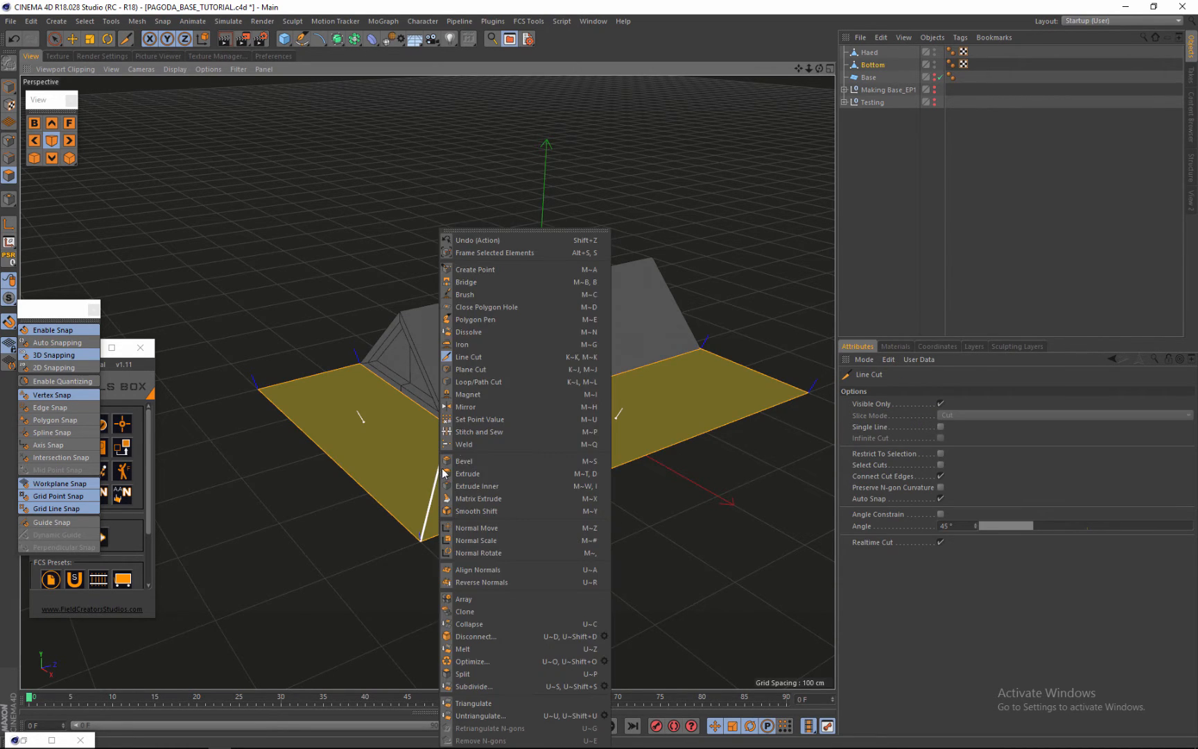
pyautogui.click(469, 382)
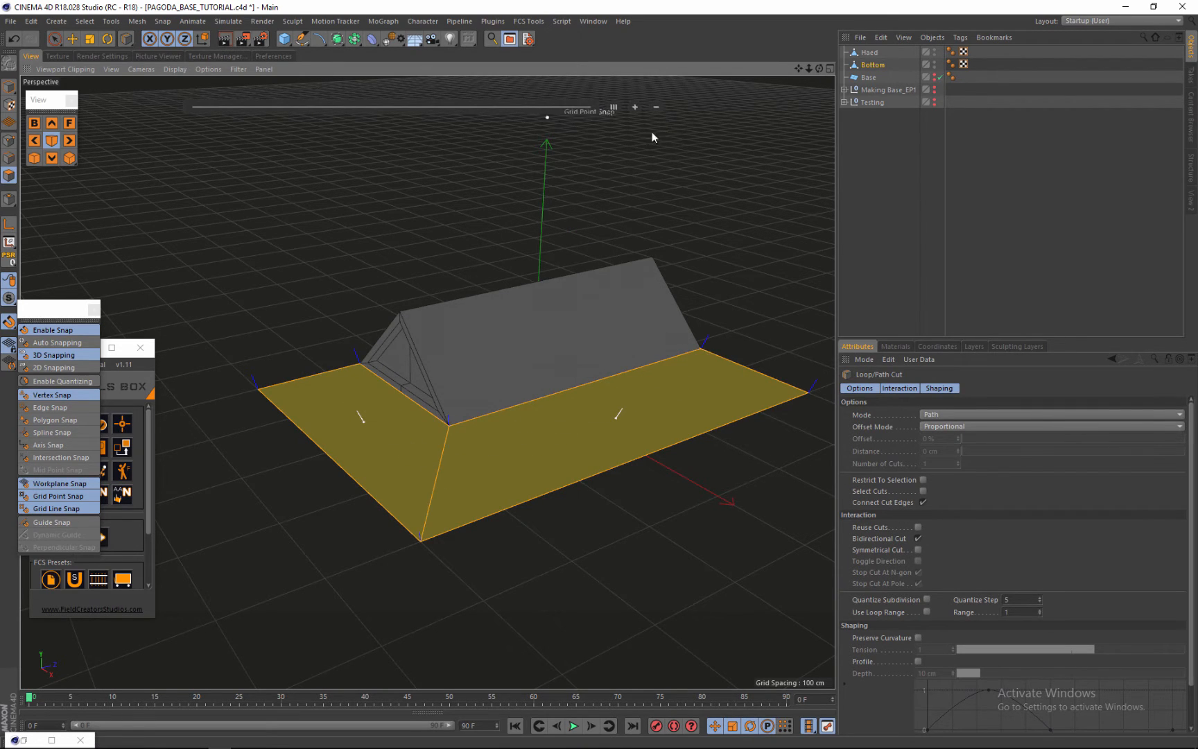
pyautogui.click(437, 473)
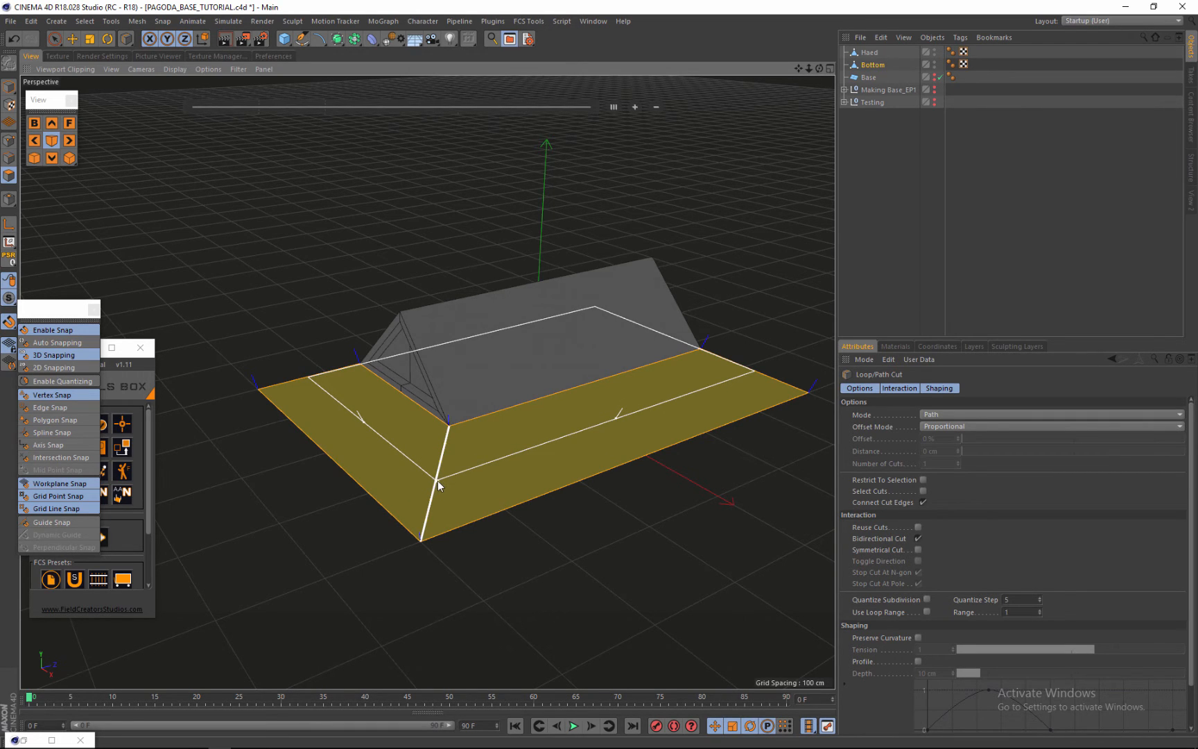
pyautogui.scroll(3, 438, 485)
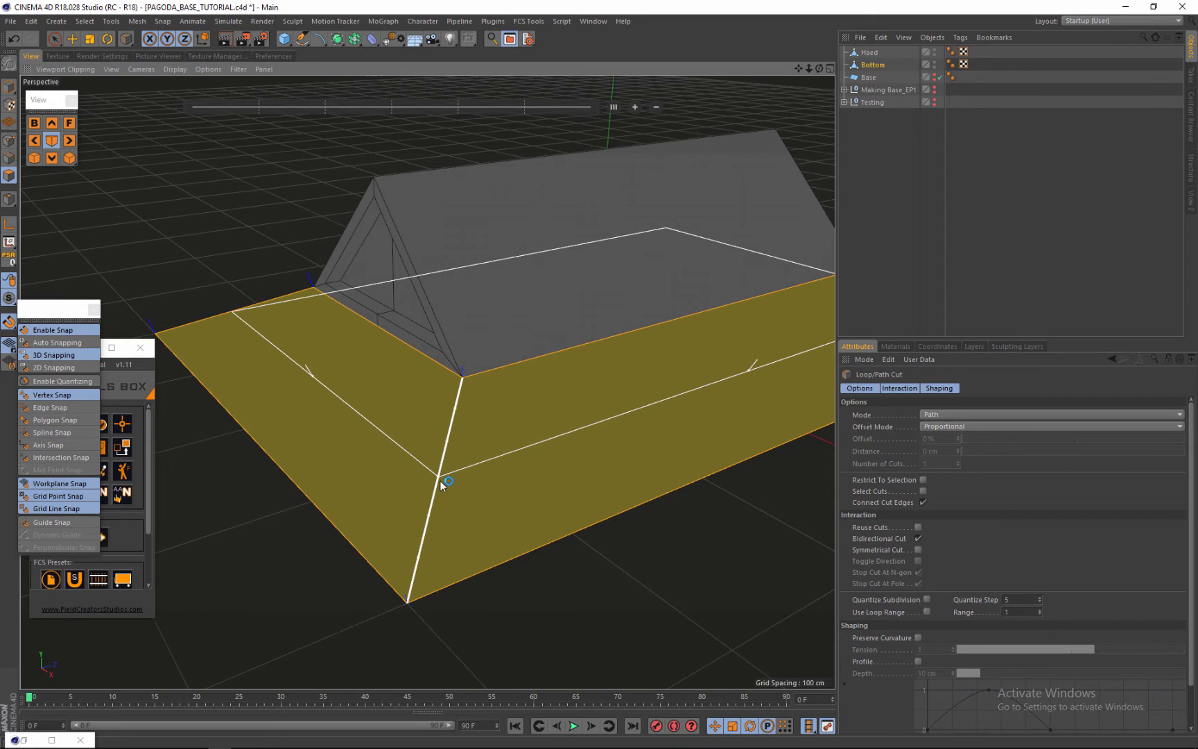
pyautogui.click(442, 480)
pyautogui.scroll(-3, 427, 468)
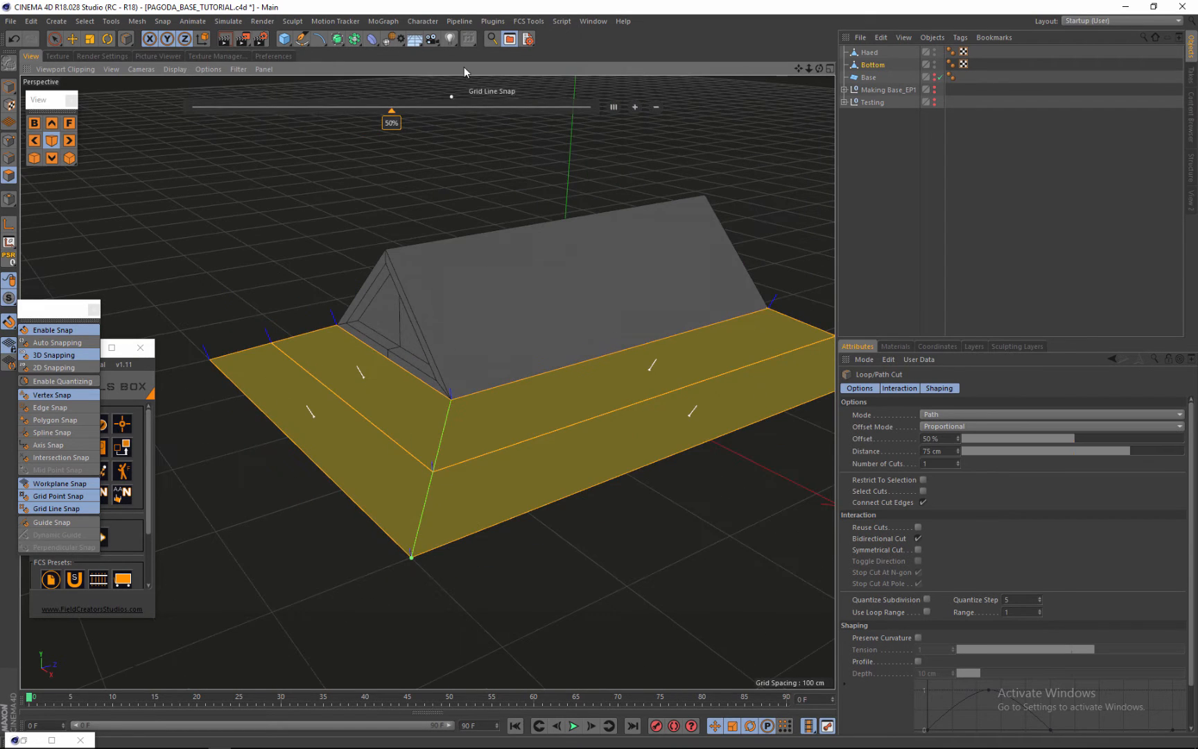
# Increase the loop cut on Bottom to 7 evenly distributed cuts.
pyautogui.click(635, 108)
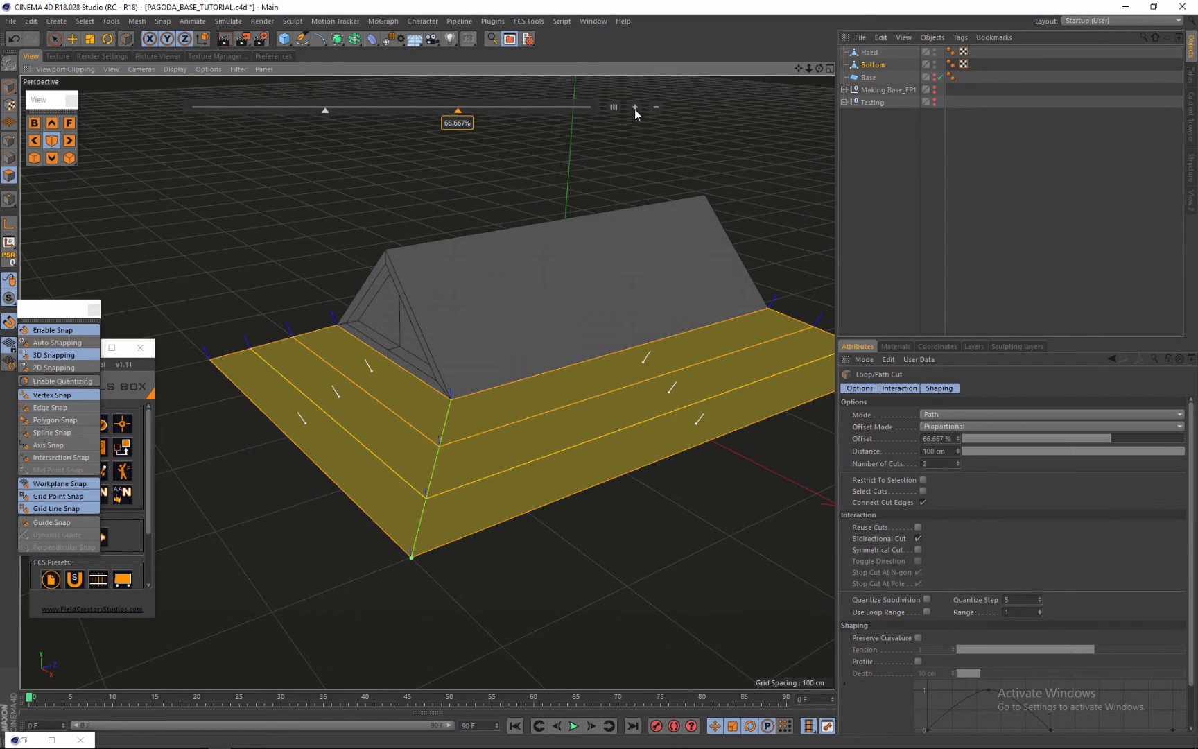
pyautogui.click(634, 107)
pyautogui.click(634, 108)
pyautogui.click(634, 108)
pyautogui.click(634, 107)
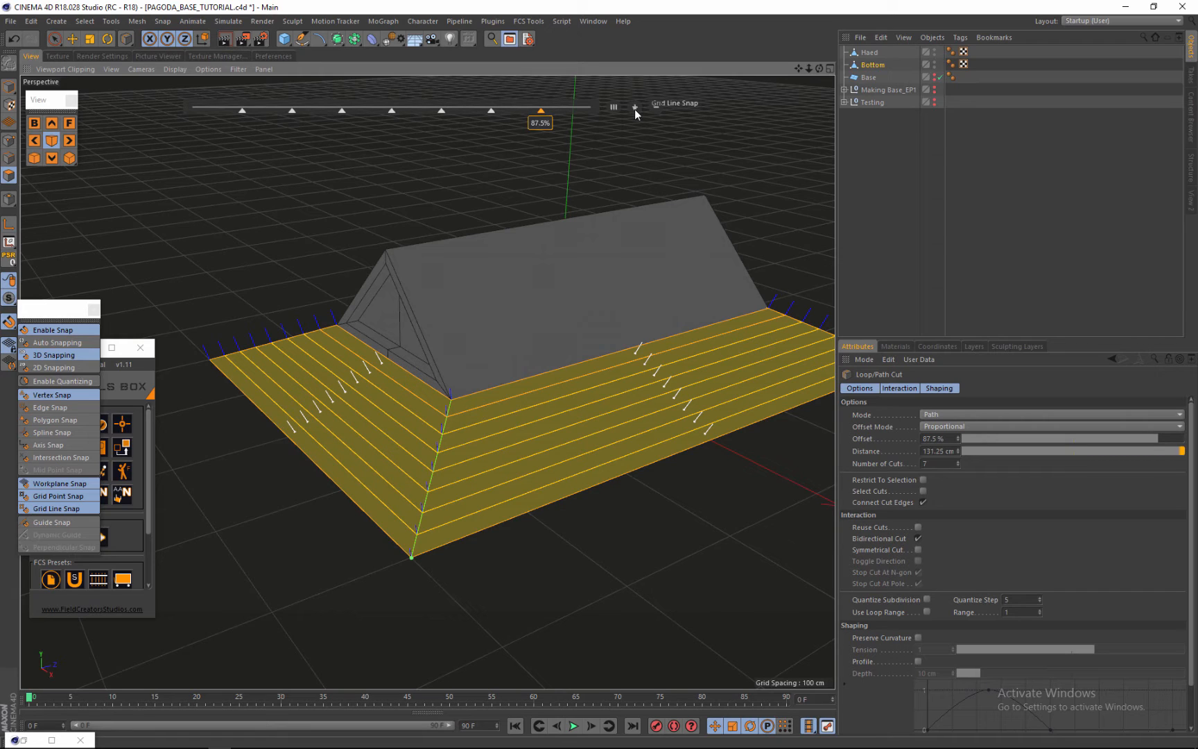
# Plane-cut Bottom in the YZ plane, snapping to Haed's vertex at the middle of the gable base.
pyautogui.scroll(-3, 592, 149)
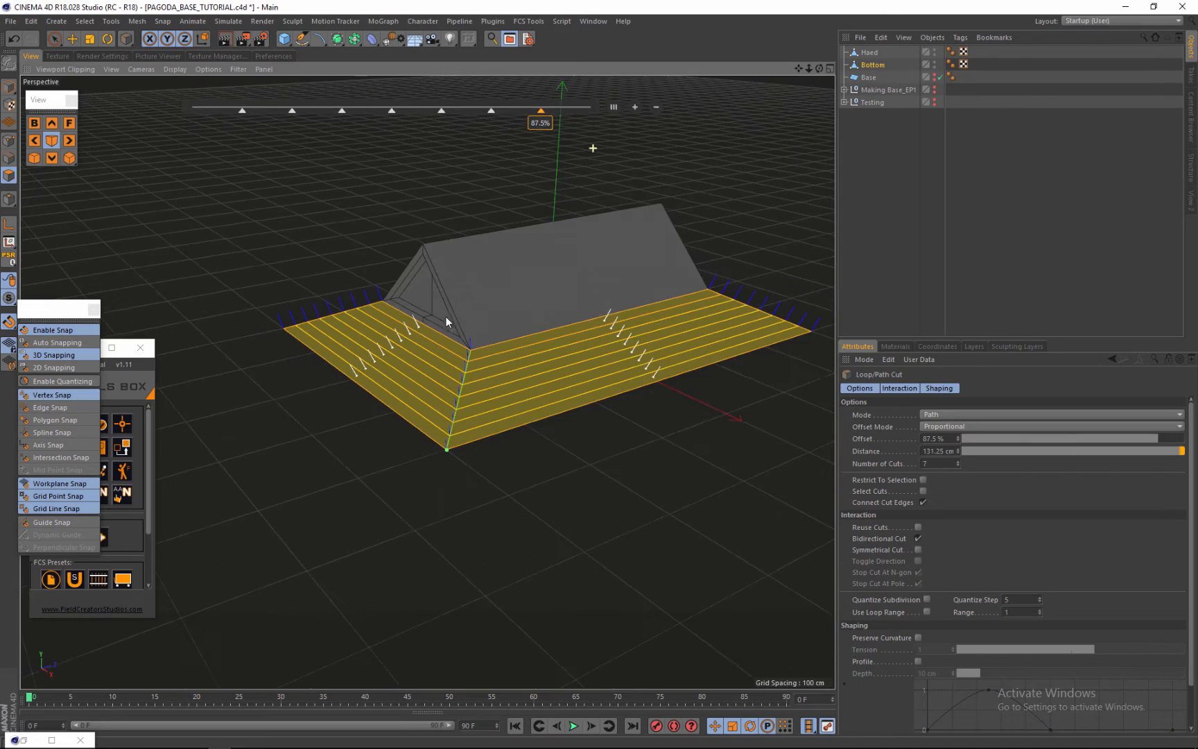
pyautogui.scroll(3, 530, 352)
pyautogui.scroll(3, 597, 254)
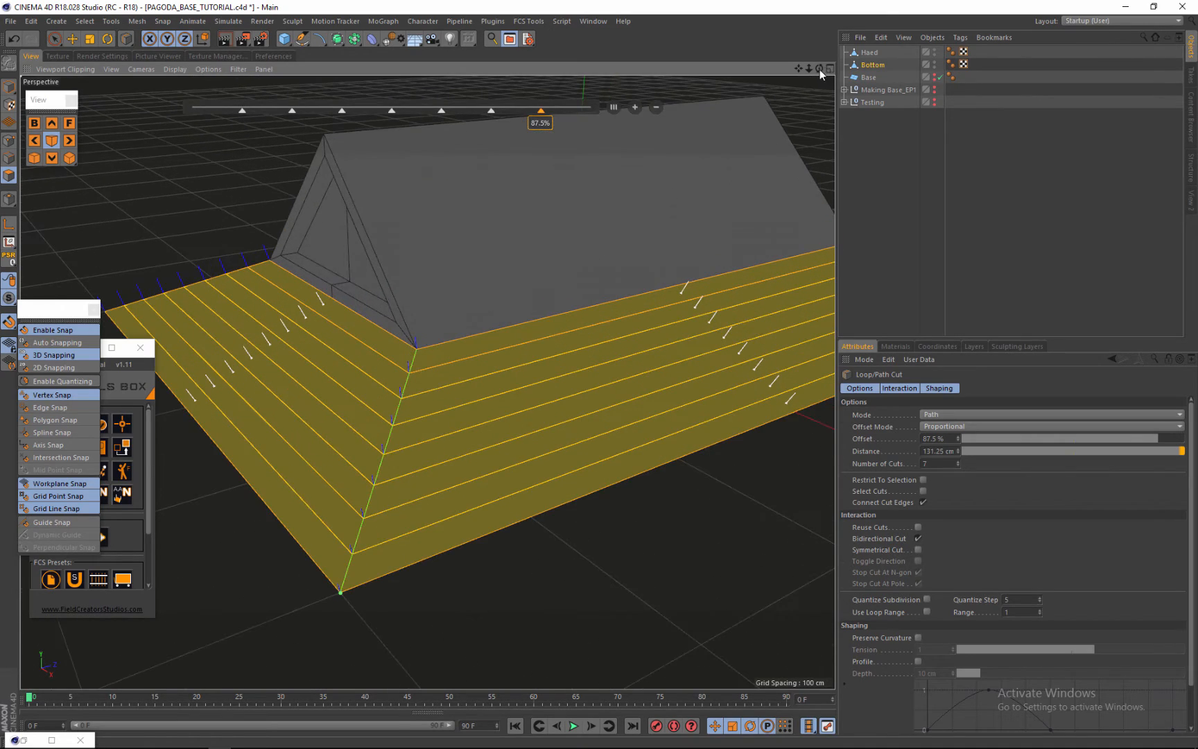
pyautogui.moveTo(820, 70); pyautogui.dragTo(298, 368)
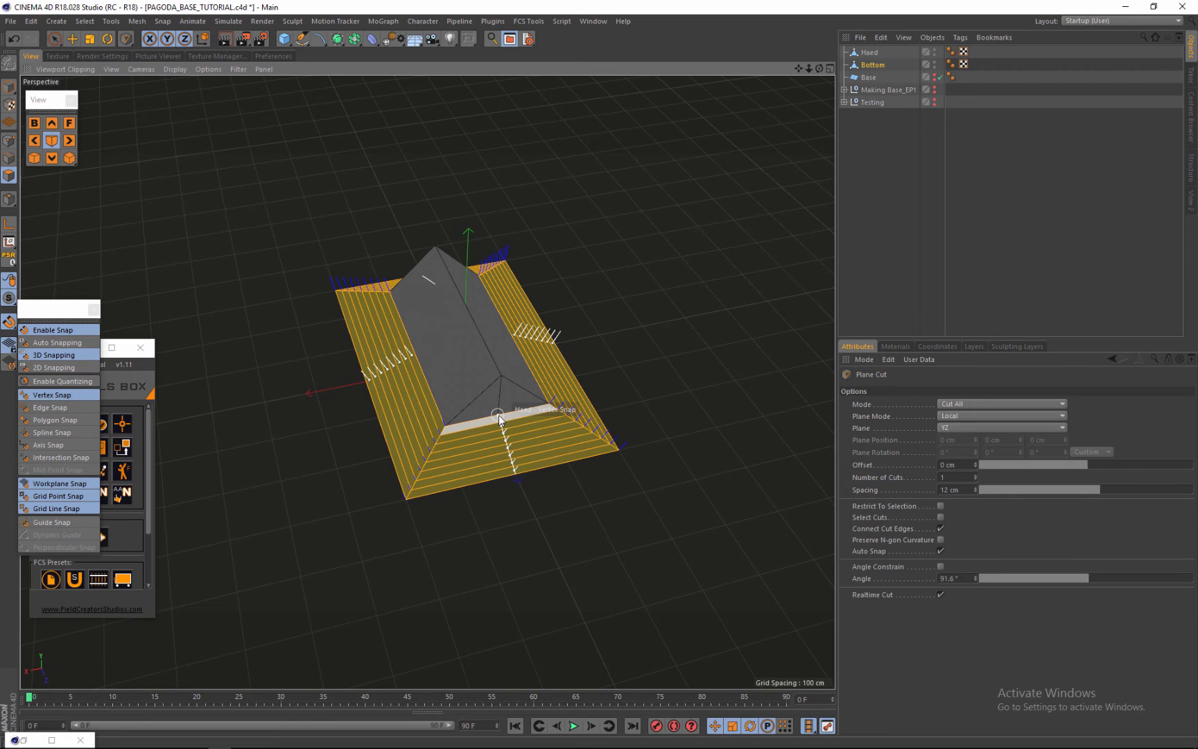
pyautogui.click(497, 414)
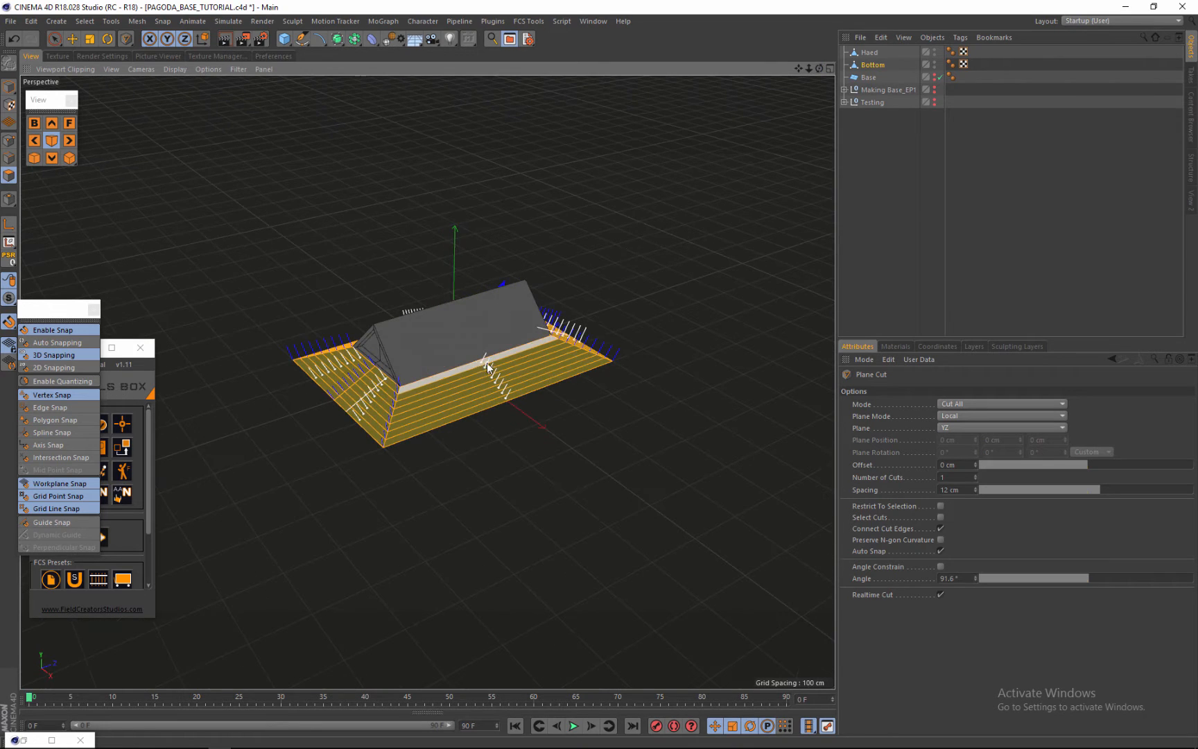
# Change the Plane Cut plane to XY and cut Bottom across the middle of its long sides.
pyautogui.click(998, 428)
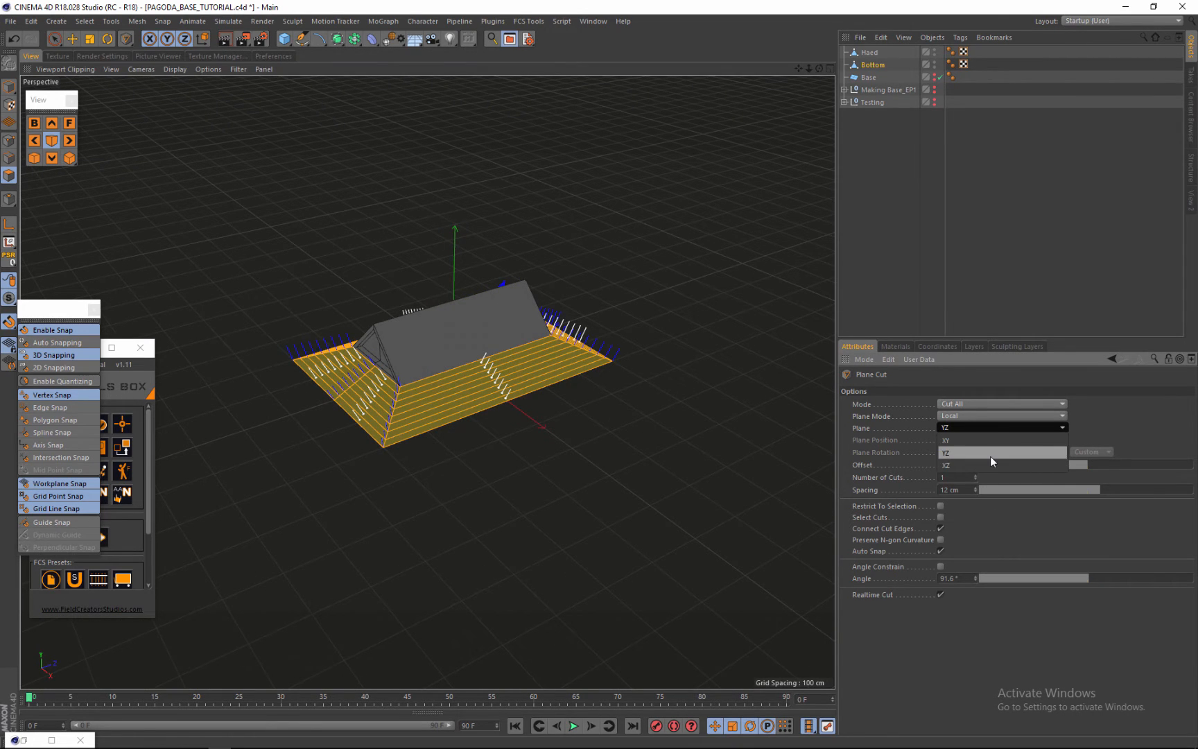
pyautogui.click(990, 456)
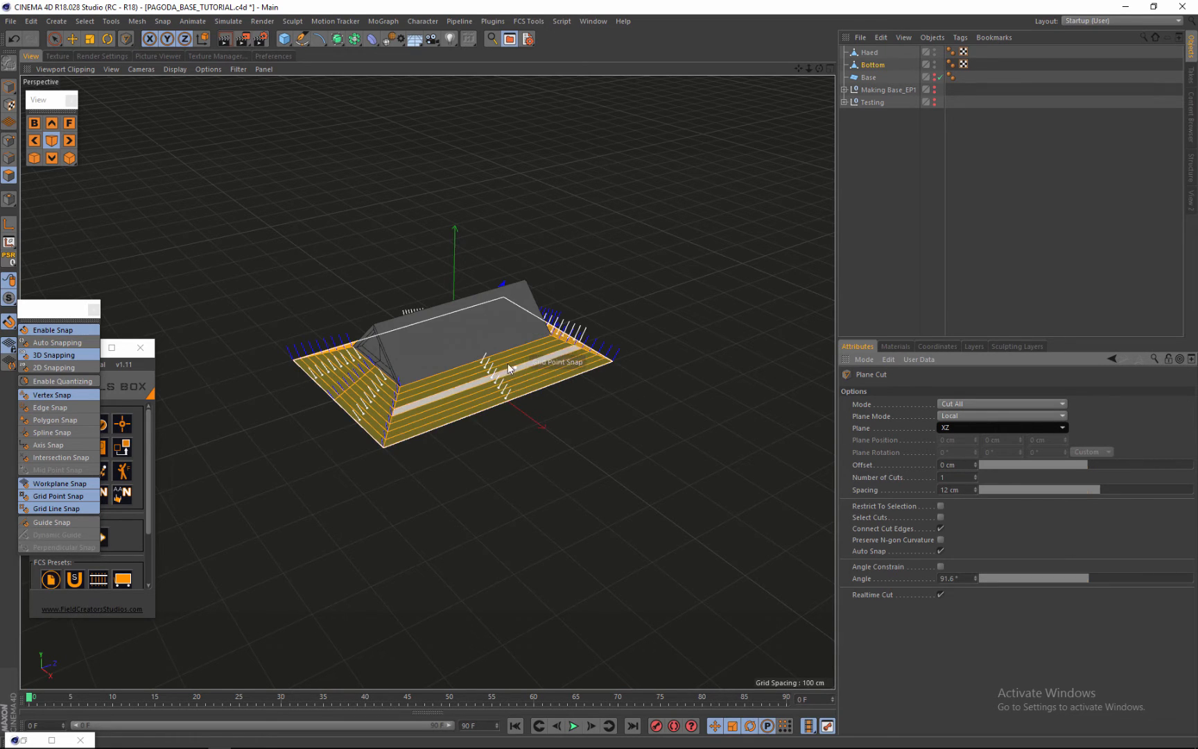
pyautogui.click(957, 427)
pyautogui.click(957, 440)
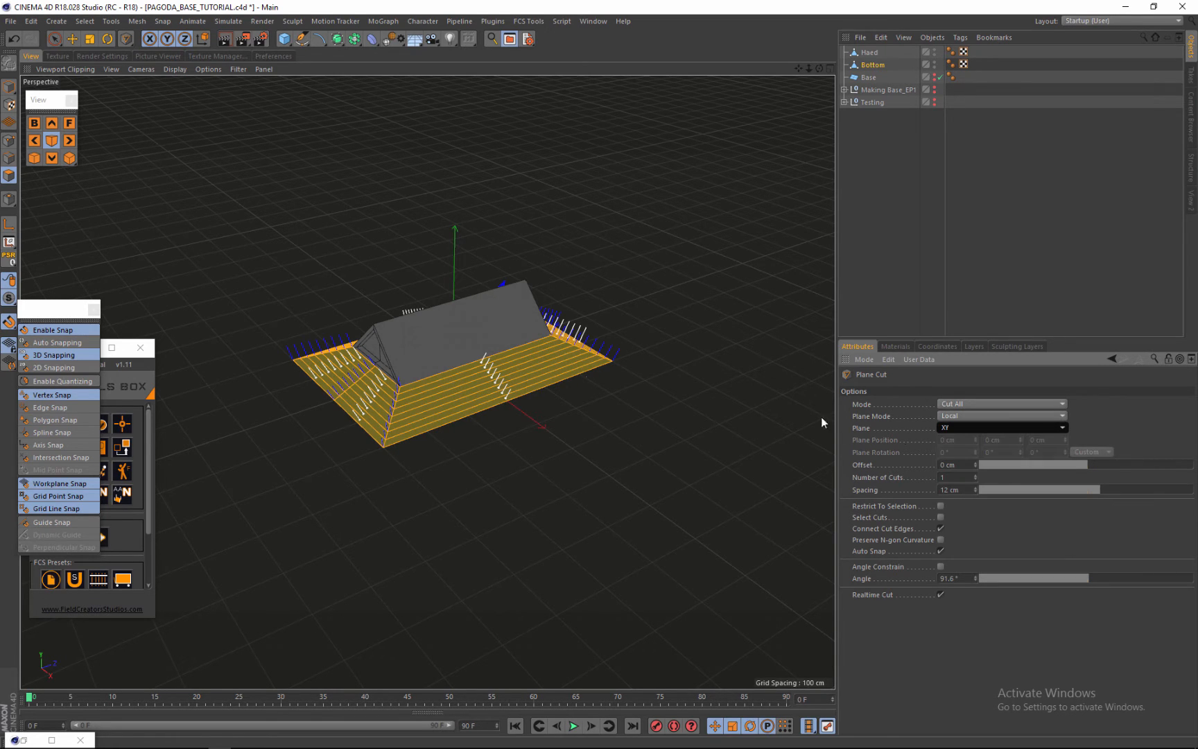
pyautogui.scroll(5, 481, 358)
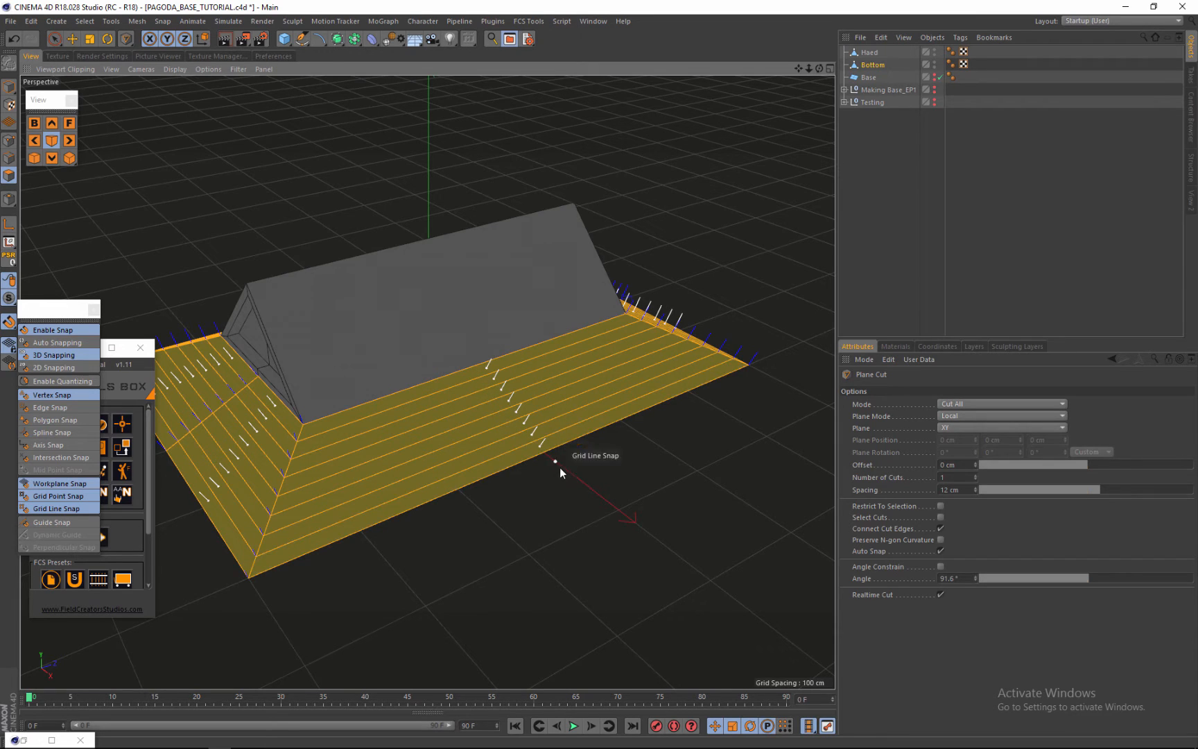
pyautogui.scroll(-3, 559, 467)
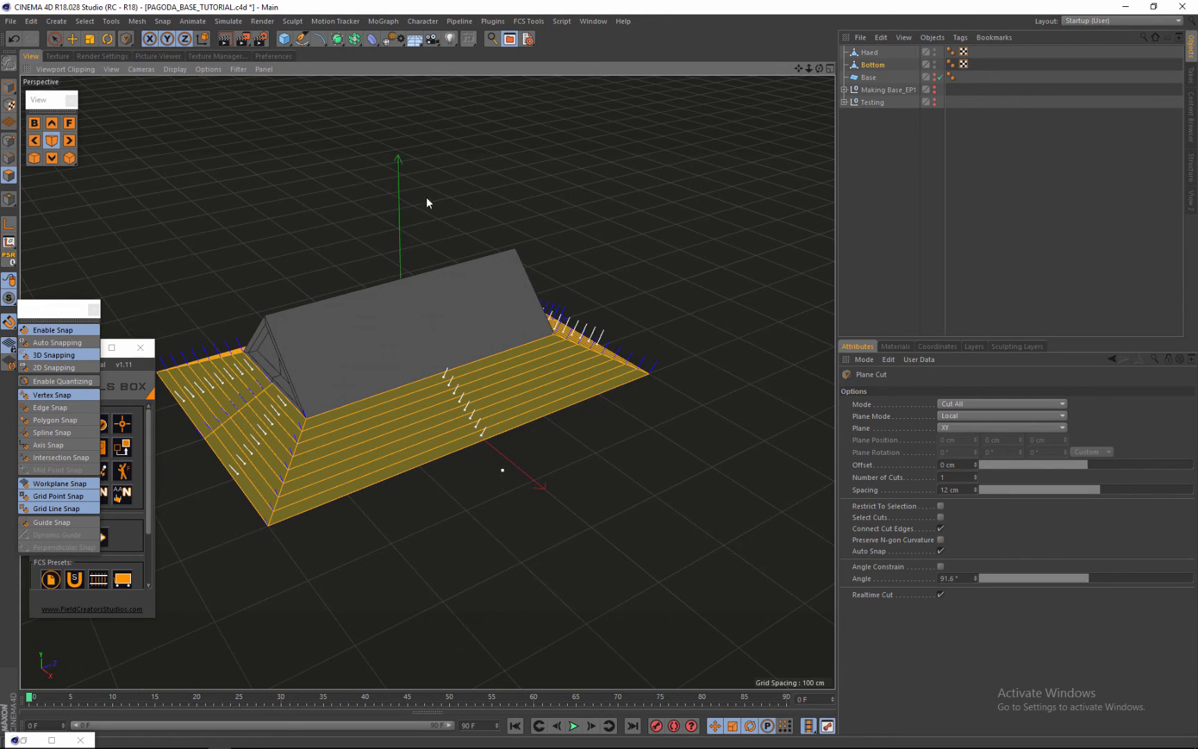
pyautogui.click(54, 124)
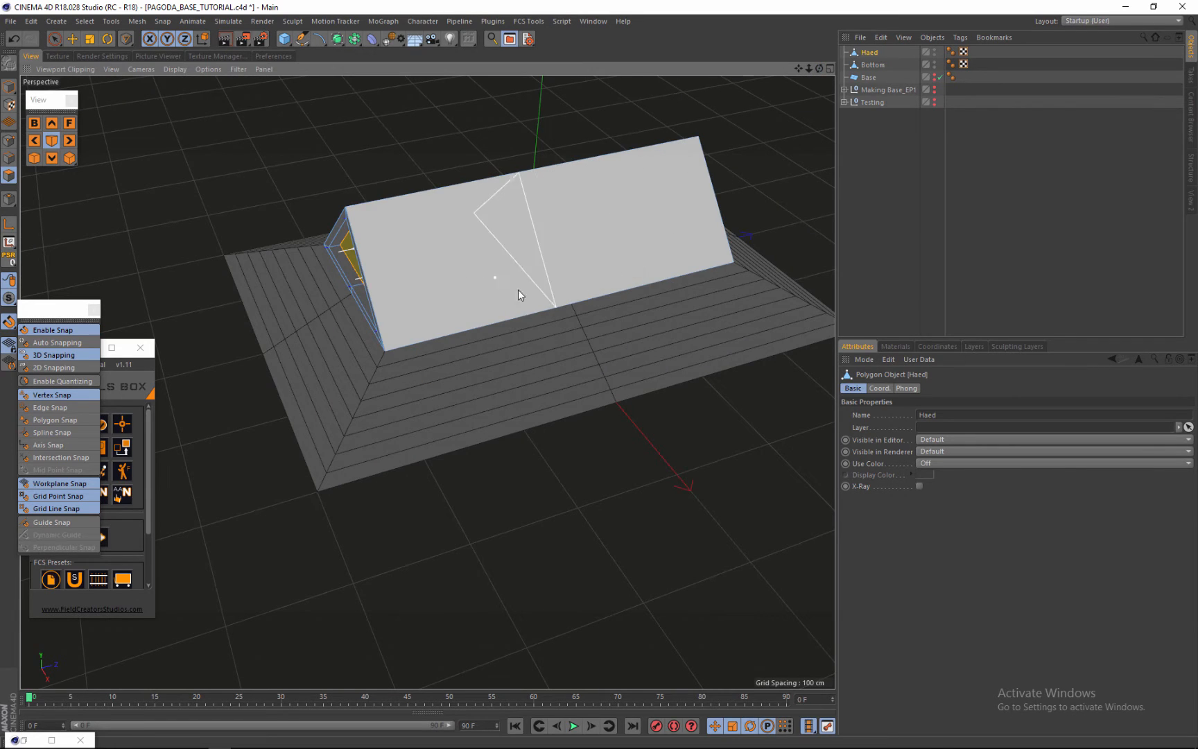
# Plane-cut Haed in the XY plane across the middle of its ridge, in line with the centre cut on Bottom.
pyautogui.click(572, 303)
pyautogui.keyDown('alt'); pyautogui.moveTo(539, 227); pyautogui.dragTo(545, 257, button='middle'); pyautogui.keyUp('alt')
pyautogui.keyDown('alt'); pyautogui.moveTo(545, 257); pyautogui.dragTo(570, 177, button='right'); pyautogui.keyUp('alt')
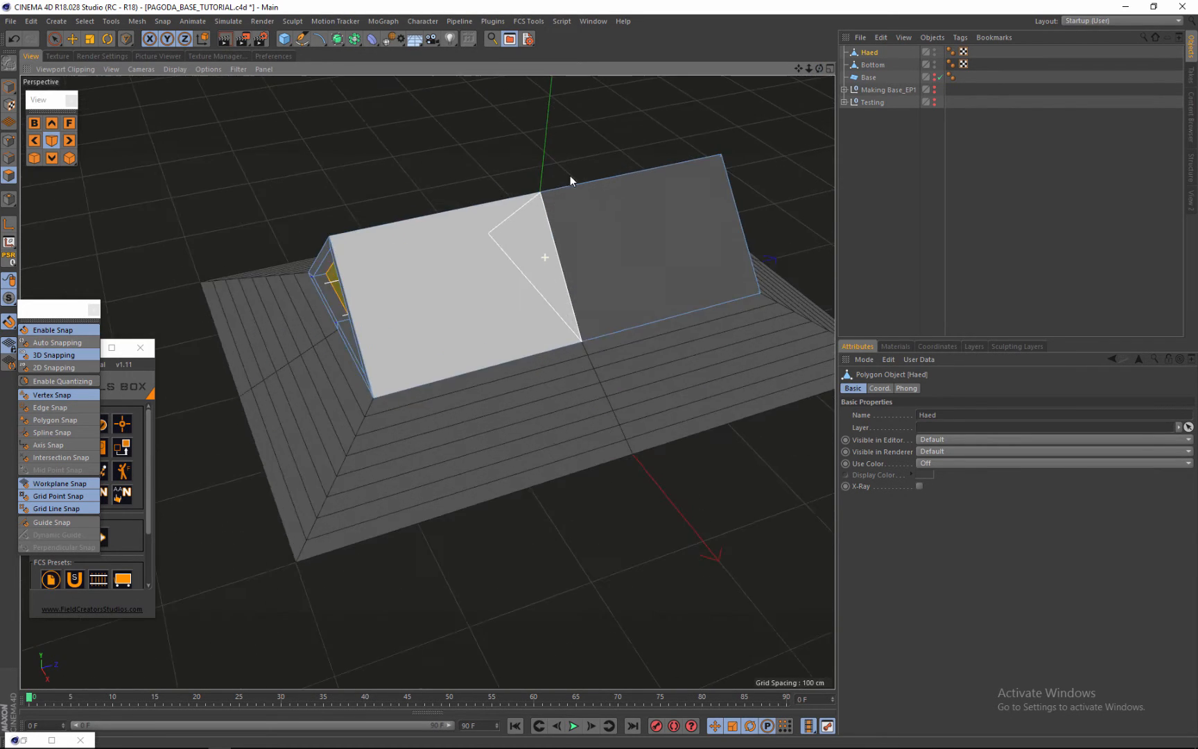
pyautogui.keyDown('alt'); pyautogui.moveTo(599, 374); pyautogui.dragTo(600, 375); pyautogui.keyUp('alt')
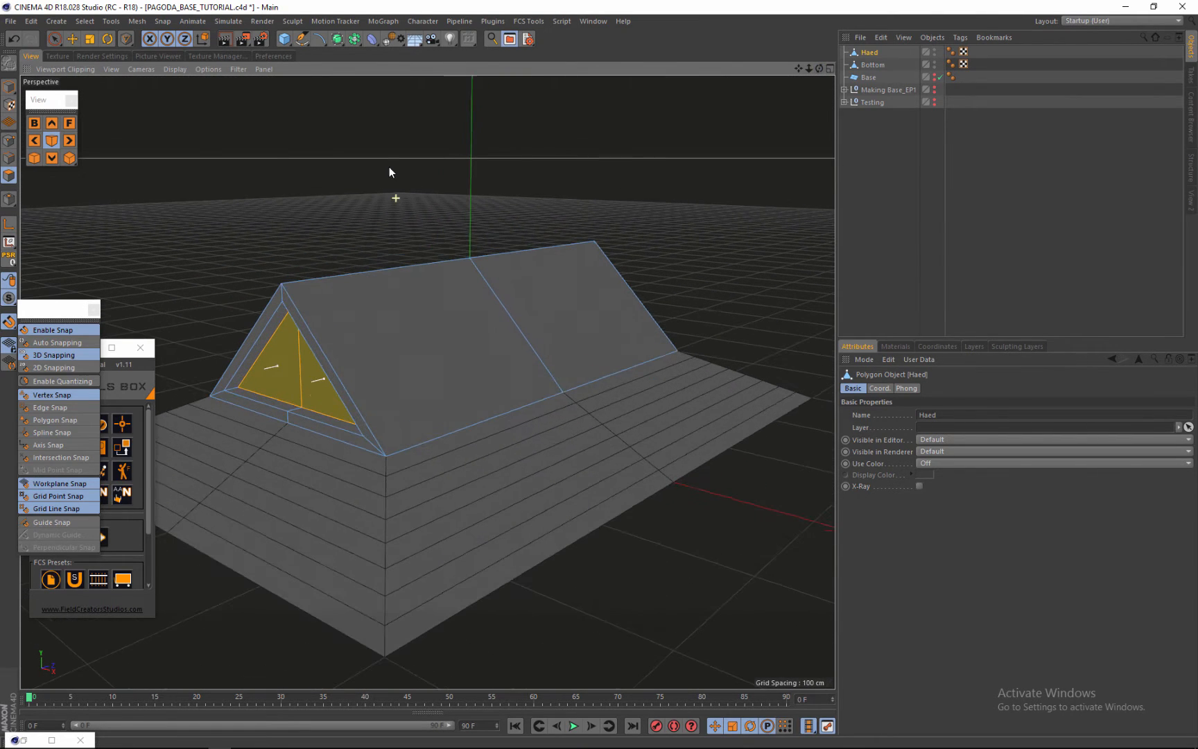
# Activate the Move tool and switch Haed from polygon editing to Model mode.
pyautogui.click(74, 40)
pyautogui.scroll(-1, 473, 286)
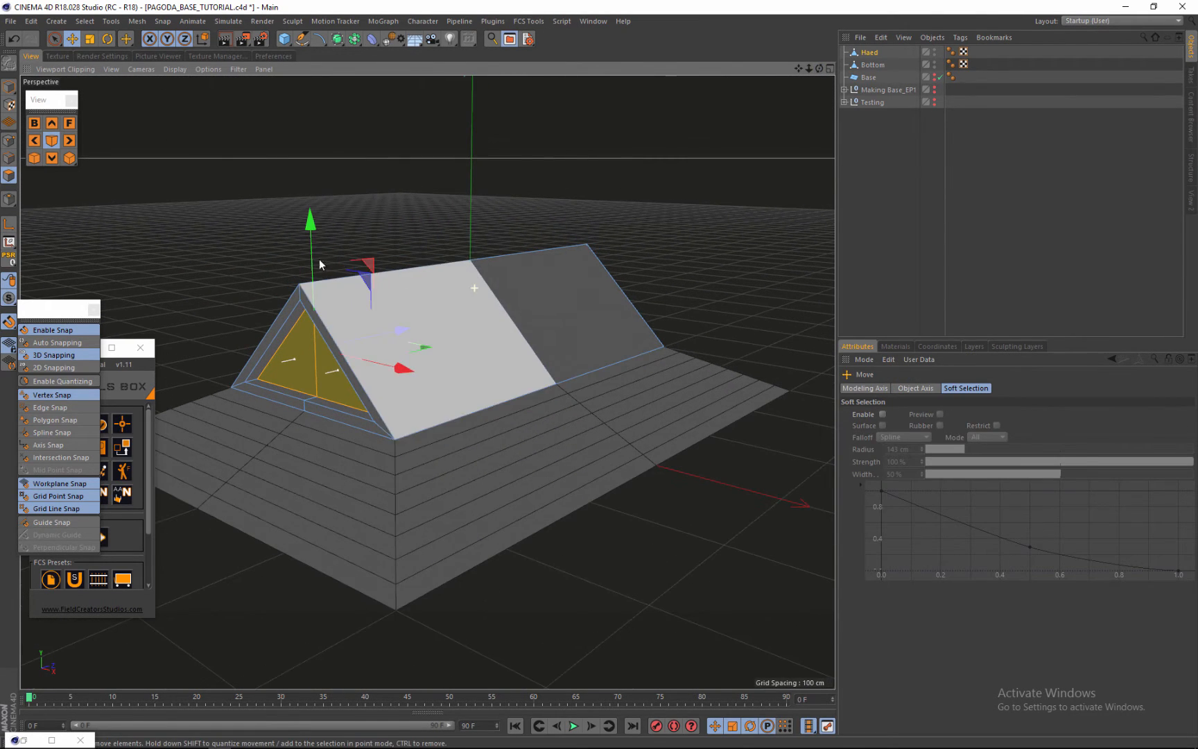
pyautogui.click(5, 89)
pyautogui.scroll(-3, 319, 256)
pyautogui.scroll(3, 450, 338)
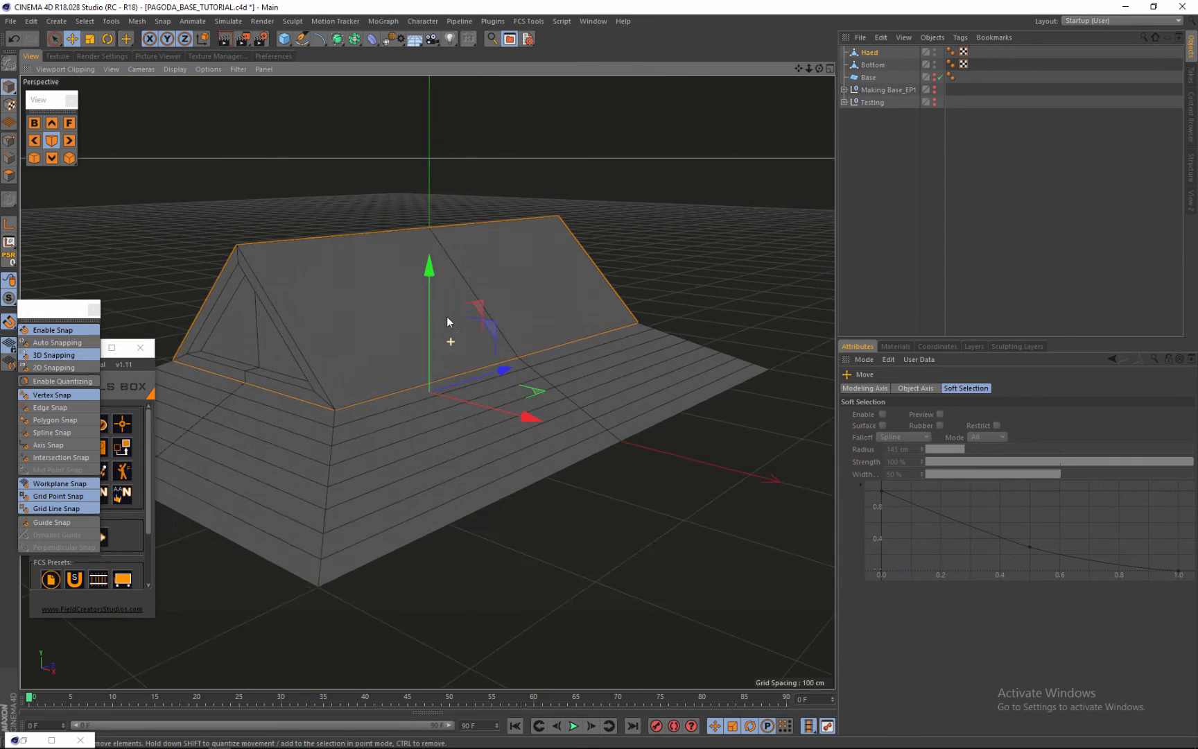
# Select Haed's ridge edges for the Bevel tool and set the subdivision to 1.
pyautogui.scroll(-3, 510, 281)
pyautogui.scroll(2, 399, 303)
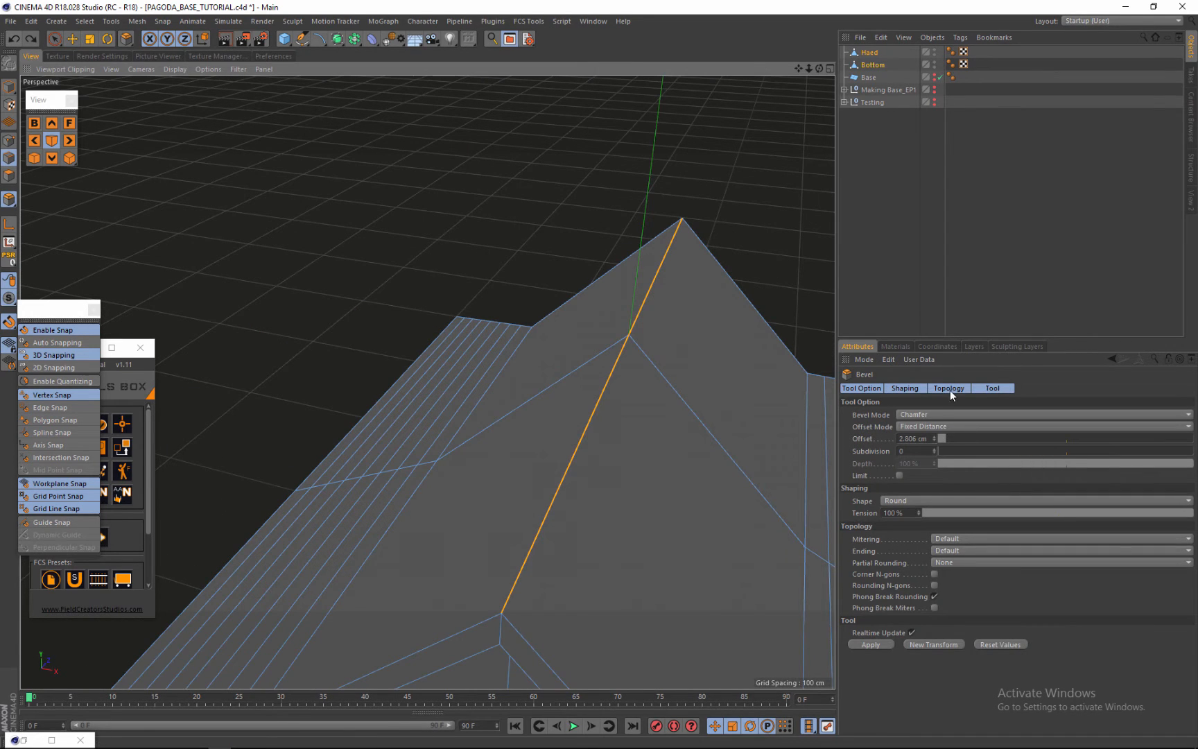
pyautogui.click(934, 448)
pyautogui.scroll(2, 561, 636)
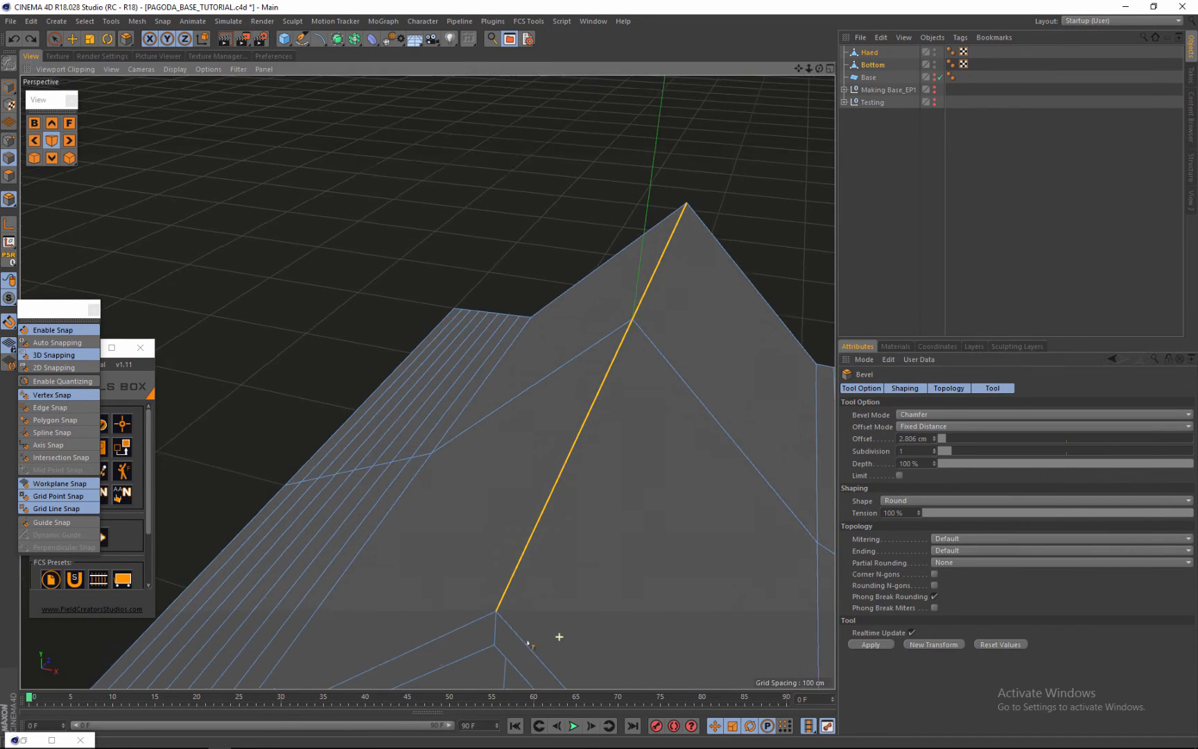
# Try to chamfer Haed's ridge edges with an offset of about 71.7 cm, and undo the bevel.
pyautogui.scroll(2, 477, 669)
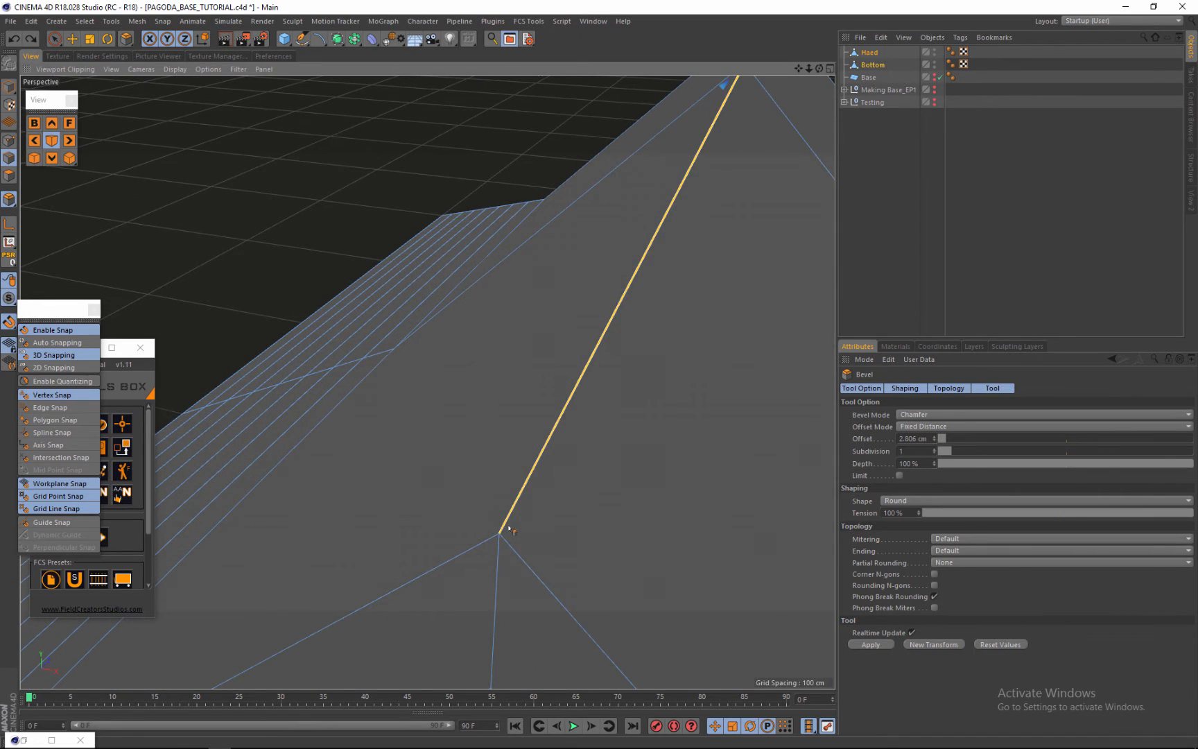
pyautogui.moveTo(510, 530); pyautogui.dragTo(503, 515)
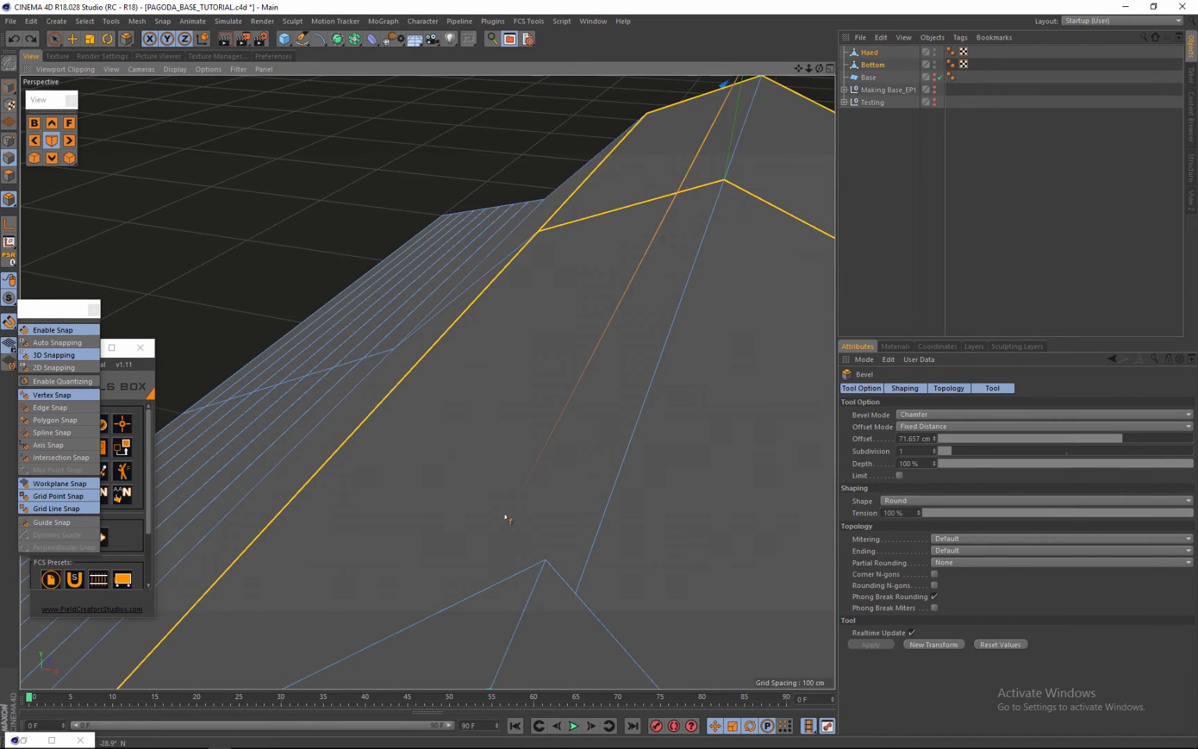
pyautogui.click(11, 40)
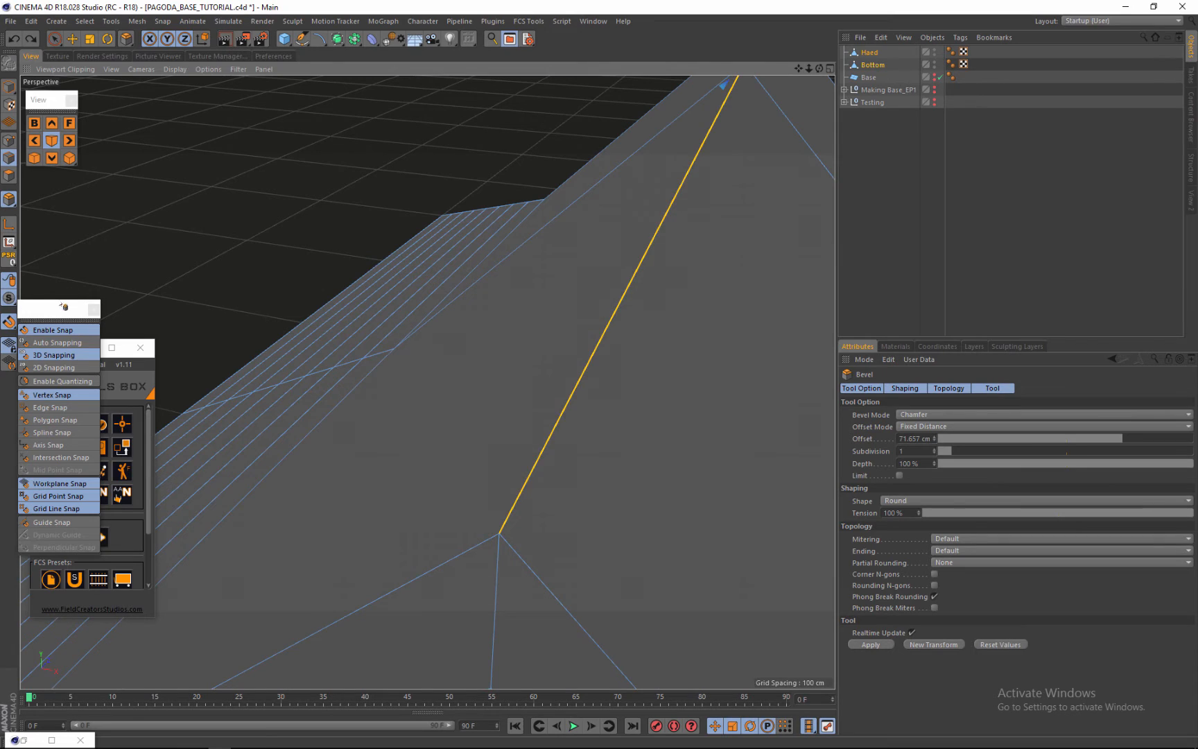
# Turn snapping off and chamfer Haed's ridge edges with an offset of about 0.85 cm.
pyautogui.click(10, 323)
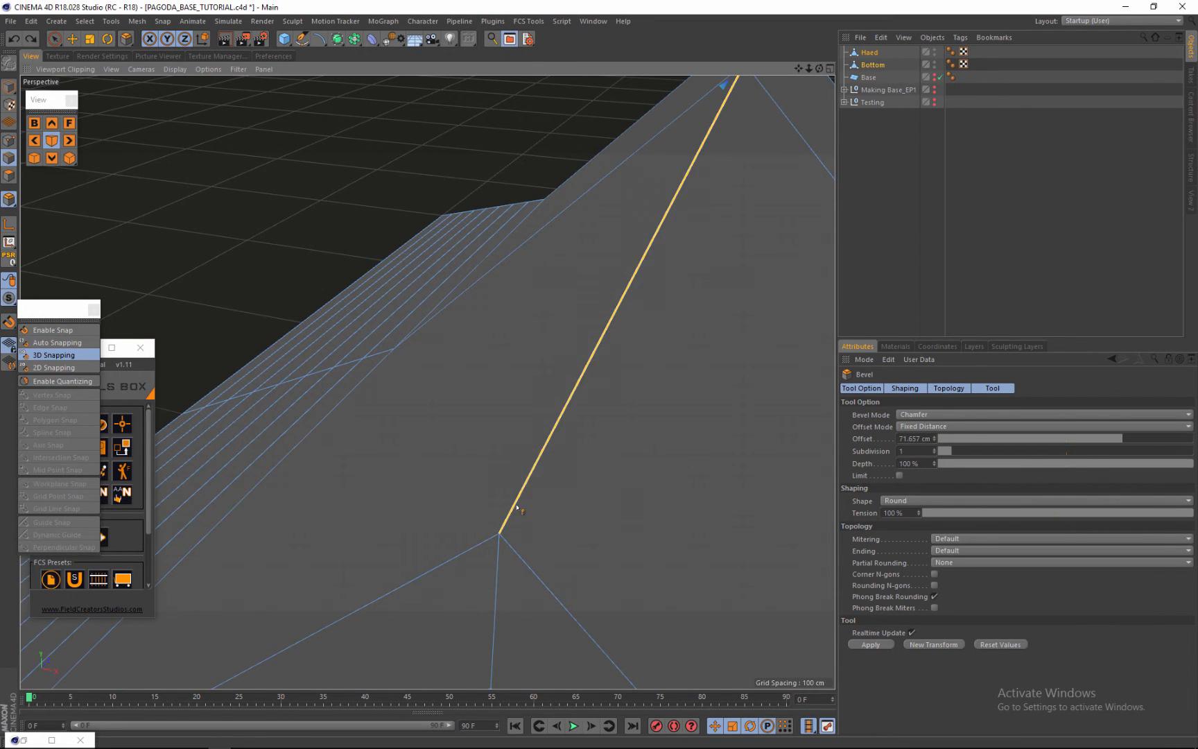
pyautogui.moveTo(517, 508); pyautogui.dragTo(527, 510)
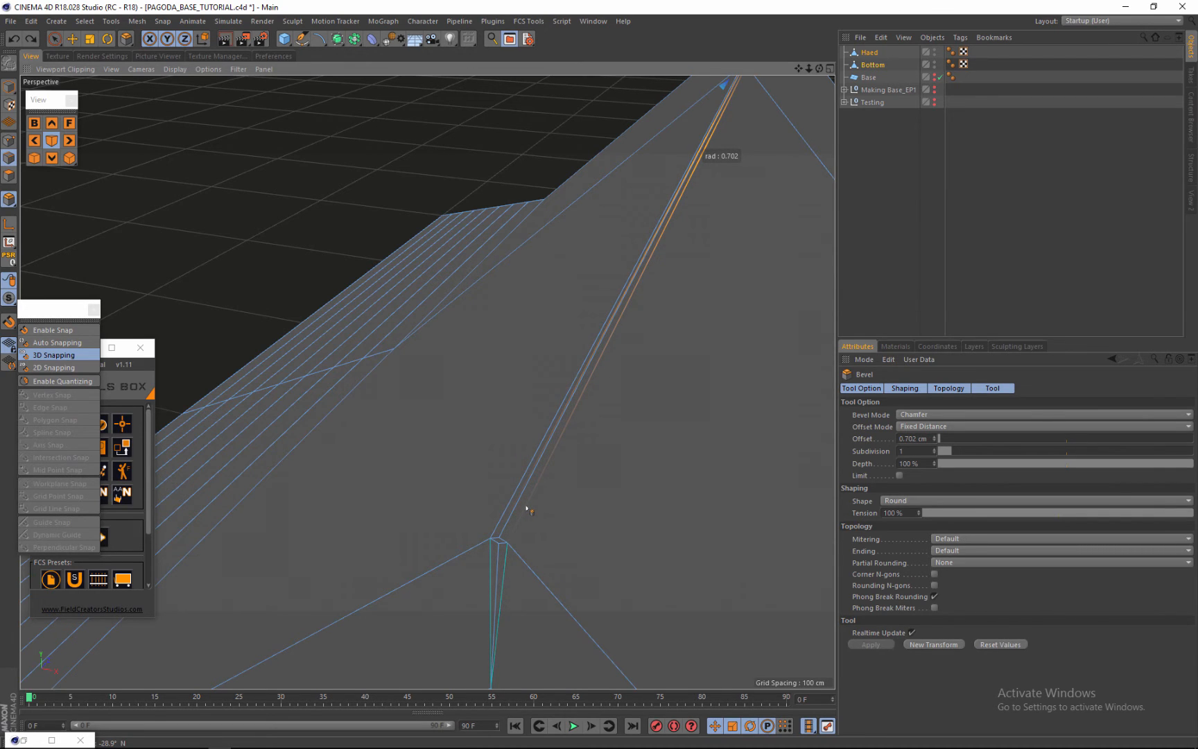
pyautogui.moveTo(528, 508); pyautogui.dragTo(528, 508)
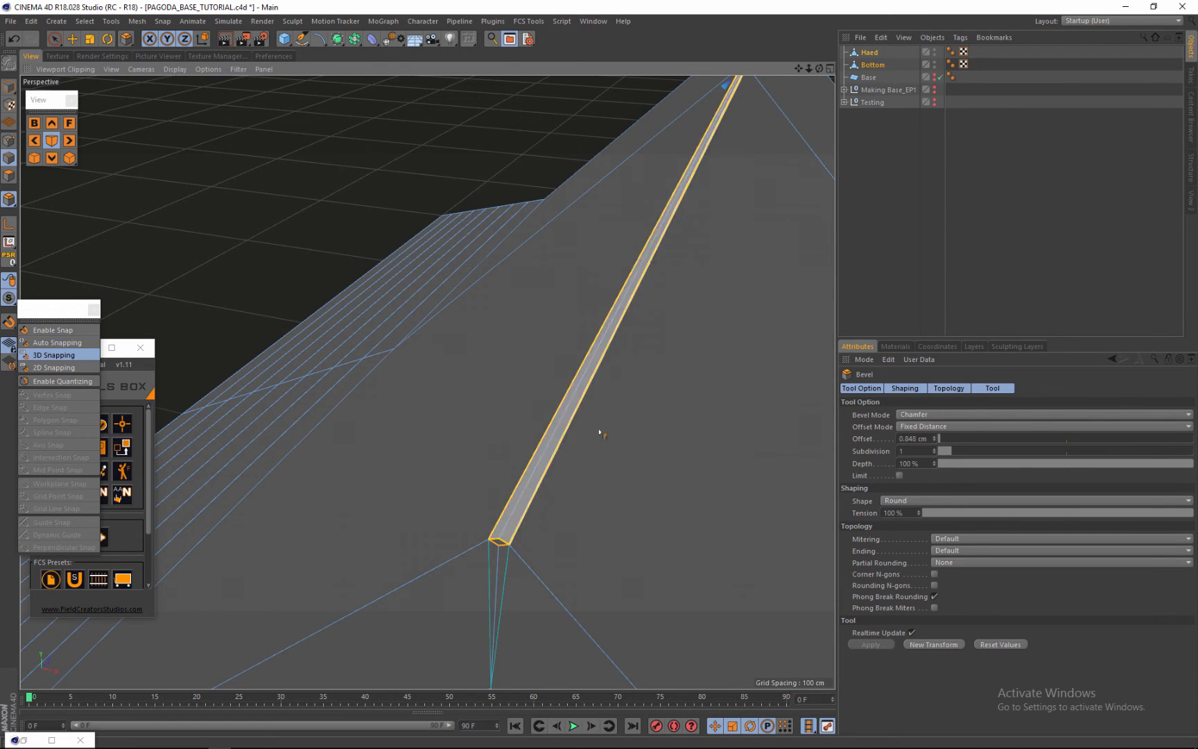
pyautogui.scroll(-4, 508, 374)
pyautogui.scroll(4, 423, 565)
pyautogui.scroll(2, 497, 460)
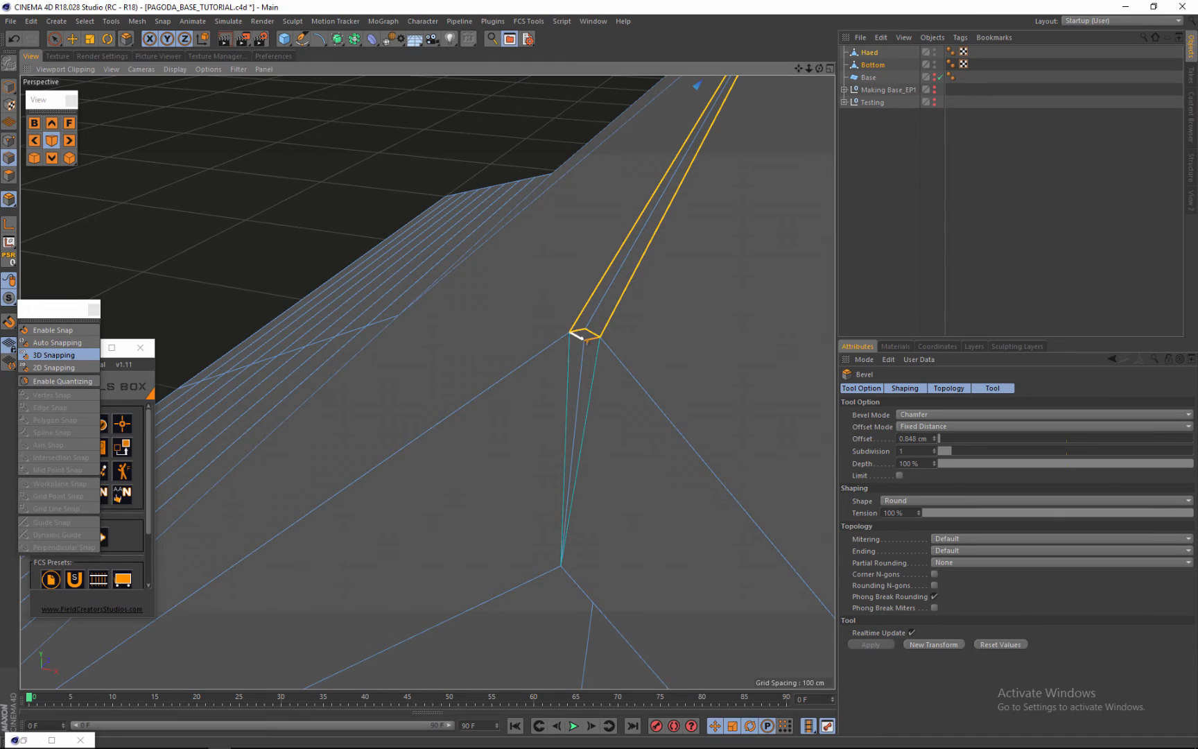
# Line-cut the small bevelled polygon at the ridge's end between its upper and lower corners, along the roof's centre line.
pyautogui.click(72, 38)
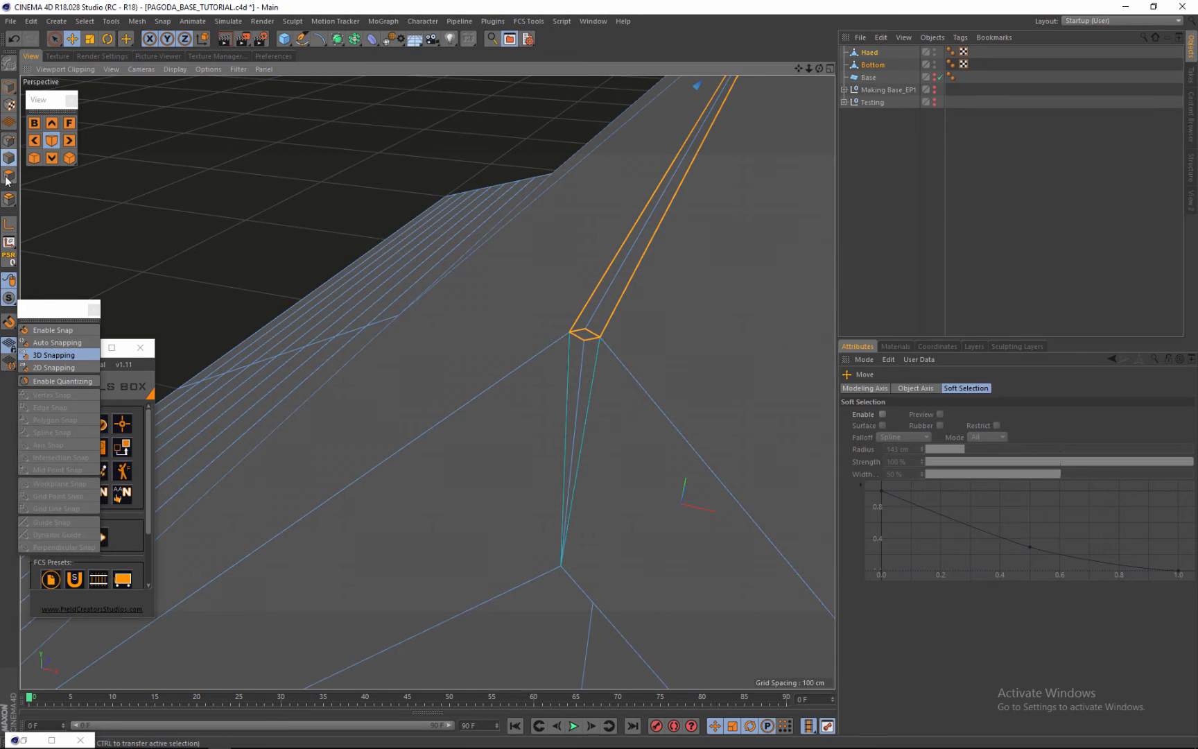
pyautogui.click(8, 177)
pyautogui.click(586, 336)
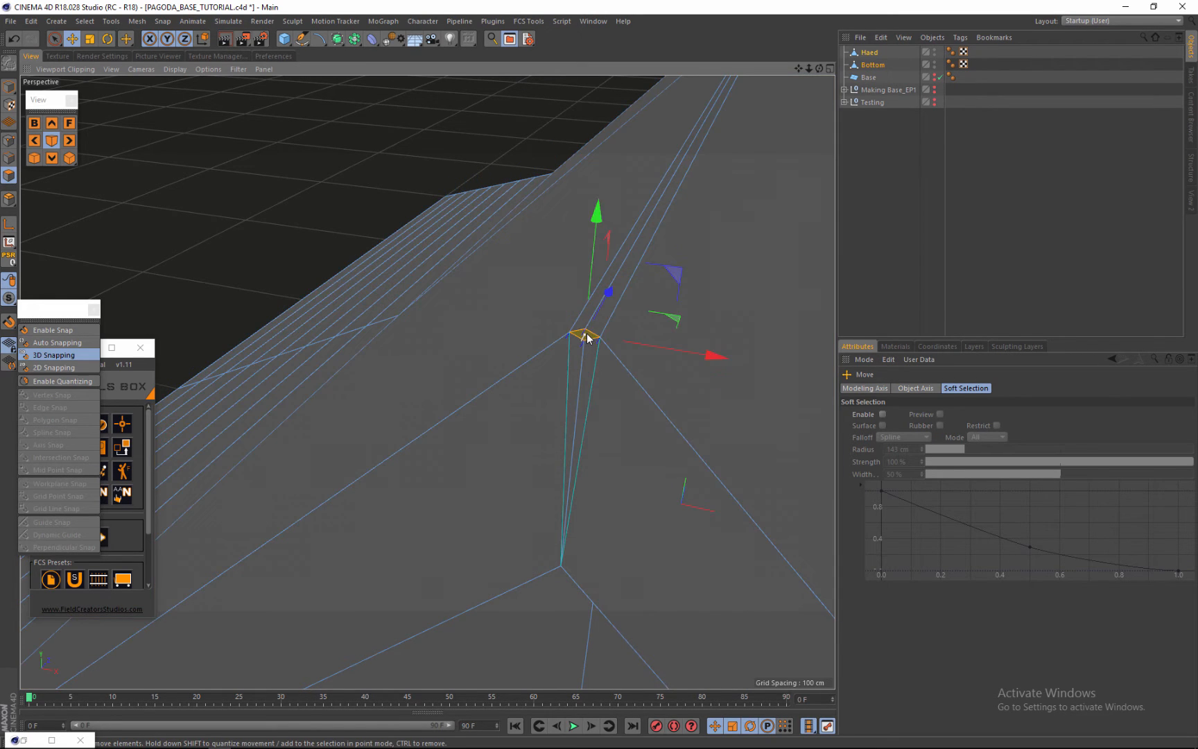
pyautogui.rightClick(586, 338)
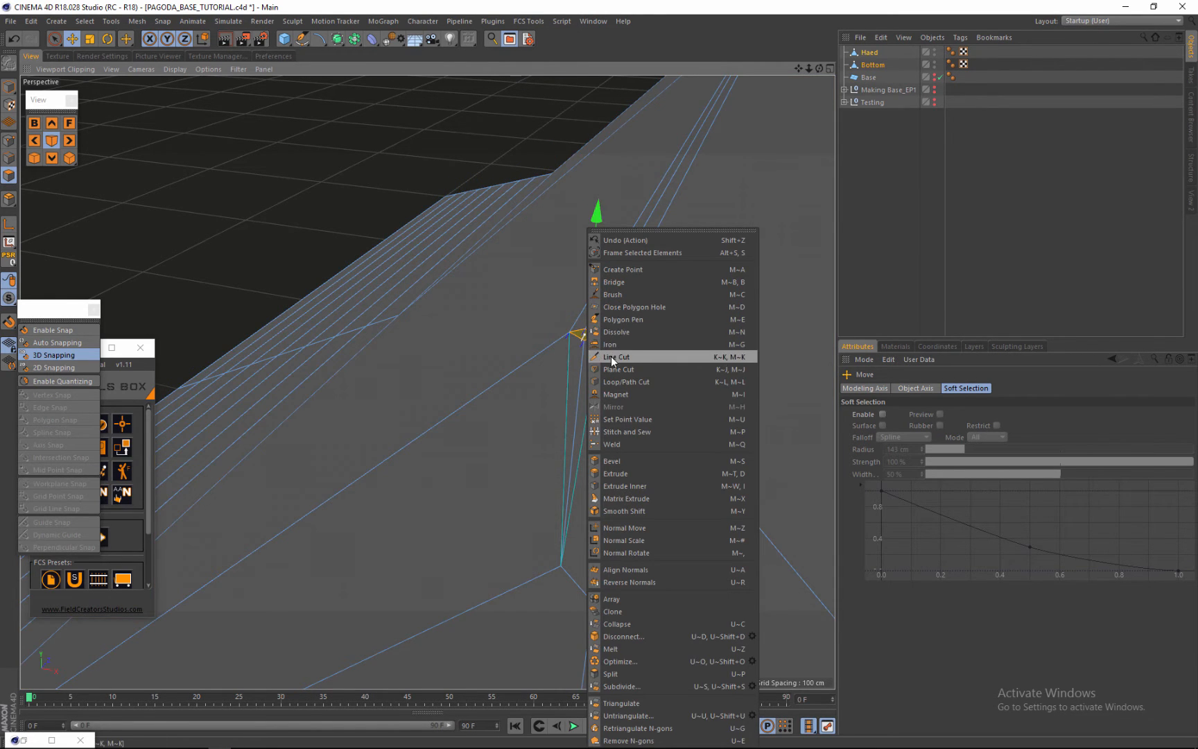
pyautogui.click(612, 357)
pyautogui.scroll(5, 592, 340)
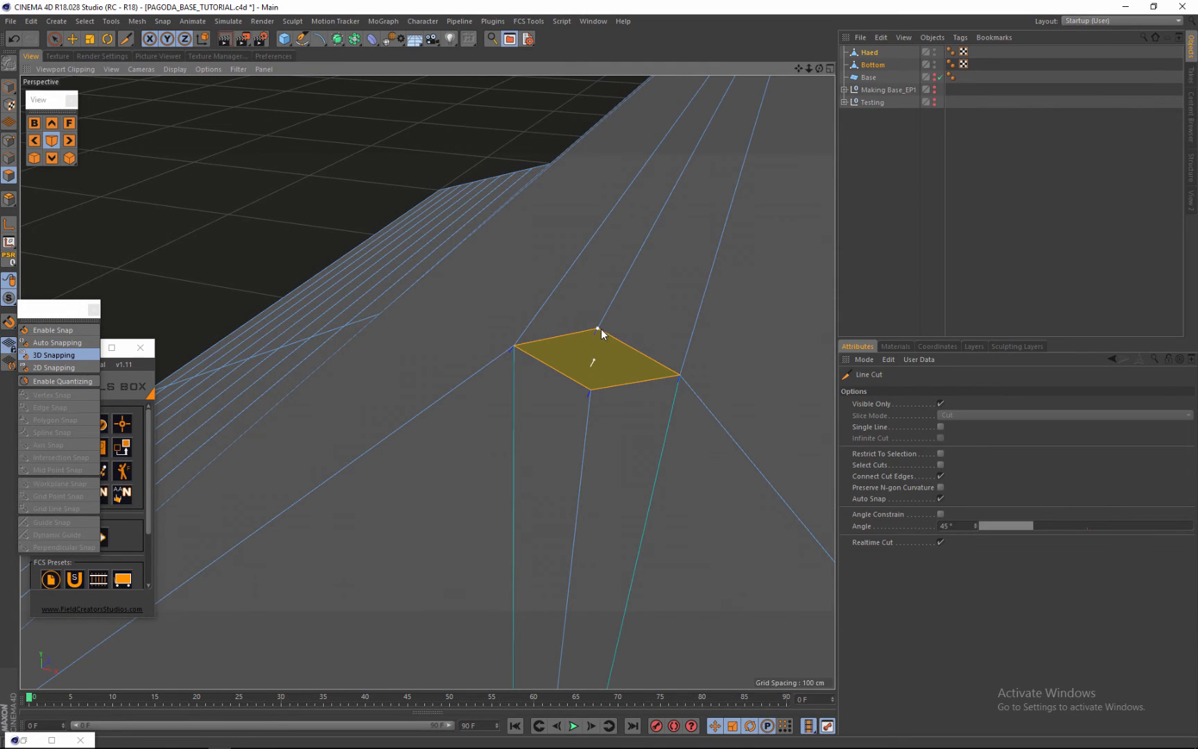
pyautogui.click(597, 329)
pyautogui.click(592, 391)
pyautogui.click(54, 39)
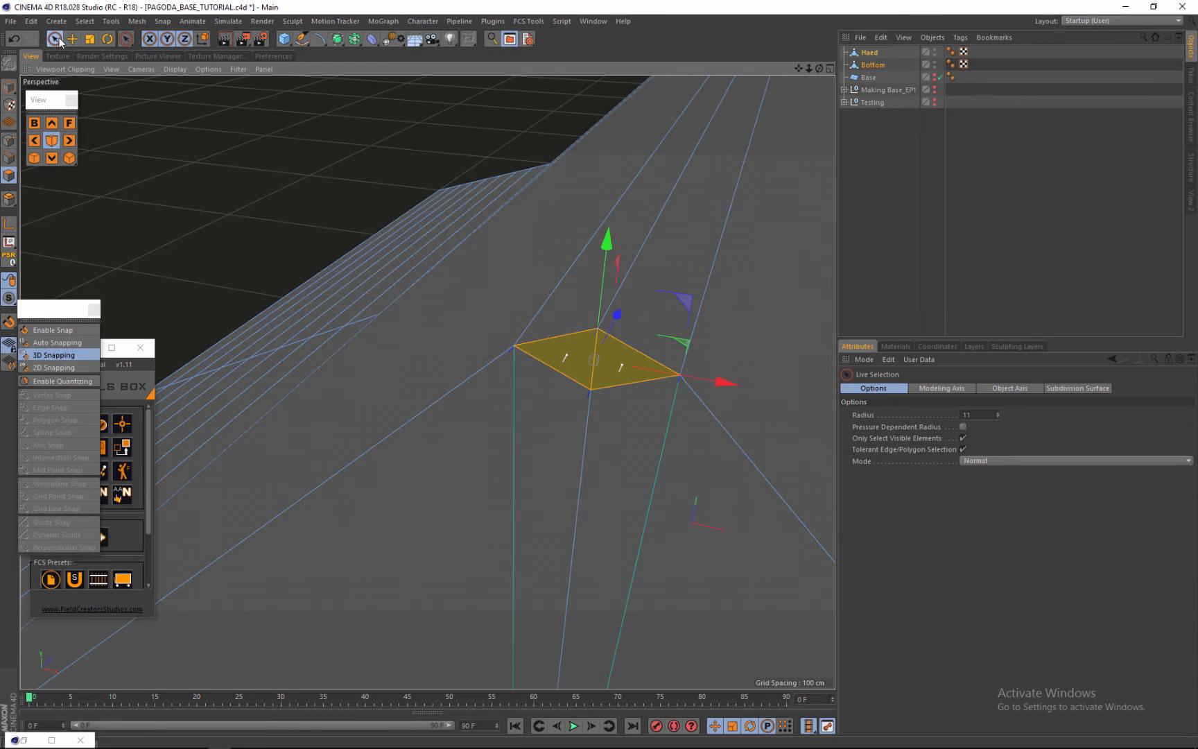
# Add the gable half and Bottom's end strips on one side of the centre line to the polygon selection.
pyautogui.keyDown('alt'); pyautogui.moveTo(485, 263); pyautogui.dragTo(364, 262); pyautogui.keyUp('alt')
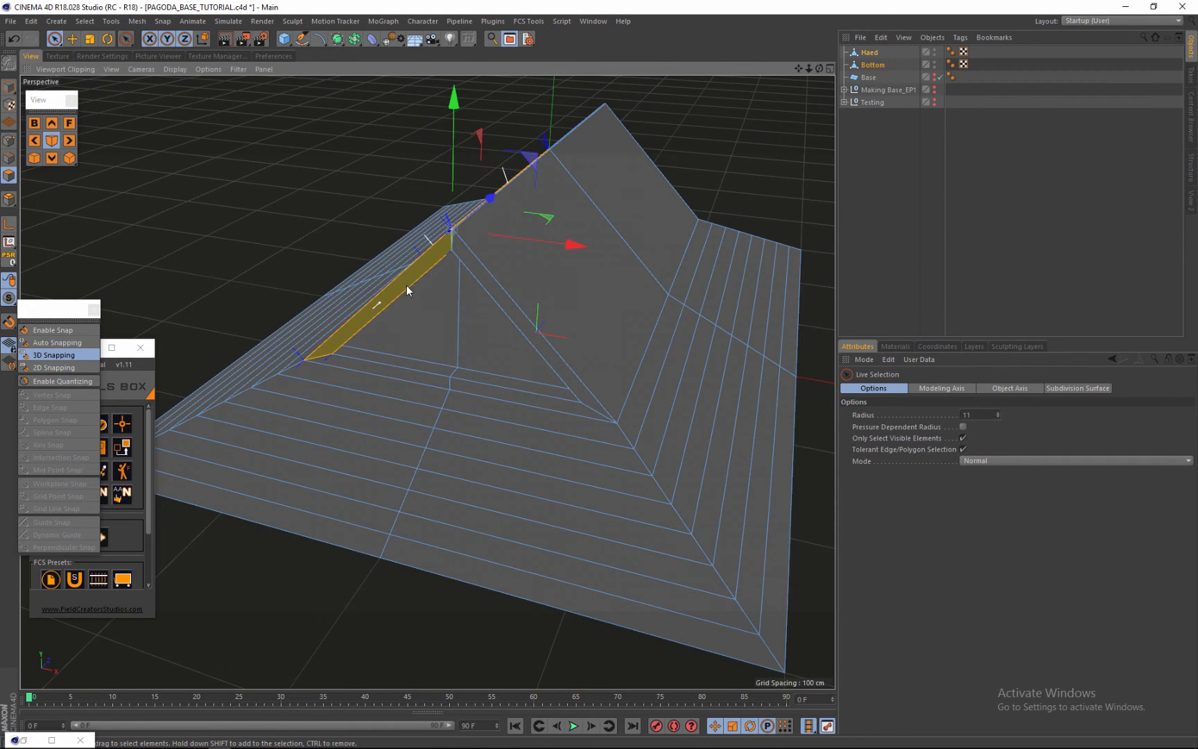
pyautogui.keyDown('shift'); pyautogui.moveTo(406, 285); pyautogui.dragTo(265, 596); pyautogui.keyUp('shift')
pyautogui.scroll(3, 337, 328)
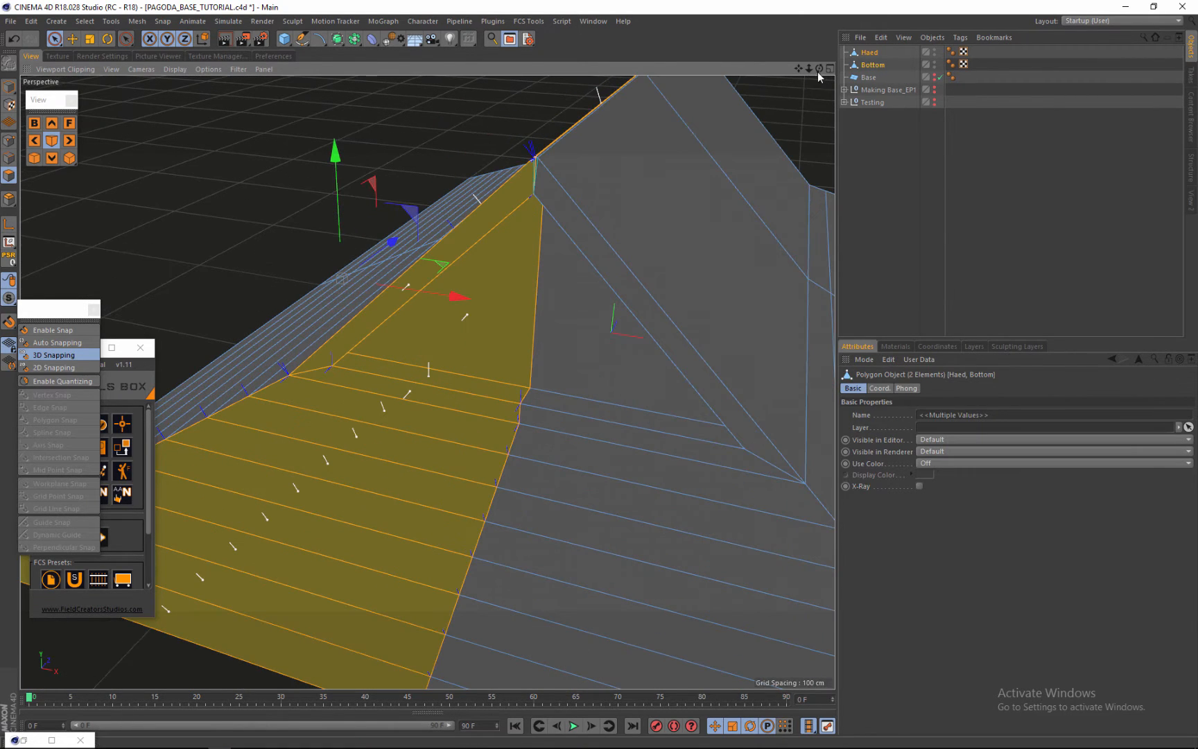
pyautogui.moveTo(819, 69); pyautogui.dragTo(671, 136)
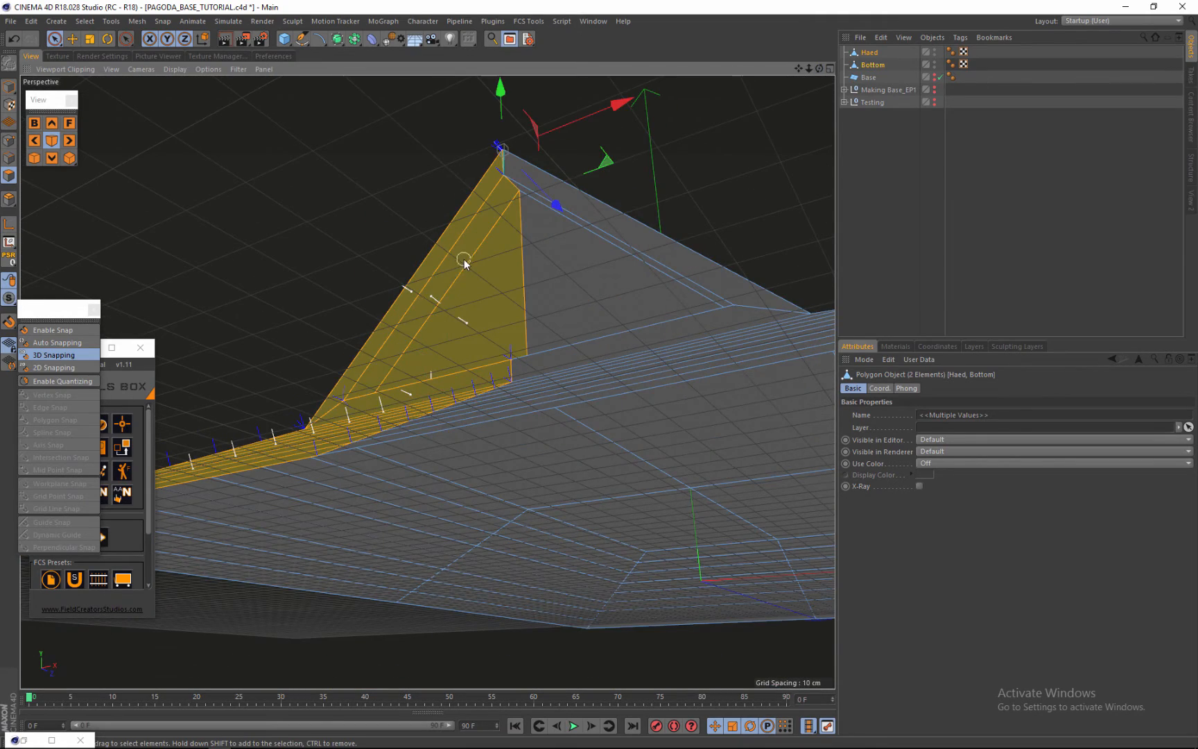
pyautogui.scroll(-6, 443, 250)
pyautogui.scroll(4, 491, 205)
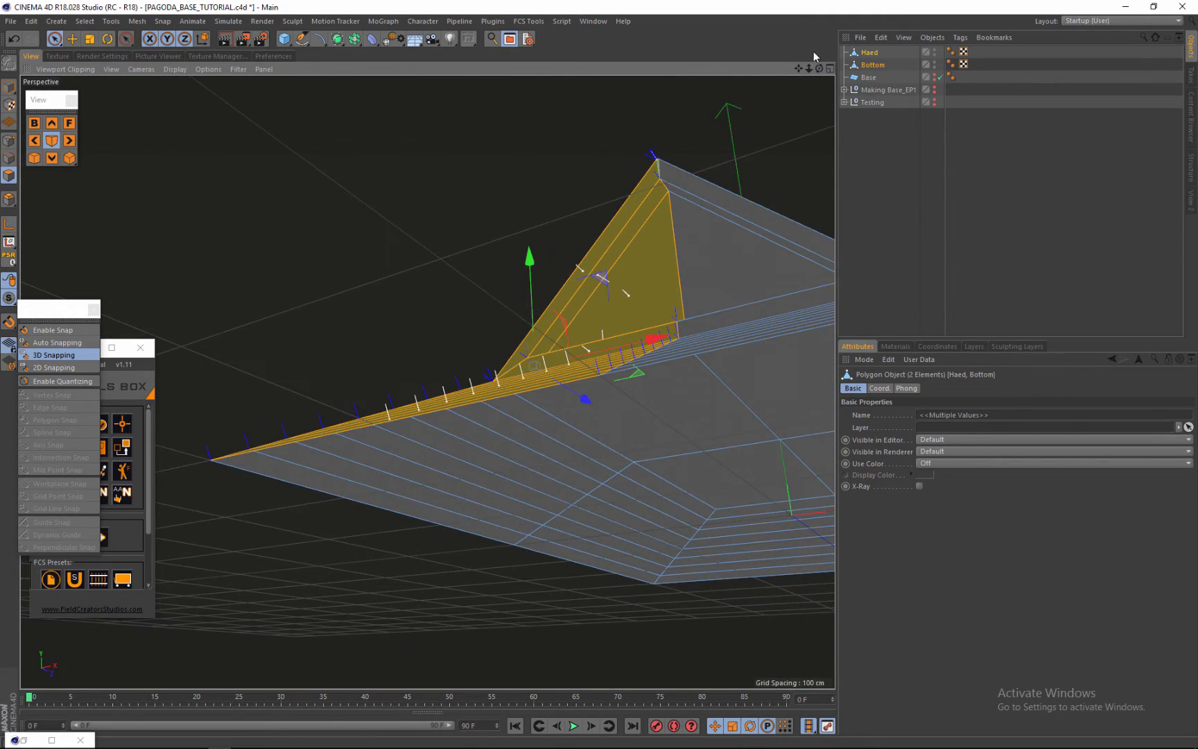
# Extend the polygon selection over both halves of the adjoining long roof slope, including Bottom's strips.
pyautogui.moveTo(818, 68); pyautogui.dragTo(599, 375)
pyautogui.moveTo(299, 256); pyautogui.dragTo(270, 394)
pyautogui.click(15, 43)
pyautogui.keyDown('shift'); pyautogui.moveTo(305, 295); pyautogui.dragTo(269, 503); pyautogui.keyUp('shift')
pyautogui.scroll(-5, 598, 418)
pyautogui.moveTo(302, 254)
pyautogui.keyDown('shift'); pyautogui.mouseDown()
pyautogui.moveTo(238, 382)
pyautogui.moveTo(599, 106)
pyautogui.mouseUp(); pyautogui.keyUp('shift')
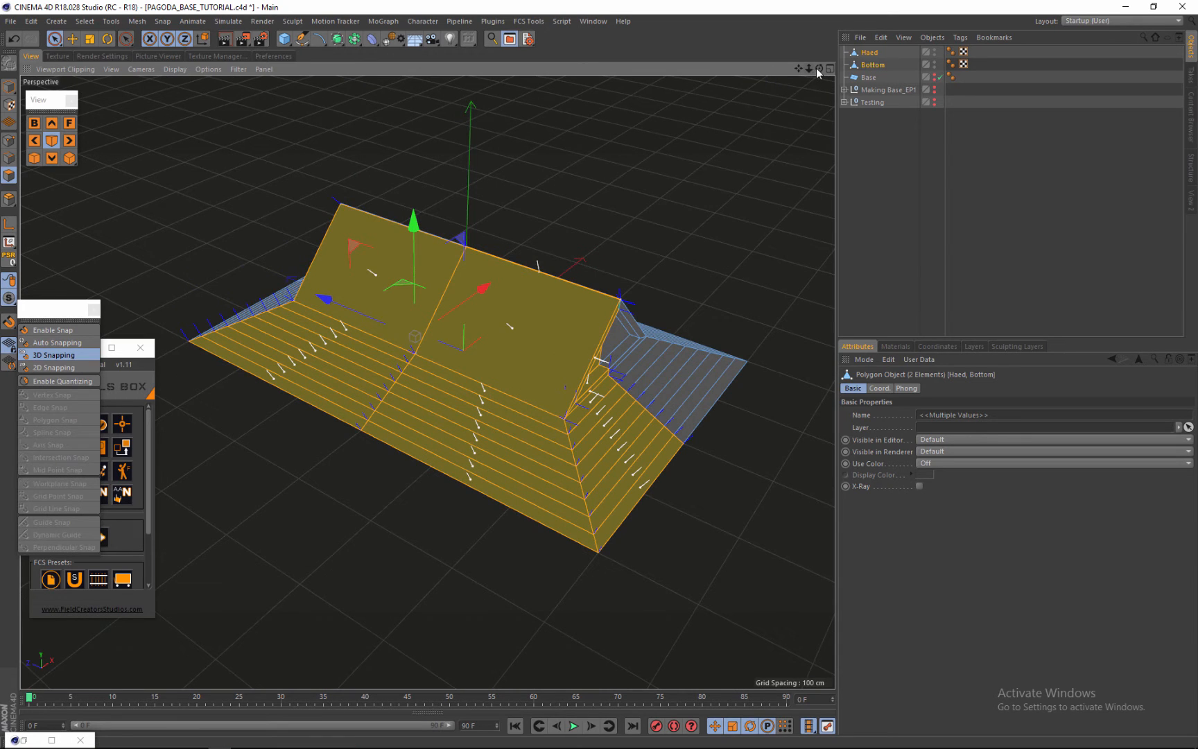
# Add the far gable end and the opposite slope's far half to the selection, and delete these three quarters of the roof.
pyautogui.moveTo(818, 69); pyautogui.dragTo(727, 113)
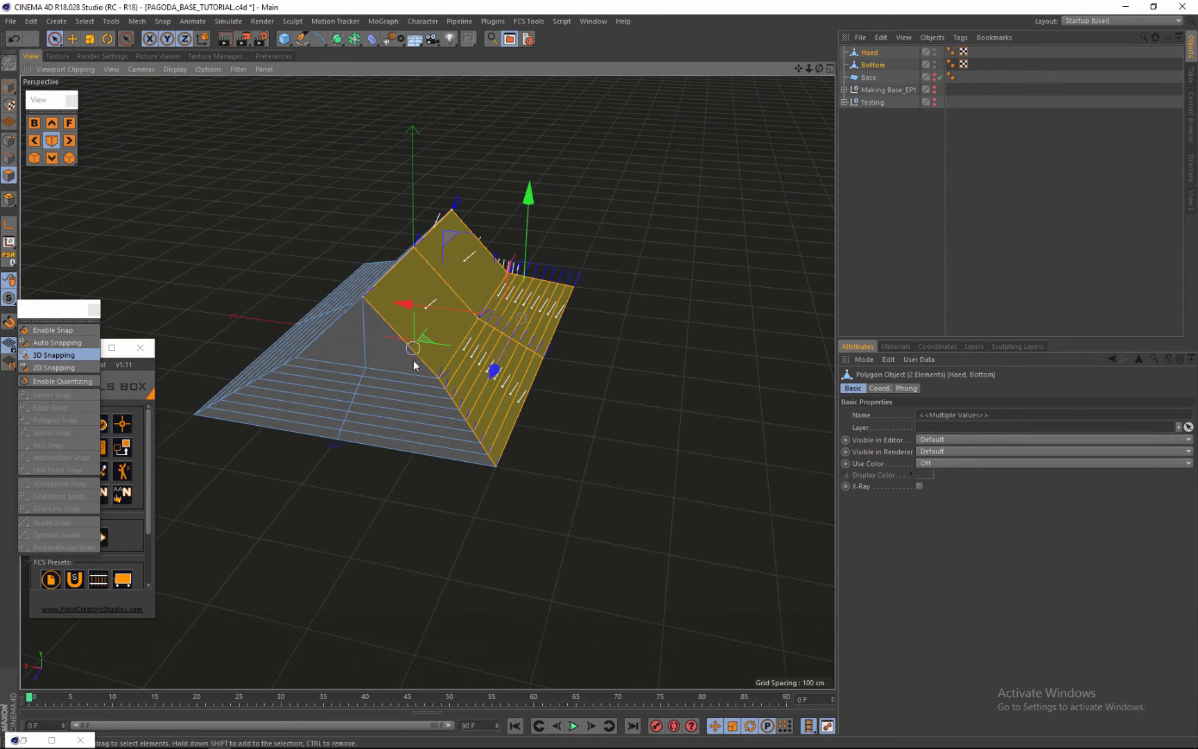
pyautogui.moveTo(414, 361)
pyautogui.keyDown('shift'); pyautogui.mouseDown()
pyautogui.moveTo(418, 473)
pyautogui.moveTo(298, 414)
pyautogui.moveTo(398, 343)
pyautogui.mouseUp(); pyautogui.keyUp('shift')
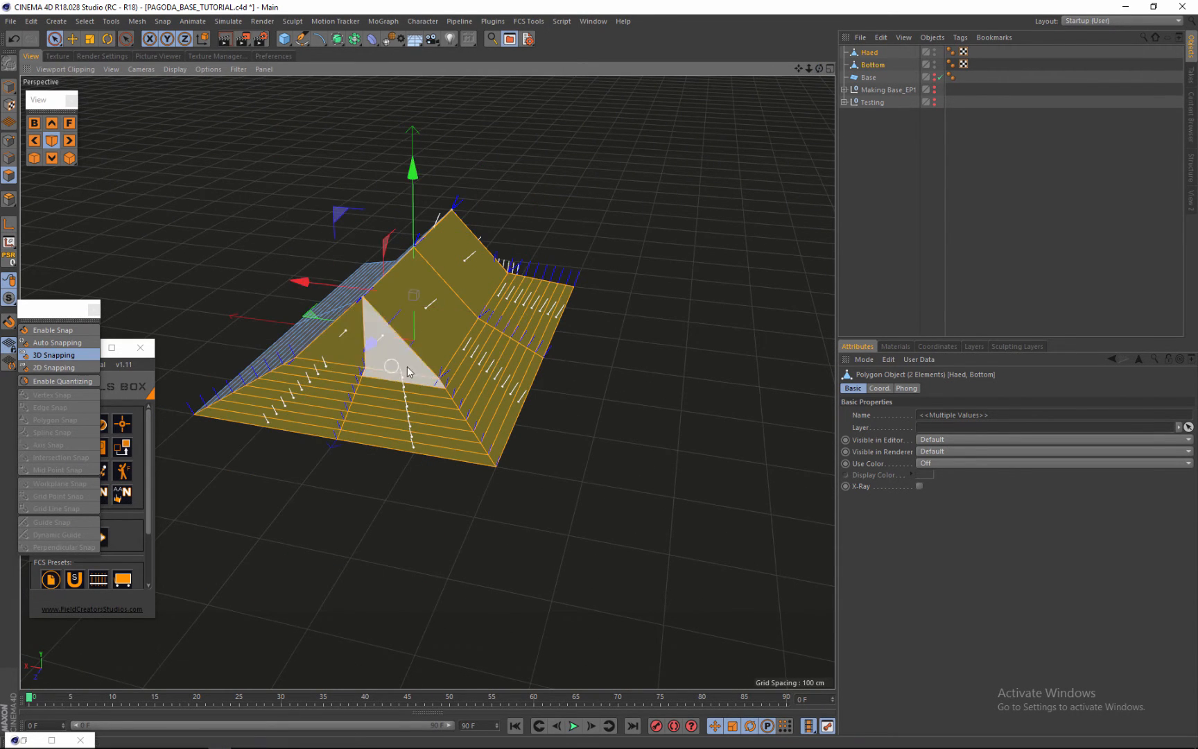
pyautogui.moveTo(819, 69)
pyautogui.mouseDown()
pyautogui.moveTo(603, 379)
pyautogui.moveTo(819, 68)
pyautogui.mouseUp()
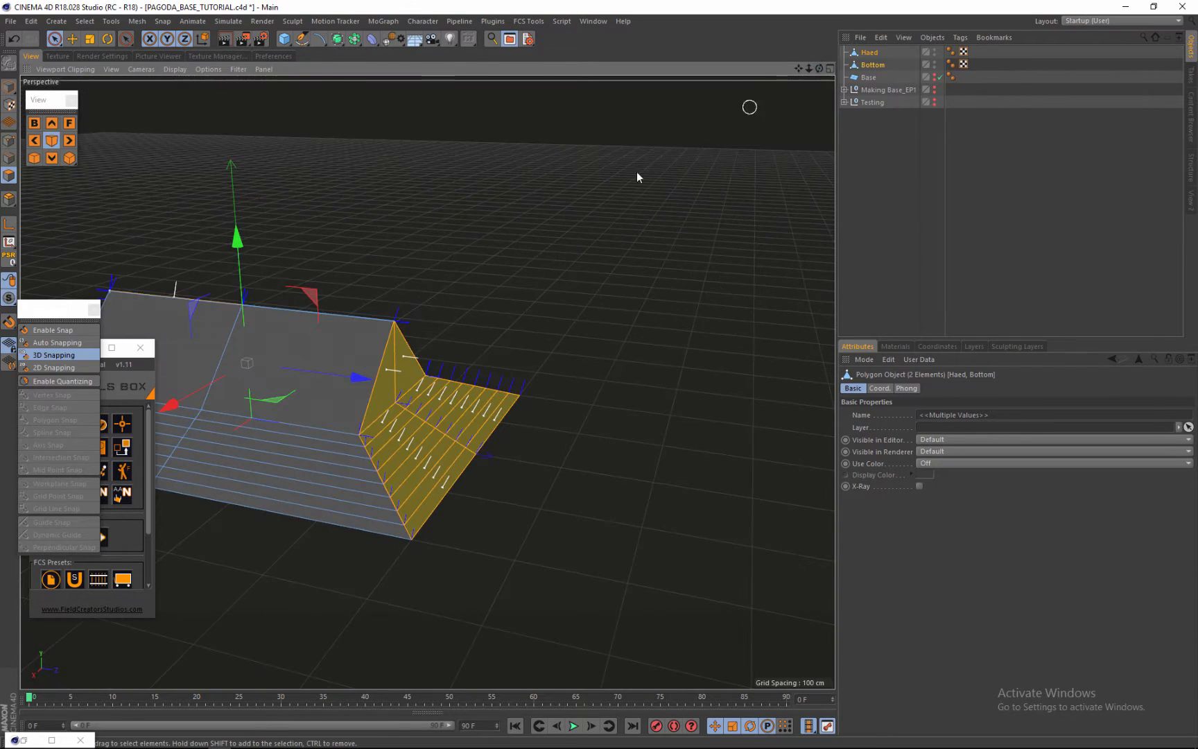
pyautogui.keyDown('shift'); pyautogui.moveTo(361, 340); pyautogui.dragTo(314, 540); pyautogui.keyUp('shift')
pyautogui.keyDown('alt'); pyautogui.moveTo(766, 360); pyautogui.dragTo(545, 277, button='right'); pyautogui.keyUp('alt')
pyautogui.moveTo(817, 70); pyautogui.dragTo(156, 540)
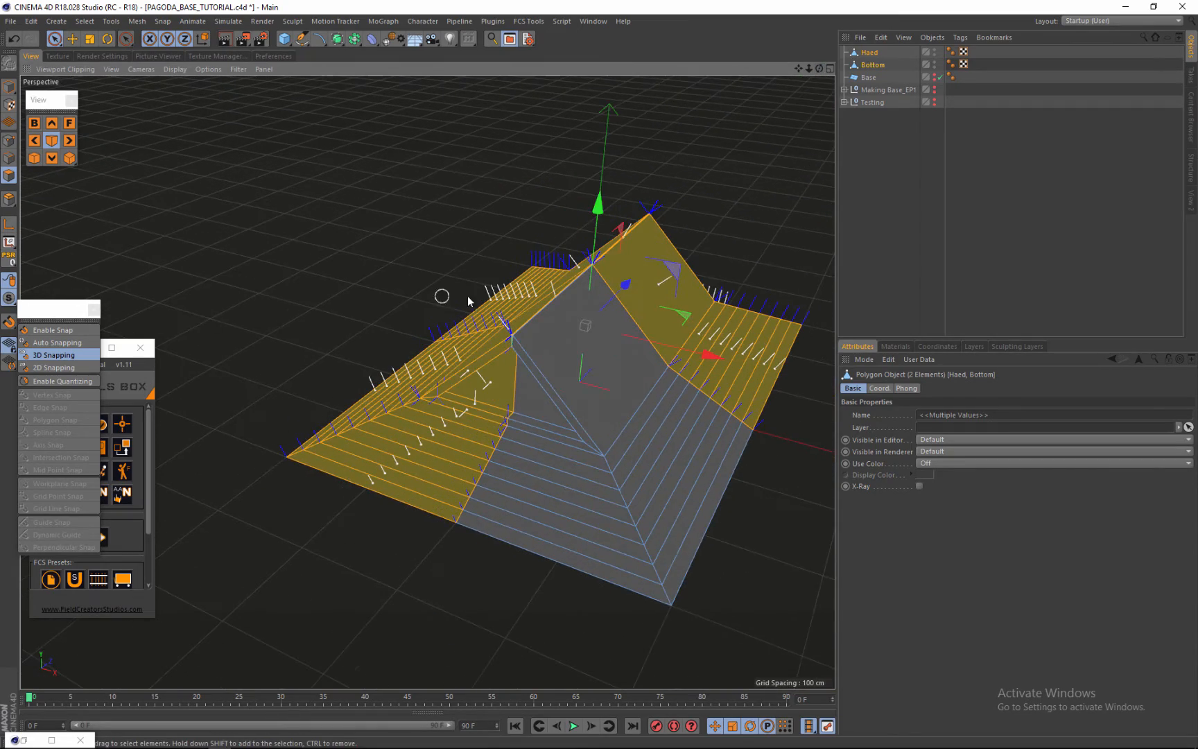
pyautogui.keyDown('alt'); pyautogui.moveTo(467, 296); pyautogui.dragTo(485, 380, button='right'); pyautogui.keyUp('alt')
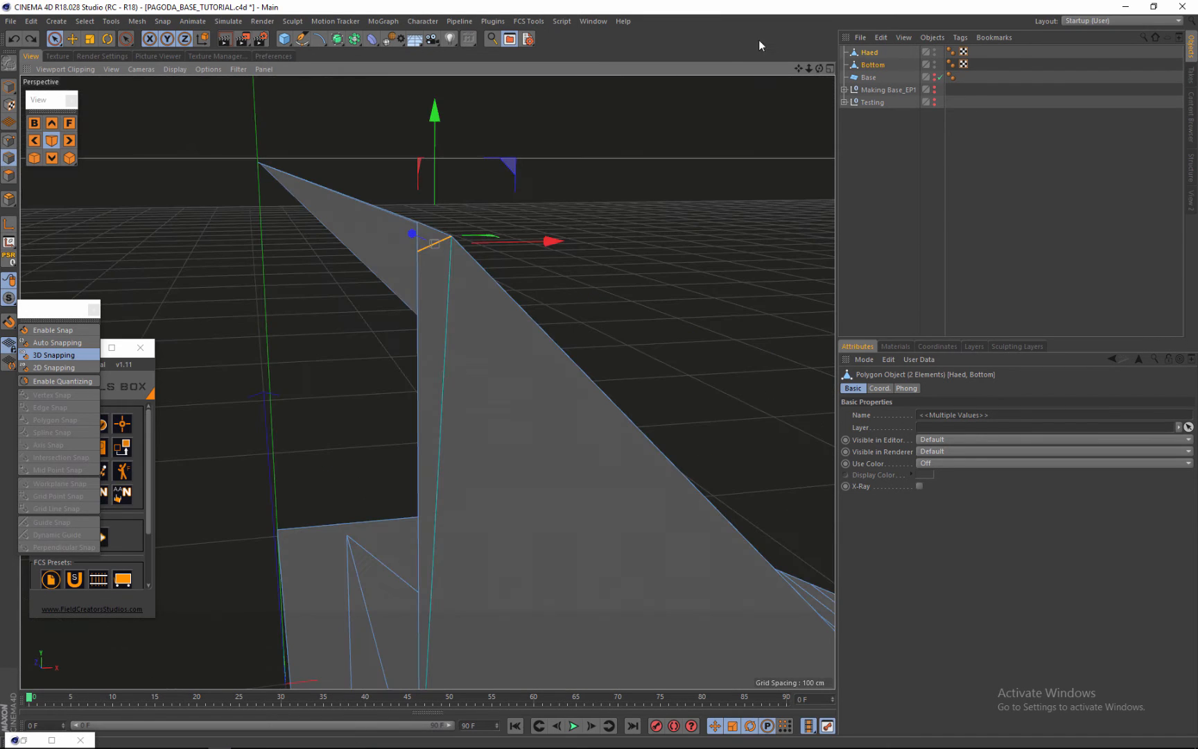
# Line-cut the gable end from its centre edge, just below the ridge, up to the bevelled ridge corner.
pyautogui.moveTo(820, 69); pyautogui.dragTo(599, 375)
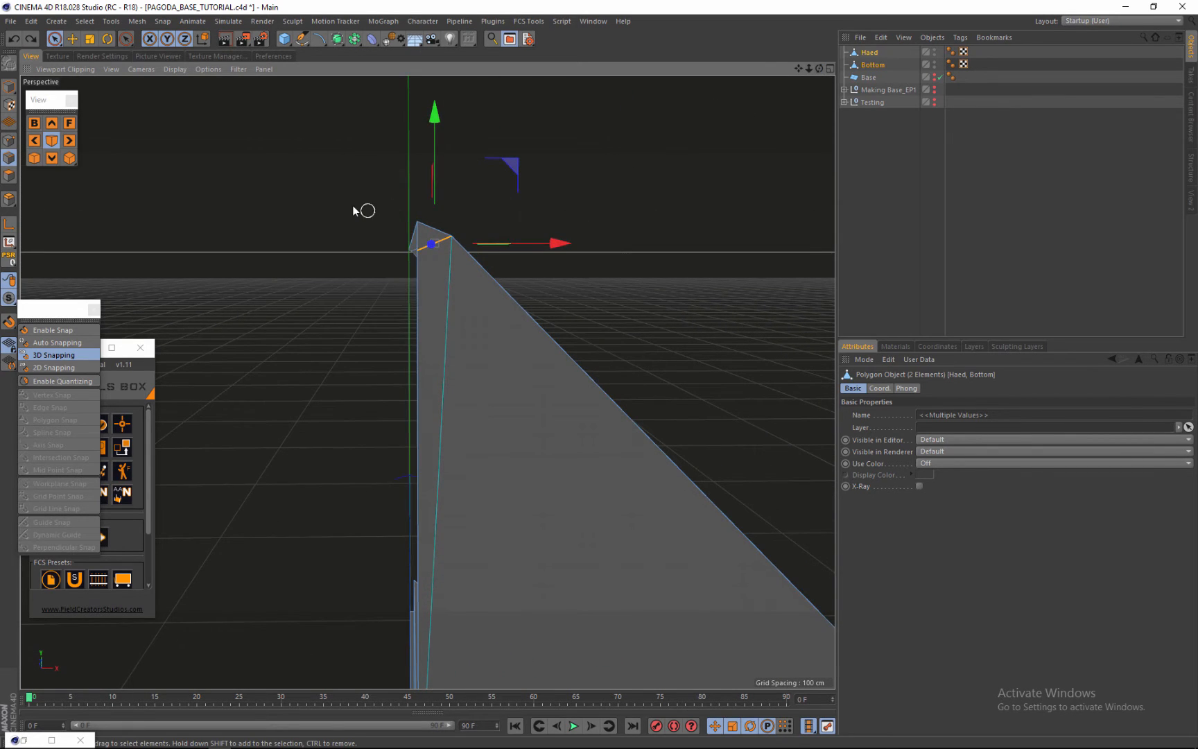
pyautogui.scroll(-3, 356, 210)
pyautogui.scroll(3, 398, 269)
pyautogui.scroll(2, 400, 269)
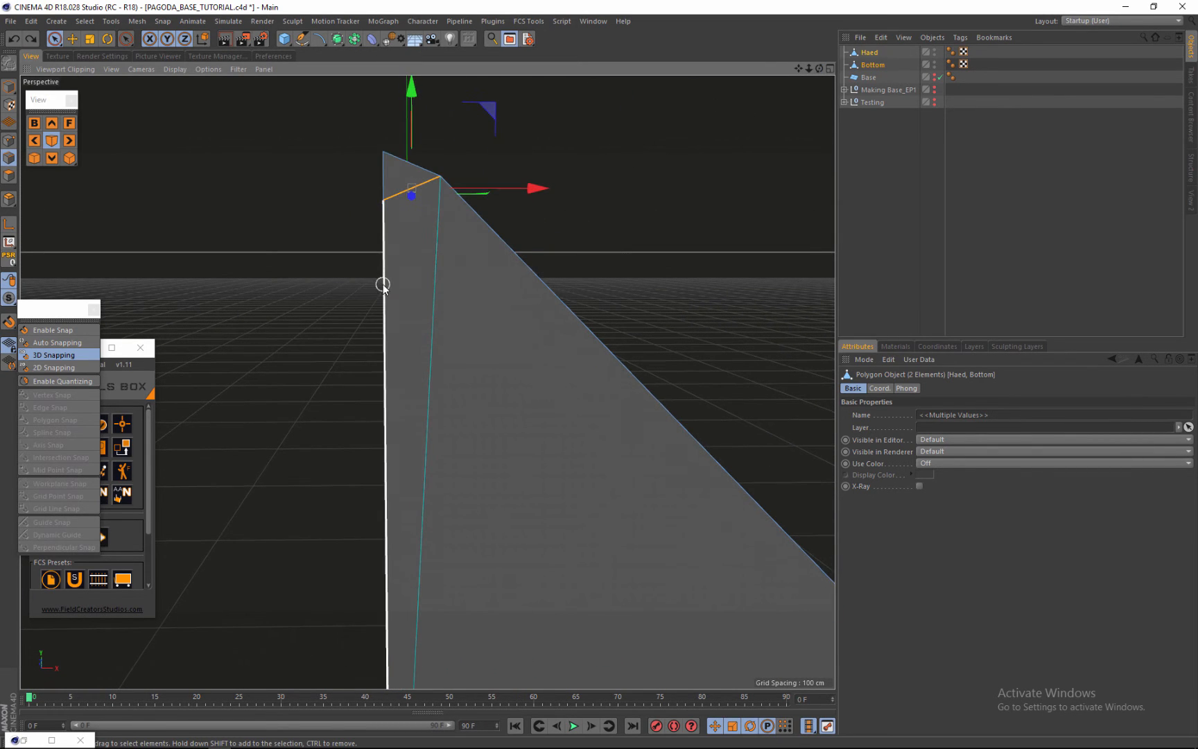
pyautogui.click(425, 188)
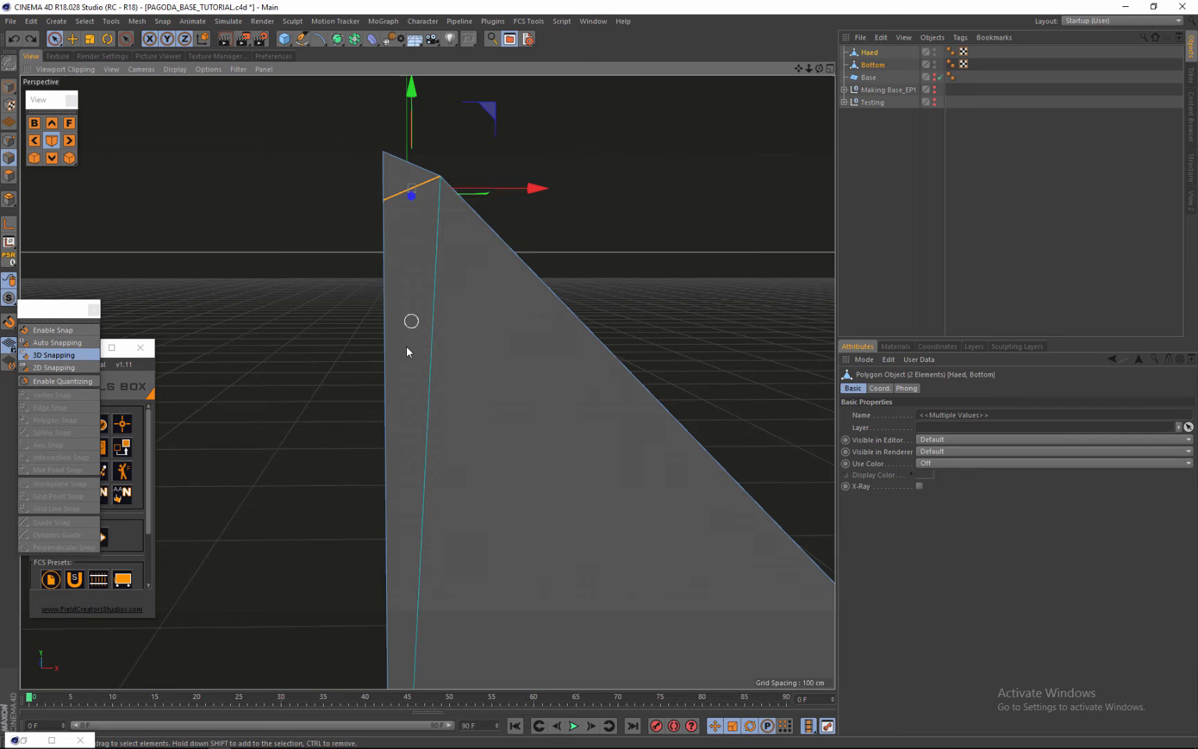
pyautogui.rightClick(384, 317)
pyautogui.click(412, 473)
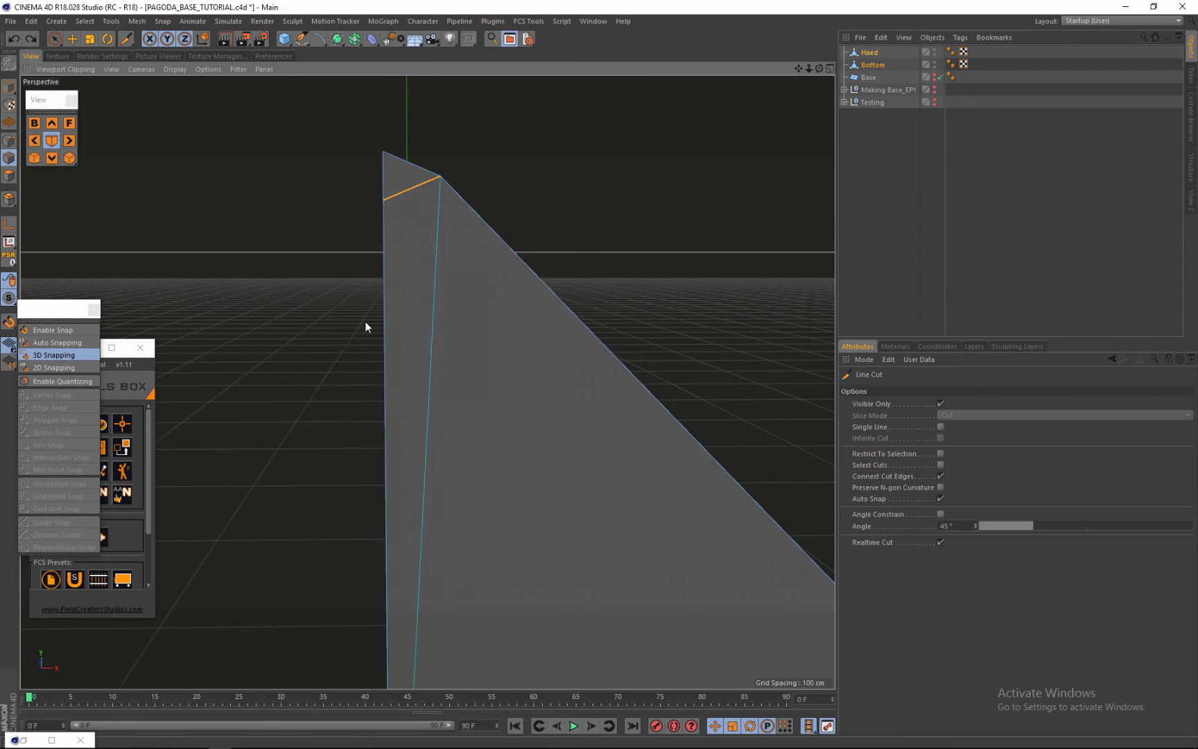
pyautogui.moveTo(386, 319); pyautogui.dragTo(440, 179)
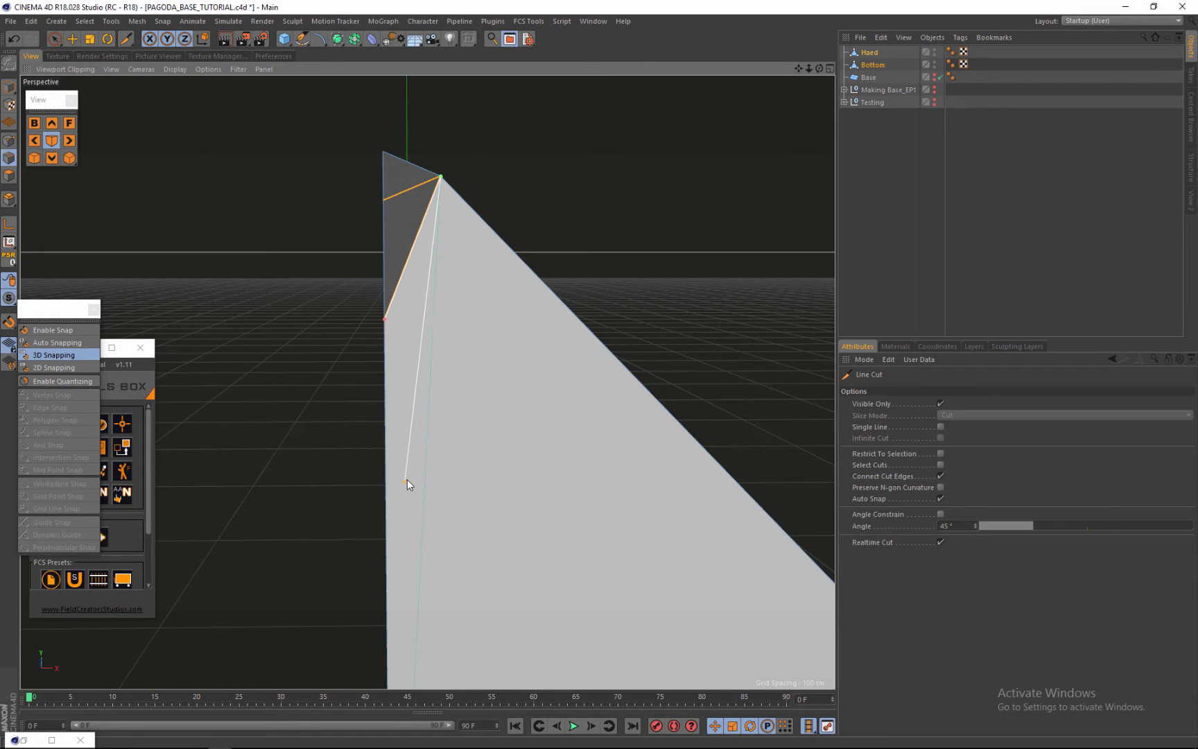
# Line-cut straight down from the bevelled ridge corner to the gable's inner sloping edge and finish with the Move tool.
pyautogui.scroll(-6, 402, 238)
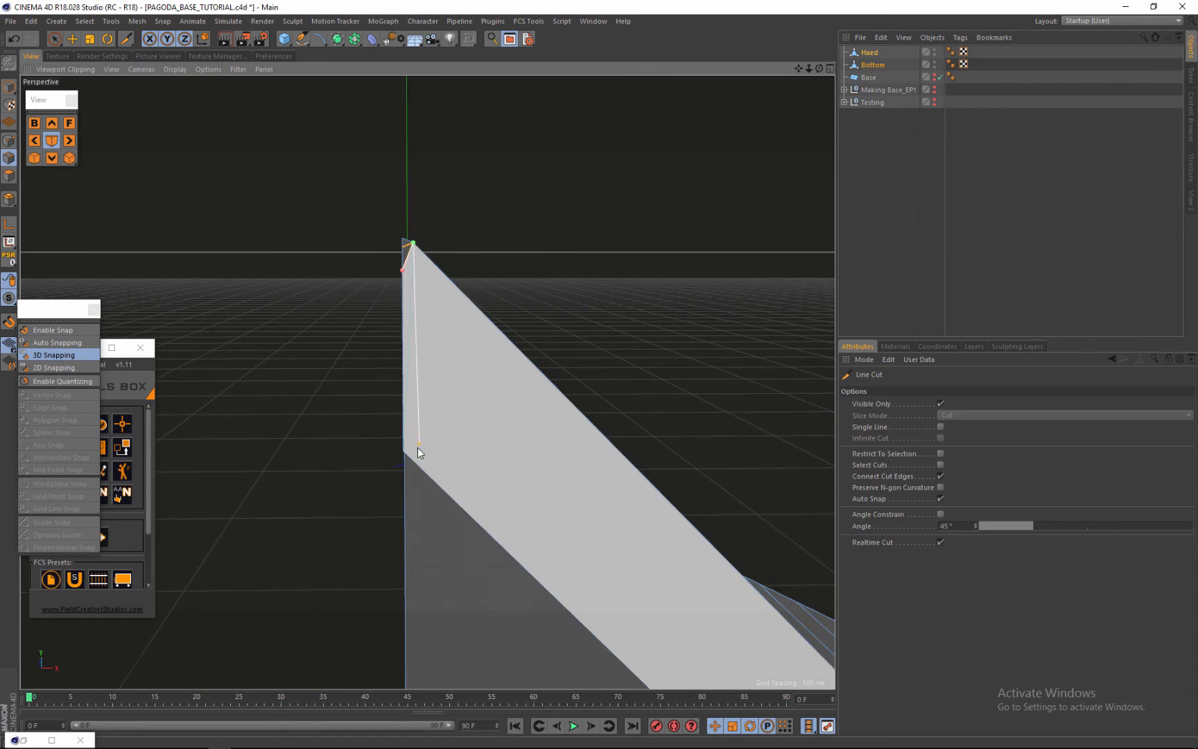
pyautogui.click(414, 461)
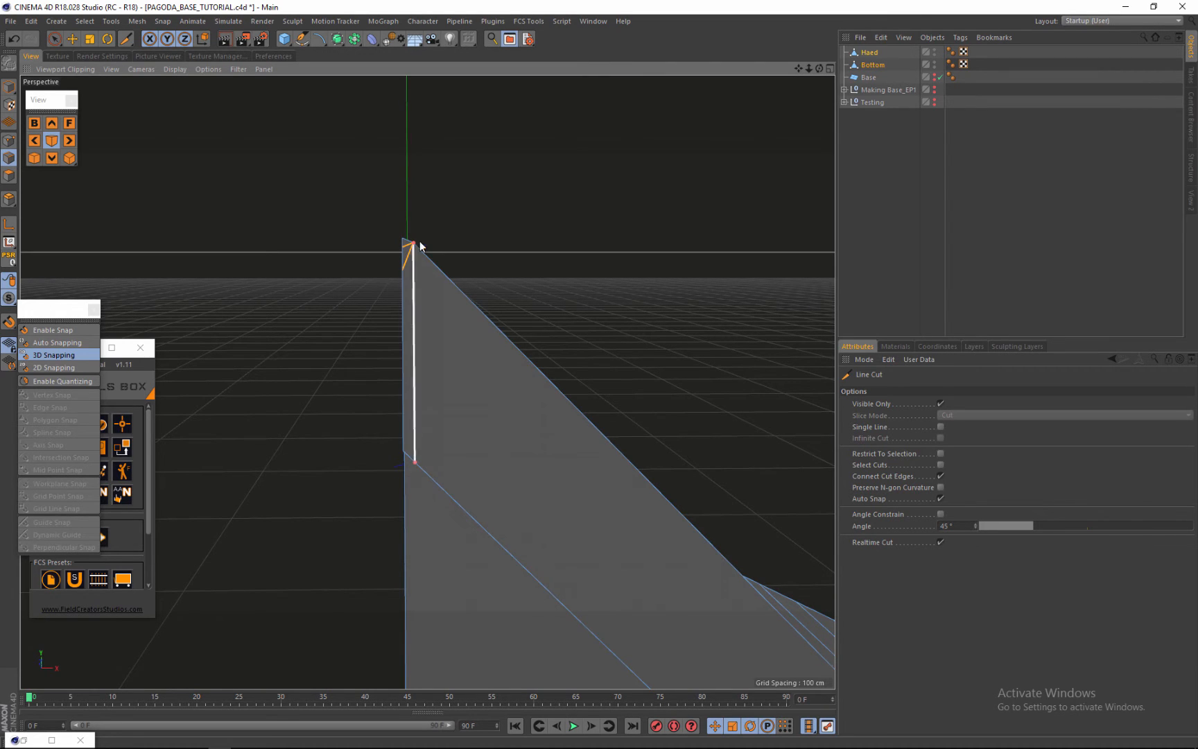
pyautogui.scroll(3, 485, 208)
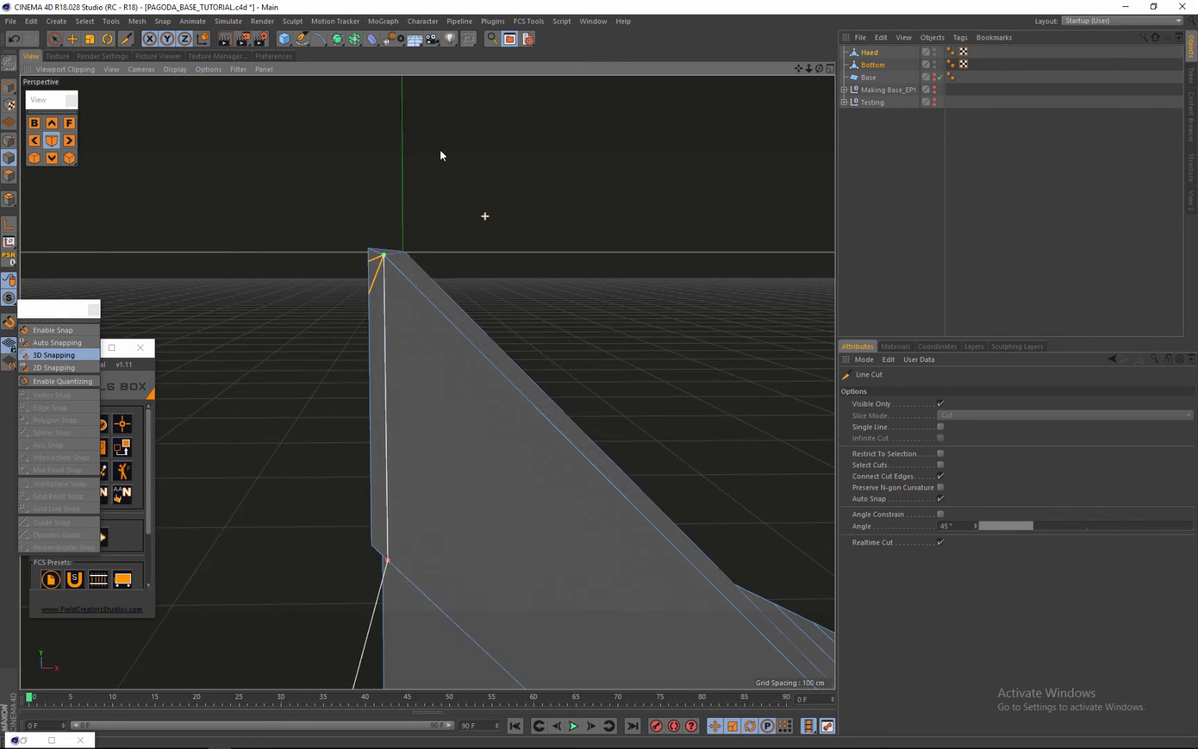
pyautogui.click(71, 40)
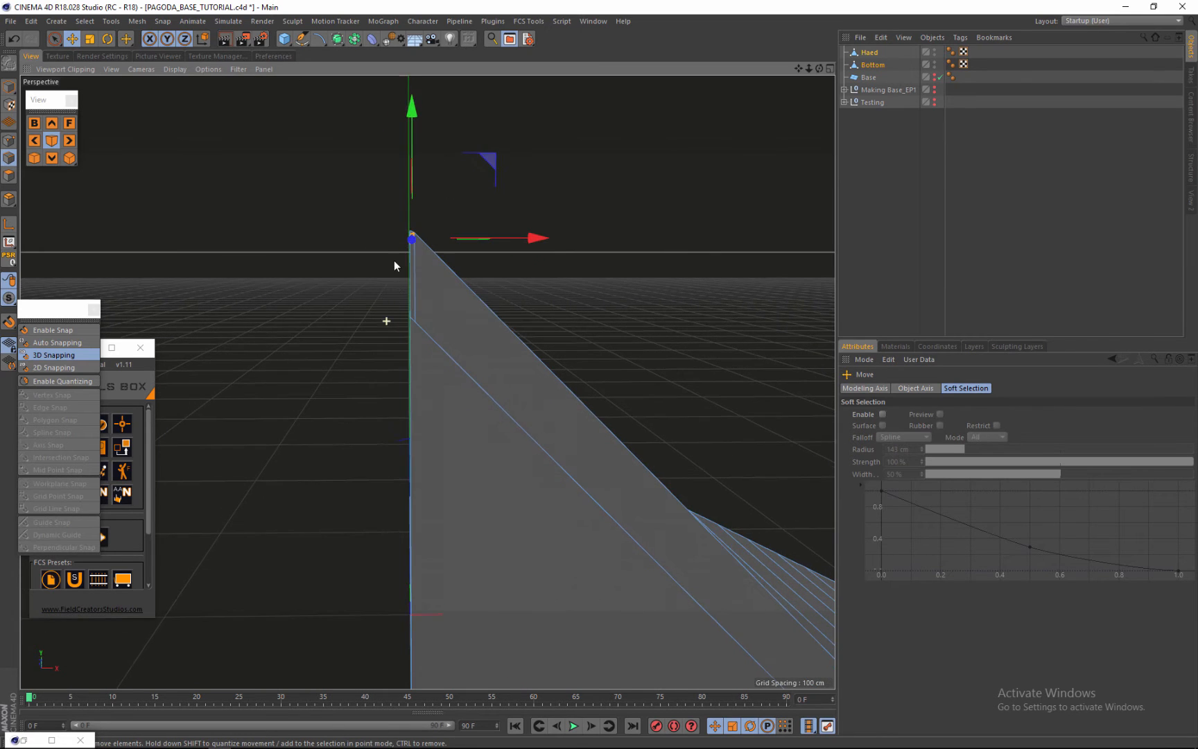
# Select the flat polygon on Haed's underside and delete it.
pyautogui.keyDown('alt'); pyautogui.moveTo(394, 266); pyautogui.dragTo(332, 416); pyautogui.keyUp('alt')
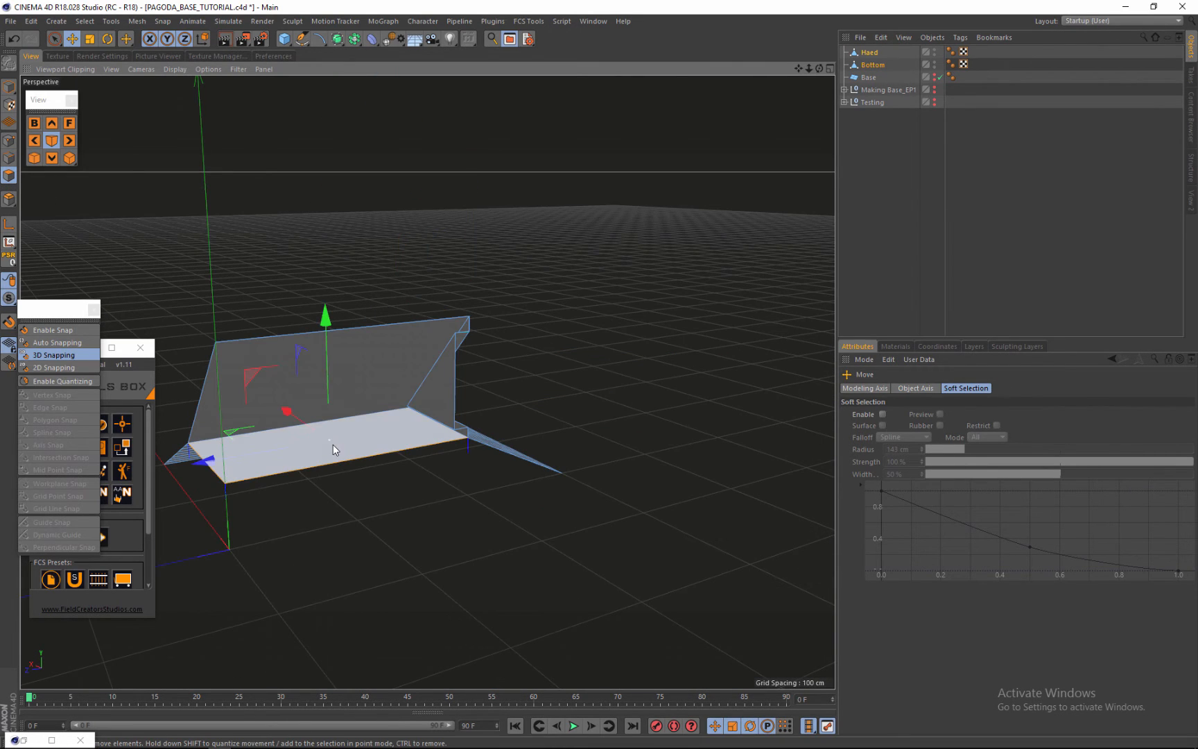
pyautogui.rightClick(348, 442)
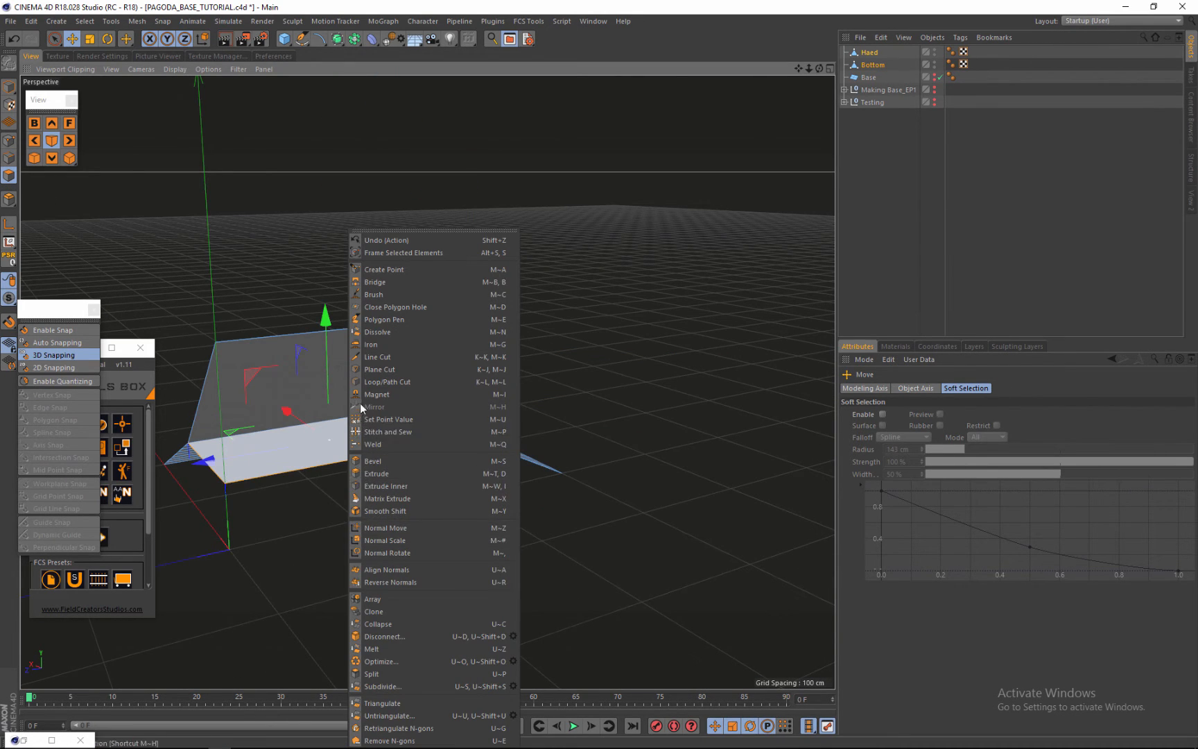
pyautogui.click(216, 312)
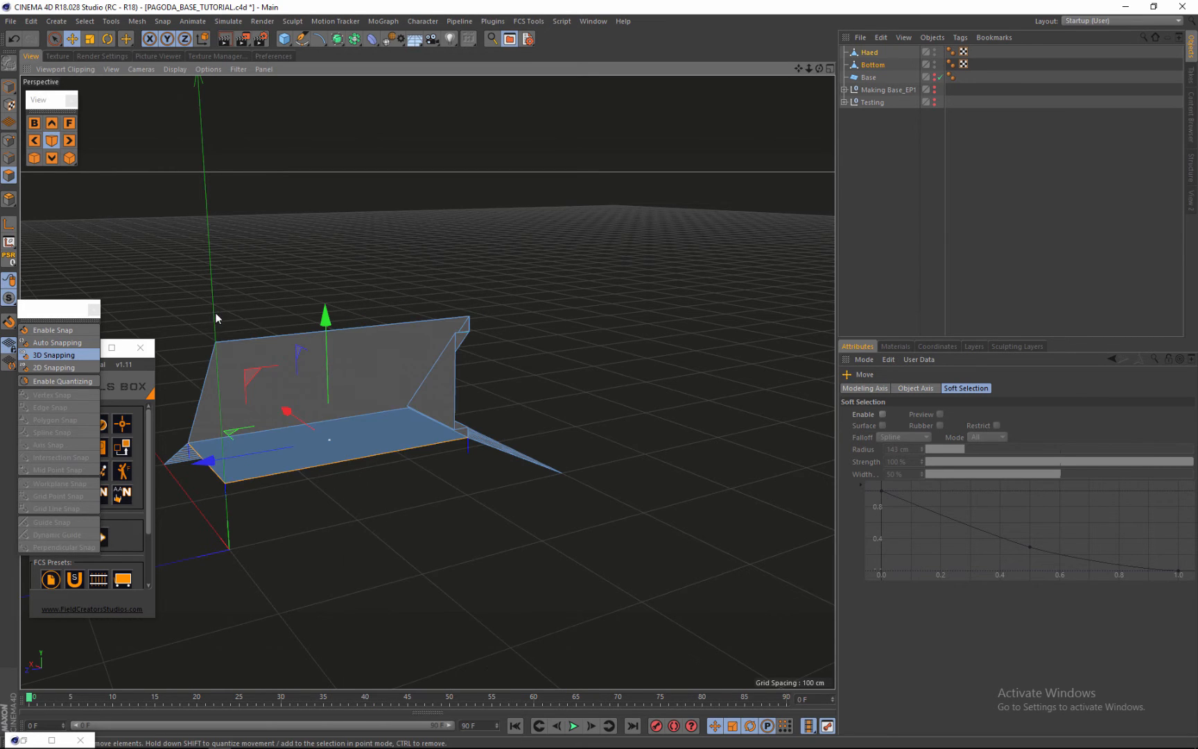
pyautogui.press('Delete')
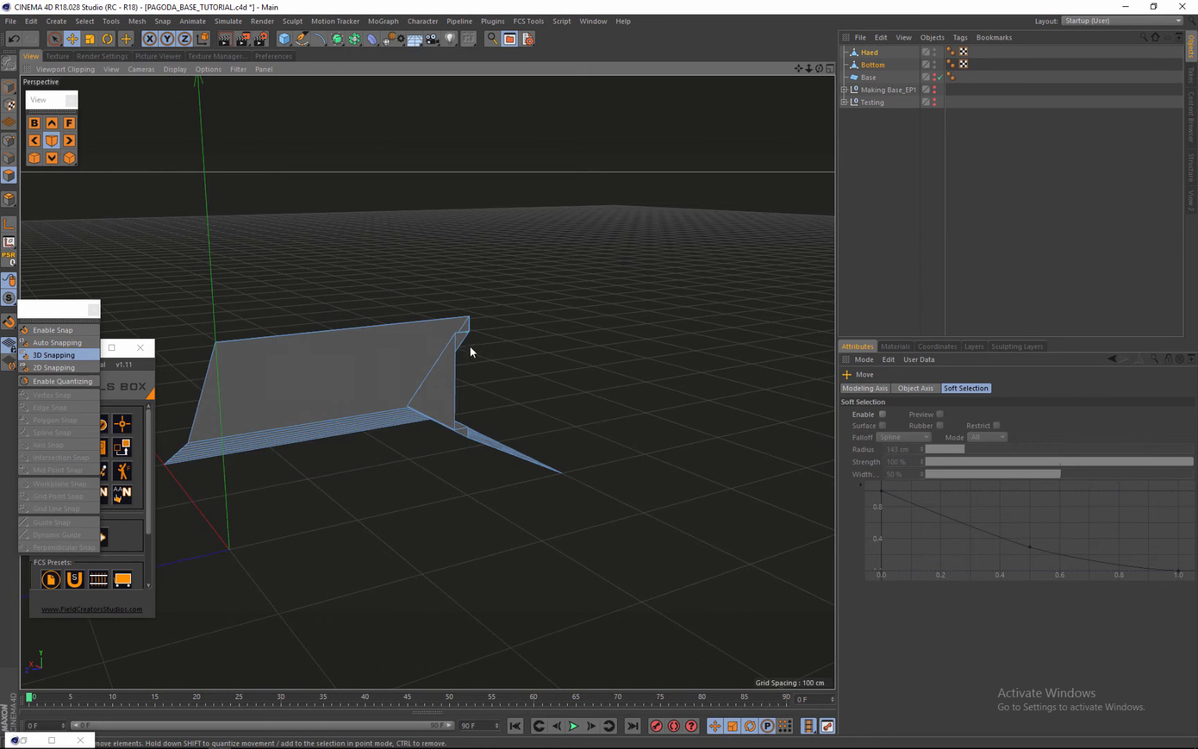
# Examine the quarter roof's outer slope, ridge end and gable.
pyautogui.scroll(-3, 470, 346)
pyautogui.scroll(3, 353, 448)
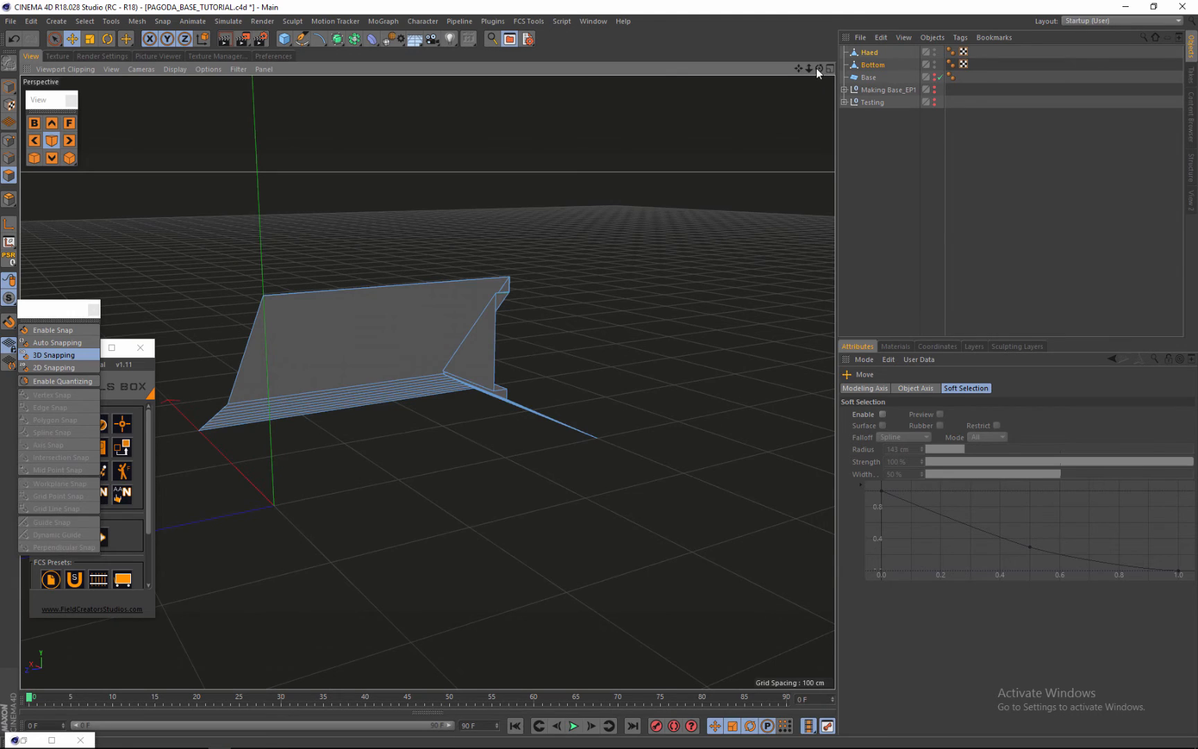
pyautogui.moveTo(819, 68); pyautogui.dragTo(724, 133)
pyautogui.scroll(3, 427, 235)
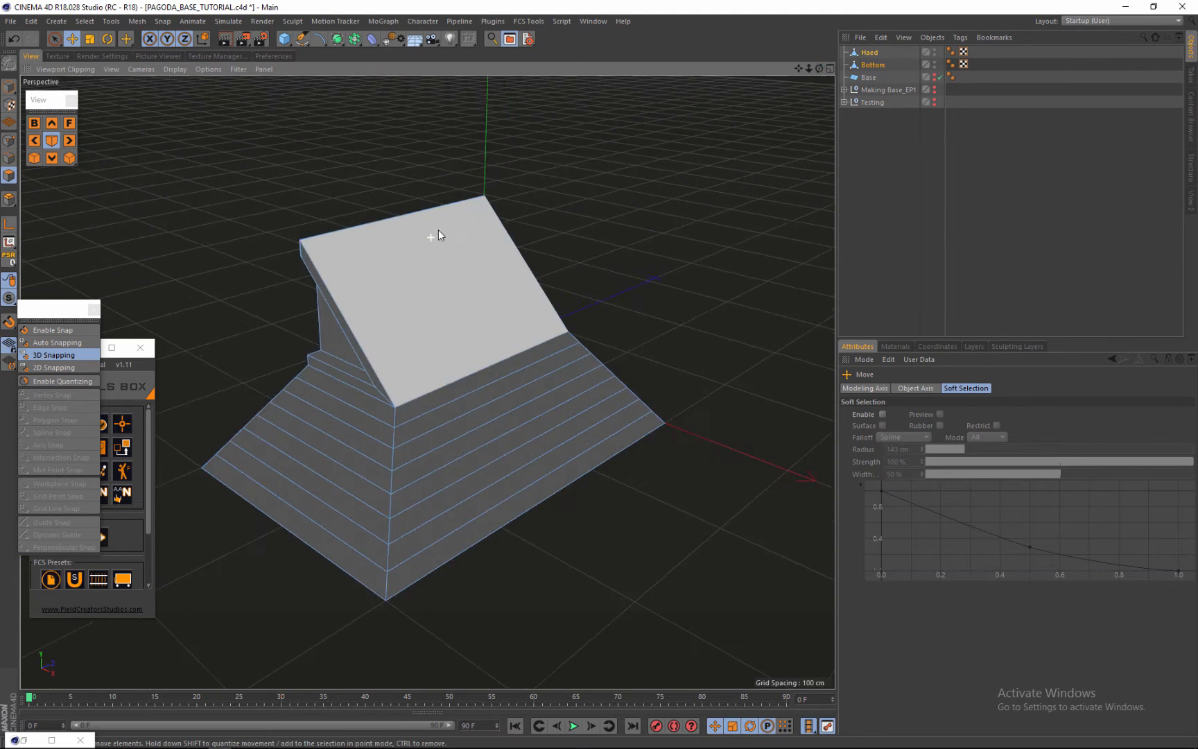
pyautogui.scroll(-4, 409, 321)
pyautogui.scroll(4, 575, 222)
pyautogui.scroll(-2, 565, 237)
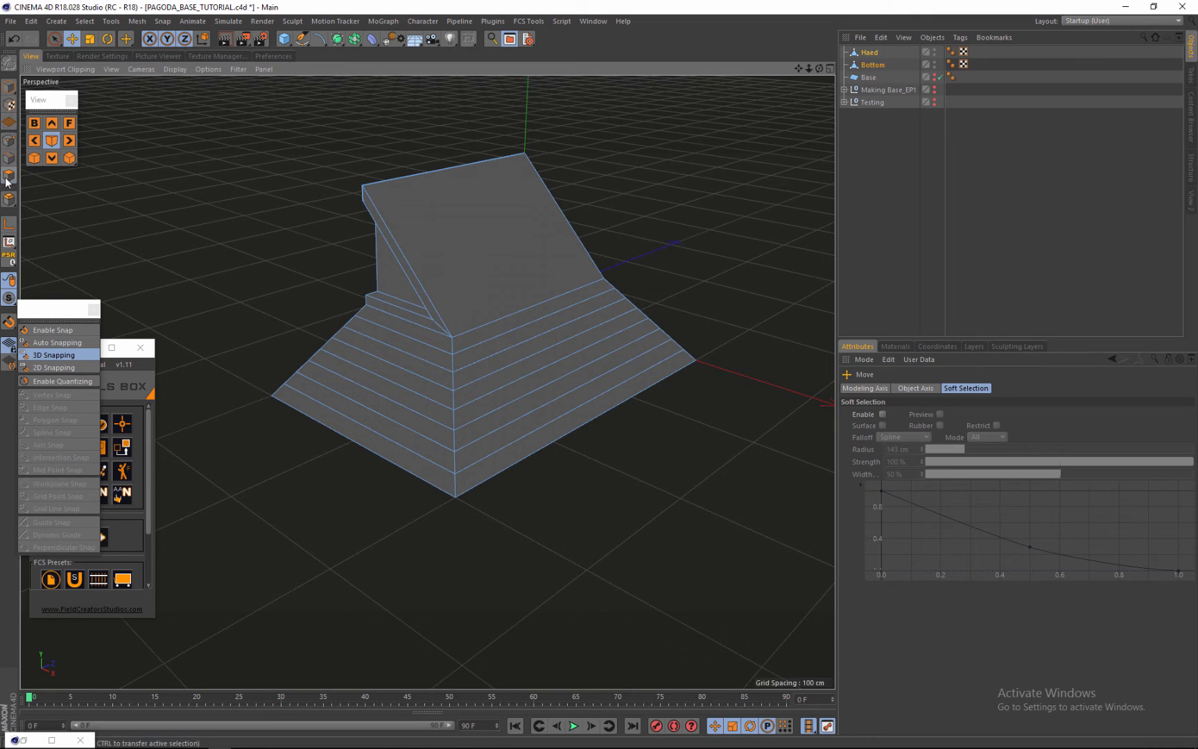
# Split Bottom's stepped strips below the gable into a separate object with Split and delete them from the original.
pyautogui.click(52, 39)
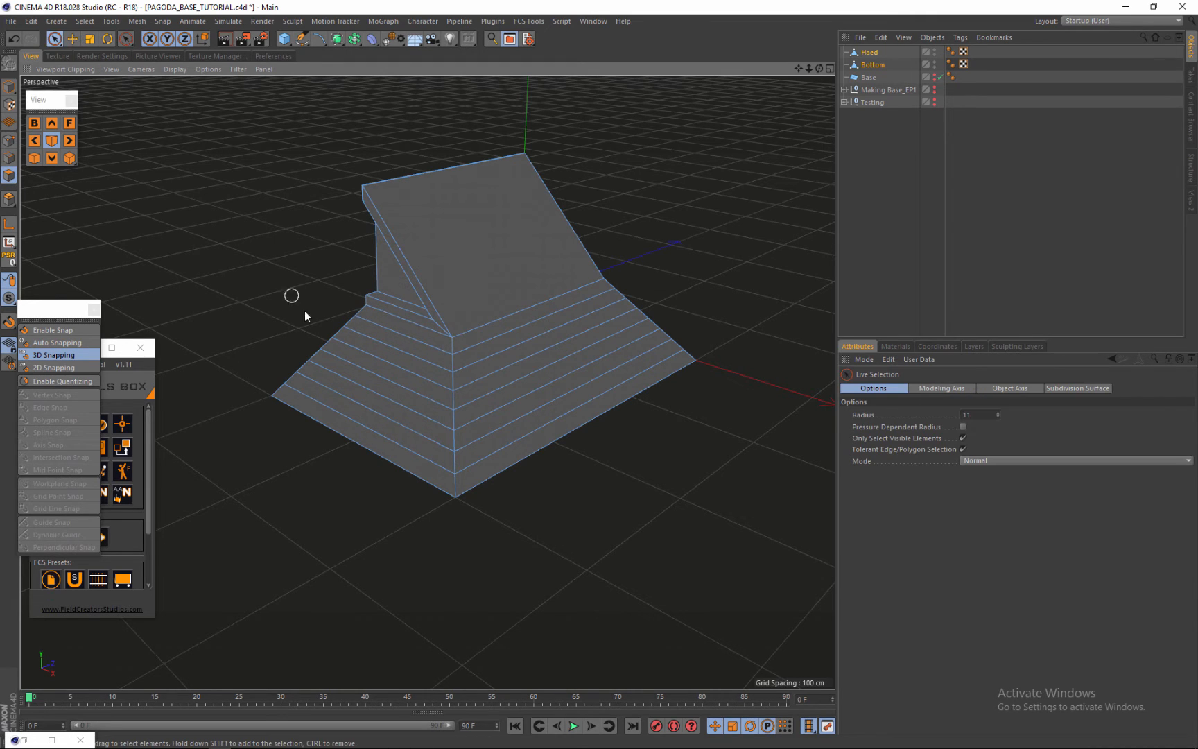
pyautogui.moveTo(405, 331); pyautogui.dragTo(347, 450)
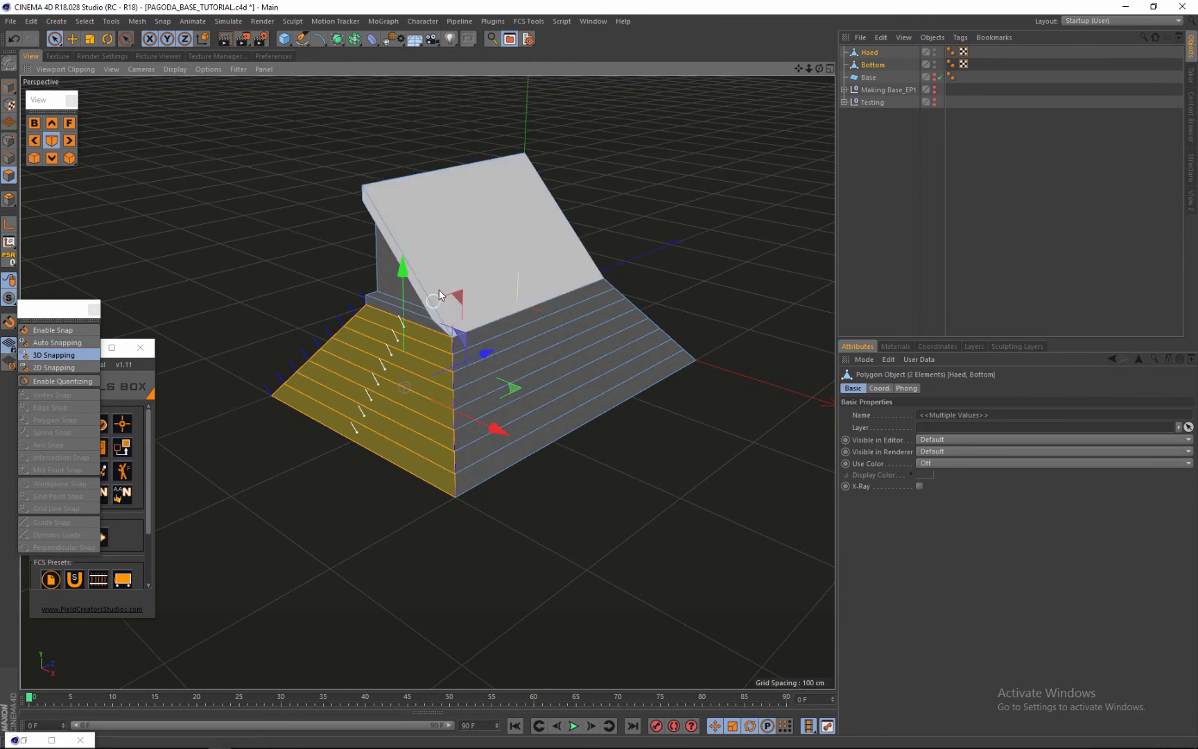
pyautogui.scroll(3, 390, 418)
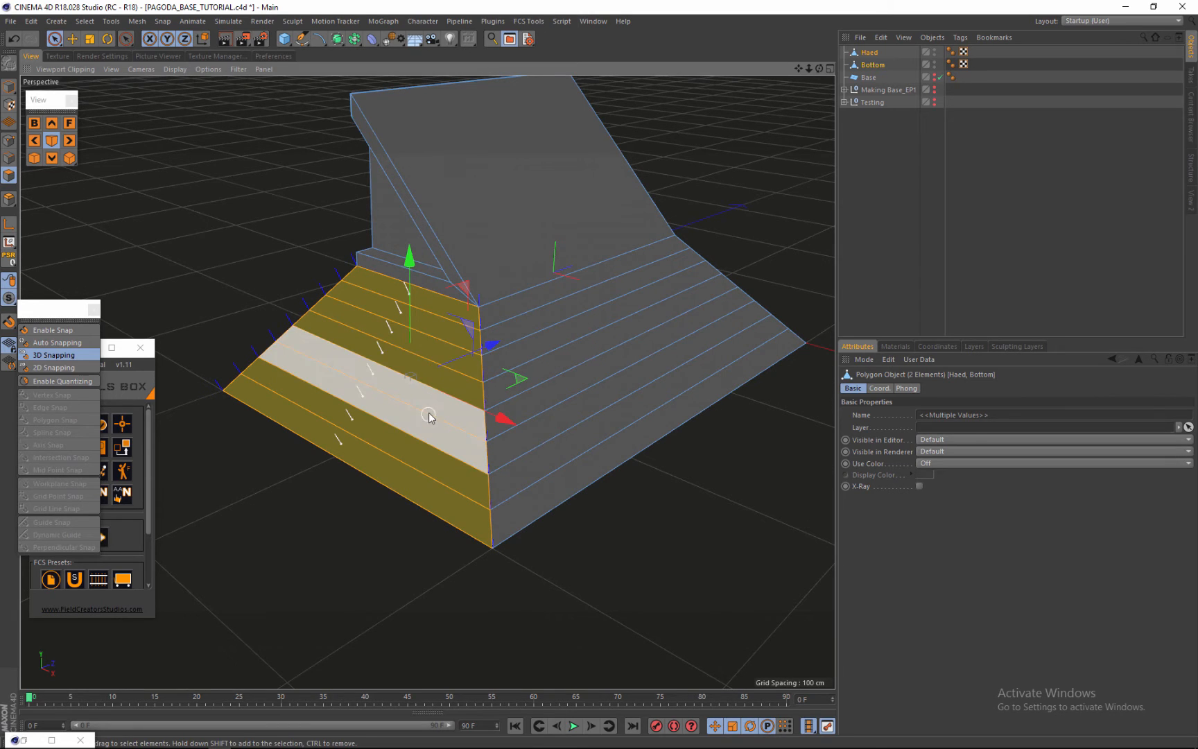
pyautogui.rightClick(433, 347)
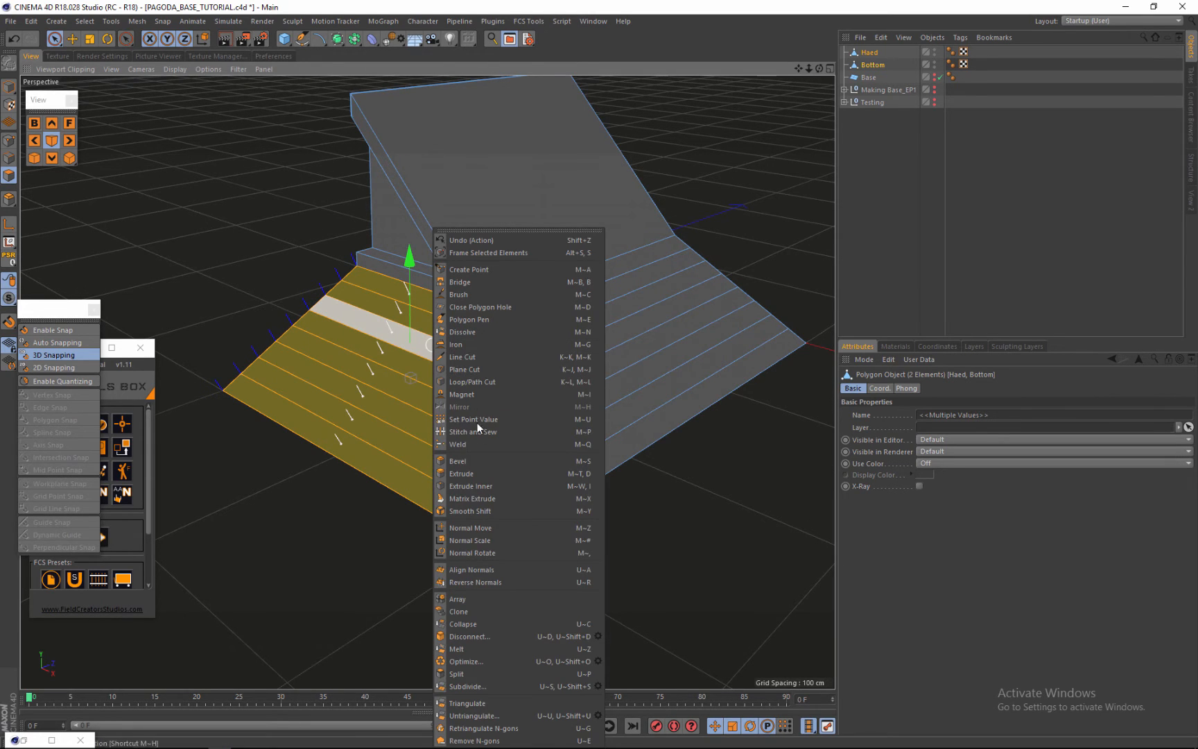
pyautogui.click(455, 674)
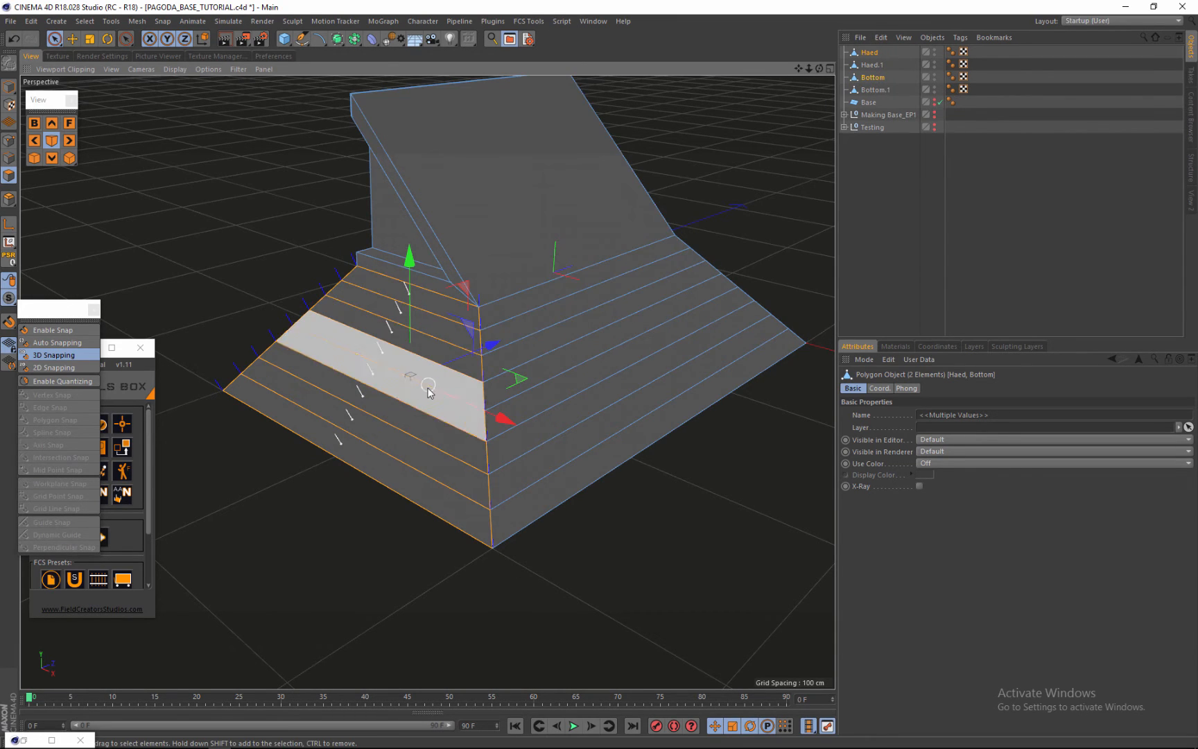
pyautogui.press('Delete')
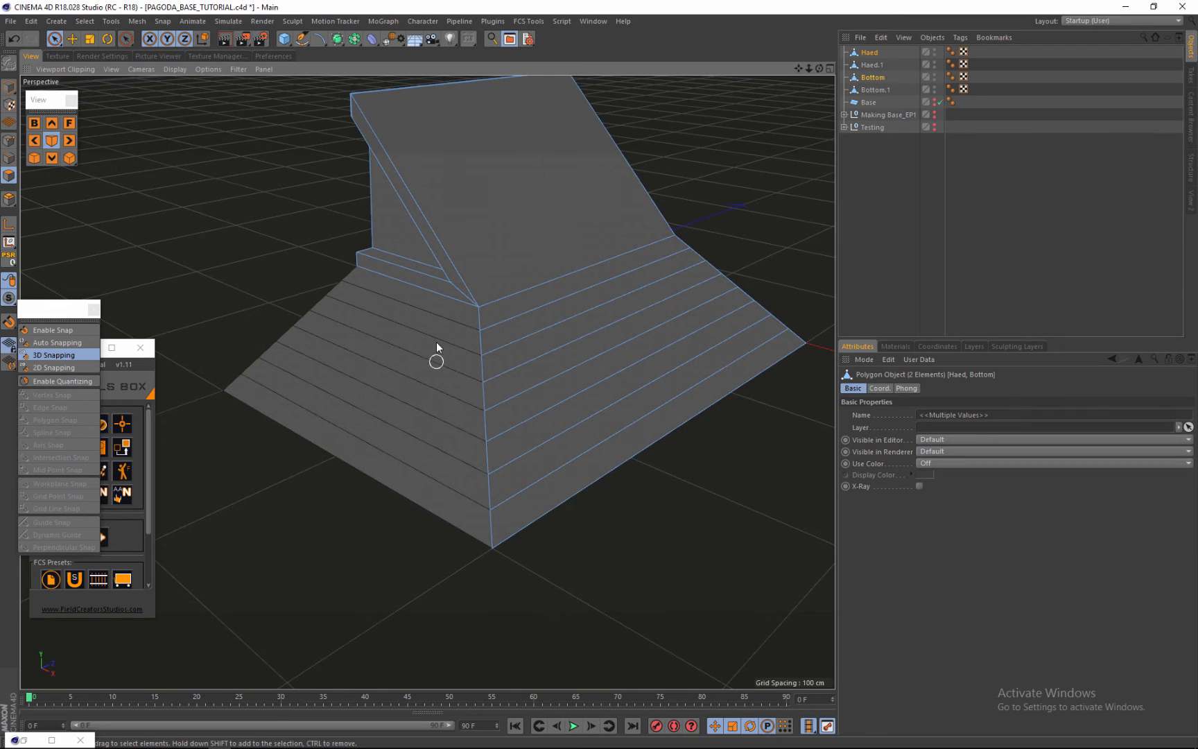
# Examine the separated Bottom and Bottom.1 pieces and how they meet along the roof's corner edge.
pyautogui.click(875, 90)
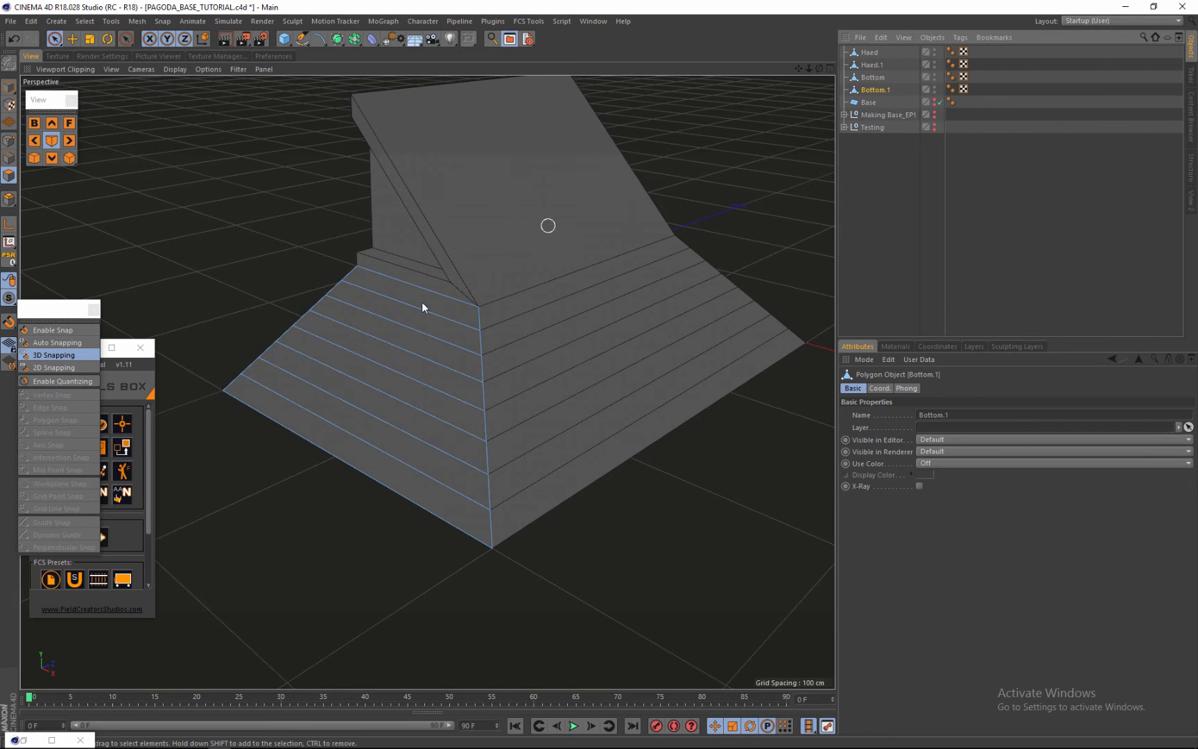
pyautogui.scroll(-3, 382, 343)
pyautogui.click(866, 78)
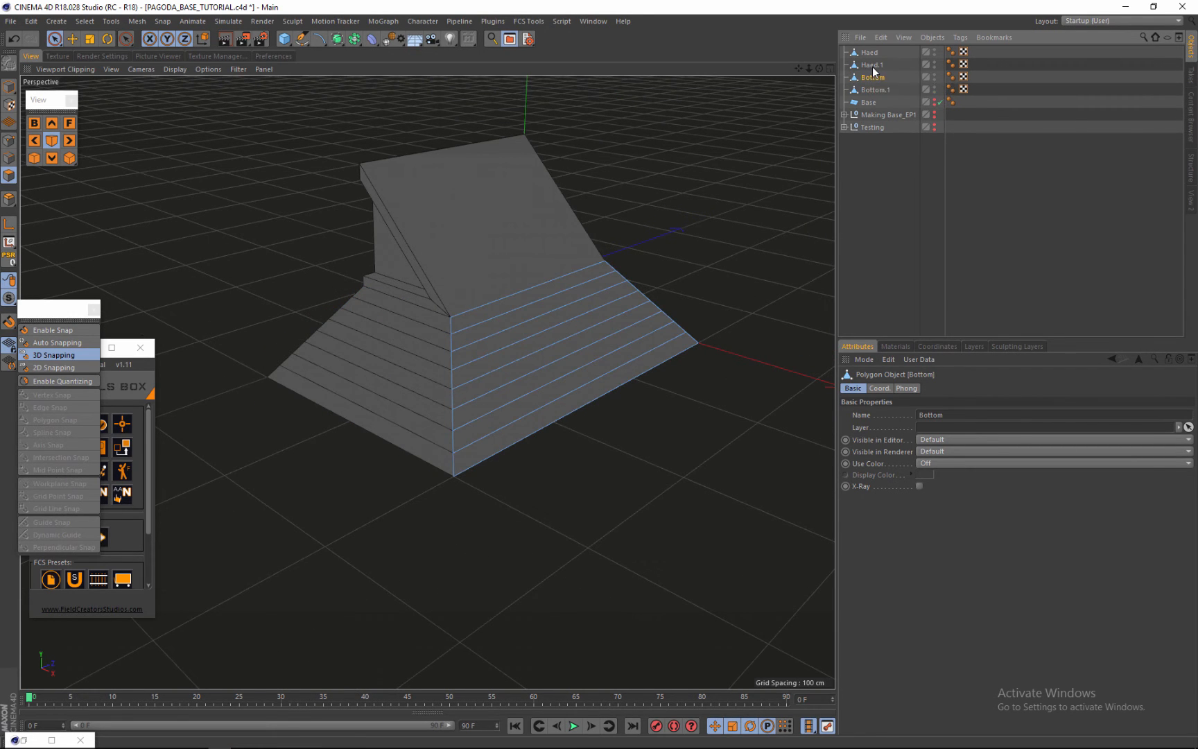
pyautogui.click(873, 67)
pyautogui.click(872, 77)
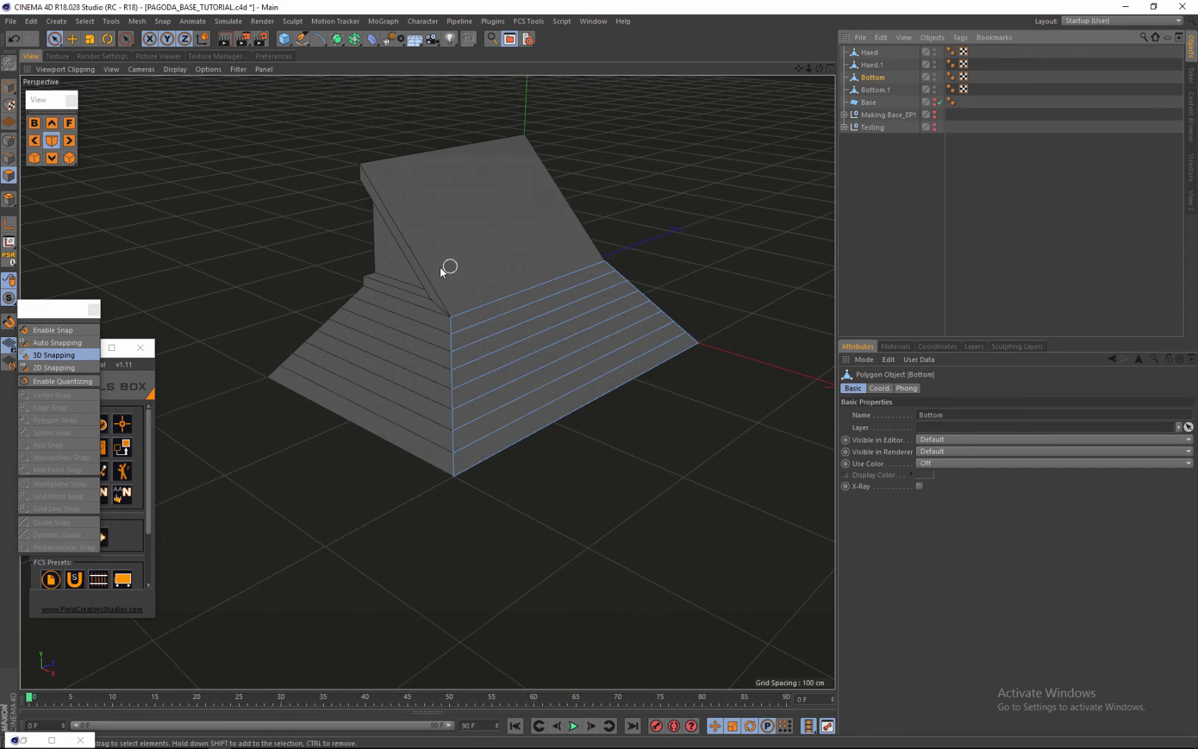
pyautogui.scroll(5, 431, 224)
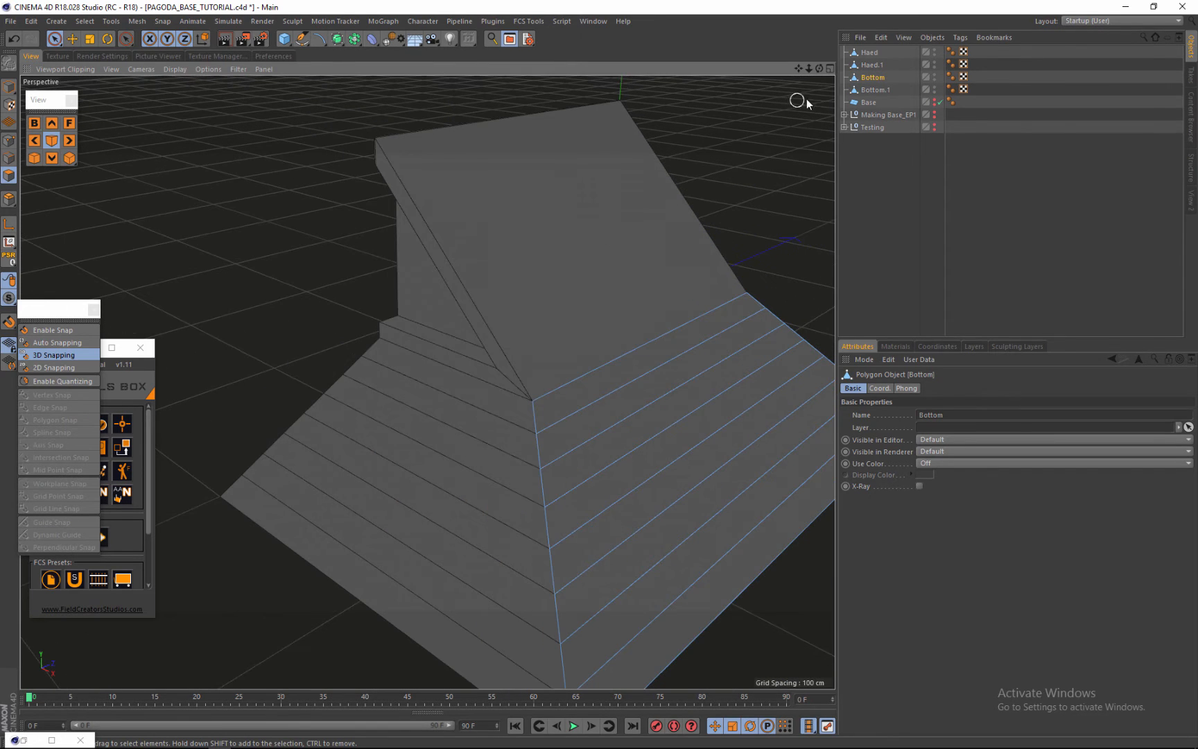
pyautogui.moveTo(818, 68); pyautogui.dragTo(527, 333)
pyautogui.scroll(4, 501, 314)
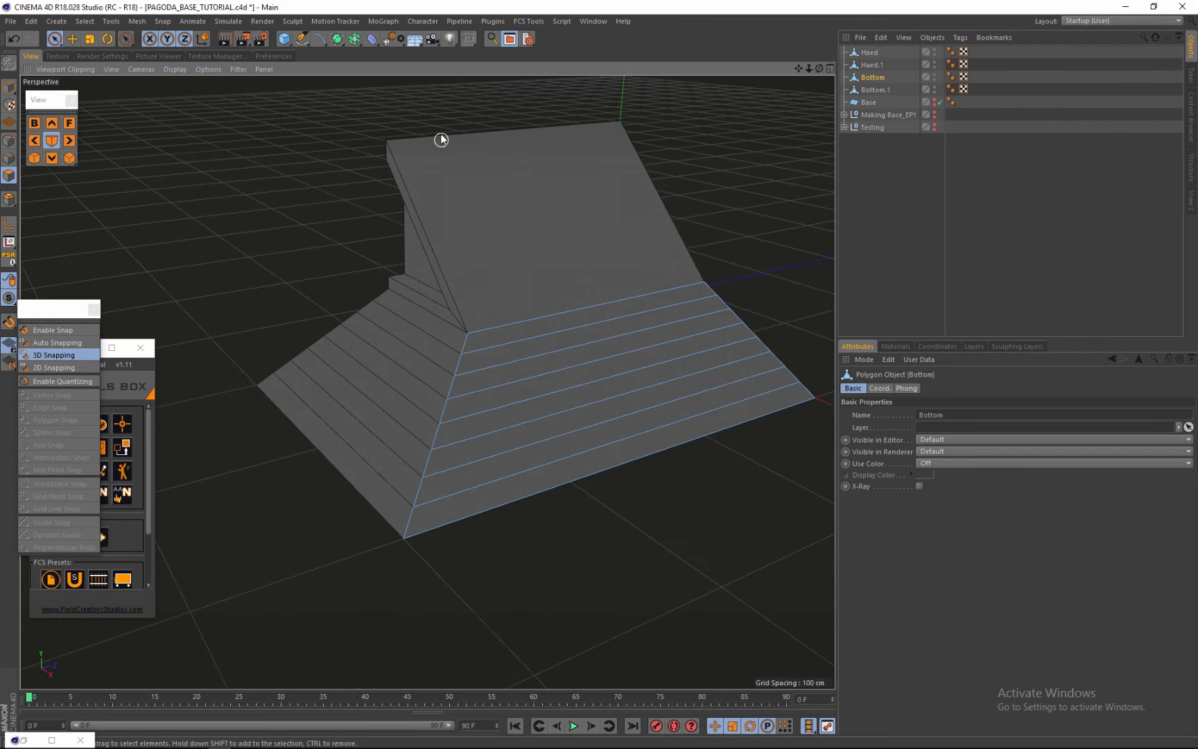
pyautogui.scroll(-4, 540, 289)
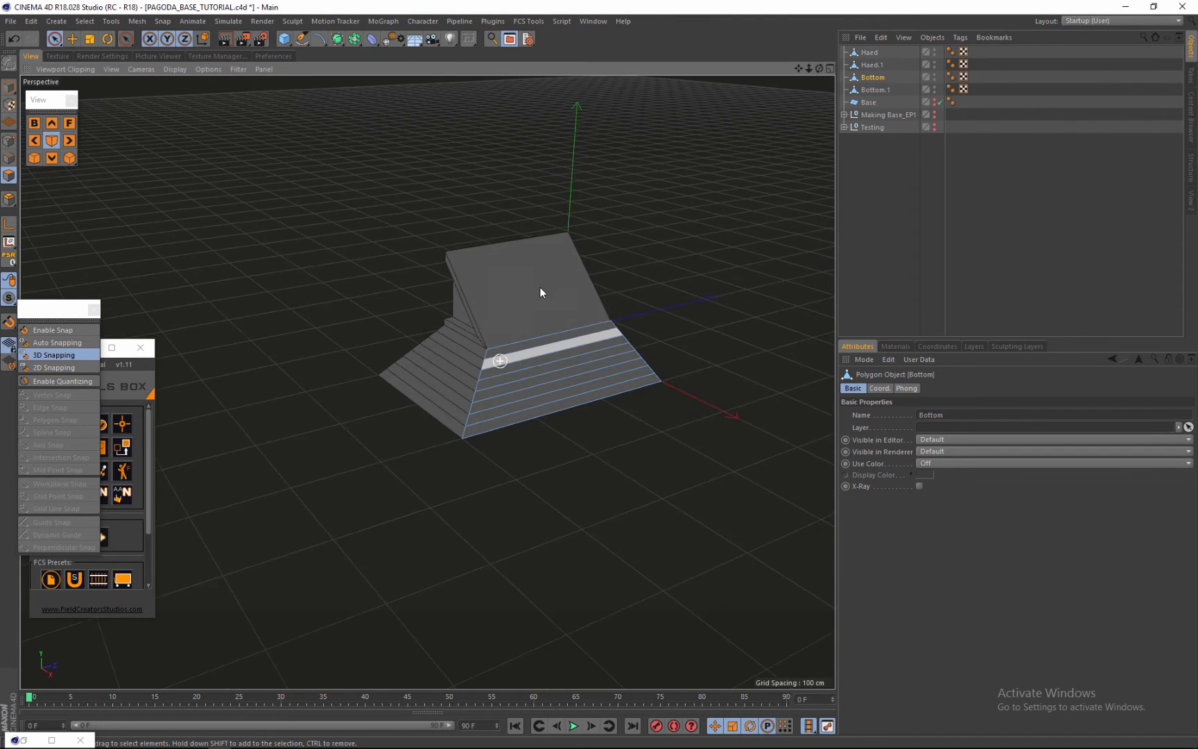
pyautogui.scroll(3, 483, 237)
pyautogui.scroll(2, 483, 237)
pyautogui.scroll(-3, 467, 545)
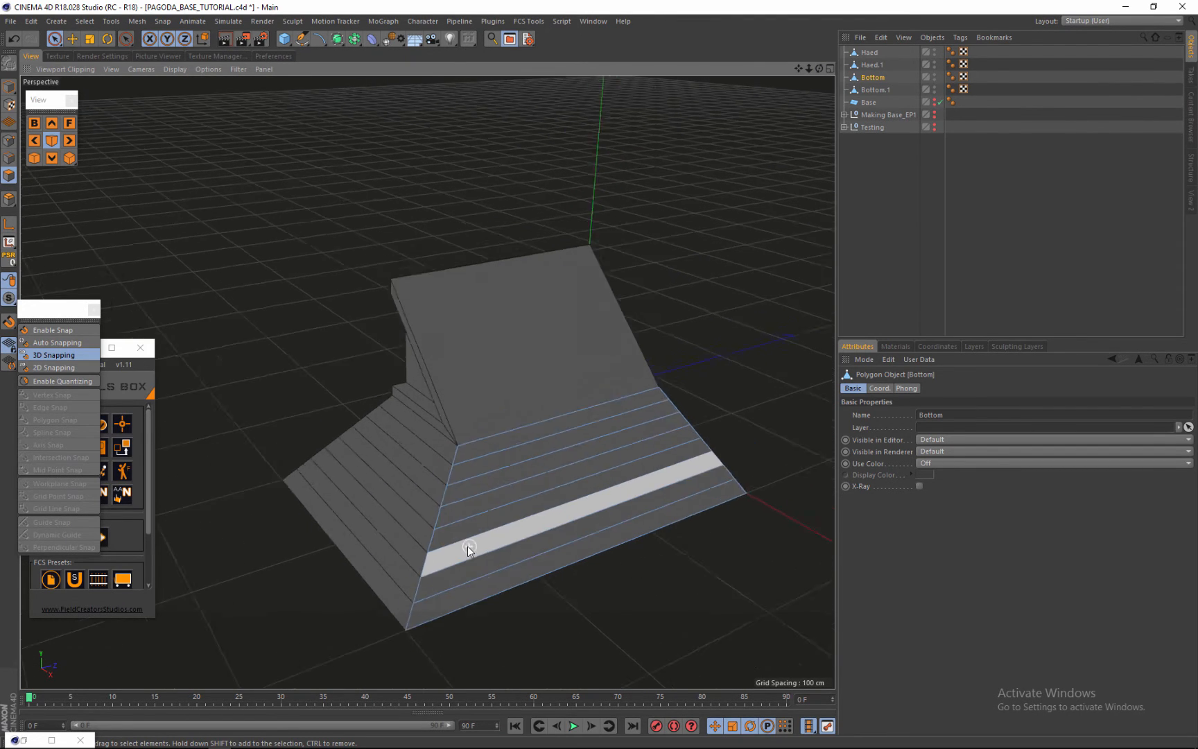
pyautogui.scroll(2, 512, 421)
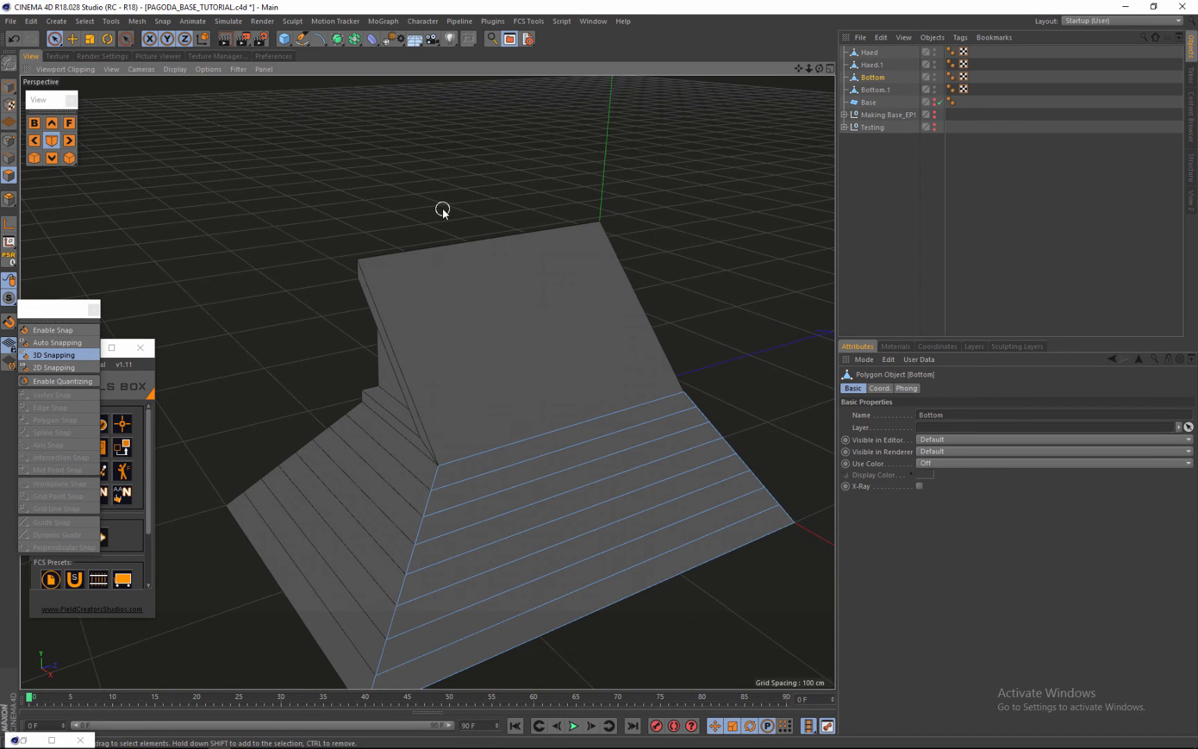
pyautogui.scroll(2, 477, 345)
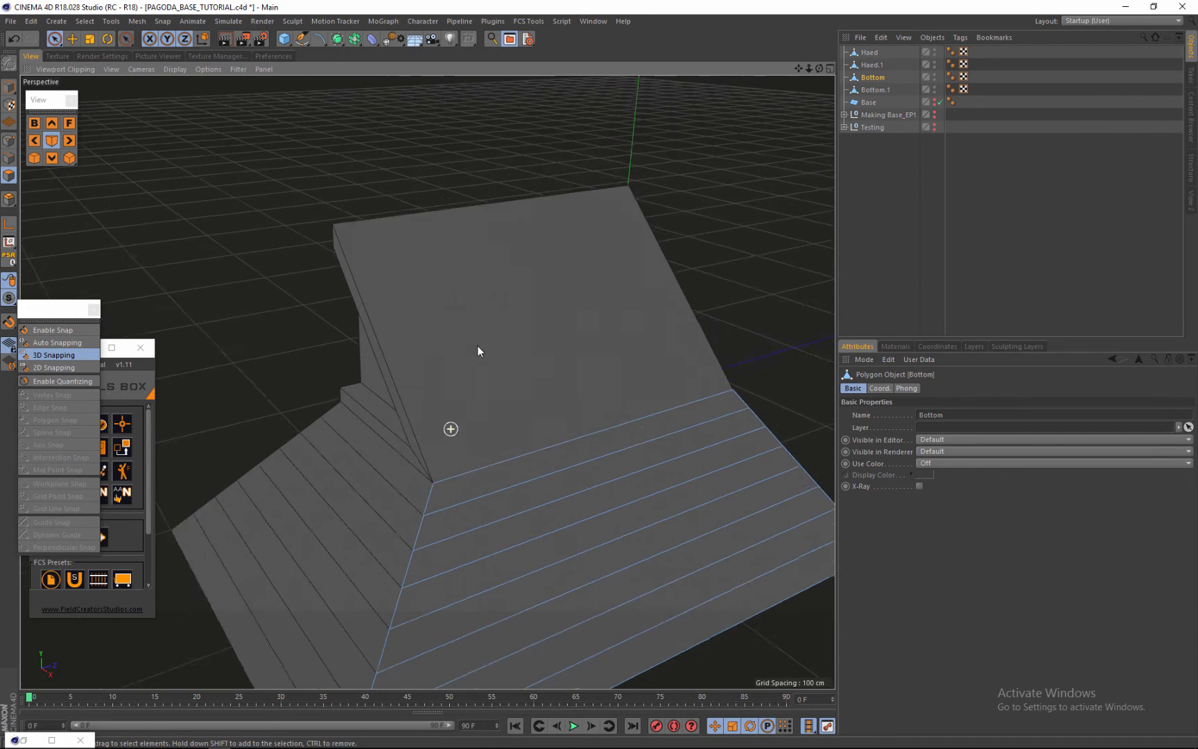
pyautogui.scroll(-4, 475, 327)
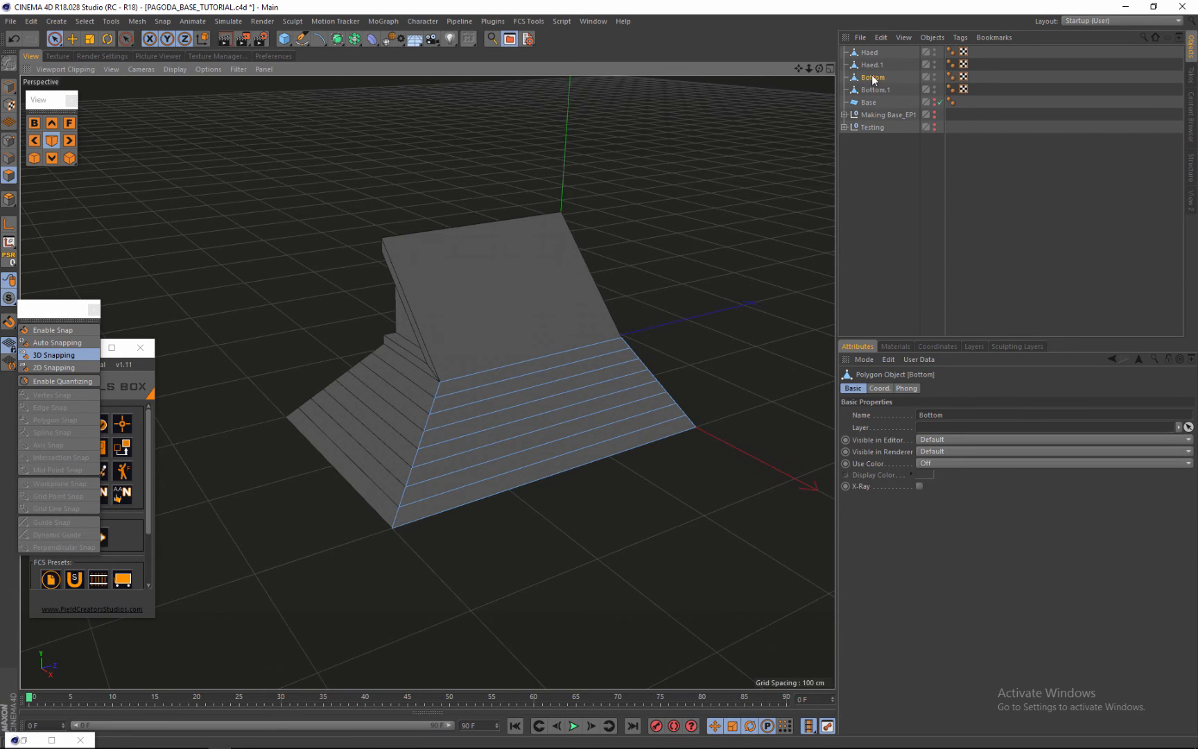
# Compare Haed with Haed.1 and delete the superfluous Haed.1 object left by the split.
pyautogui.click(869, 52)
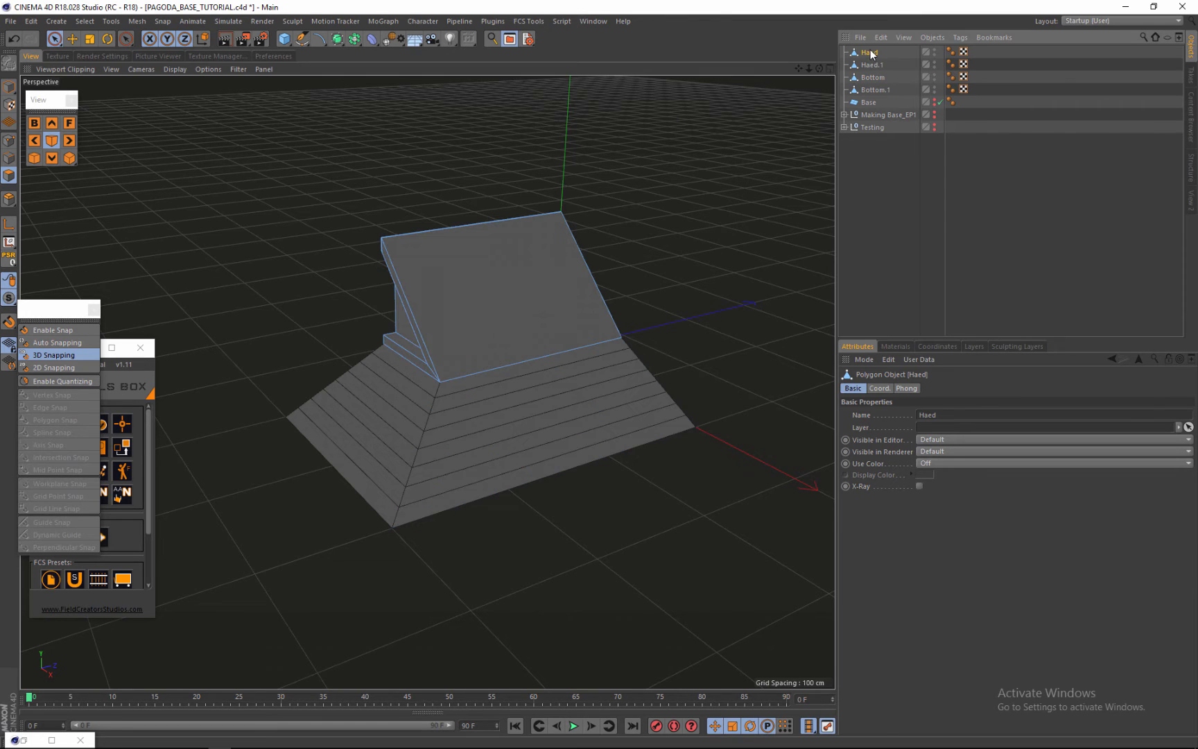
pyautogui.click(868, 66)
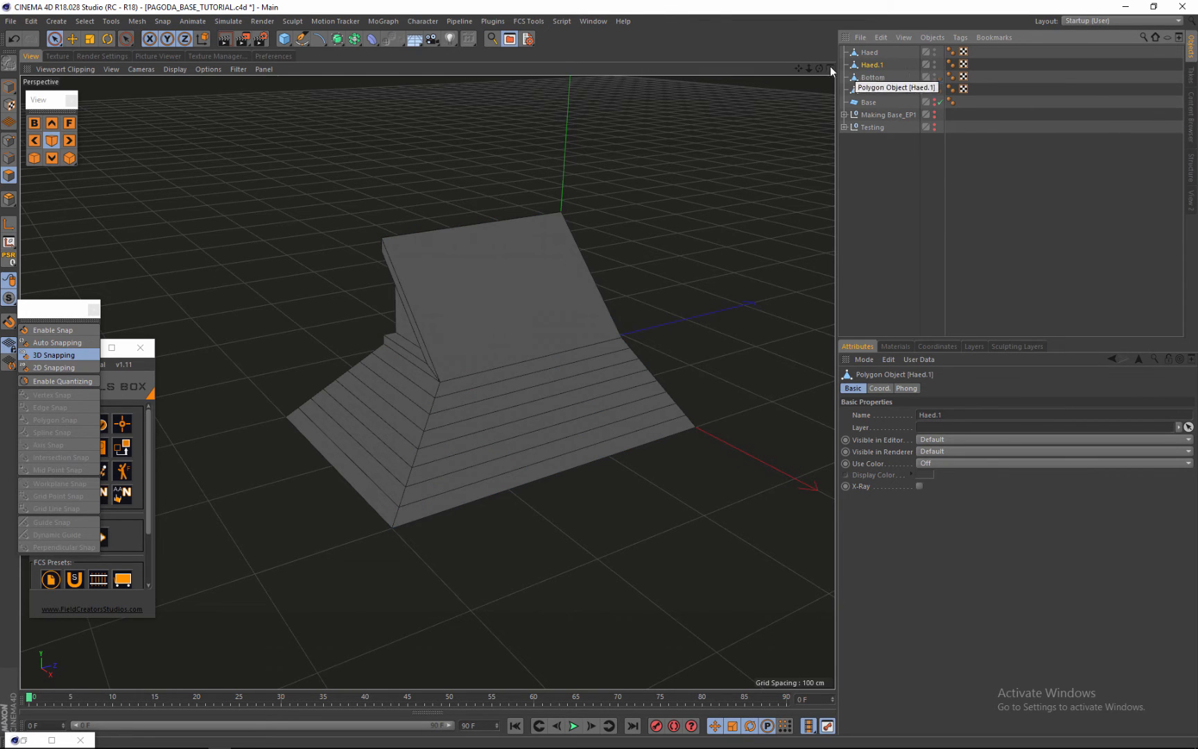
pyautogui.moveTo(818, 68); pyautogui.dragTo(599, 374)
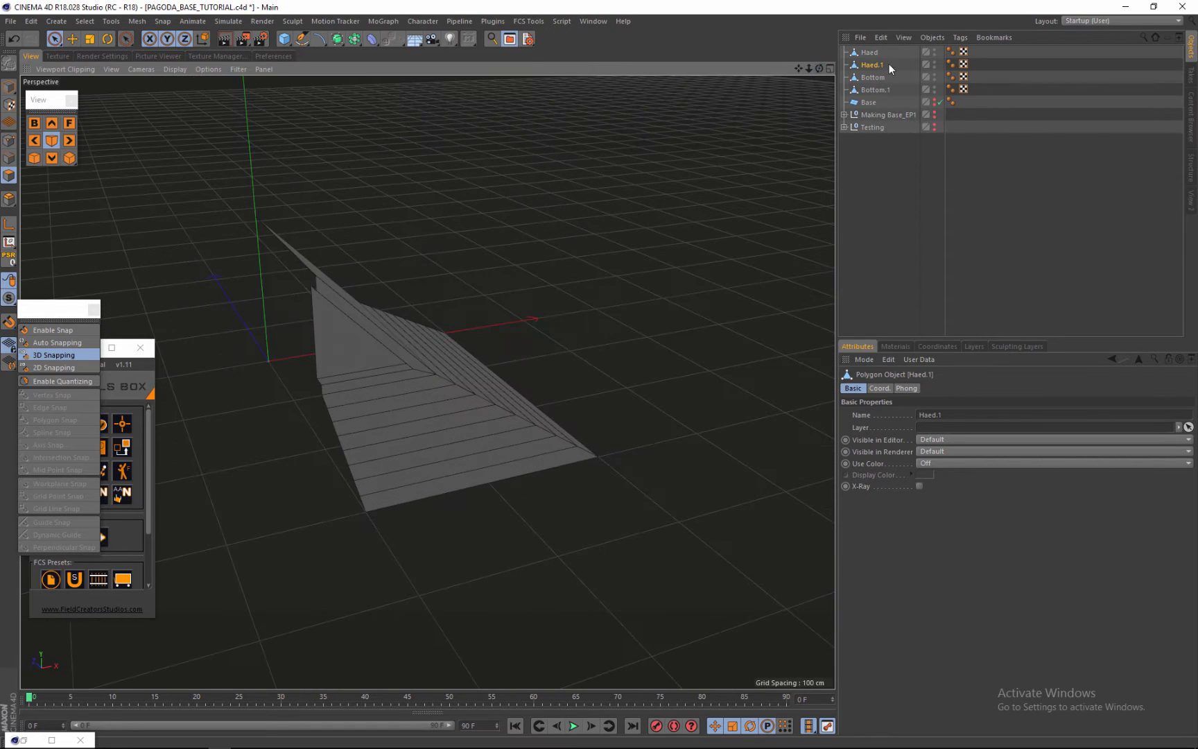
pyautogui.click(934, 64)
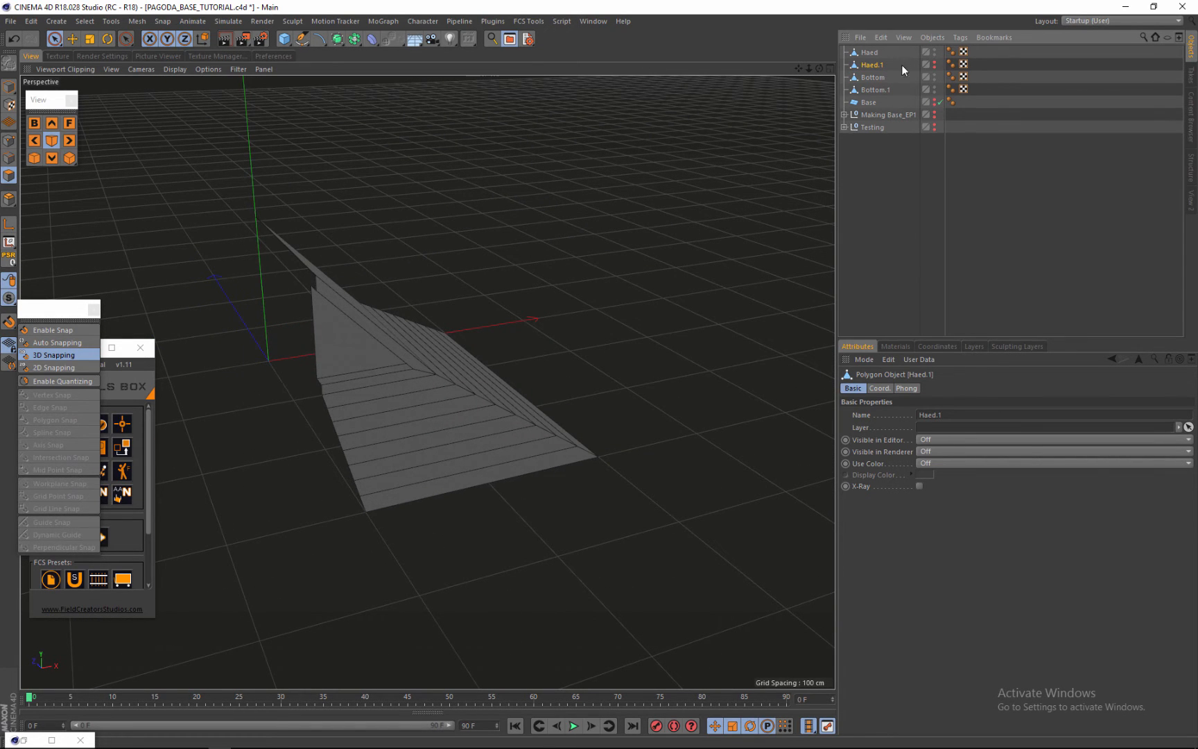
pyautogui.press('Delete')
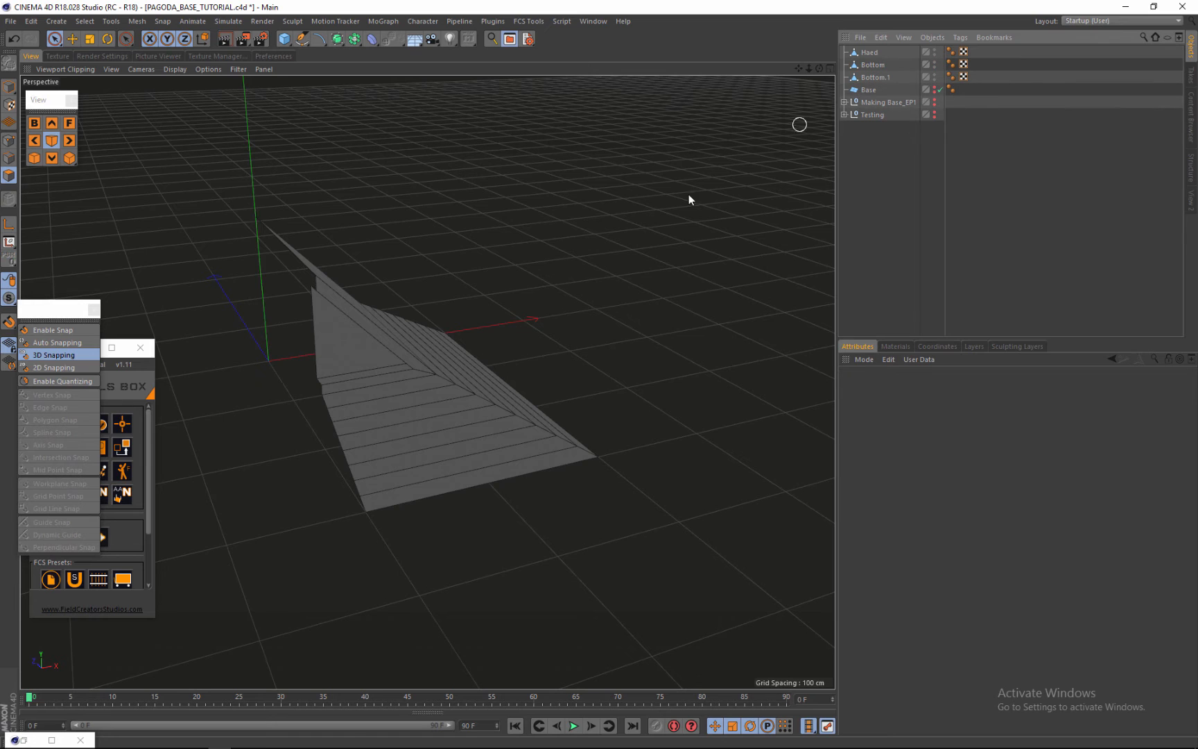
# Examine the quarter roof's gable, ridge overhang and stepped slopes up close and from the corner.
pyautogui.keyDown('alt'); pyautogui.moveTo(508, 278); pyautogui.dragTo(502, 280); pyautogui.keyUp('alt')
pyautogui.moveTo(351, 270)
pyautogui.keyDown('alt'); pyautogui.mouseDown(button='right')
pyautogui.moveTo(342, 251)
pyautogui.moveTo(351, 276)
pyautogui.mouseUp(button='right'); pyautogui.keyUp('alt')
pyautogui.keyDown('alt'); pyautogui.moveTo(307, 326); pyautogui.dragTo(309, 323); pyautogui.keyUp('alt')
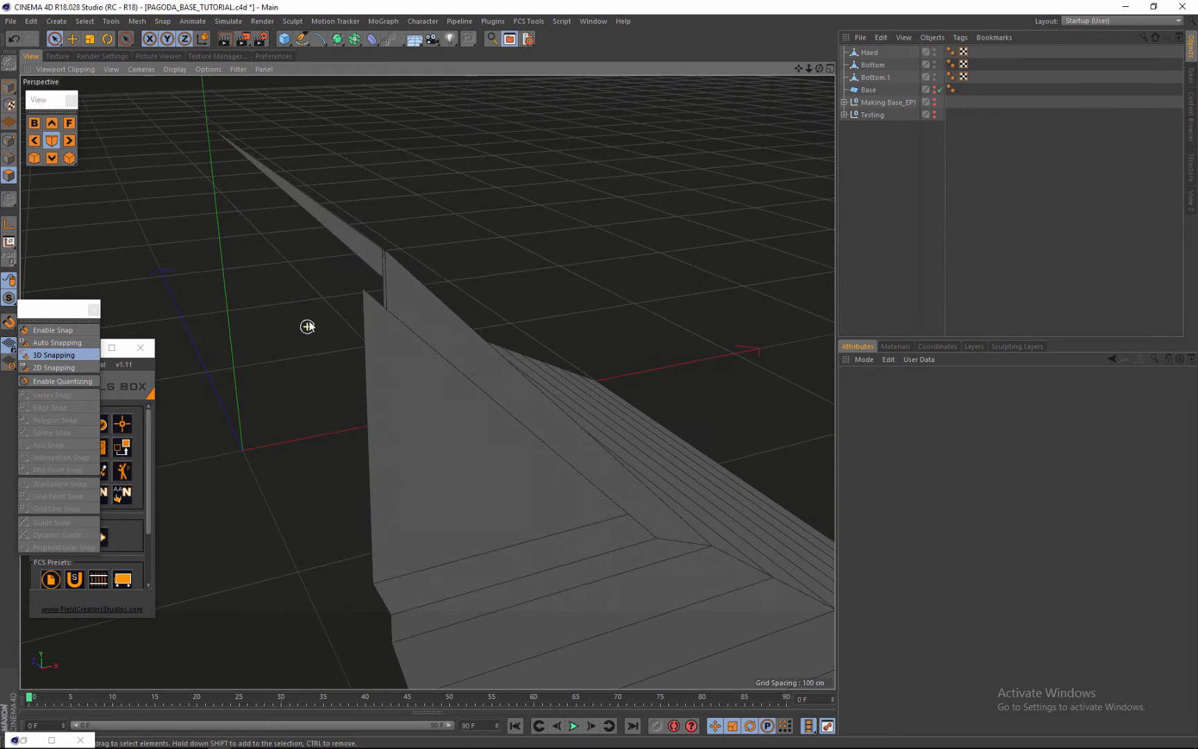
pyautogui.keyDown('alt'); pyautogui.moveTo(369, 262); pyautogui.dragTo(318, 274, button='right'); pyautogui.keyUp('alt')
pyautogui.keyDown('alt'); pyautogui.moveTo(499, 404); pyautogui.dragTo(516, 402, button='right'); pyautogui.keyUp('alt')
pyautogui.moveTo(513, 402)
pyautogui.keyDown('alt'); pyautogui.mouseDown(button='right')
pyautogui.moveTo(334, 399)
pyautogui.moveTo(513, 387)
pyautogui.mouseUp(button='right'); pyautogui.keyUp('alt')
pyautogui.moveTo(819, 69); pyautogui.dragTo(541, 350)
pyautogui.scroll(-2, 451, 223)
pyautogui.scroll(2, 369, 260)
pyautogui.scroll(-4, 367, 244)
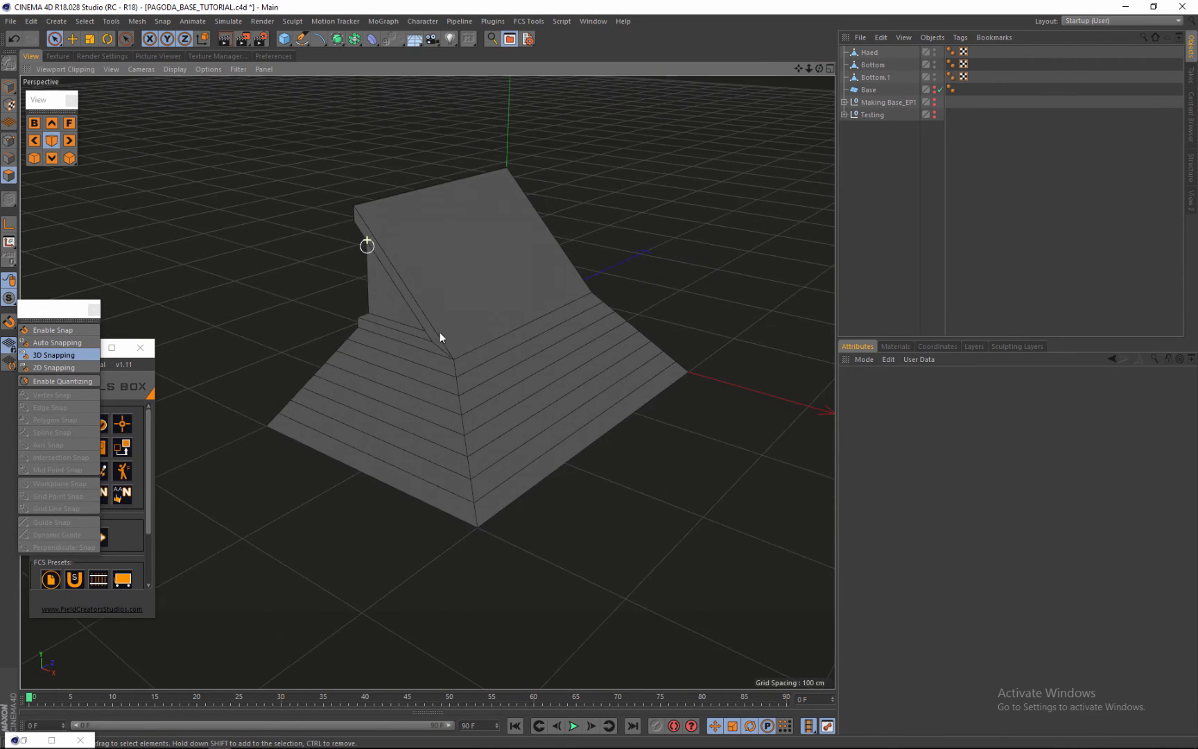
pyautogui.scroll(2, 454, 360)
# Merge Haed and Bottom into one object with Connect Objects + Delete.
pyautogui.click(879, 66)
pyautogui.click(871, 53)
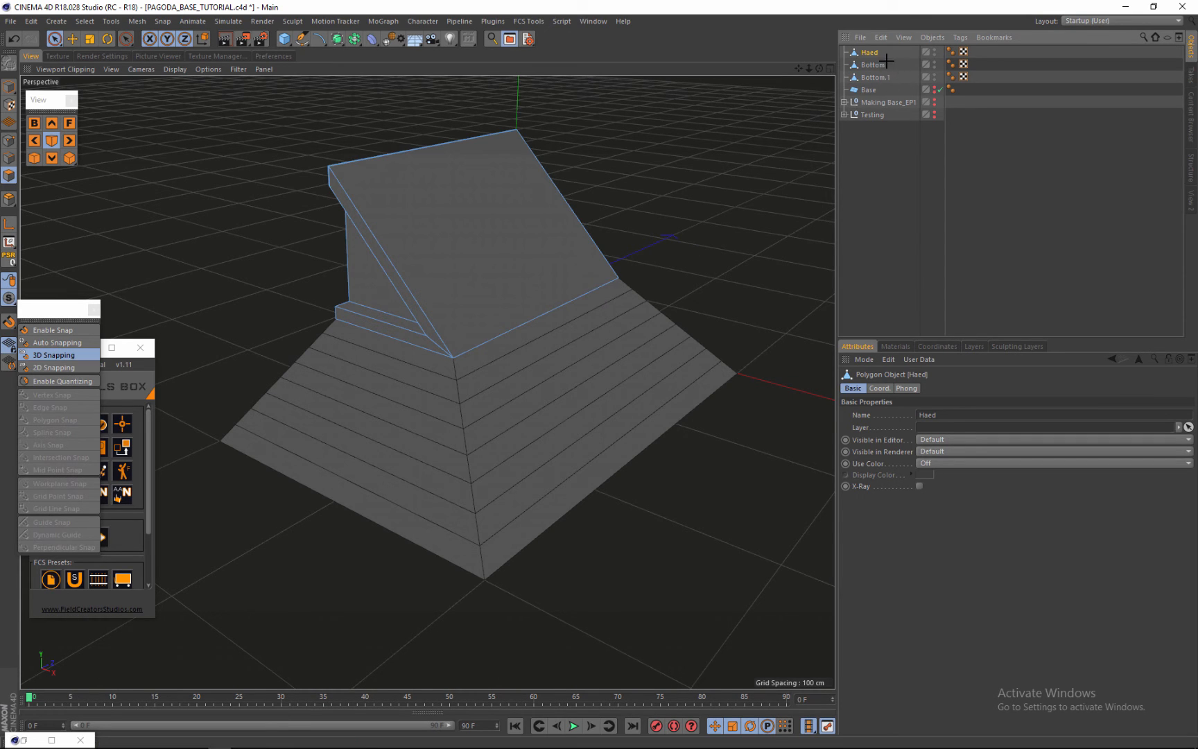
pyautogui.rightClick(860, 50)
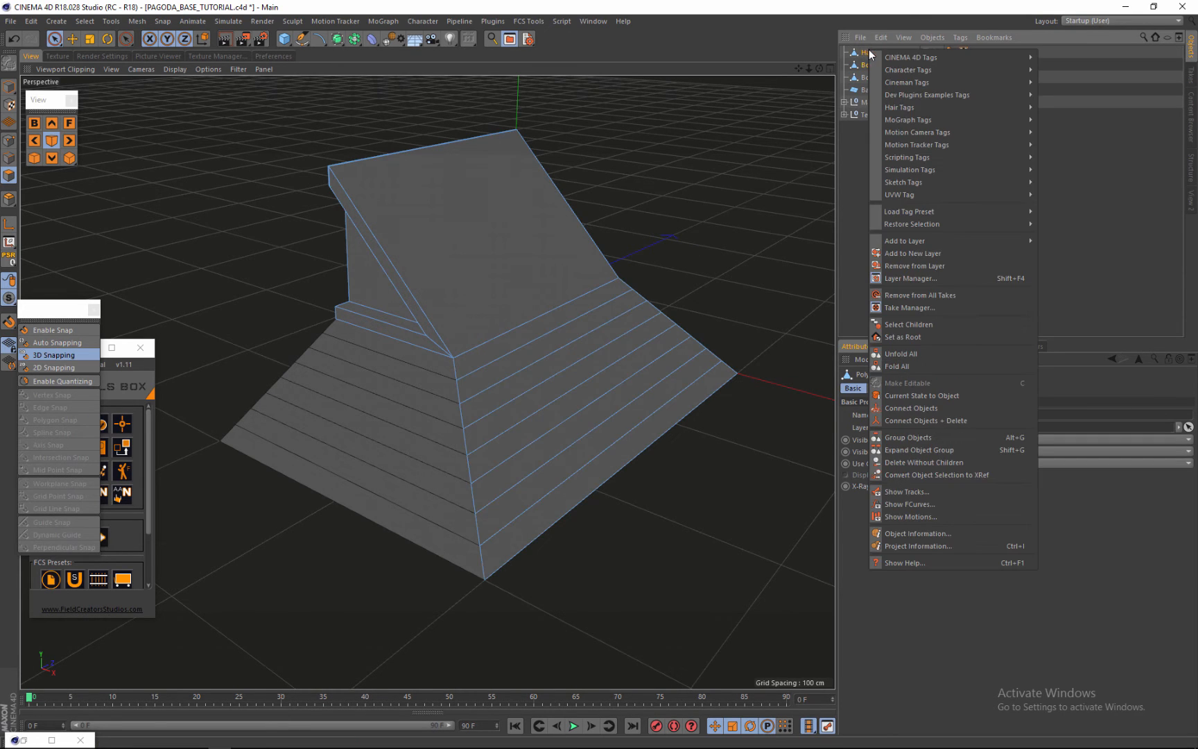
pyautogui.click(922, 421)
pyautogui.keyDown('alt'); pyautogui.moveTo(445, 221); pyautogui.dragTo(460, 176); pyautogui.keyUp('alt')
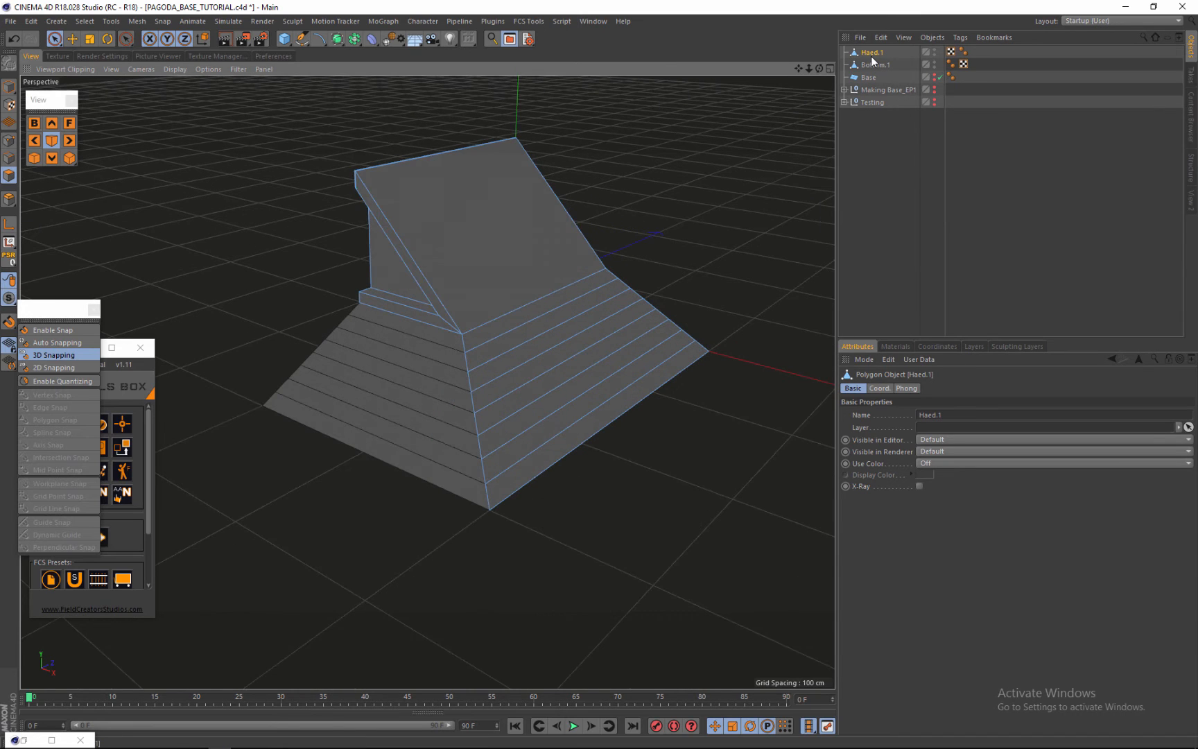
# Select the large upper slope polygon and all stepped strips beneath it on the merged roof object.
pyautogui.moveTo(819, 68)
pyautogui.mouseDown()
pyautogui.moveTo(596, 373)
pyautogui.moveTo(804, 74)
pyautogui.mouseUp()
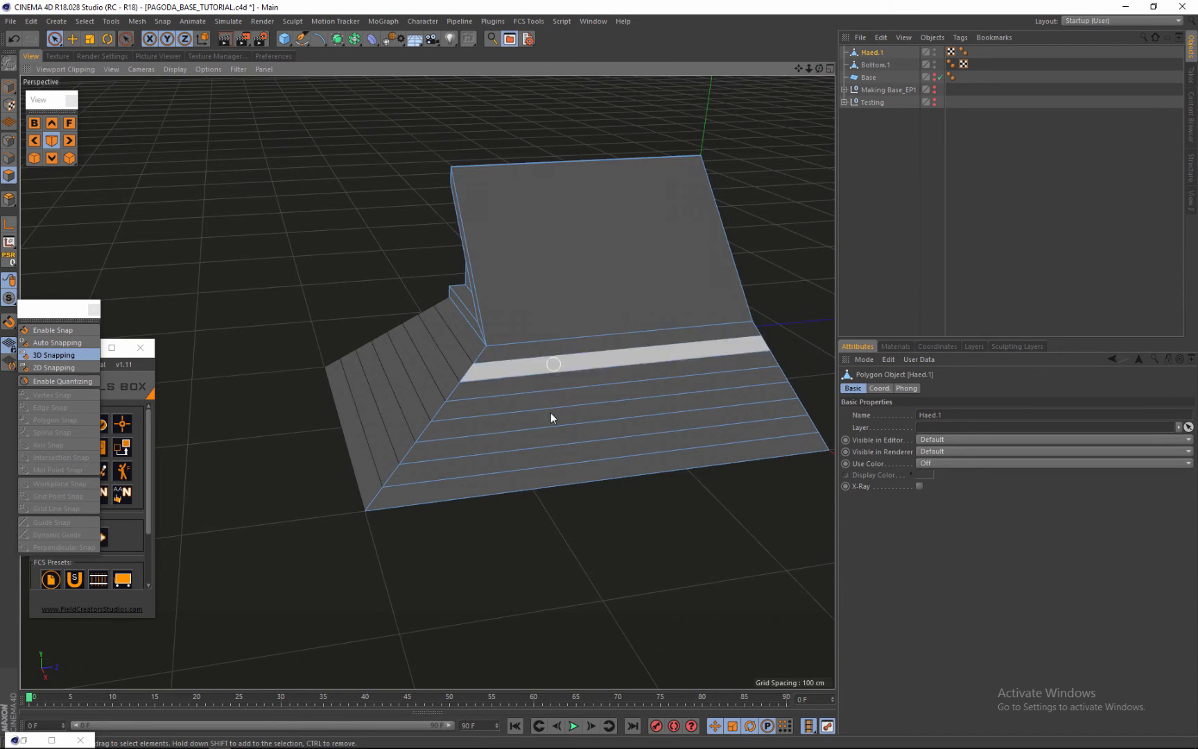
pyautogui.moveTo(549, 206); pyautogui.dragTo(547, 479)
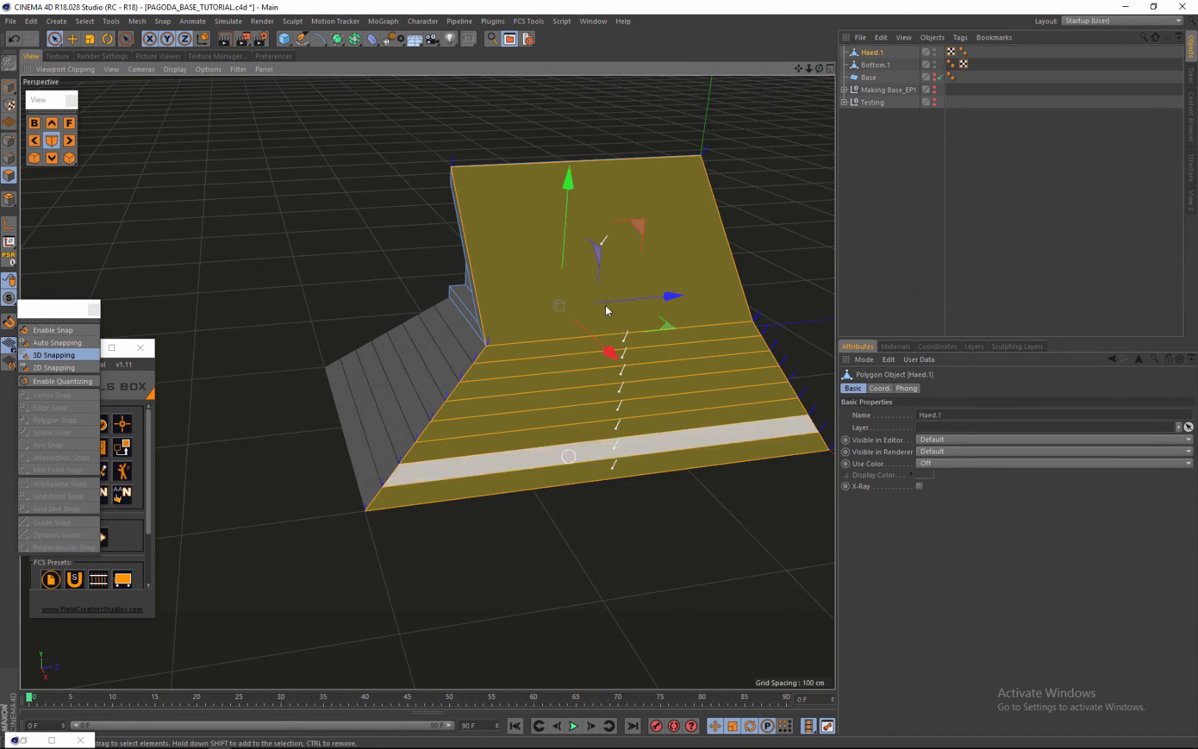
pyautogui.moveTo(819, 66)
pyautogui.mouseDown()
pyautogui.moveTo(601, 374)
pyautogui.moveTo(819, 68)
pyautogui.mouseUp()
pyautogui.scroll(-1, 693, 190)
pyautogui.scroll(3, 685, 204)
pyautogui.scroll(-2, 678, 272)
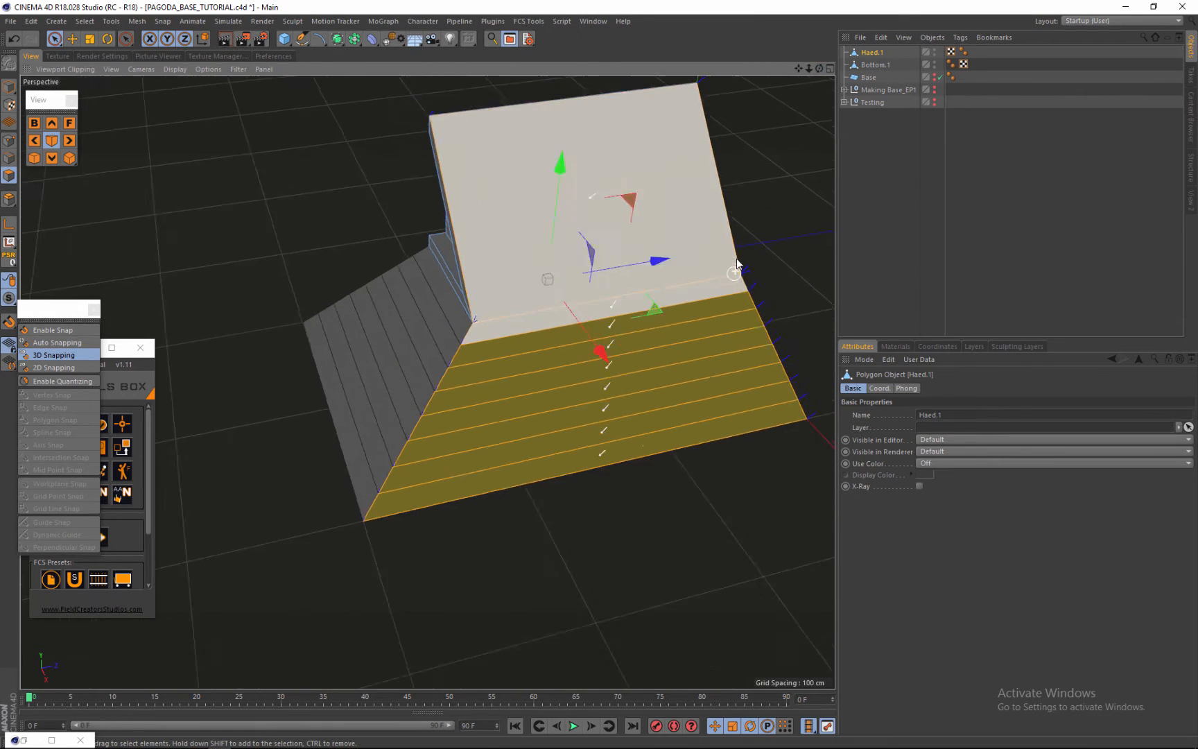
pyautogui.scroll(5, 736, 259)
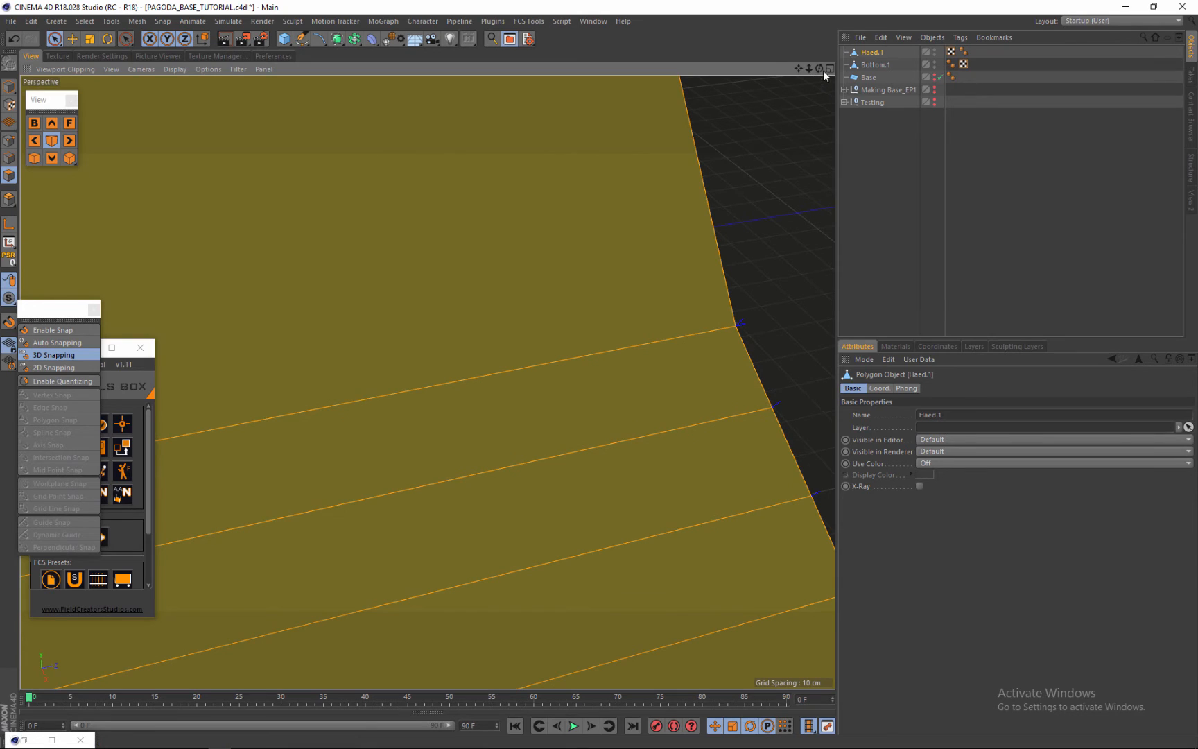
# Try moving the end point of the seam between the upper slope and the first strip, and undo the move.
pyautogui.click(9, 140)
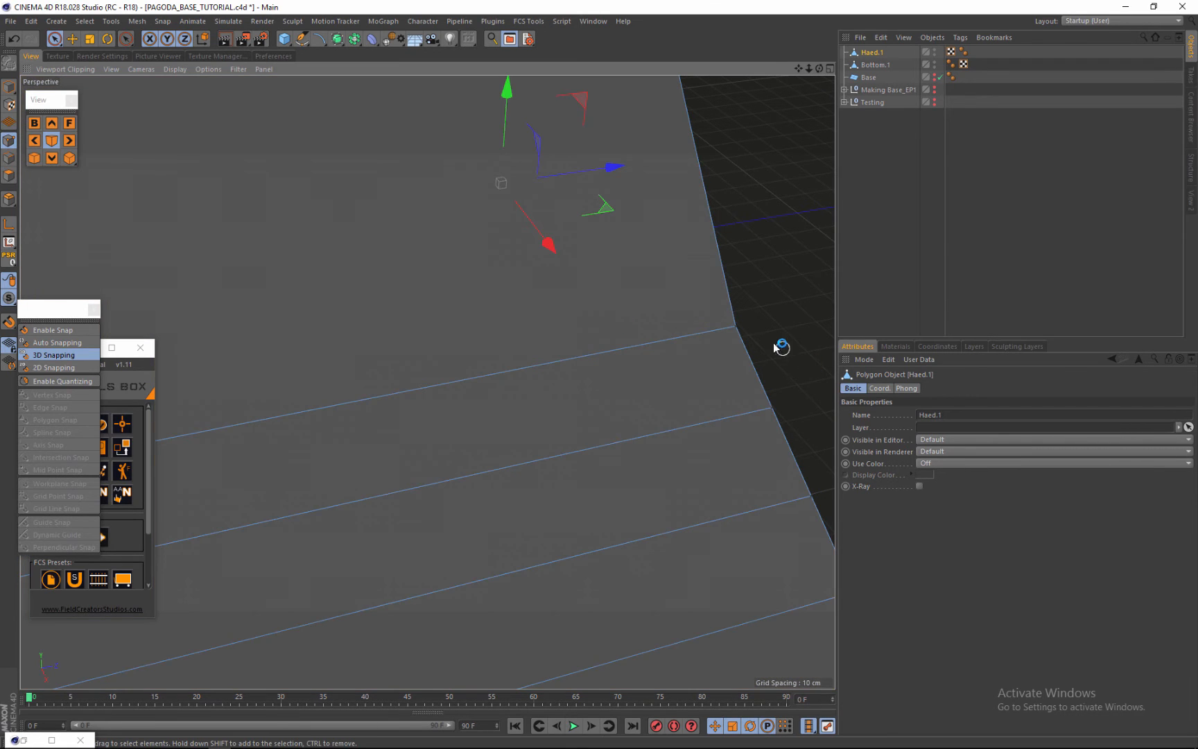
pyautogui.click(736, 323)
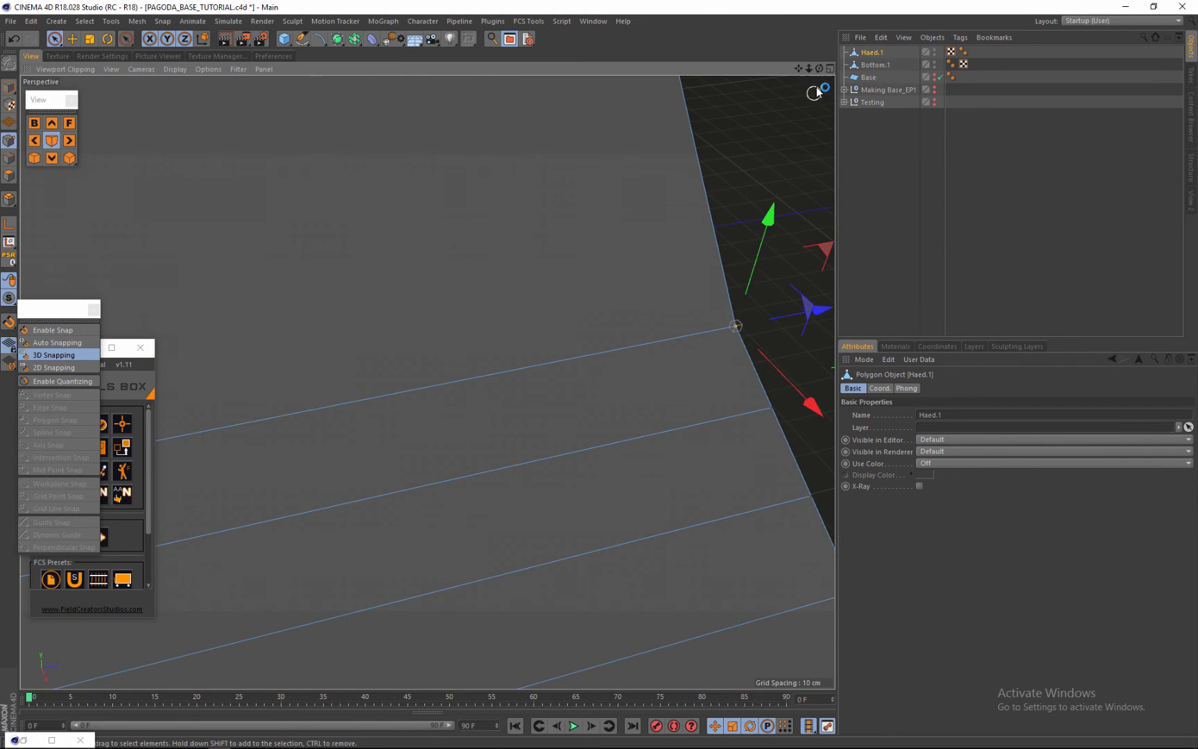
pyautogui.click(829, 68)
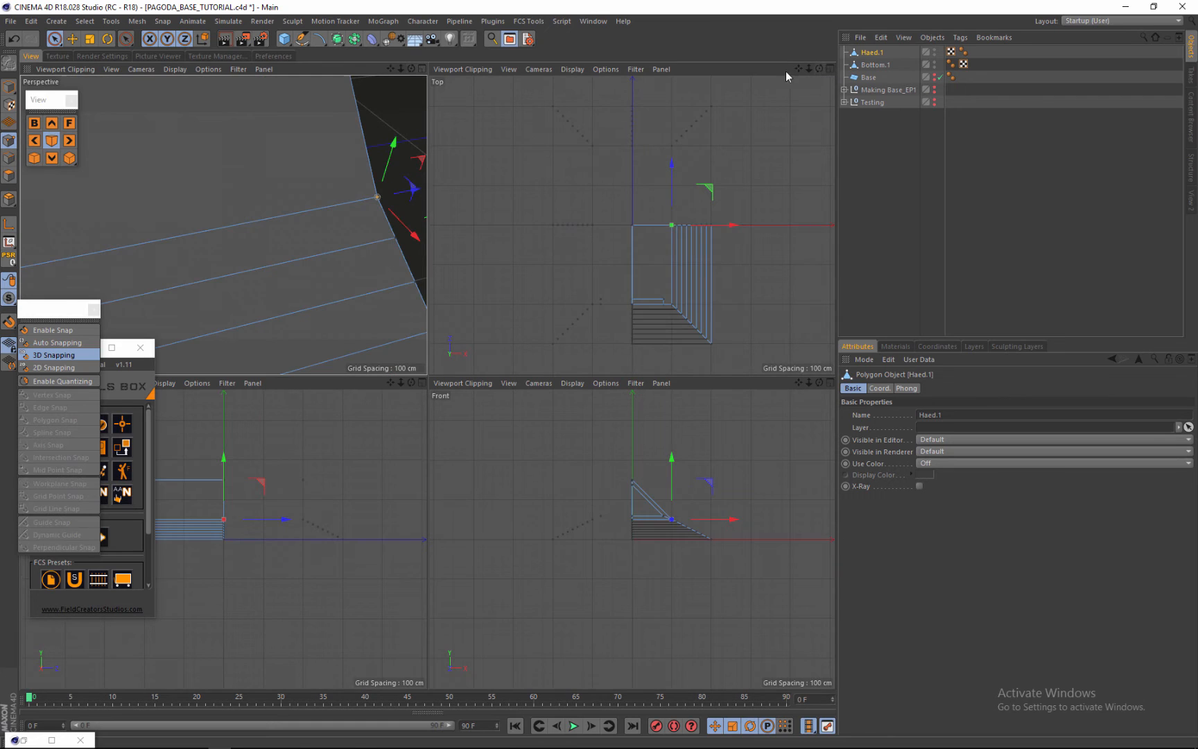
pyautogui.click(421, 69)
pyautogui.moveTo(819, 68); pyautogui.dragTo(600, 376)
pyautogui.moveTo(330, 266); pyautogui.dragTo(300, 228)
pyautogui.click(13, 39)
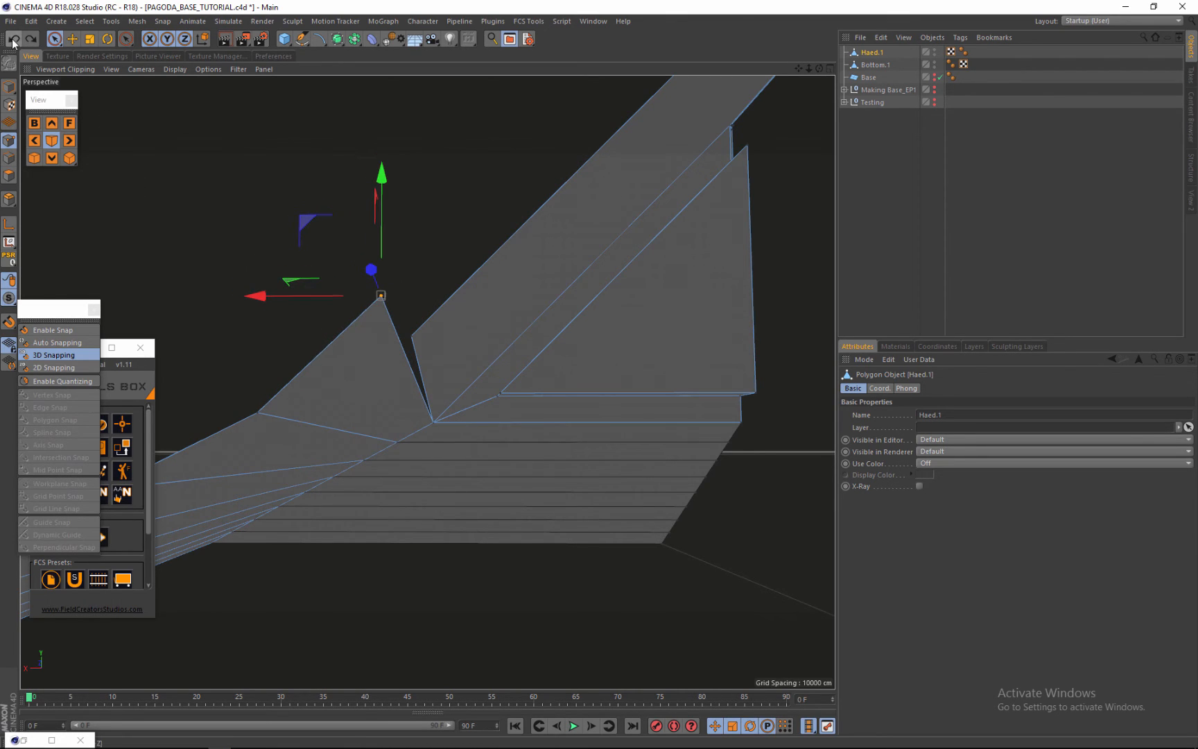
pyautogui.click(12, 40)
pyautogui.click(12, 39)
pyautogui.scroll(3, 471, 351)
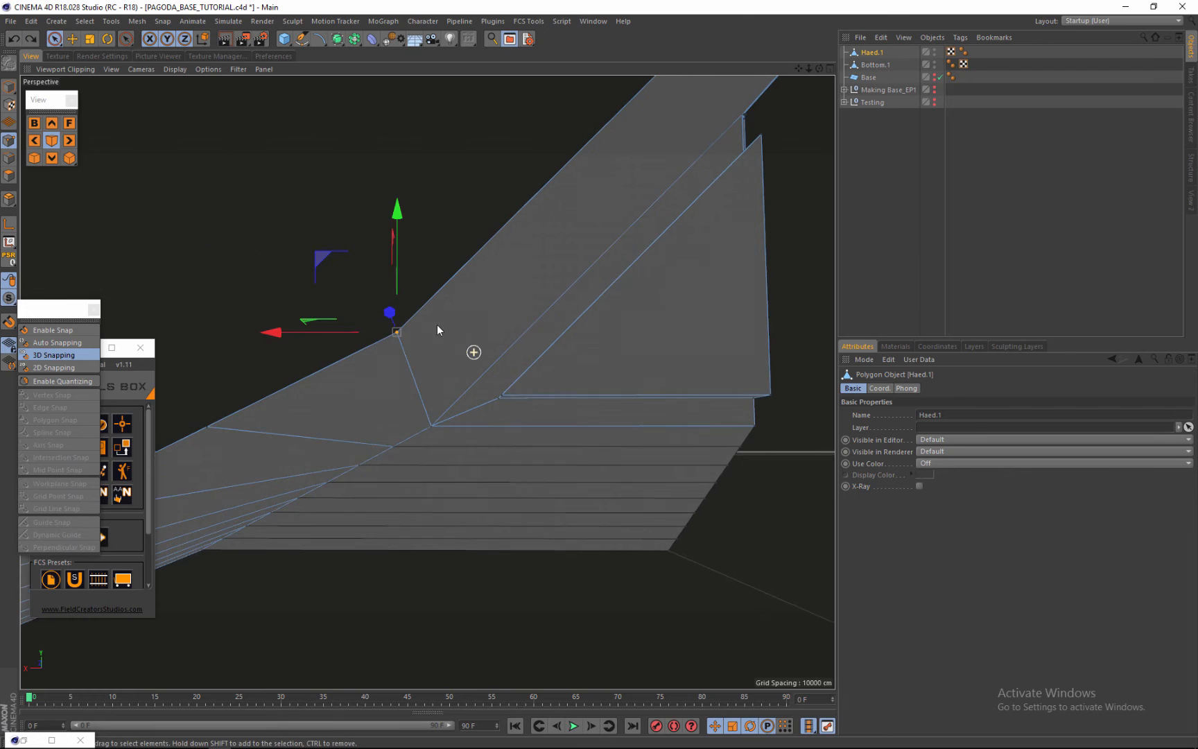
# Undo the Connect Objects + Delete merge so that Haed and Bottom are separate objects again.
pyautogui.click(377, 357)
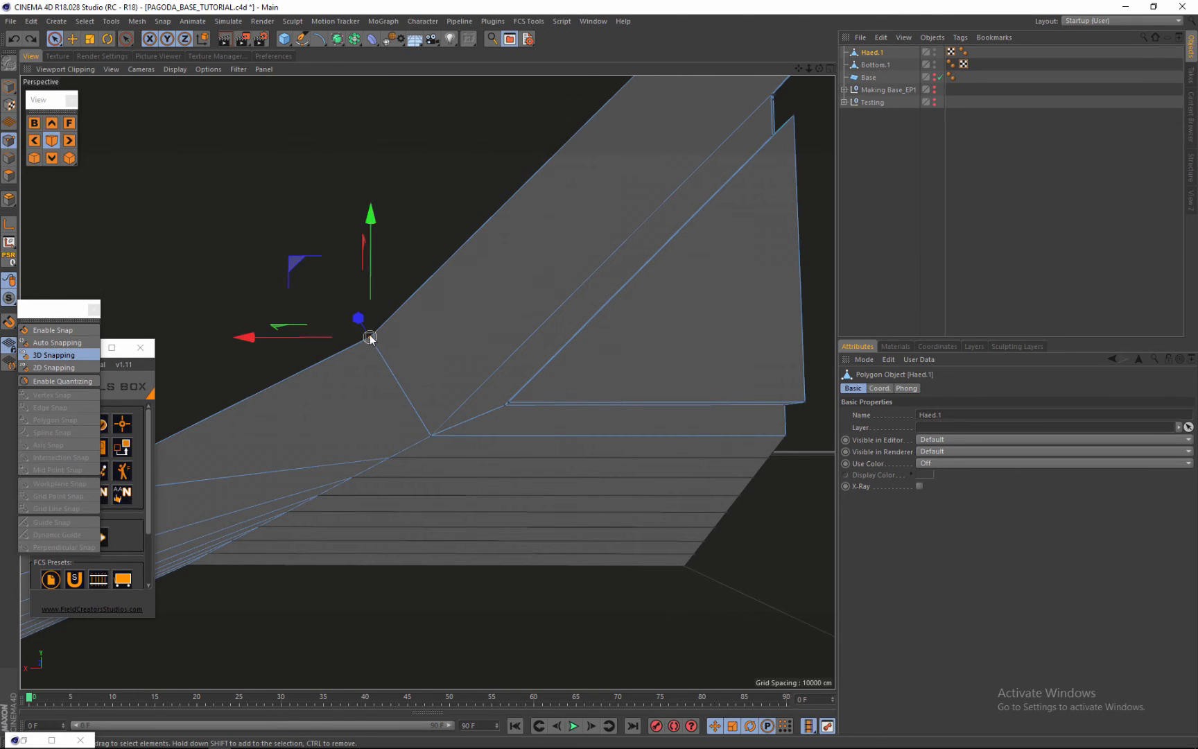
pyautogui.scroll(-3, 508, 324)
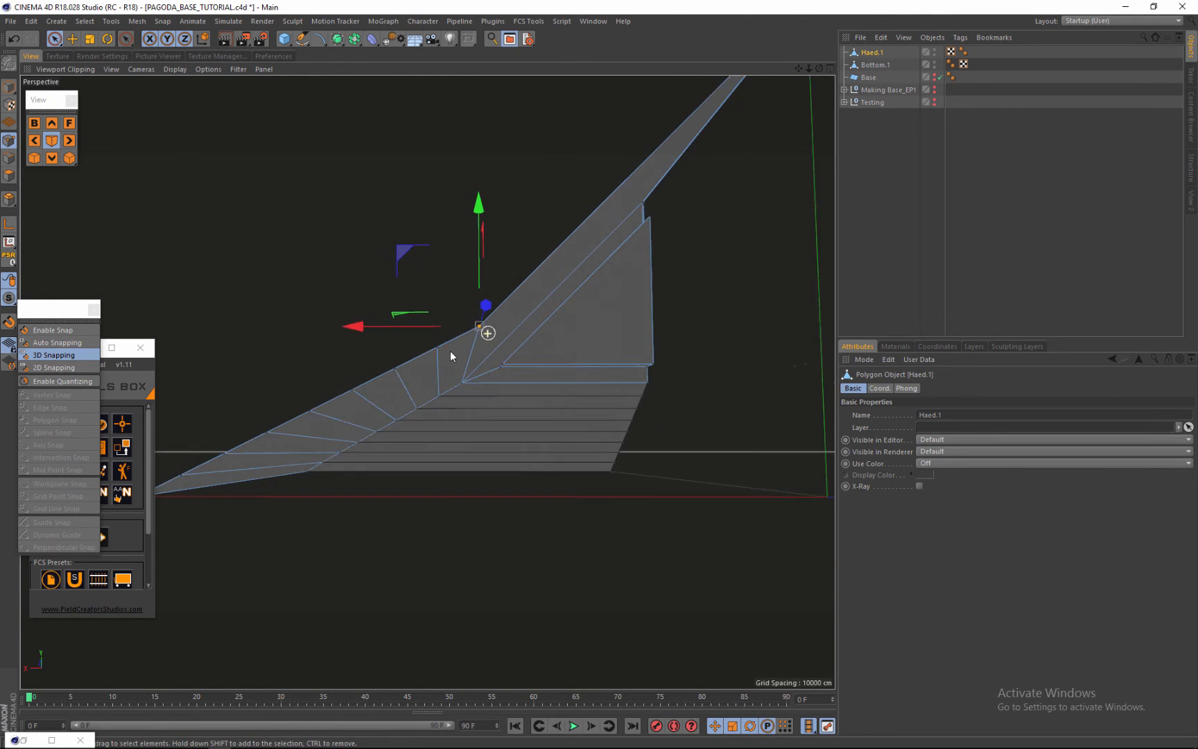
pyautogui.keyDown('alt'); pyautogui.moveTo(449, 350); pyautogui.dragTo(557, 226); pyautogui.keyUp('alt')
pyautogui.moveTo(818, 68); pyautogui.dragTo(601, 376)
pyautogui.scroll(-3, 665, 229)
pyautogui.scroll(3, 396, 229)
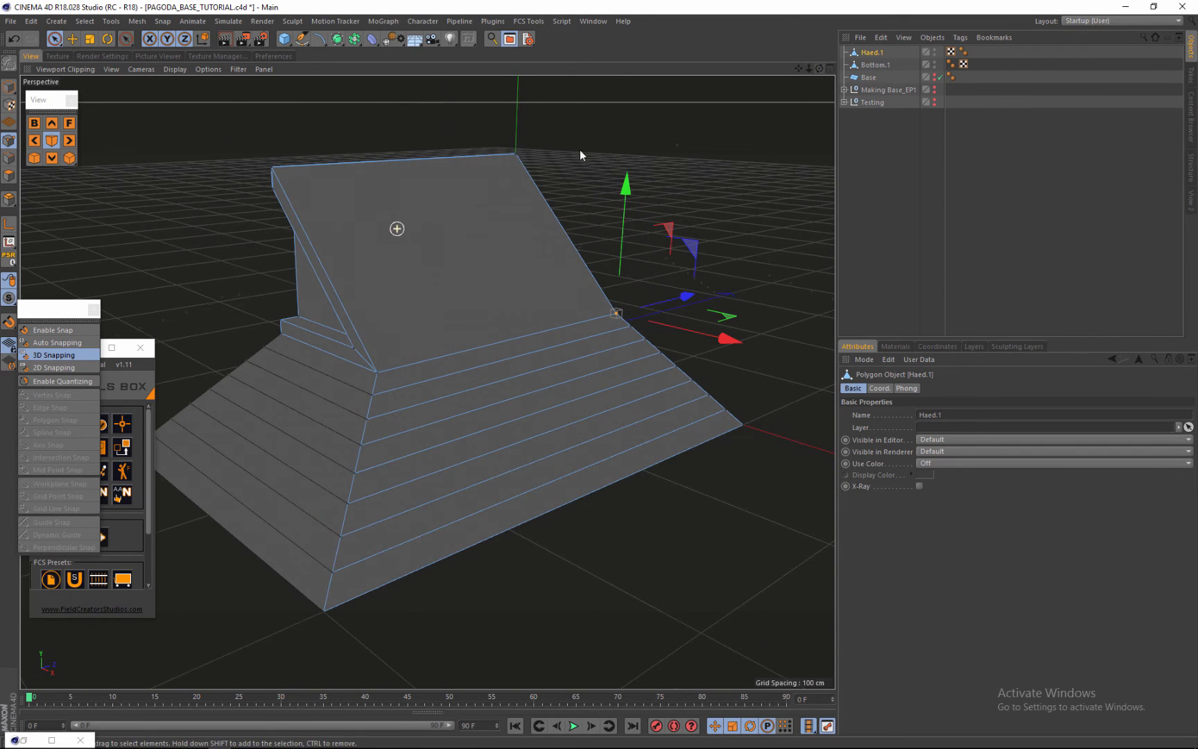
pyautogui.click(13, 38)
pyautogui.click(14, 38)
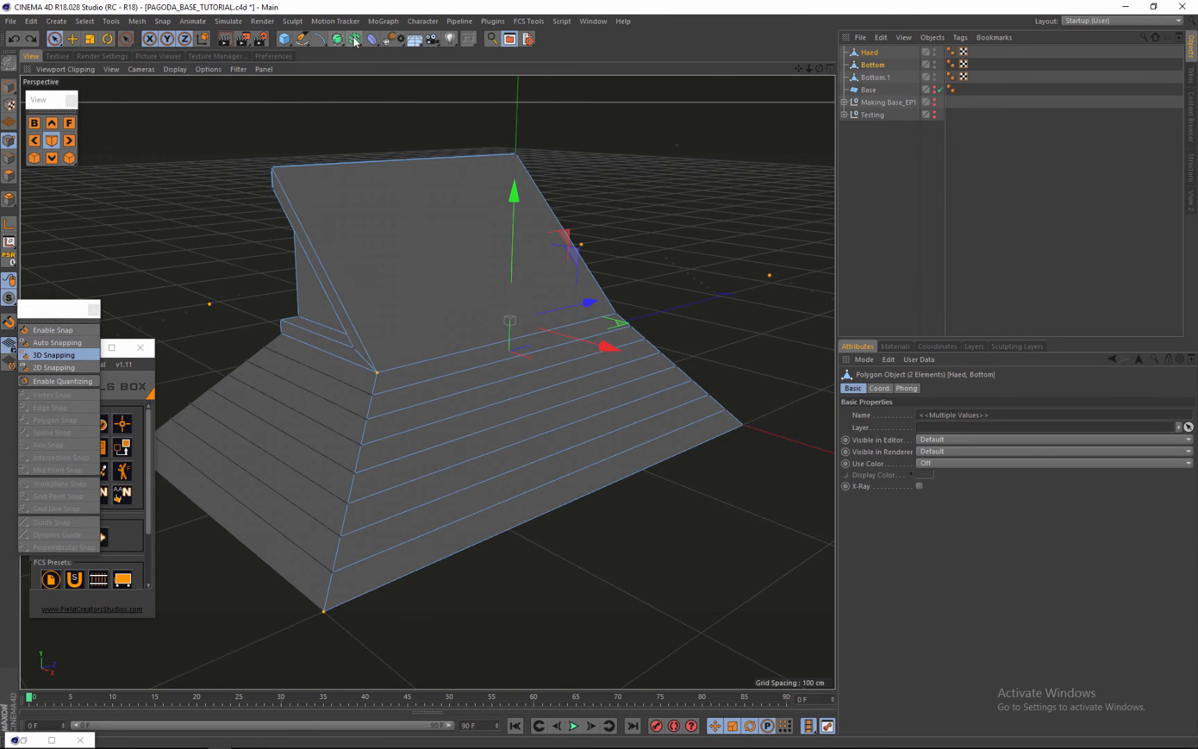
# Combine Haed and Bottom under a new Connect object and make it editable.
pyautogui.moveTo(355, 42); pyautogui.dragTo(505, 80)
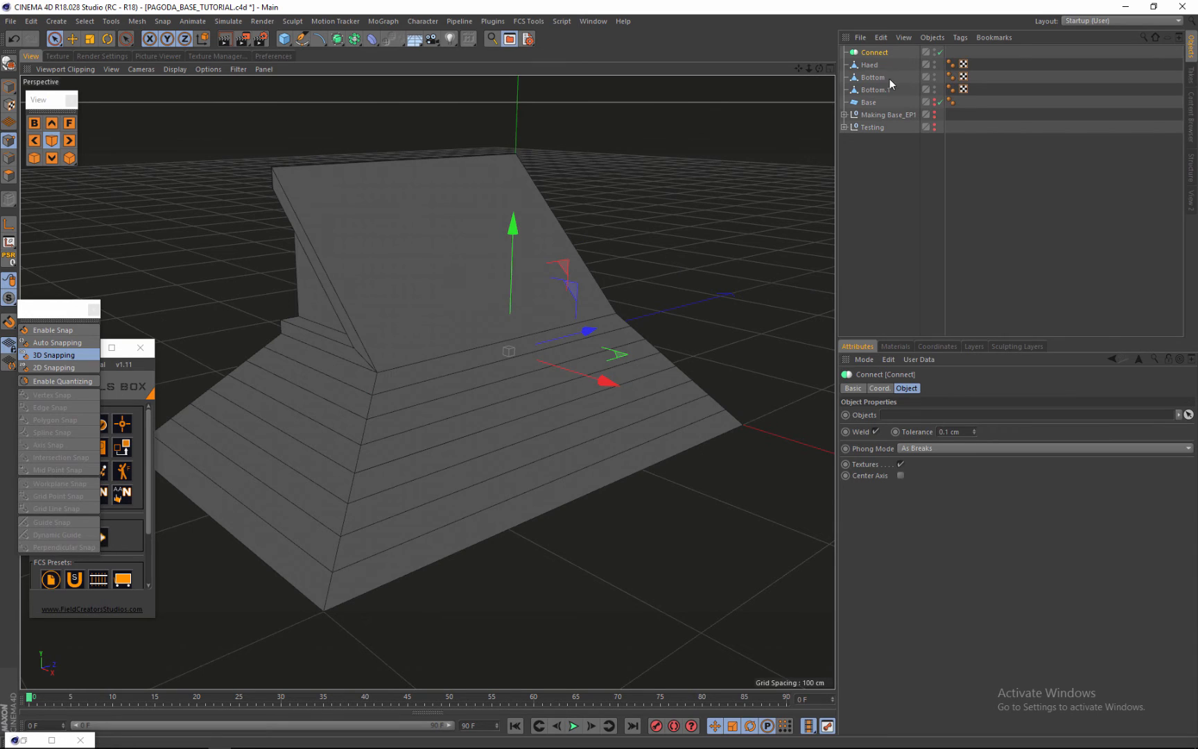
pyautogui.moveTo(890, 80); pyautogui.dragTo(860, 62)
pyautogui.moveTo(866, 65); pyautogui.dragTo(869, 52)
pyautogui.click(872, 52)
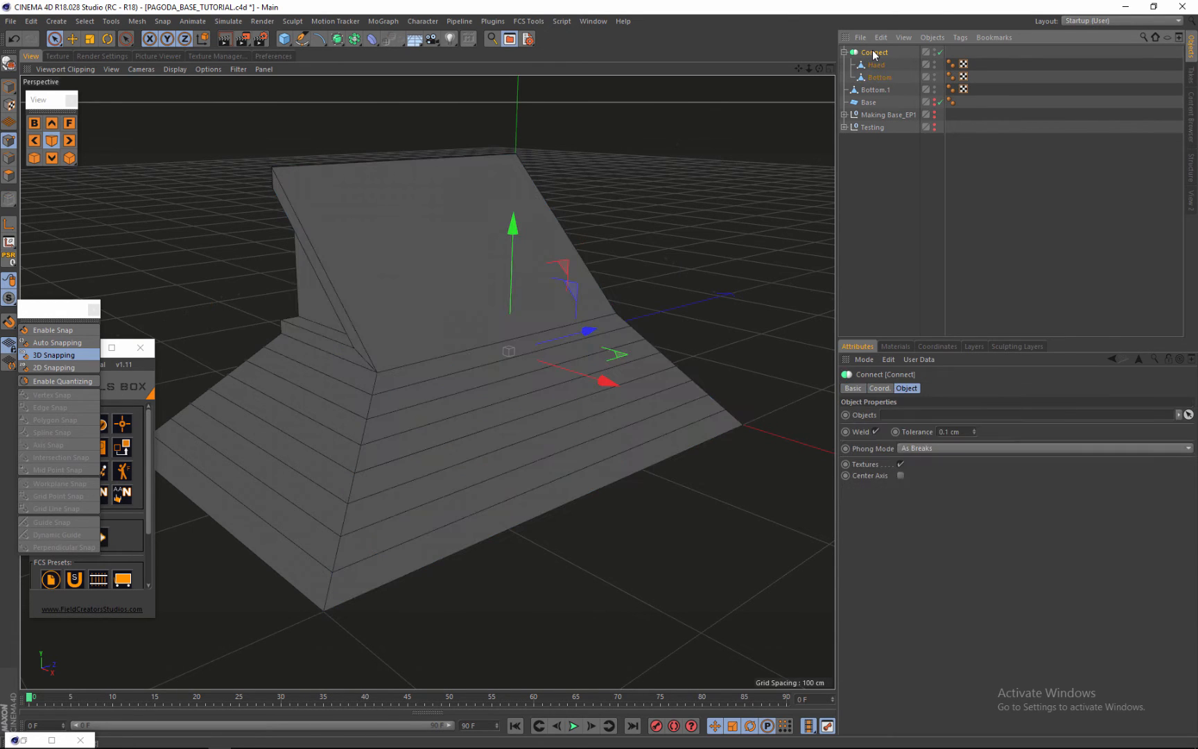
pyautogui.press('c')
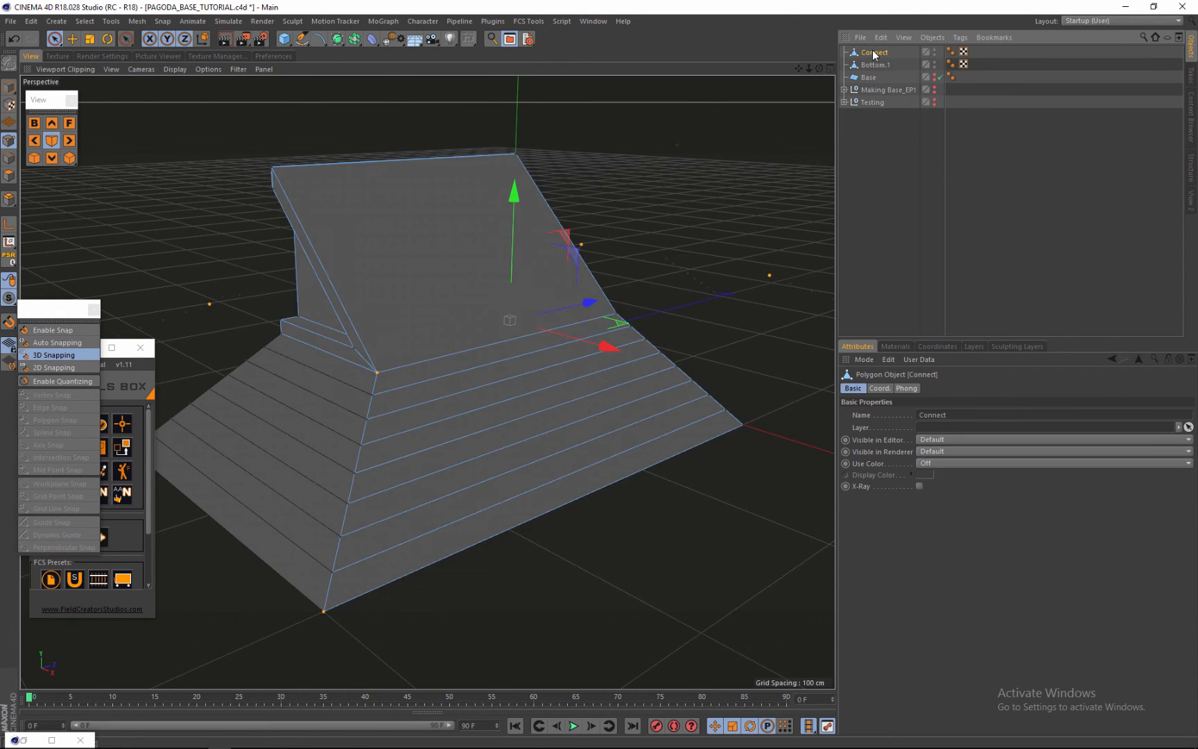
# Select all points of the Connect mesh and run Optimize on them.
pyautogui.scroll(-6, 688, 305)
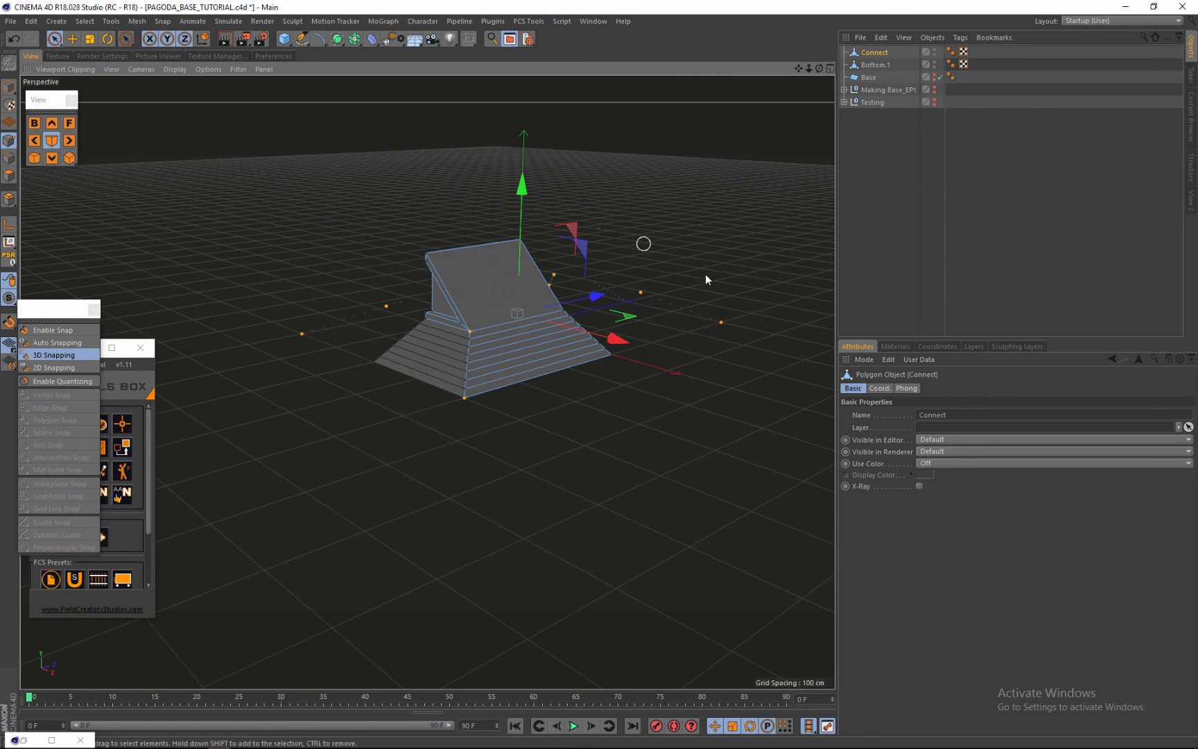
pyautogui.scroll(-3, 291, 300)
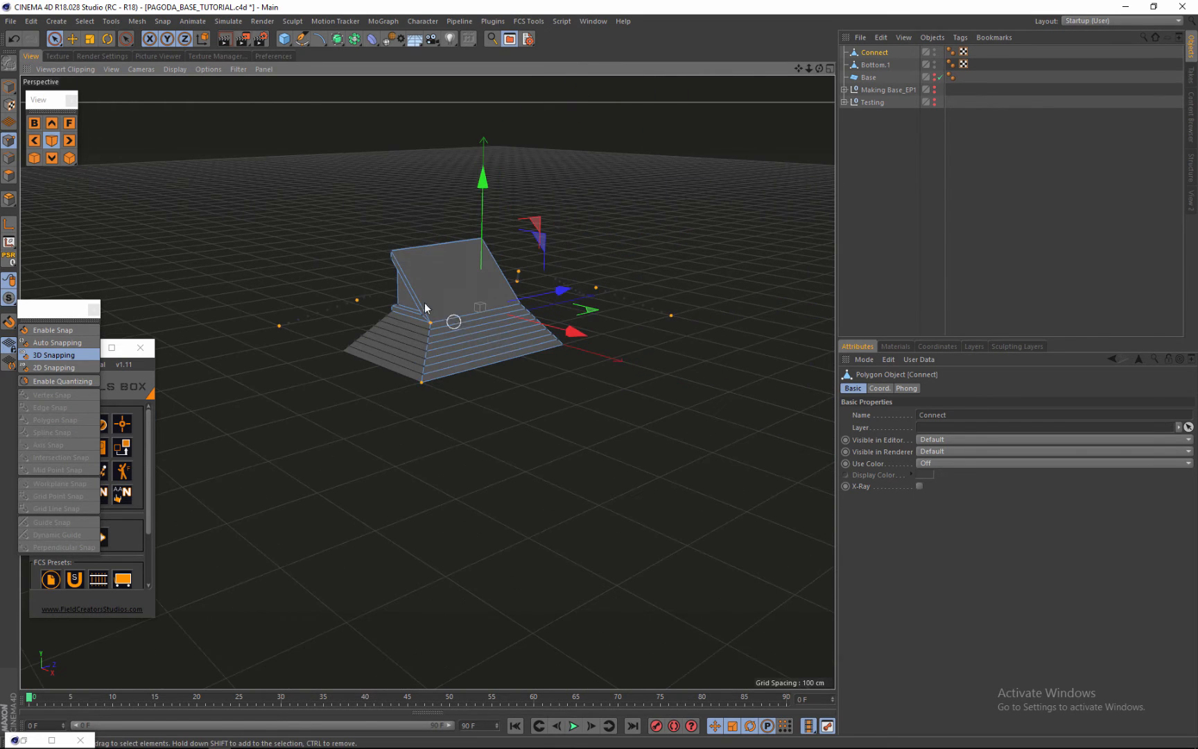
pyautogui.scroll(4, 420, 233)
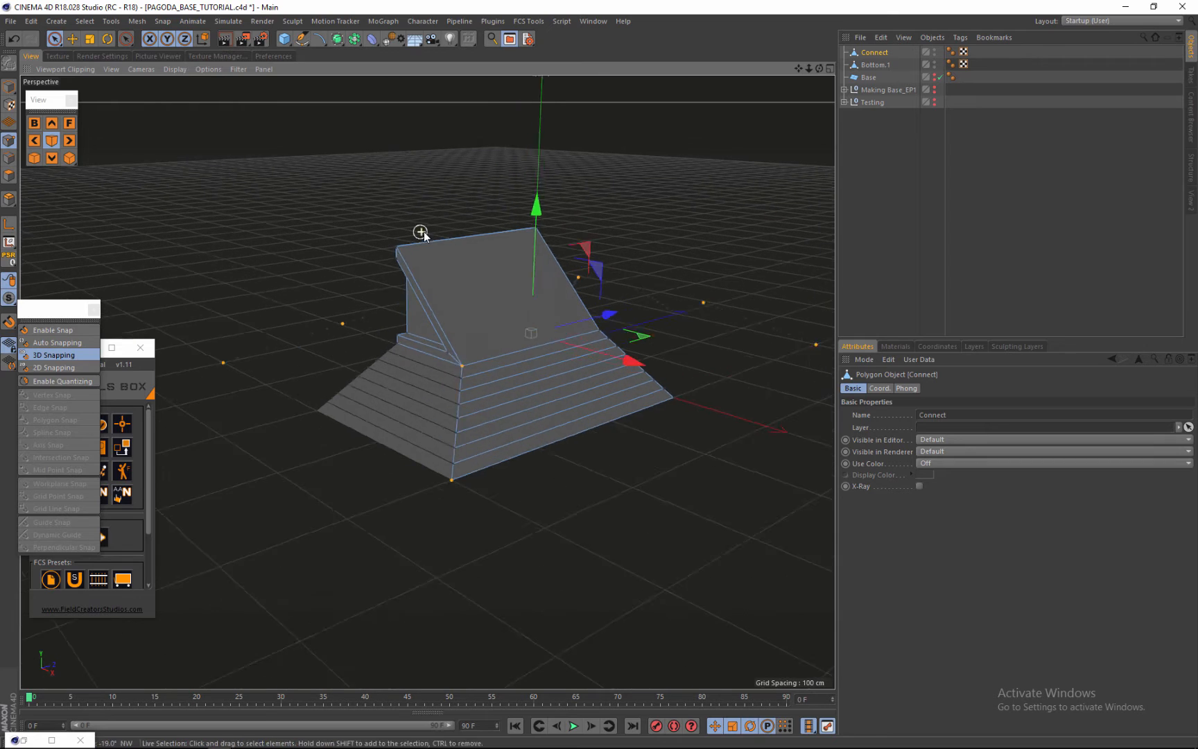
pyautogui.click(84, 22)
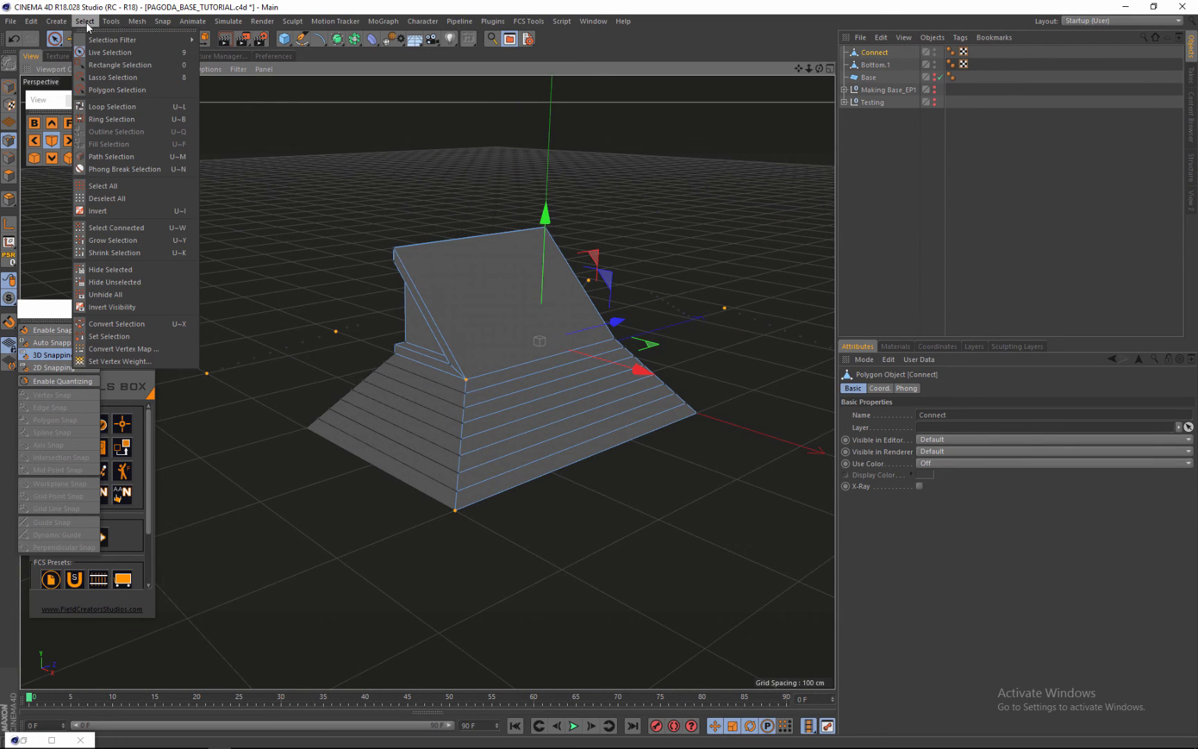
pyautogui.click(95, 187)
pyautogui.scroll(-3, 298, 316)
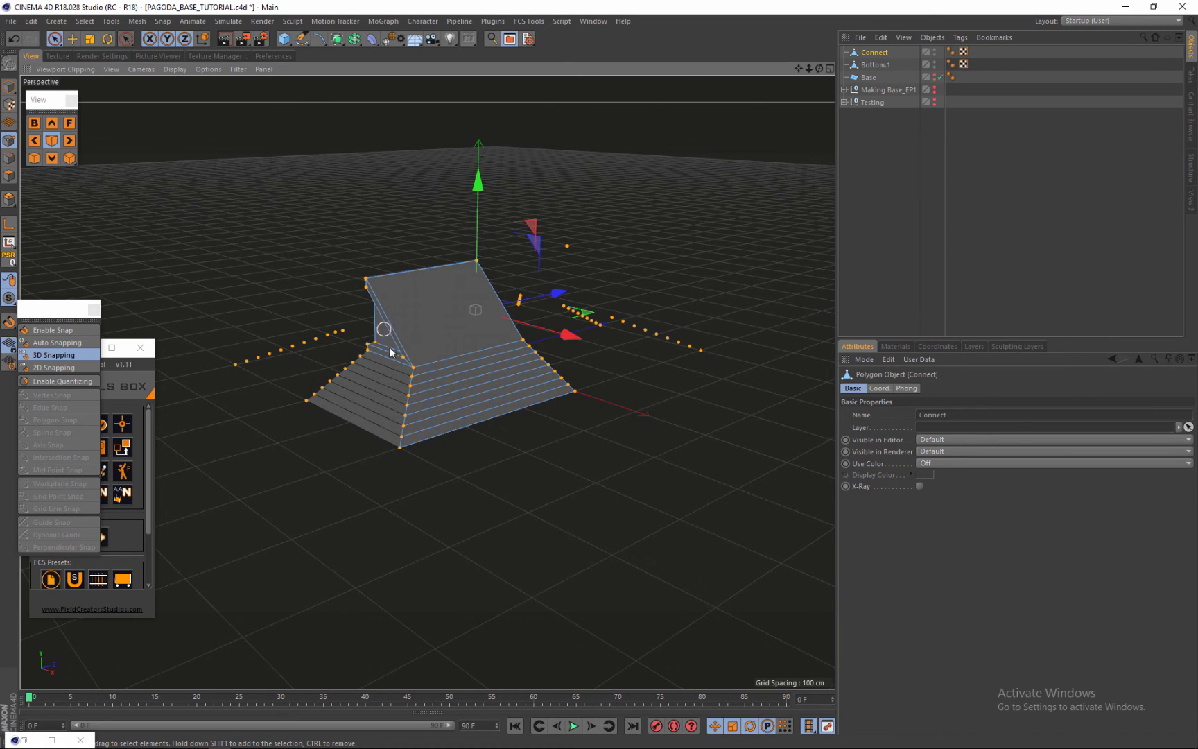
pyautogui.rightClick(407, 362)
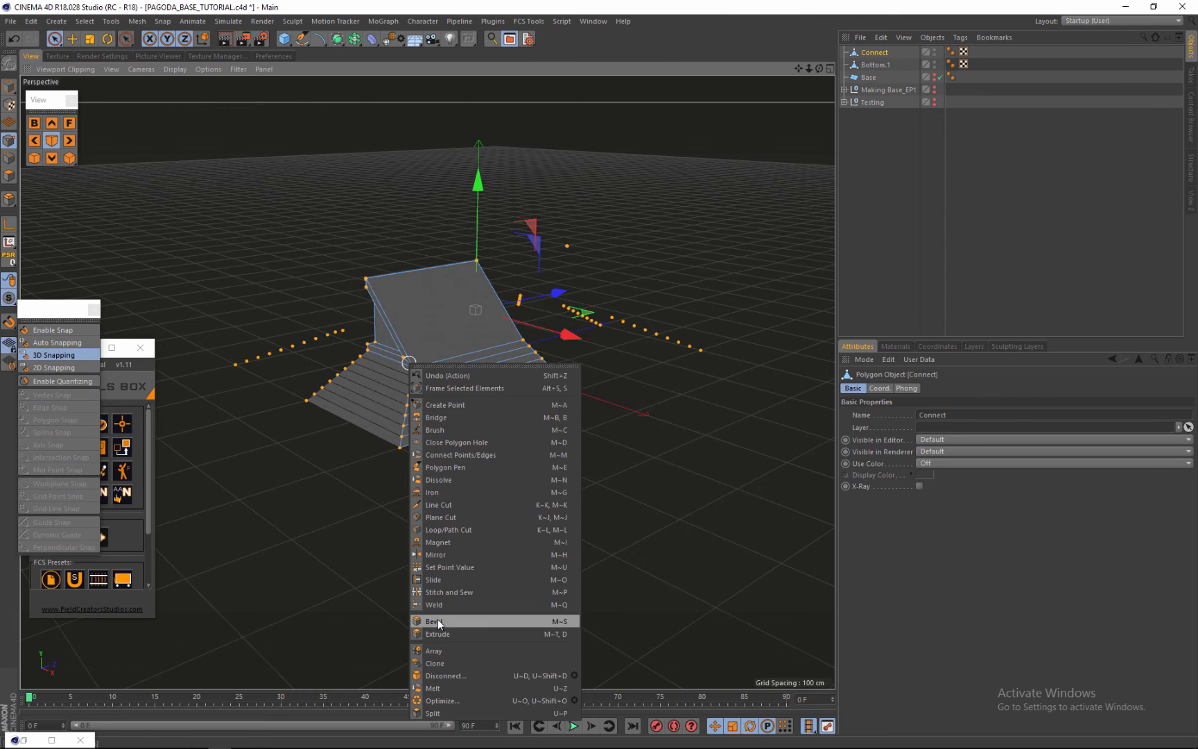
pyautogui.click(450, 699)
# Try moving the Connect mesh's centre-side seam point below the upper slope, and undo the move.
pyautogui.scroll(8, 537, 277)
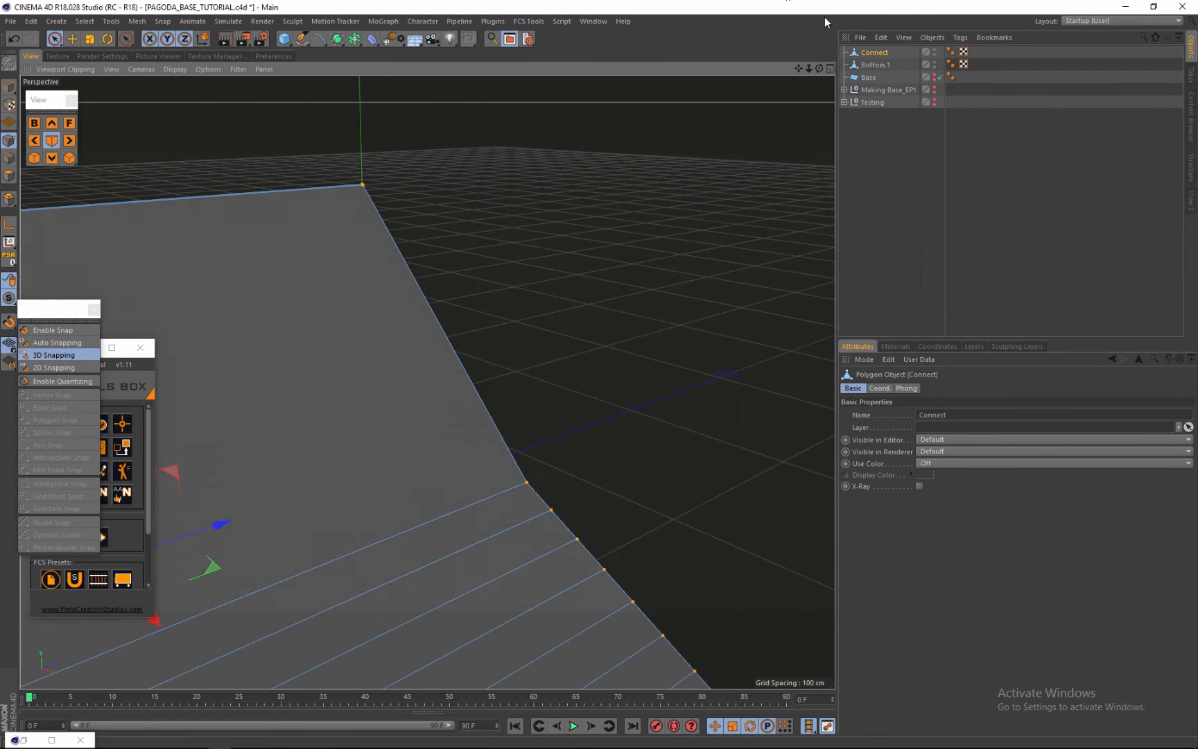
pyautogui.moveTo(819, 69); pyautogui.dragTo(598, 374)
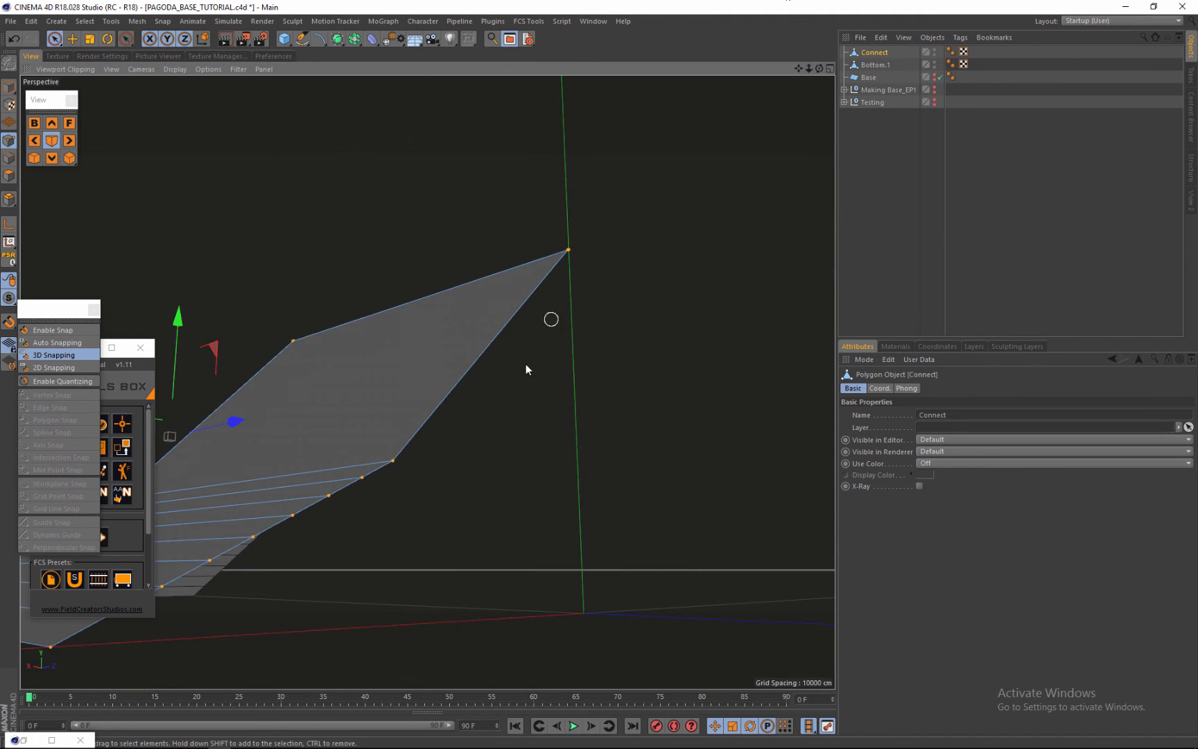
pyautogui.click(393, 461)
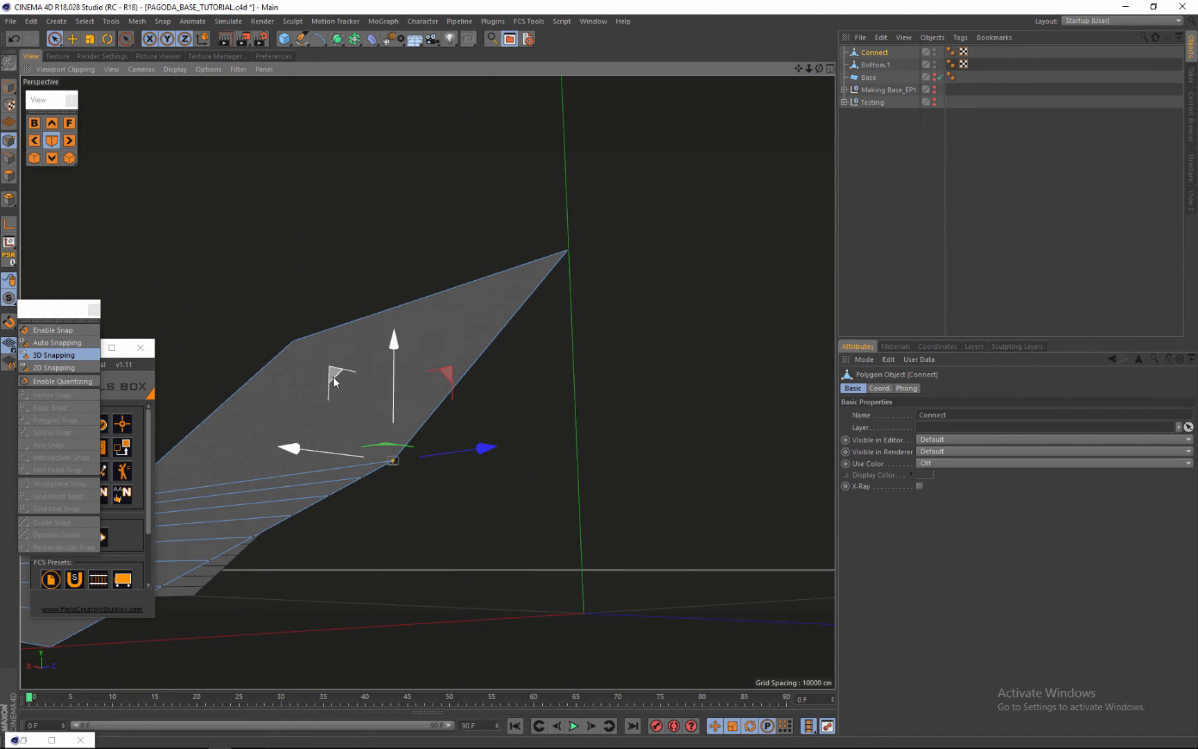
pyautogui.moveTo(334, 374)
pyautogui.mouseDown()
pyautogui.moveTo(326, 361)
pyautogui.moveTo(334, 372)
pyautogui.mouseUp()
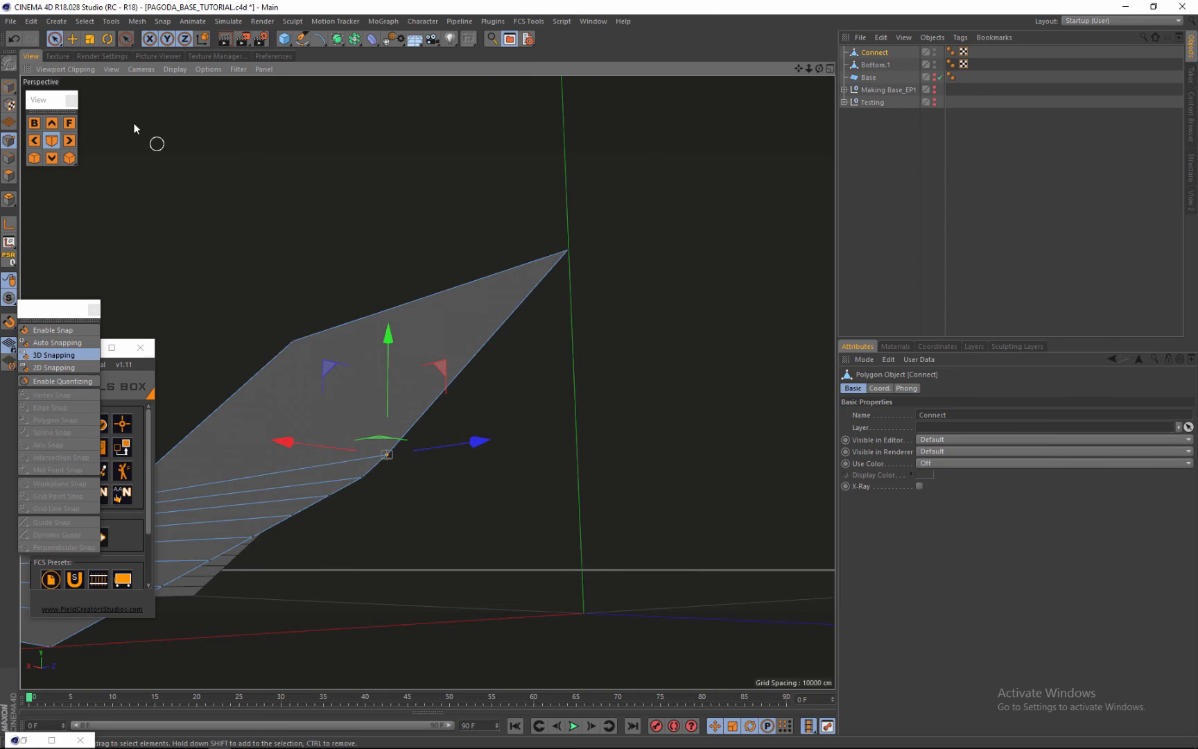
pyautogui.click(14, 38)
pyautogui.scroll(-5, 527, 384)
pyautogui.scroll(4, 396, 350)
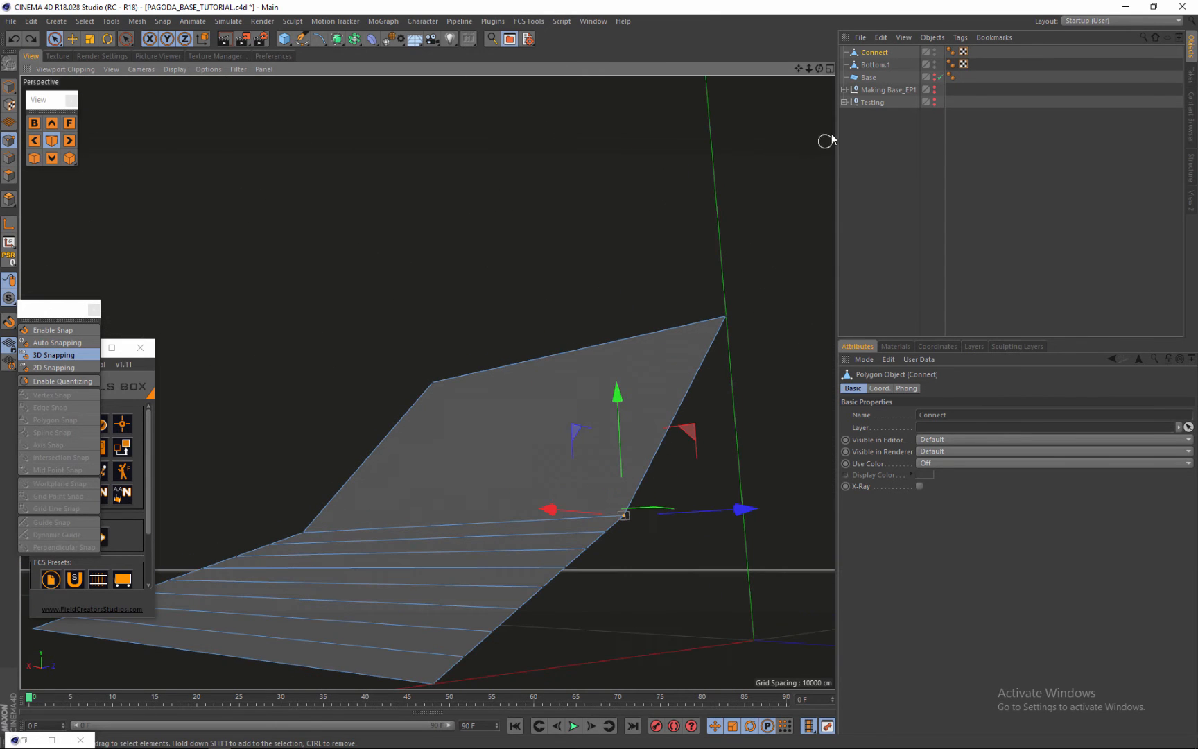
# Select the large upper slope polygon and all stepped strips beneath it on the Connect mesh.
pyautogui.moveTo(817, 68); pyautogui.dragTo(595, 375)
pyautogui.scroll(-3, 454, 294)
pyautogui.keyDown('alt'); pyautogui.moveTo(454, 294); pyautogui.dragTo(552, 393, button='middle'); pyautogui.keyUp('alt')
pyautogui.scroll(2, 486, 374)
pyautogui.scroll(-3, 427, 337)
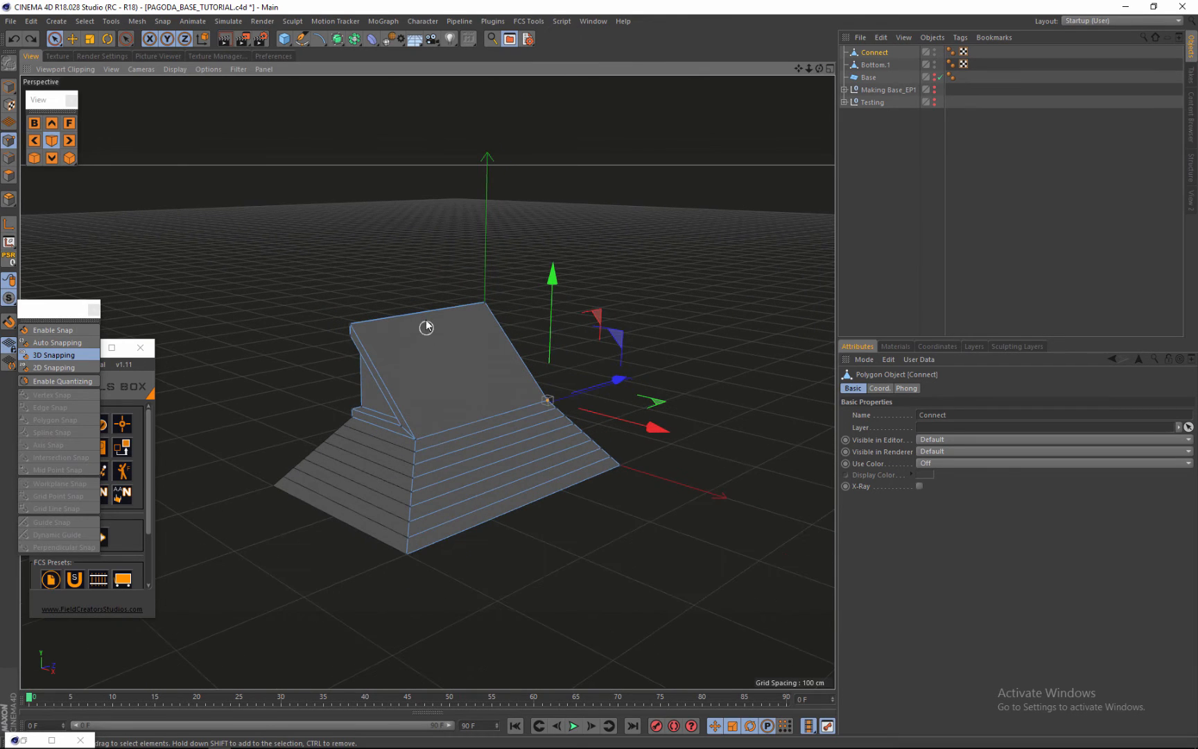
pyautogui.click(8, 177)
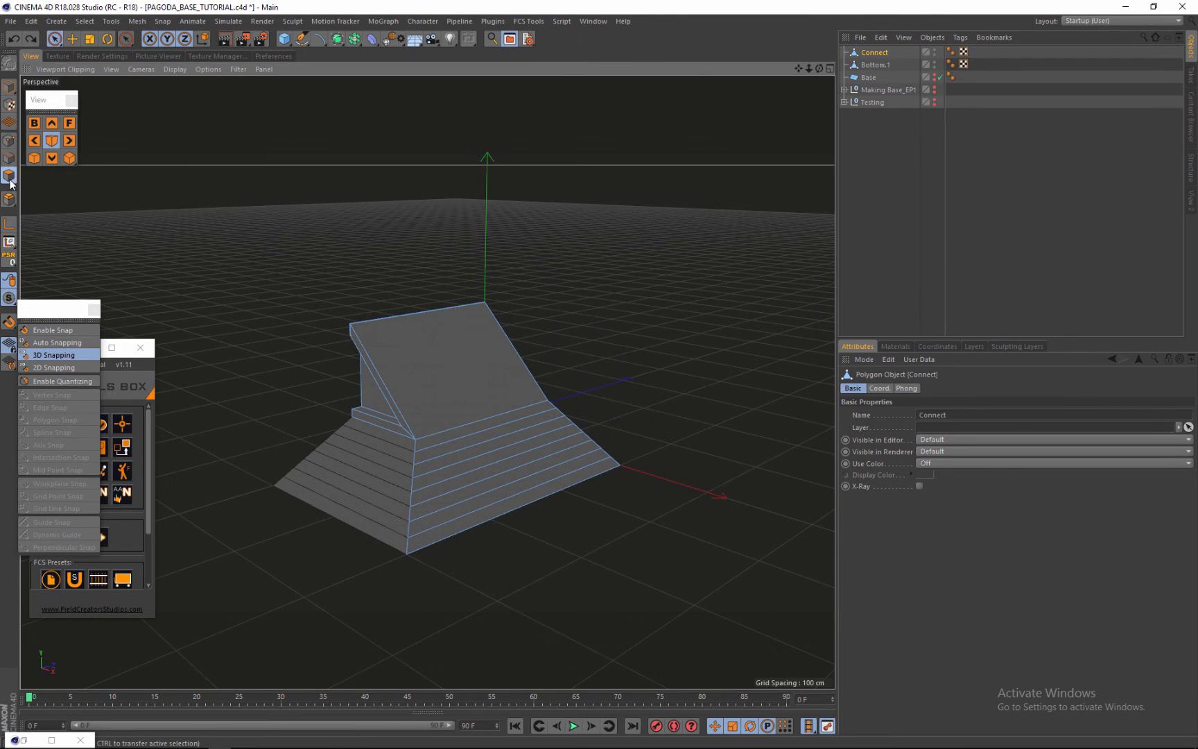
pyautogui.click(477, 392)
pyautogui.moveTo(514, 486); pyautogui.dragTo(525, 505)
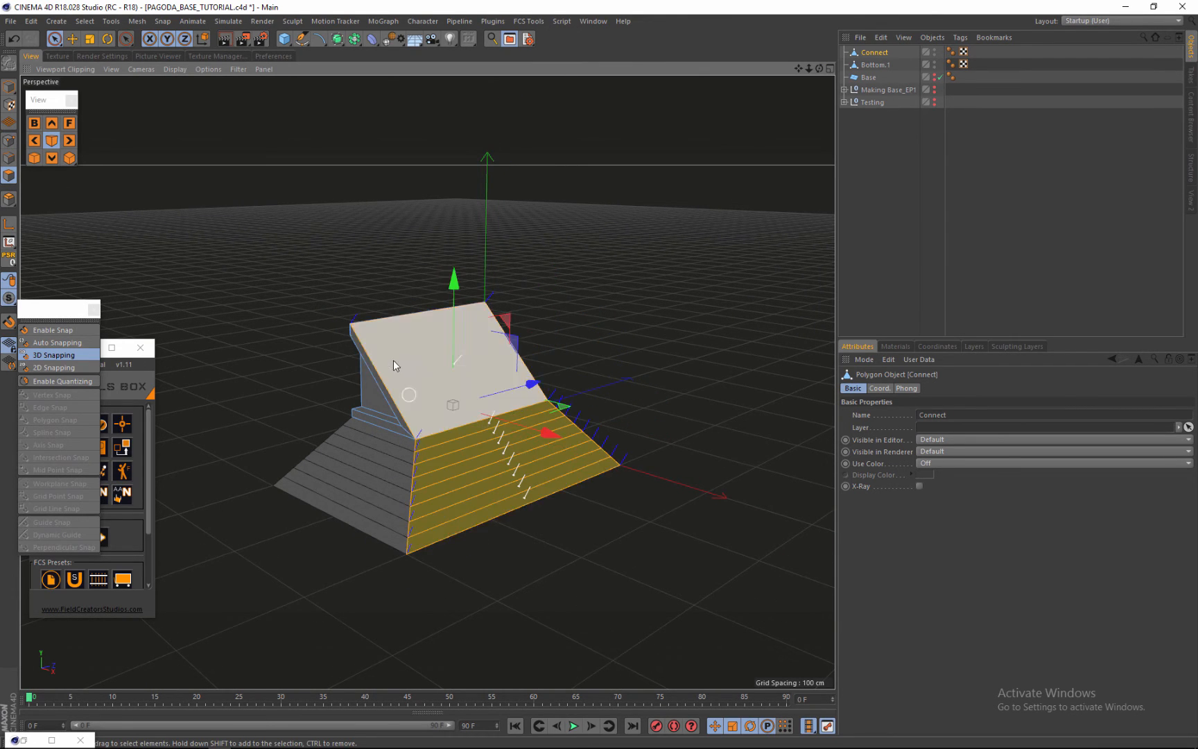
pyautogui.keyDown('alt'); pyautogui.moveTo(393, 359); pyautogui.dragTo(789, 164, button='right'); pyautogui.keyUp('alt')
pyautogui.keyDown('alt'); pyautogui.moveTo(599, 375); pyautogui.dragTo(599, 375); pyautogui.keyUp('alt')
pyautogui.scroll(-3, 573, 294)
pyautogui.scroll(2, 494, 484)
pyautogui.rightClick(538, 281)
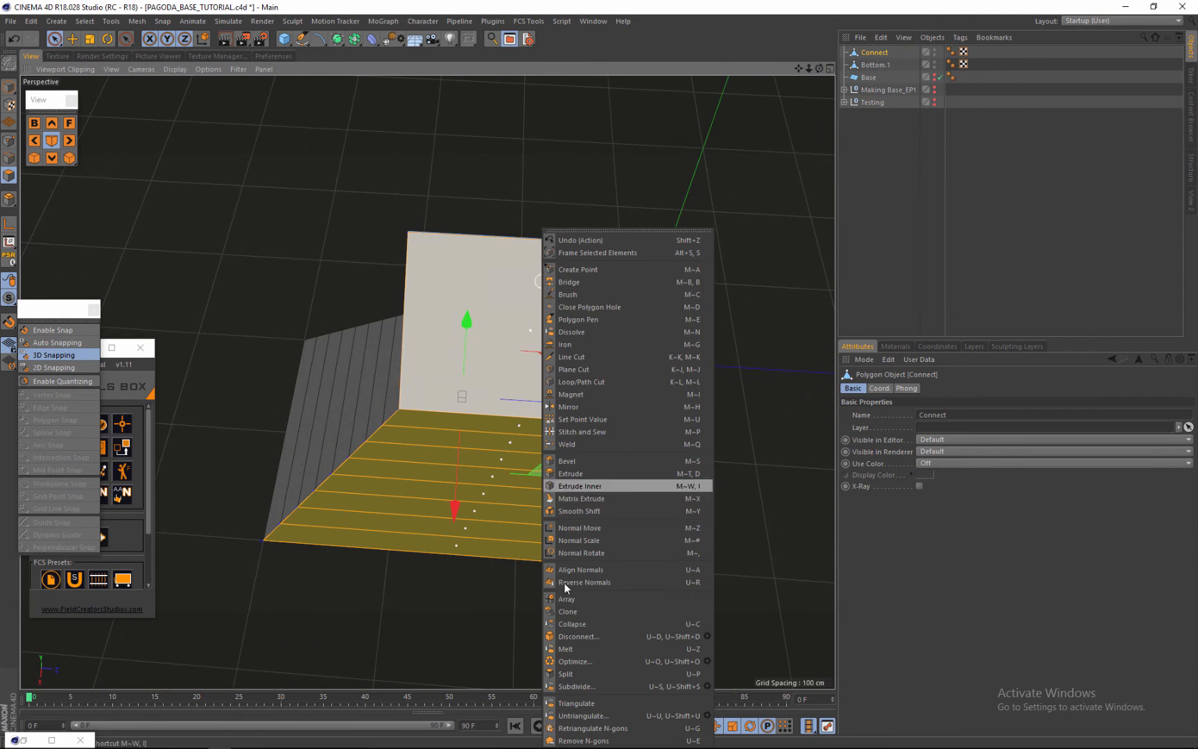
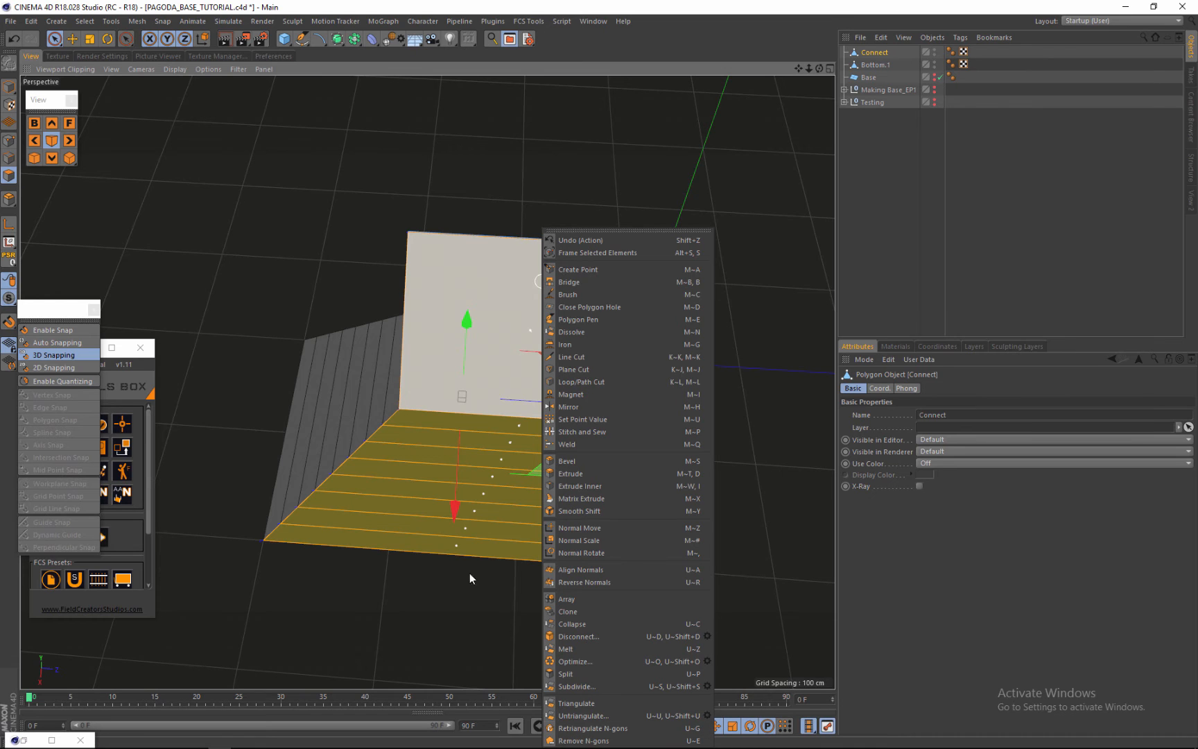
pyautogui.click(574, 114)
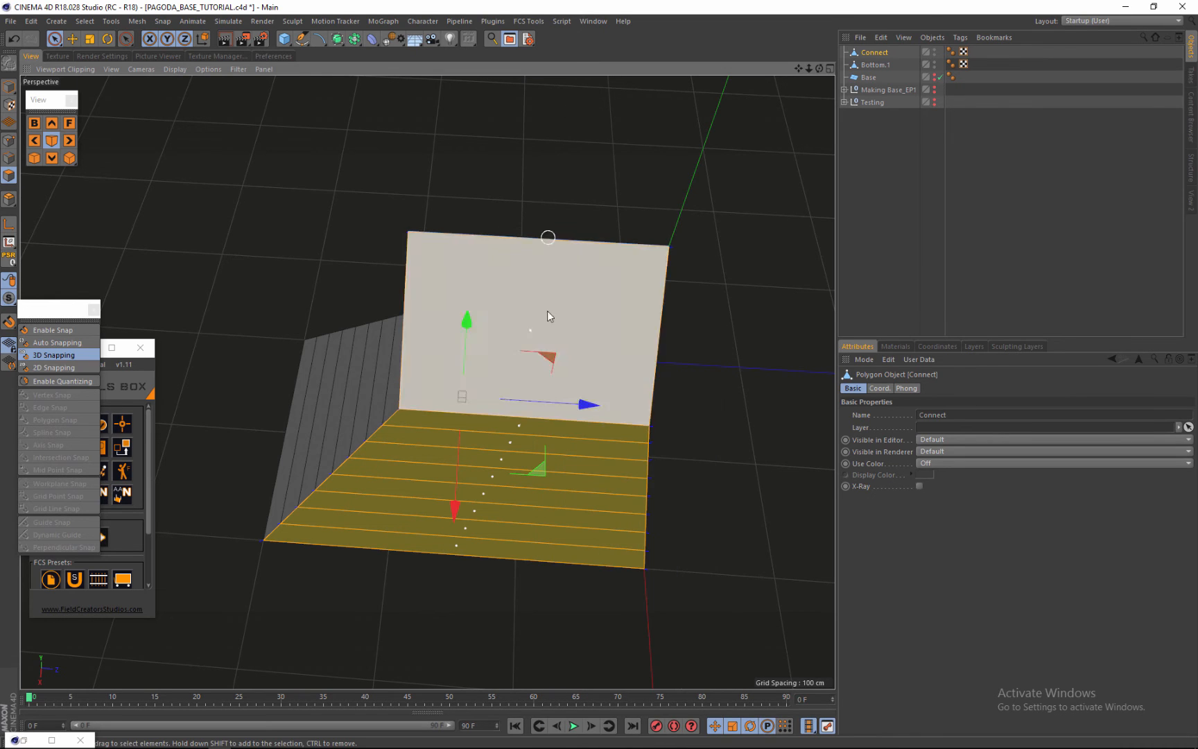
# With vertex snapping enabled, make Plane Cuts down the stepped strips from the five lowest hip vertices above the eave corner.
pyautogui.scroll(2, 519, 521)
pyautogui.moveTo(819, 69)
pyautogui.mouseDown()
pyautogui.moveTo(599, 374)
pyautogui.moveTo(820, 68)
pyautogui.mouseUp()
pyautogui.rightClick(489, 385)
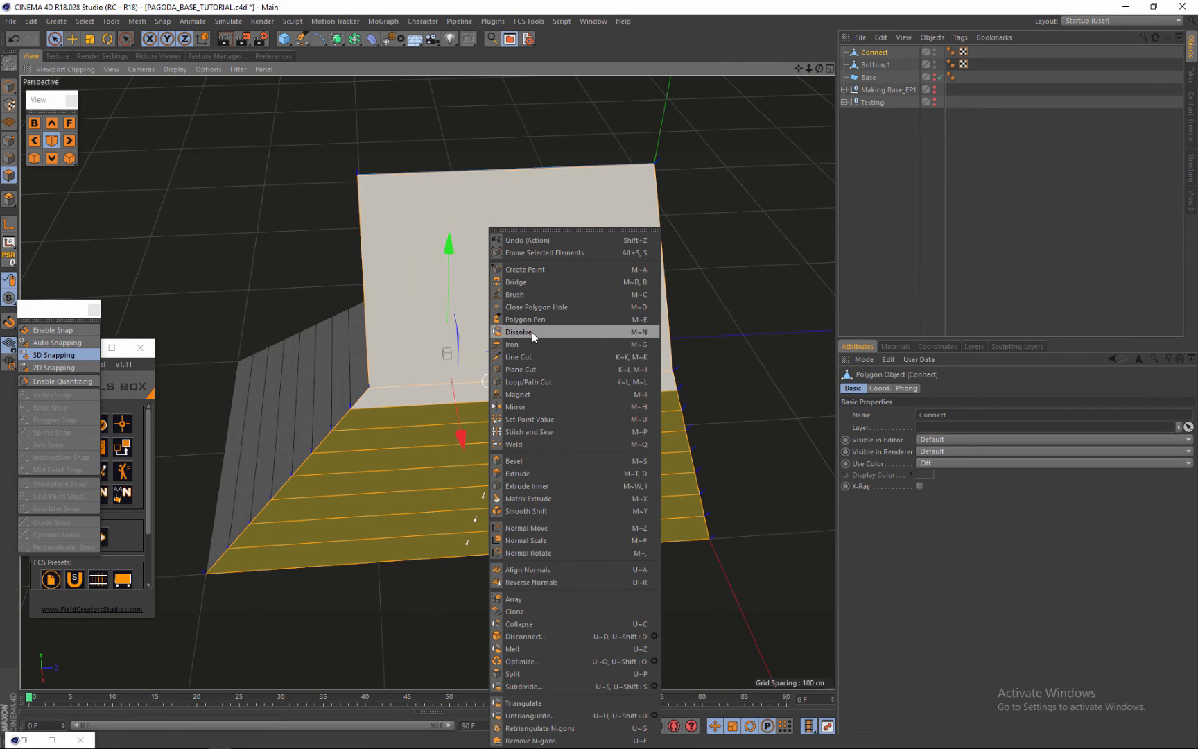
pyautogui.click(531, 369)
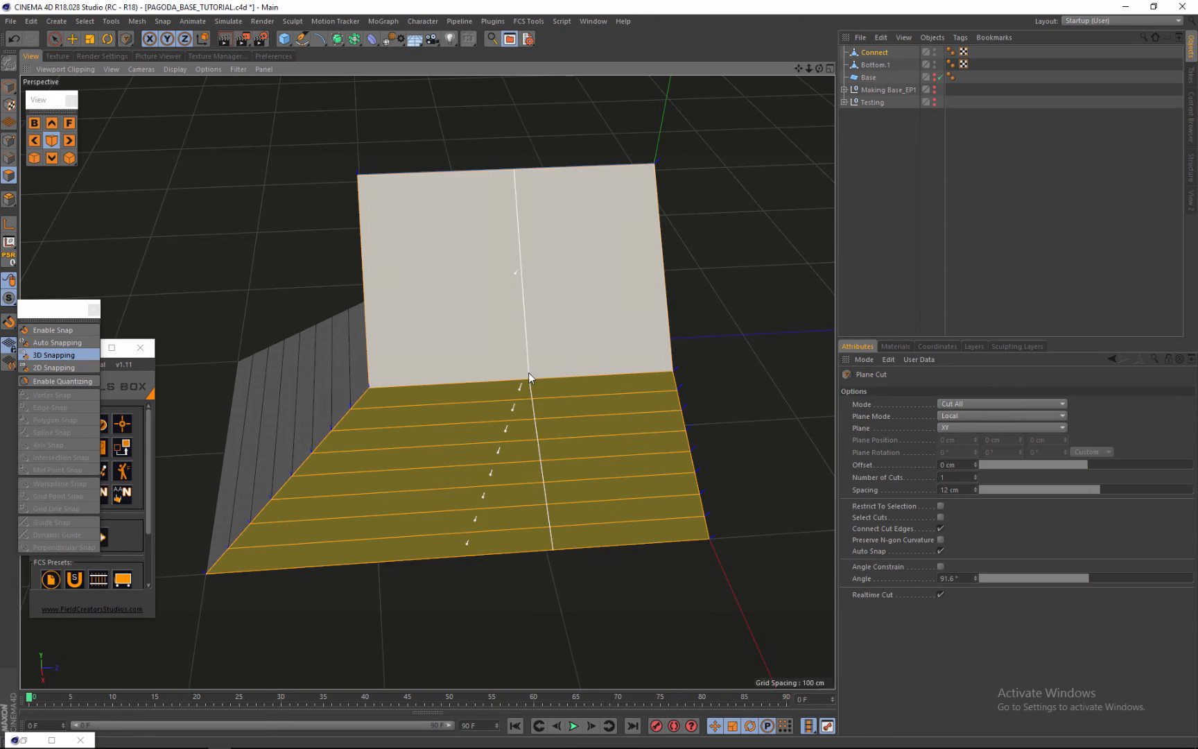
pyautogui.click(8, 321)
pyautogui.scroll(6, 216, 569)
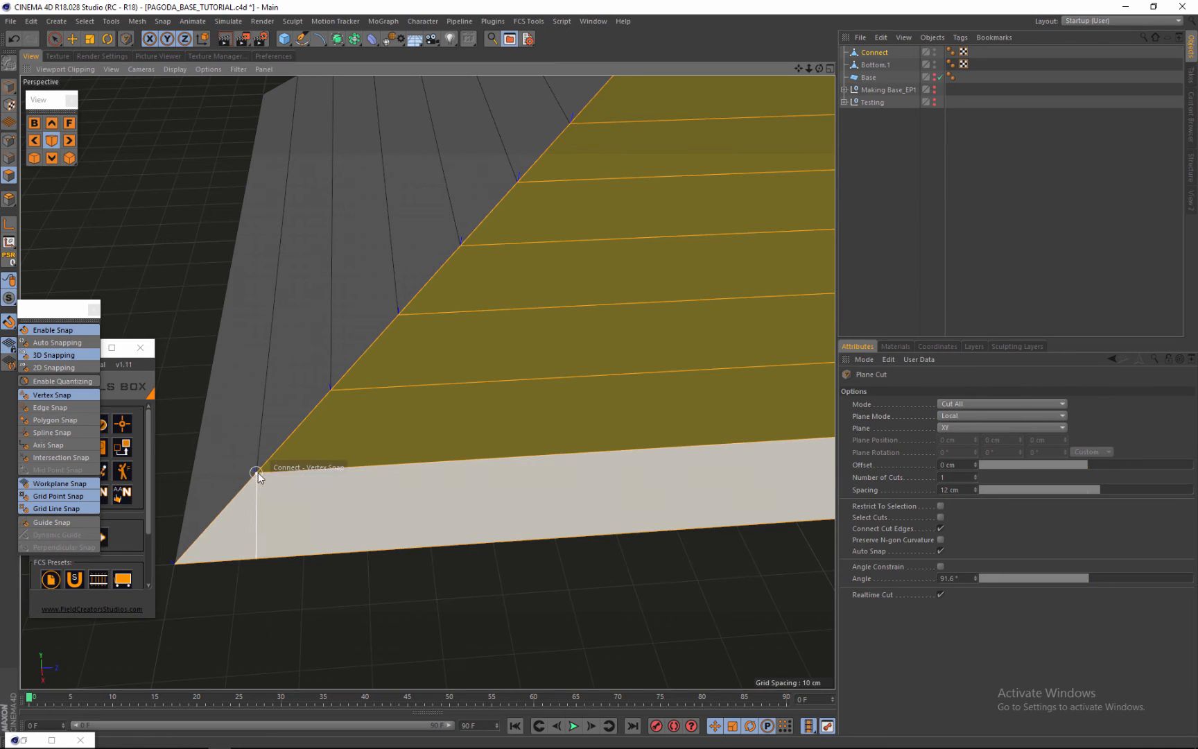
pyautogui.click(259, 471)
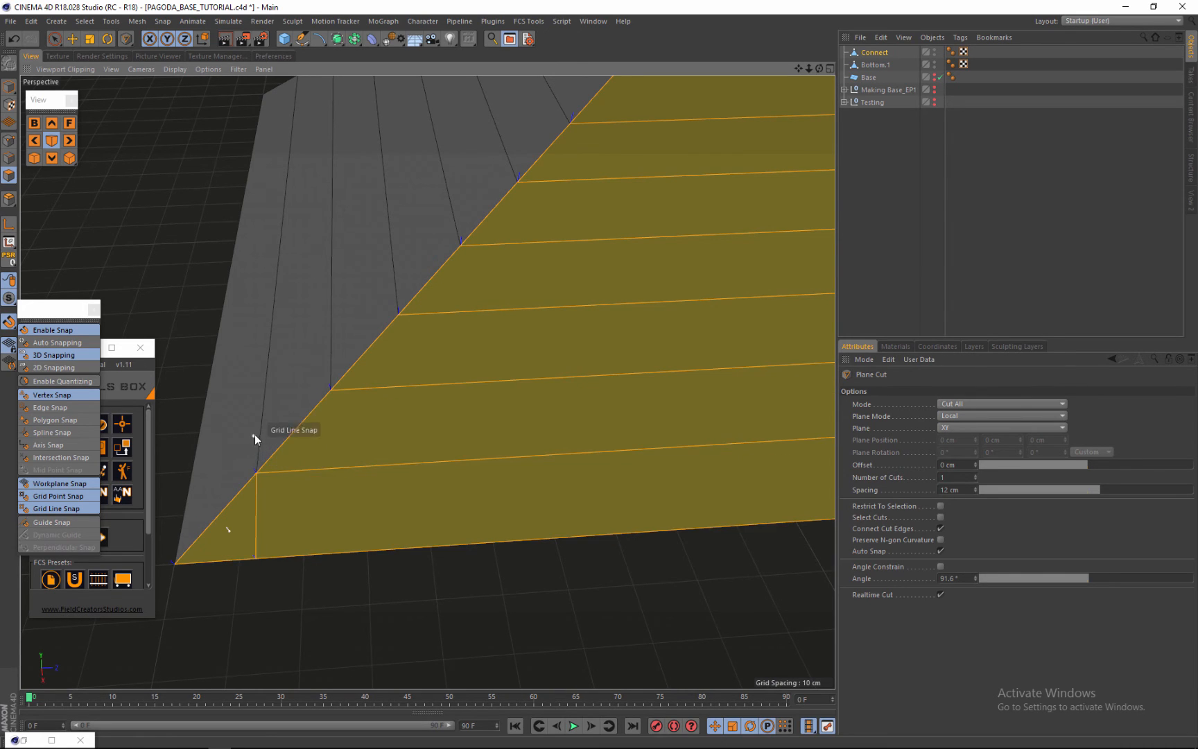
pyautogui.click(331, 390)
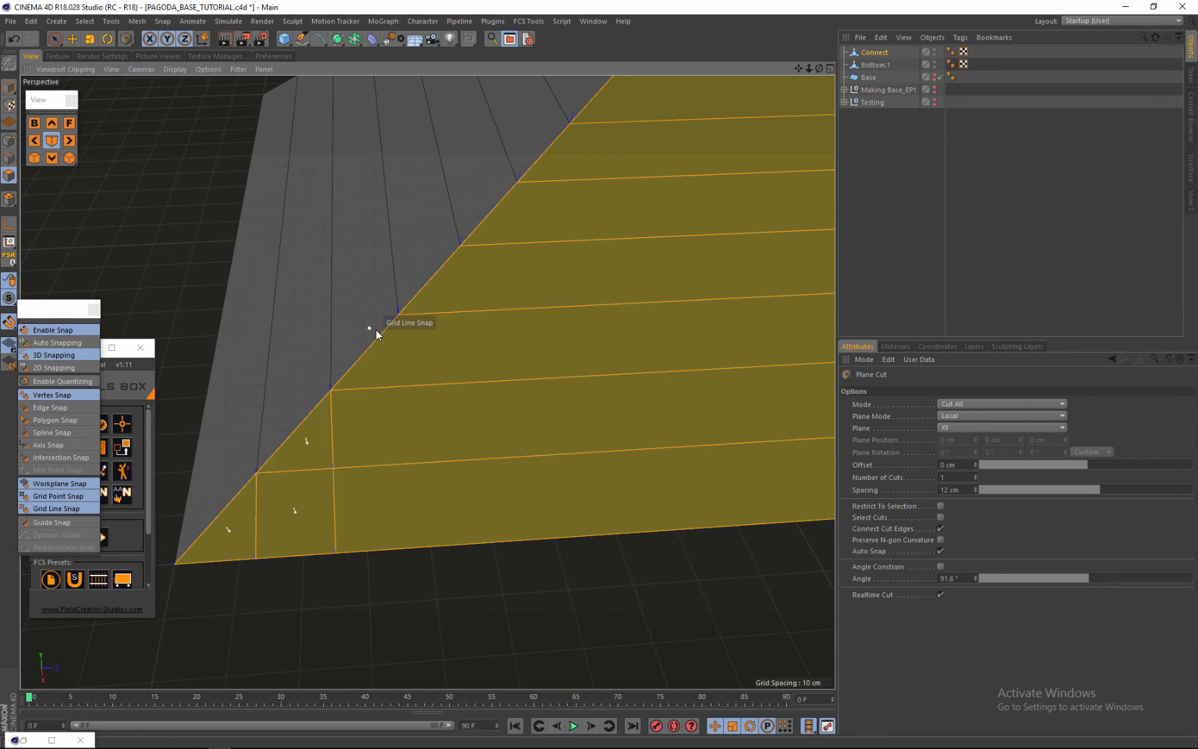
pyautogui.click(398, 315)
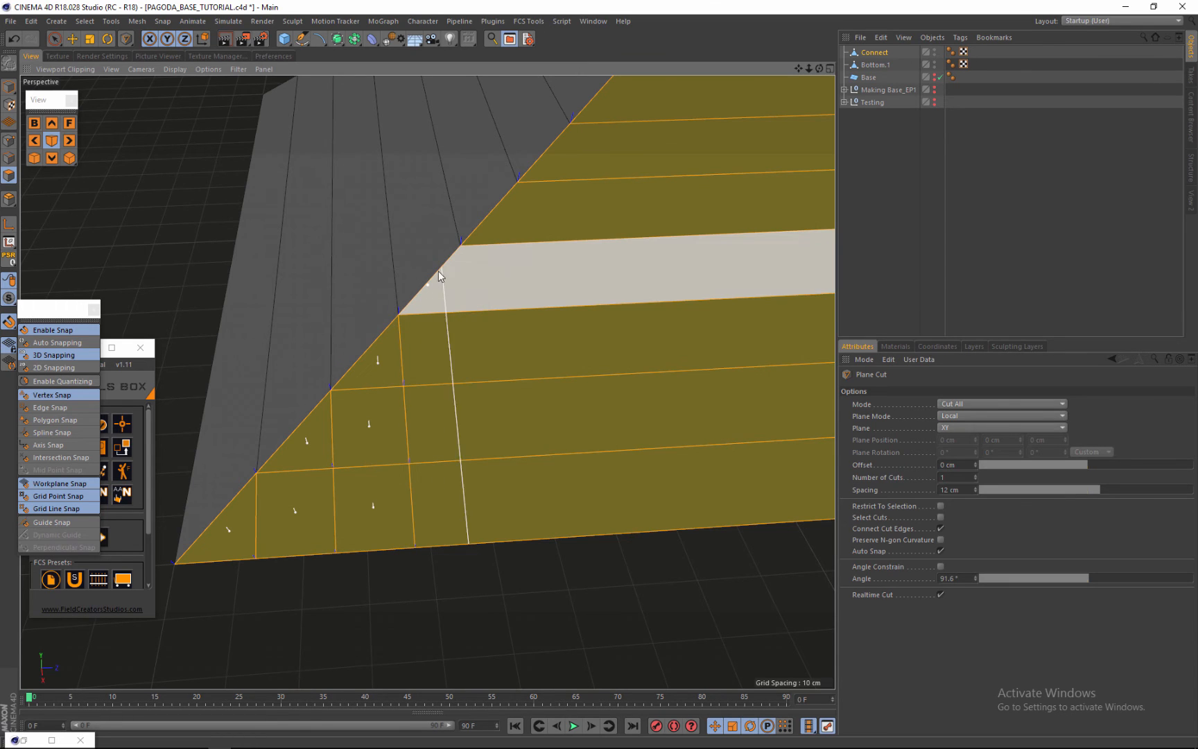
pyautogui.click(462, 244)
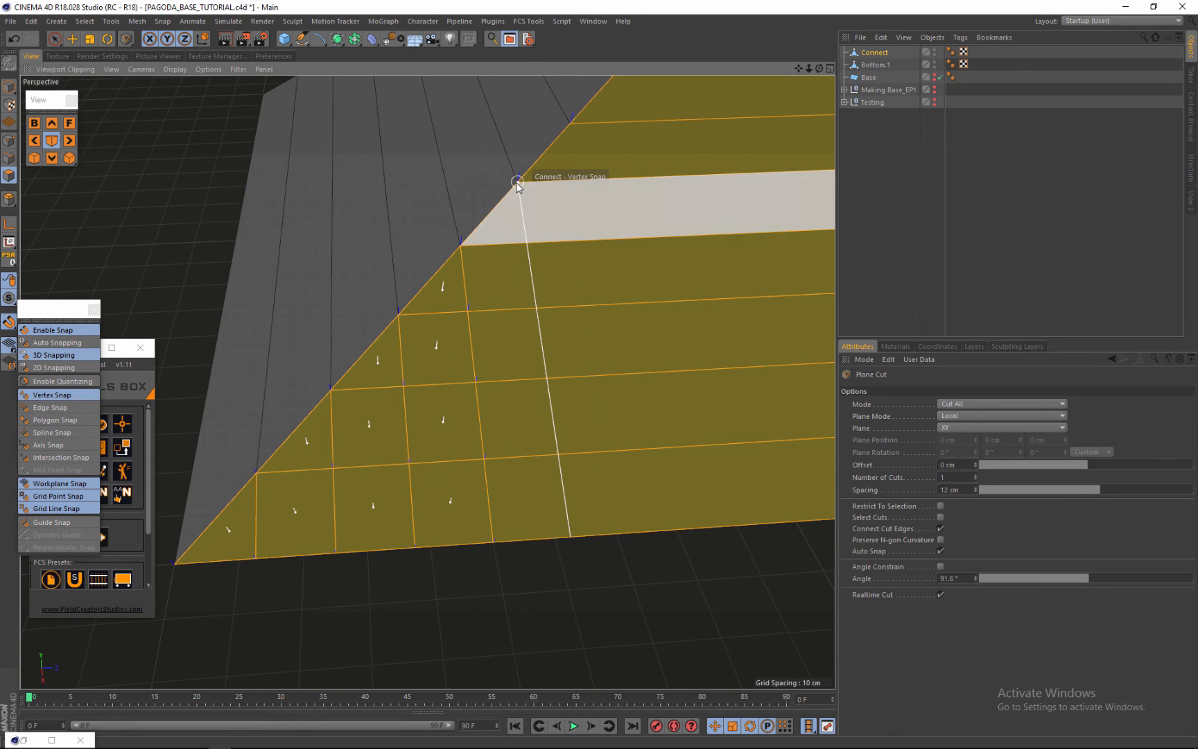
pyautogui.click(518, 182)
# Add Plane Cuts from the remaining three hip vertices, up to the corner where the upper slope begins.
pyautogui.scroll(-4, 524, 283)
pyautogui.scroll(3, 527, 208)
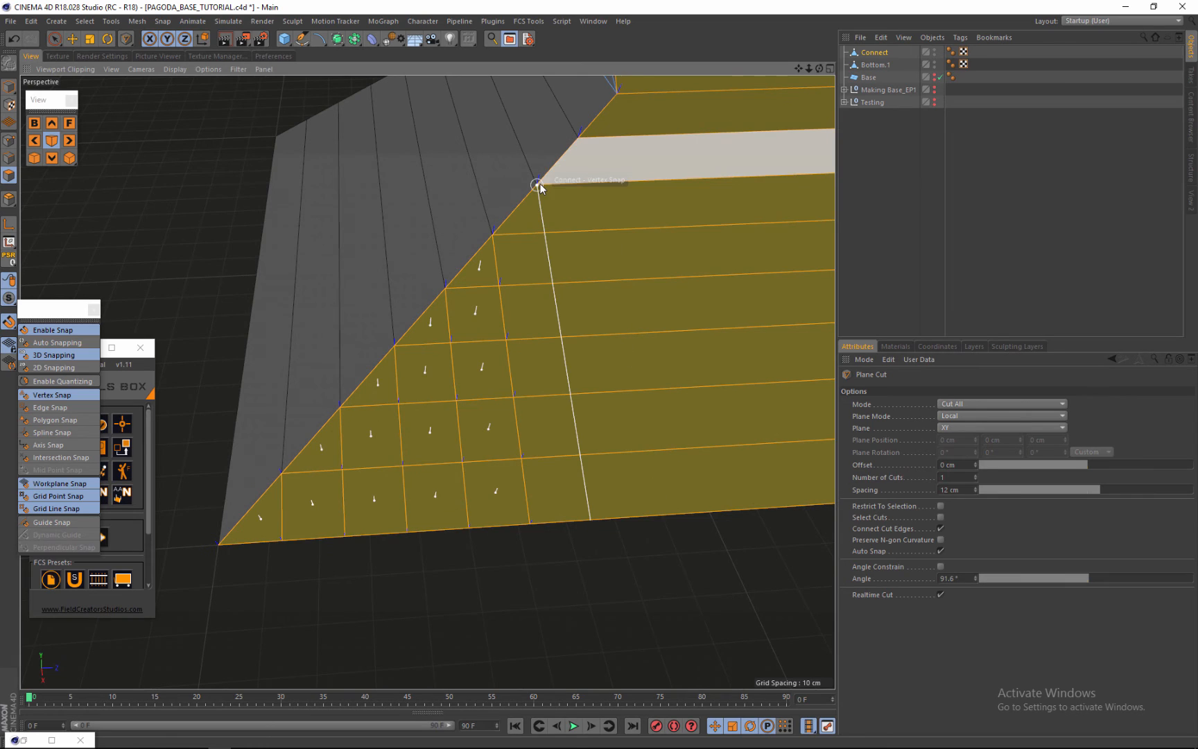
pyautogui.click(537, 185)
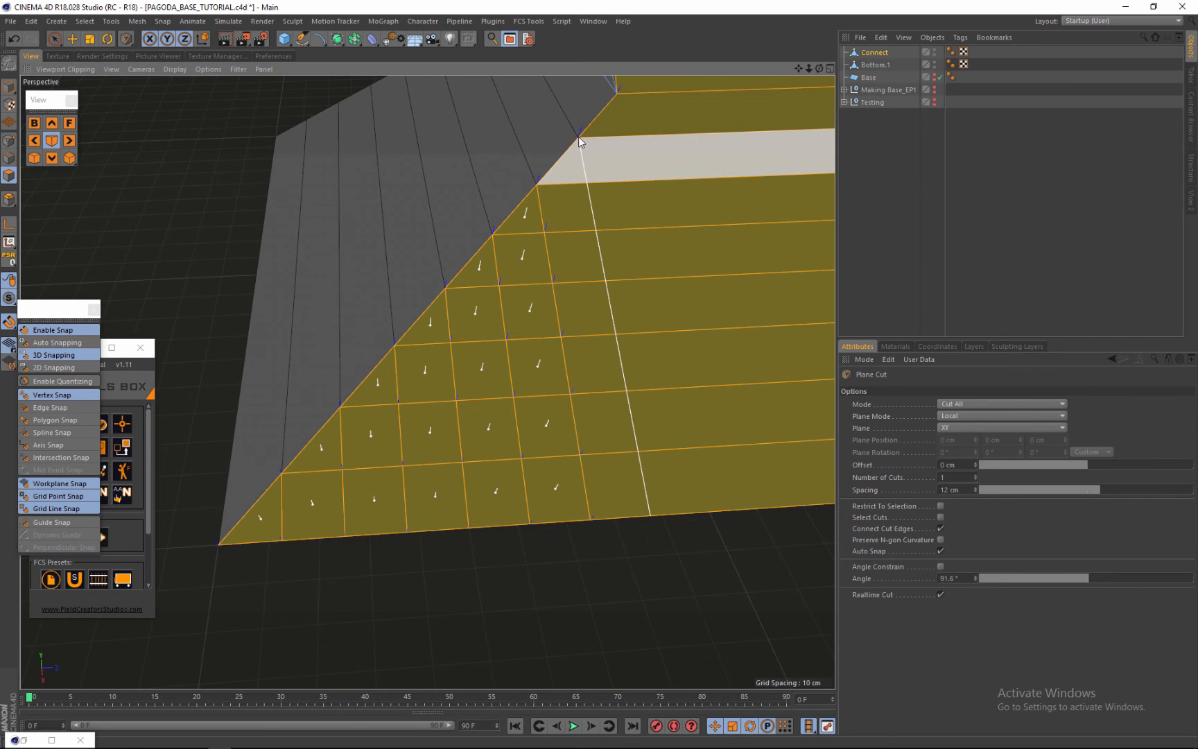
pyautogui.click(579, 138)
pyautogui.scroll(-1, 539, 266)
pyautogui.scroll(-3, 539, 289)
pyautogui.scroll(3, 588, 139)
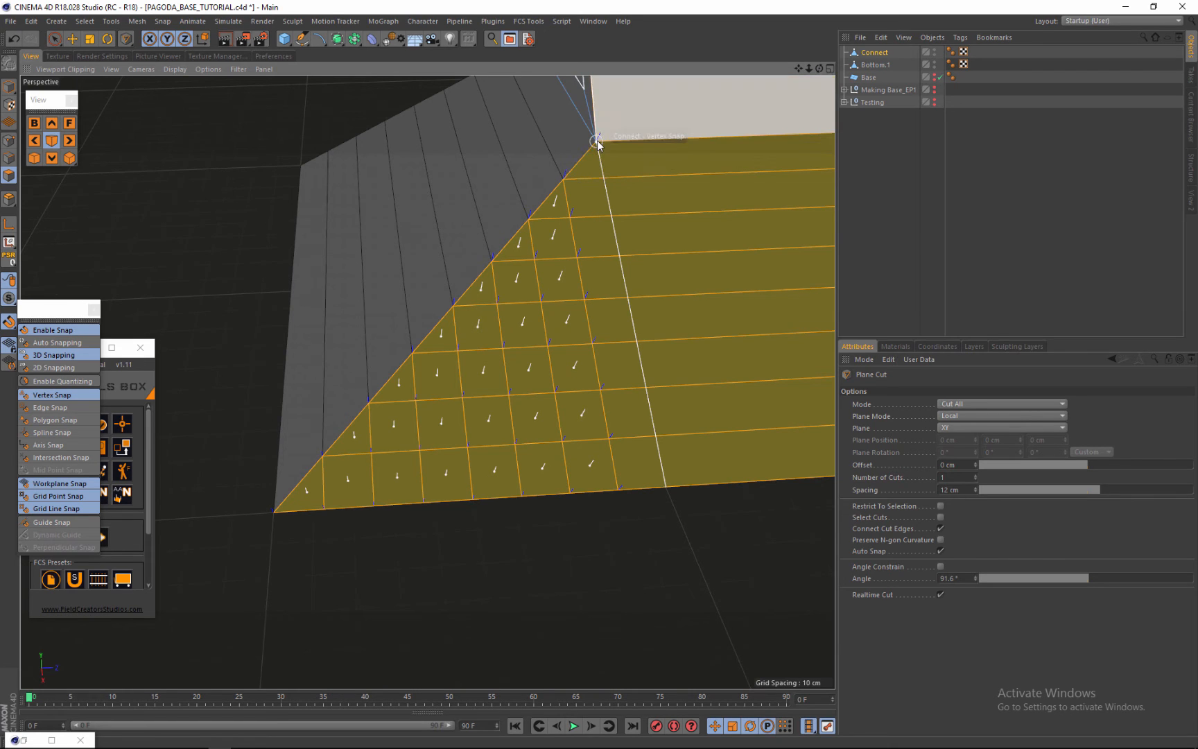
pyautogui.click(598, 145)
pyautogui.scroll(-4, 535, 236)
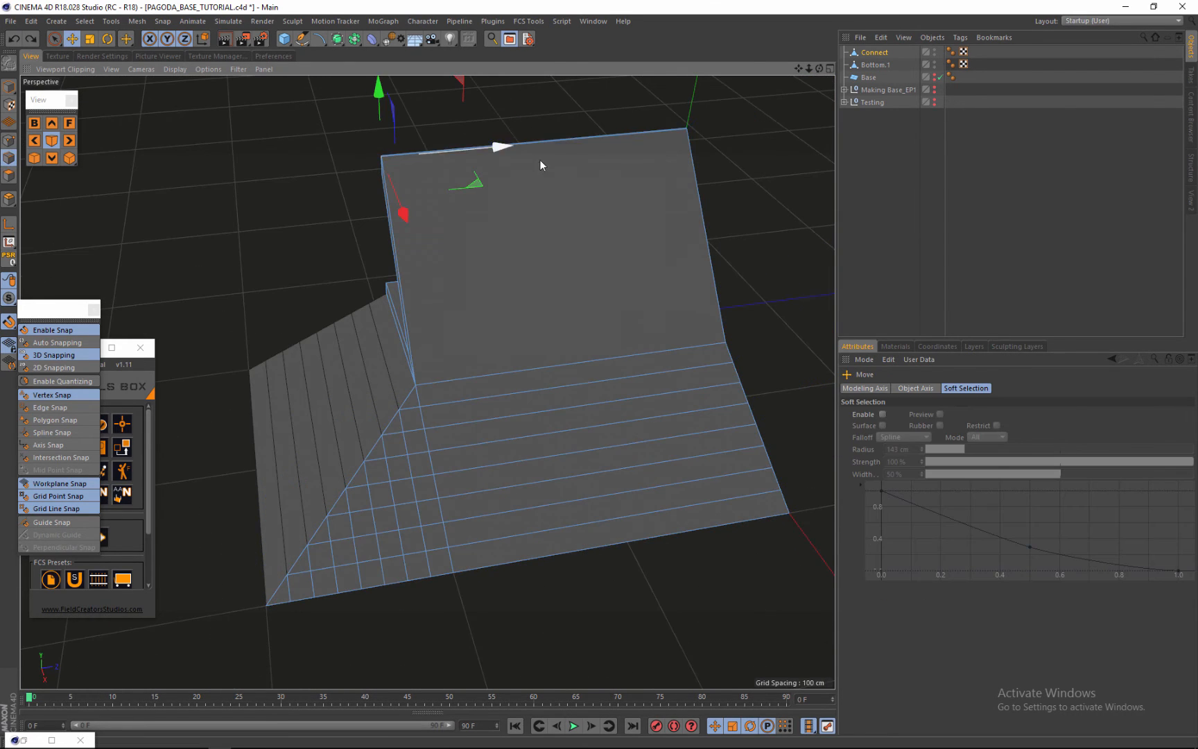
# Select the upper slope's top edge and every long horizontal edge segment beneath it, down to the eave, on the Connect mesh.
pyautogui.click(543, 142)
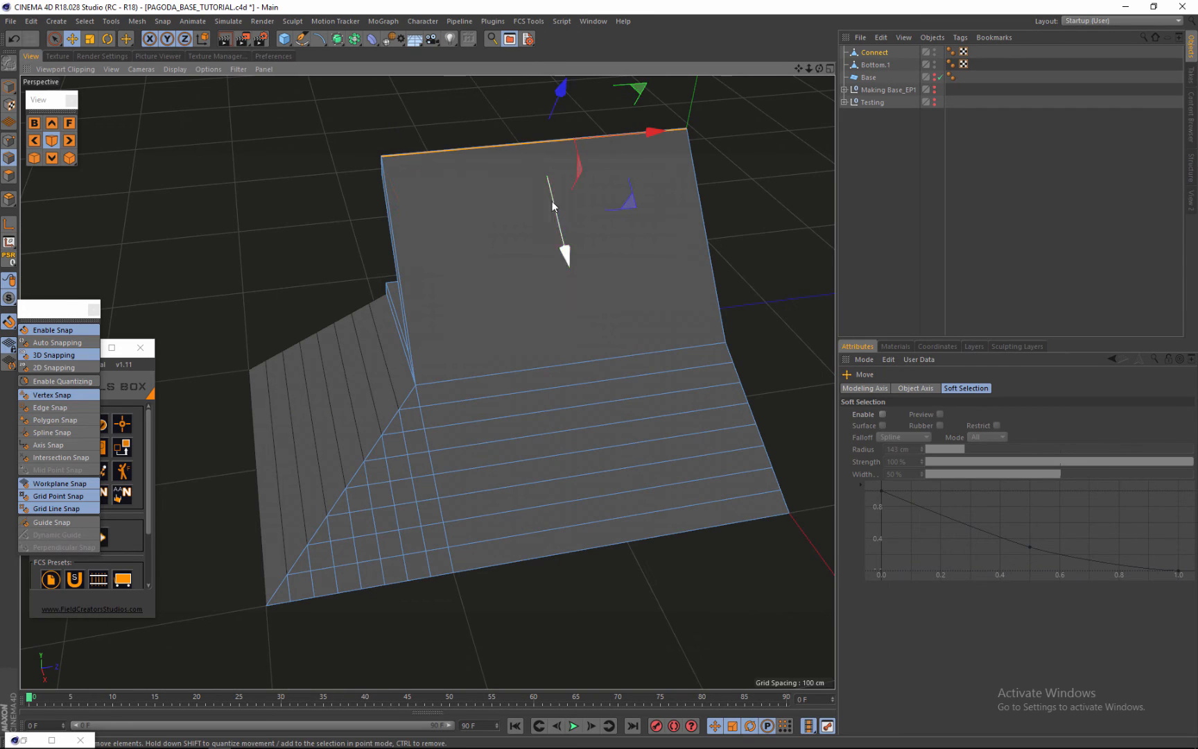
pyautogui.keyDown('shift'); pyautogui.click(562, 366); pyautogui.keyUp('shift')
pyautogui.keyDown('shift'); pyautogui.click(565, 387); pyautogui.keyUp('shift')
pyautogui.keyDown('shift'); pyautogui.click(569, 409); pyautogui.keyUp('shift')
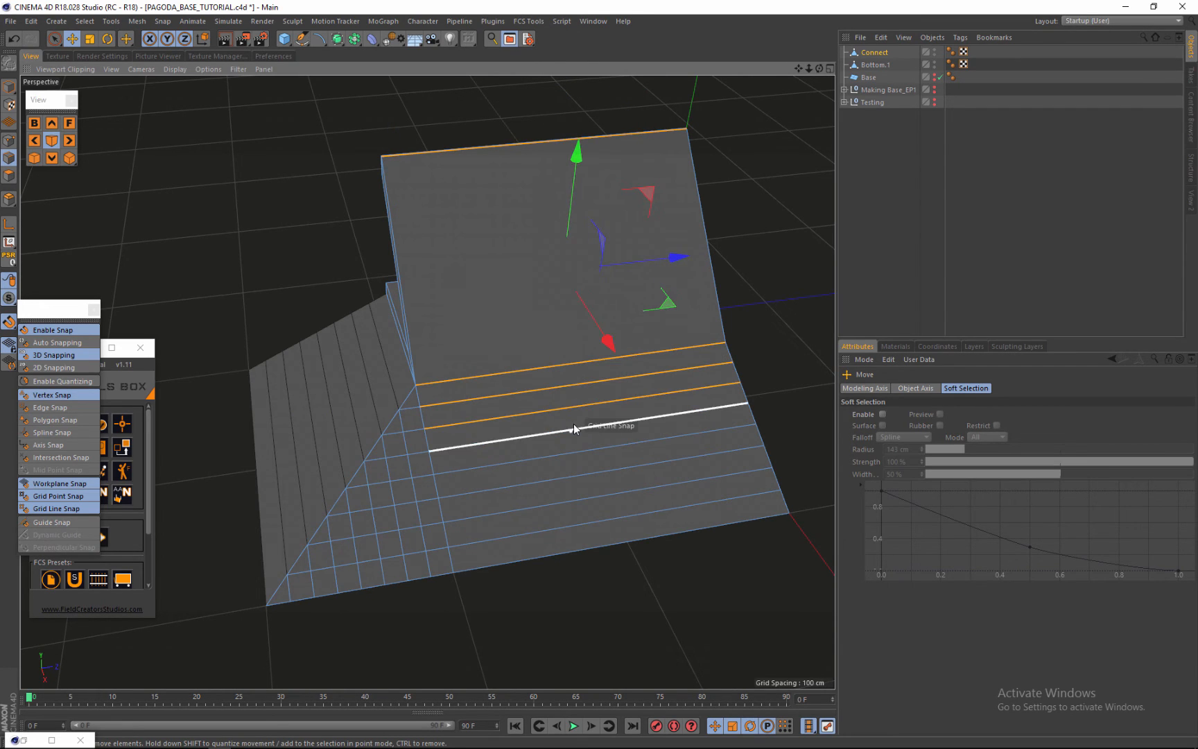
pyautogui.keyDown('shift'); pyautogui.click(574, 428); pyautogui.keyUp('shift')
pyautogui.keyDown('shift'); pyautogui.click(580, 449); pyautogui.keyUp('shift')
pyautogui.keyDown('shift'); pyautogui.click(586, 470); pyautogui.keyUp('shift')
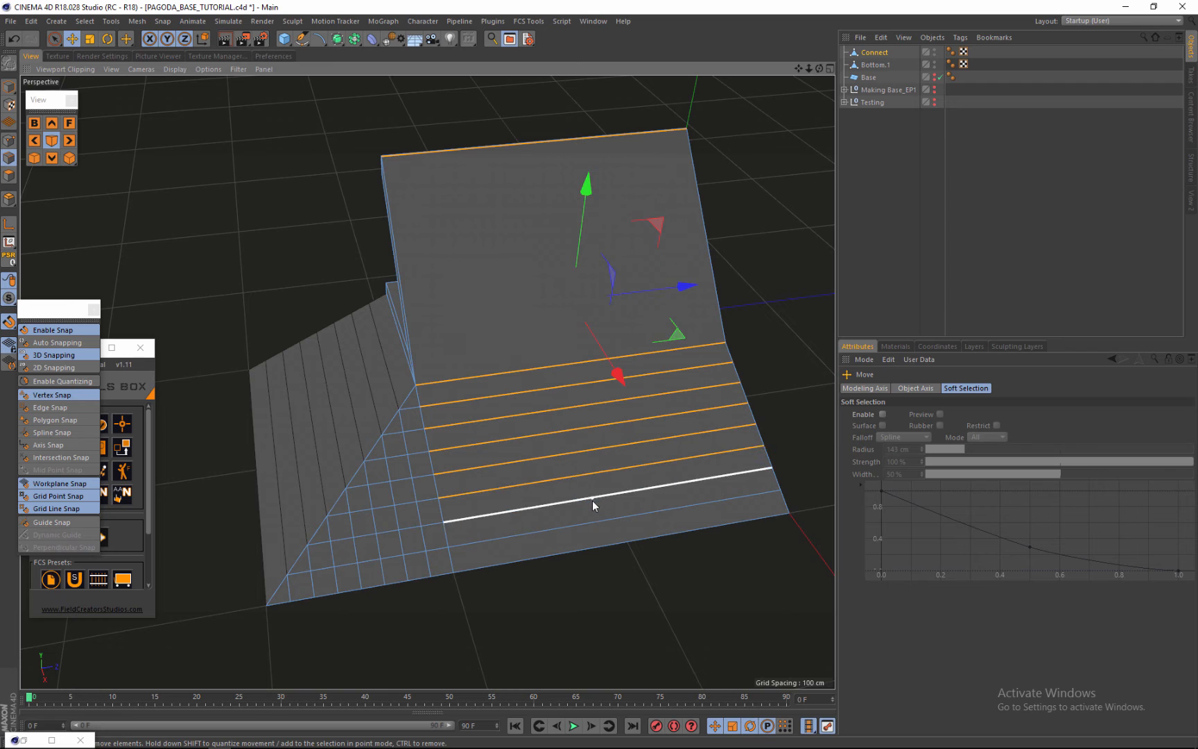
pyautogui.keyDown('shift'); pyautogui.click(592, 501); pyautogui.keyUp('shift')
pyautogui.keyDown('shift'); pyautogui.click(596, 523); pyautogui.keyUp('shift')
pyautogui.keyDown('shift'); pyautogui.click(605, 546); pyautogui.keyUp('shift')
# Detach the modeling command list beside the model and apply Connect Points/Edges four times to the selected edges.
pyautogui.keyDown('alt'); pyautogui.moveTo(521, 242); pyautogui.dragTo(530, 329, button='right'); pyautogui.keyUp('alt')
pyautogui.rightClick(534, 329)
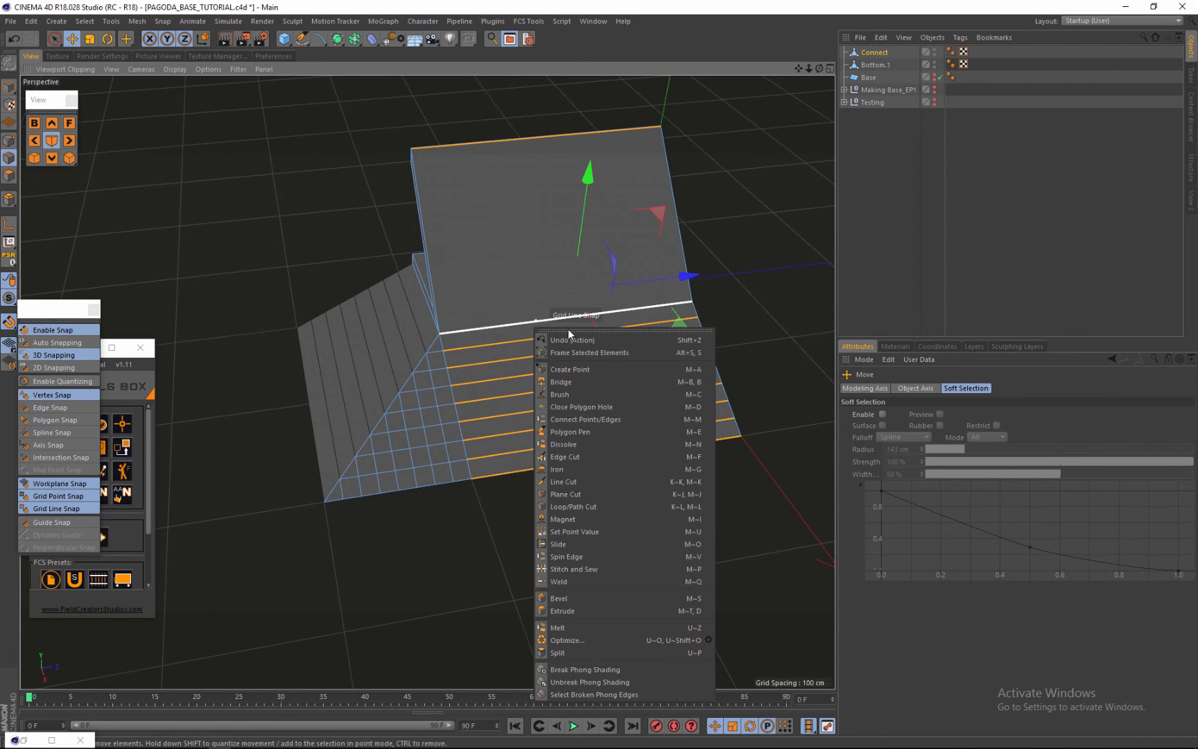
pyautogui.moveTo(571, 335); pyautogui.dragTo(788, 206)
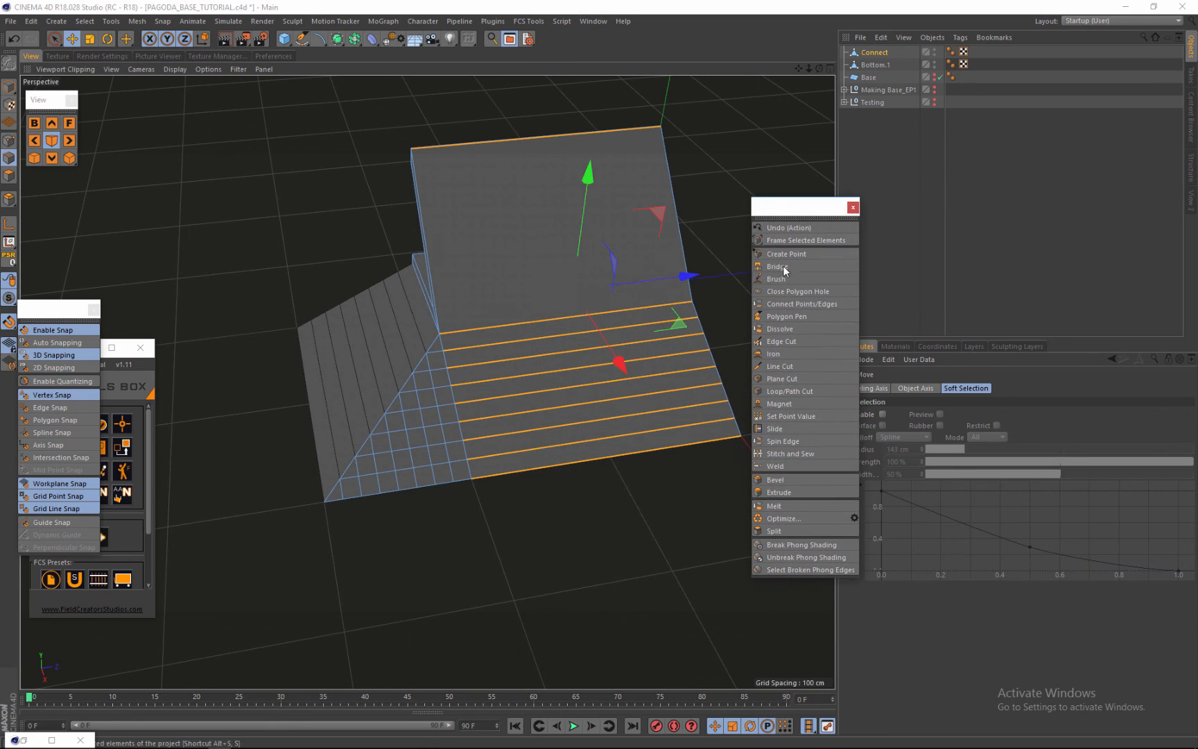
pyautogui.click(788, 306)
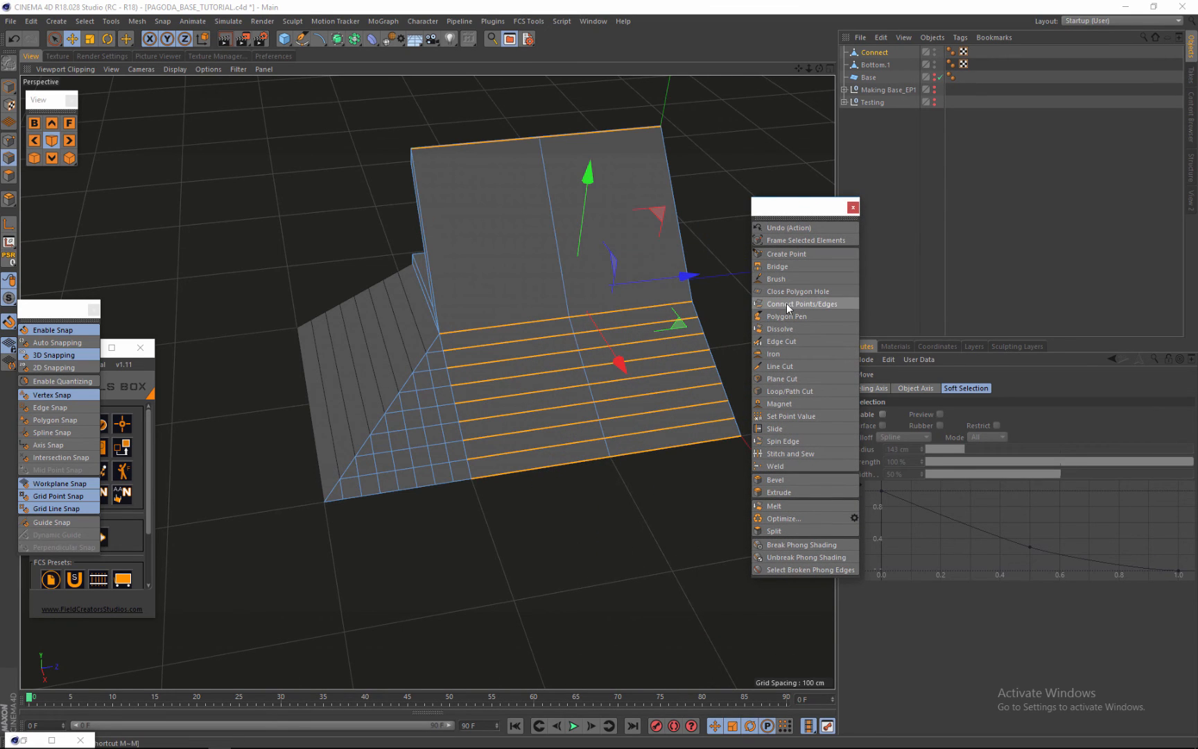
pyautogui.click(788, 306)
pyautogui.click(788, 306)
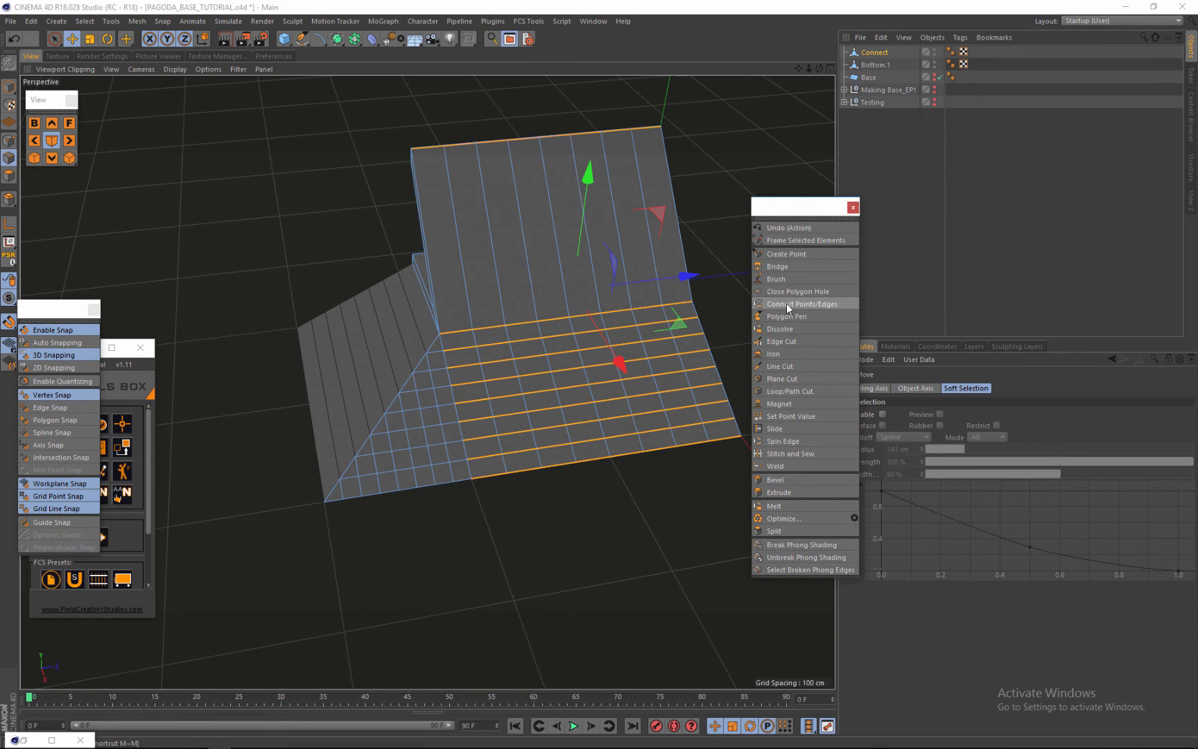
pyautogui.click(788, 305)
# Examine the new vertical divisions on the Connect mesh and how their spacing compares with the hip-corner cuts.
pyautogui.scroll(8, 445, 327)
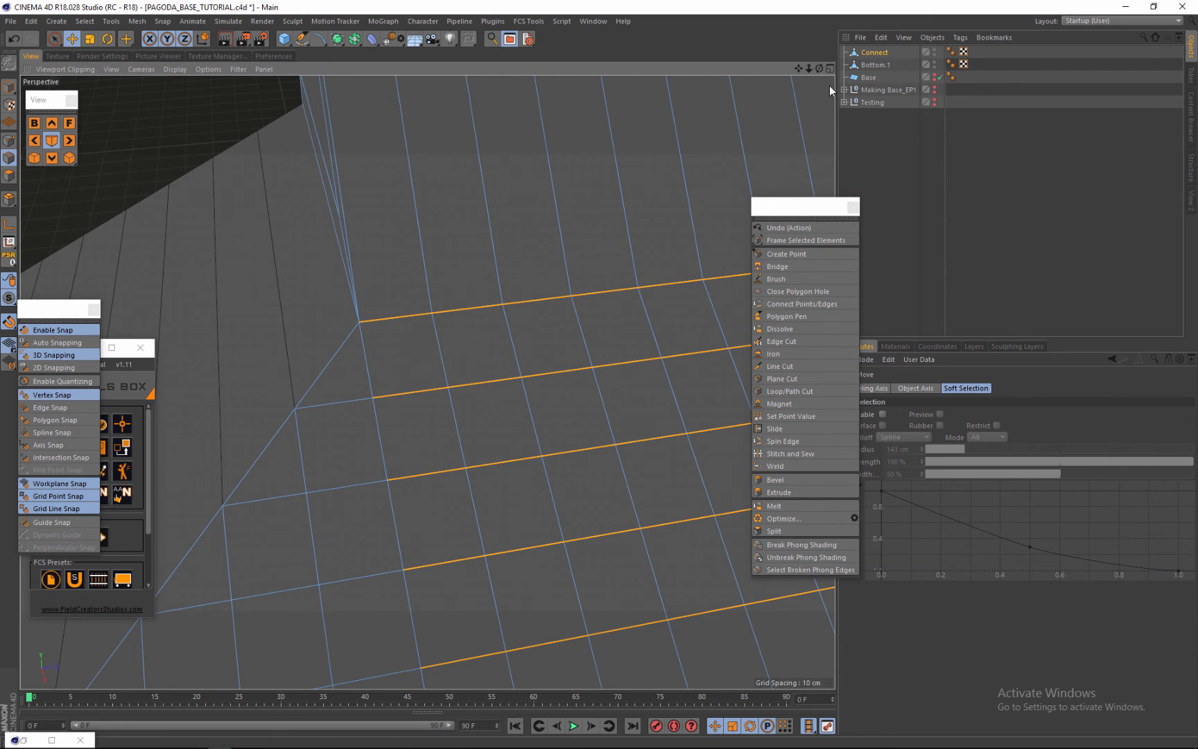
pyautogui.moveTo(815, 66); pyautogui.dragTo(598, 375)
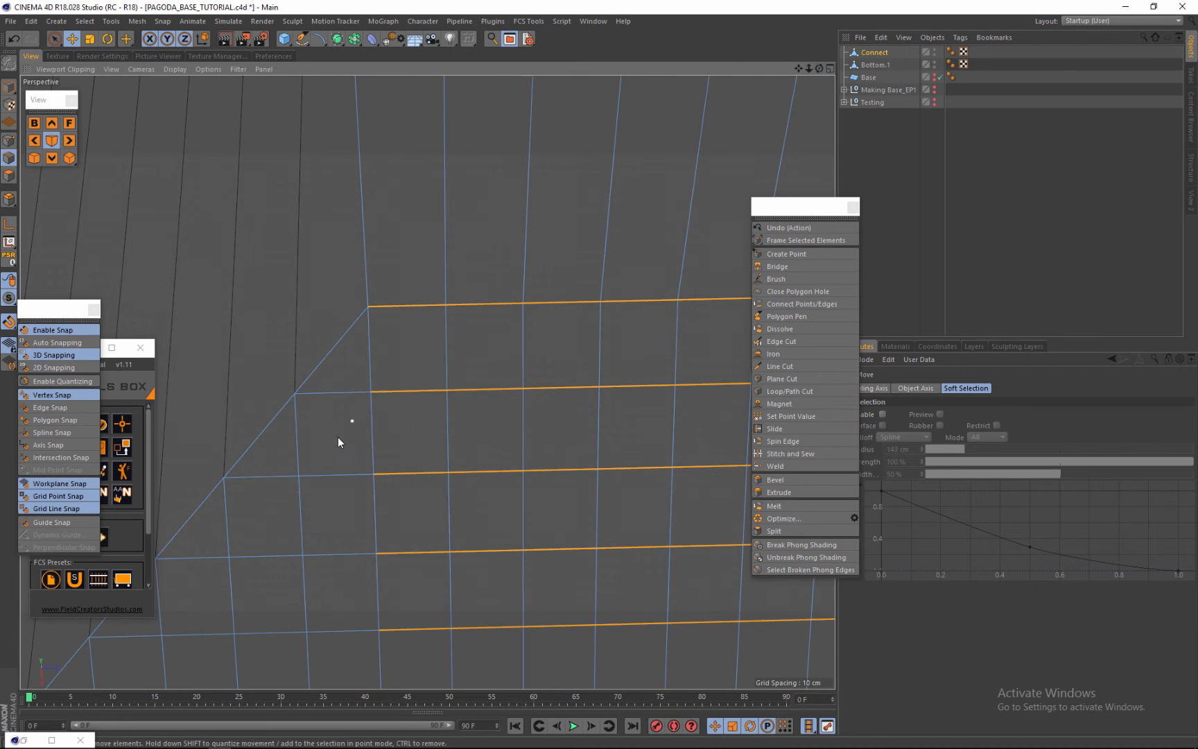
pyautogui.scroll(-5, 345, 424)
pyautogui.scroll(-6, 513, 381)
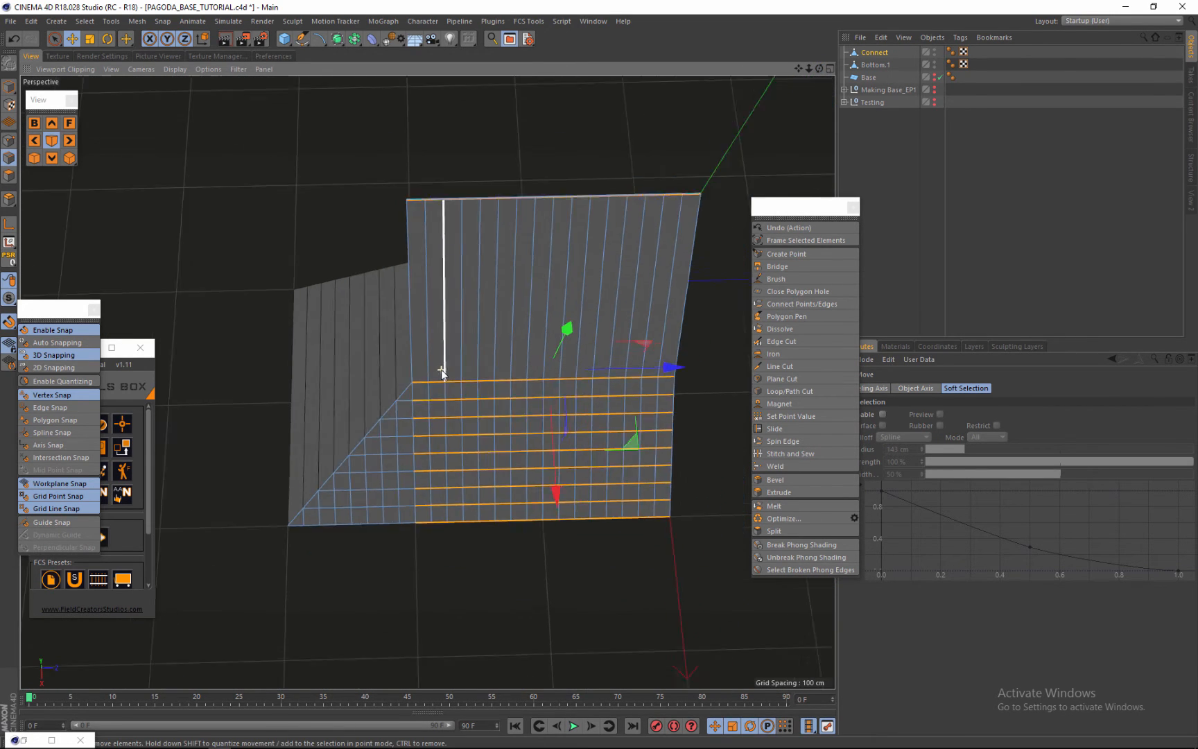
pyautogui.scroll(3, 457, 307)
pyautogui.moveTo(818, 69); pyautogui.dragTo(600, 377)
pyautogui.scroll(-2, 460, 347)
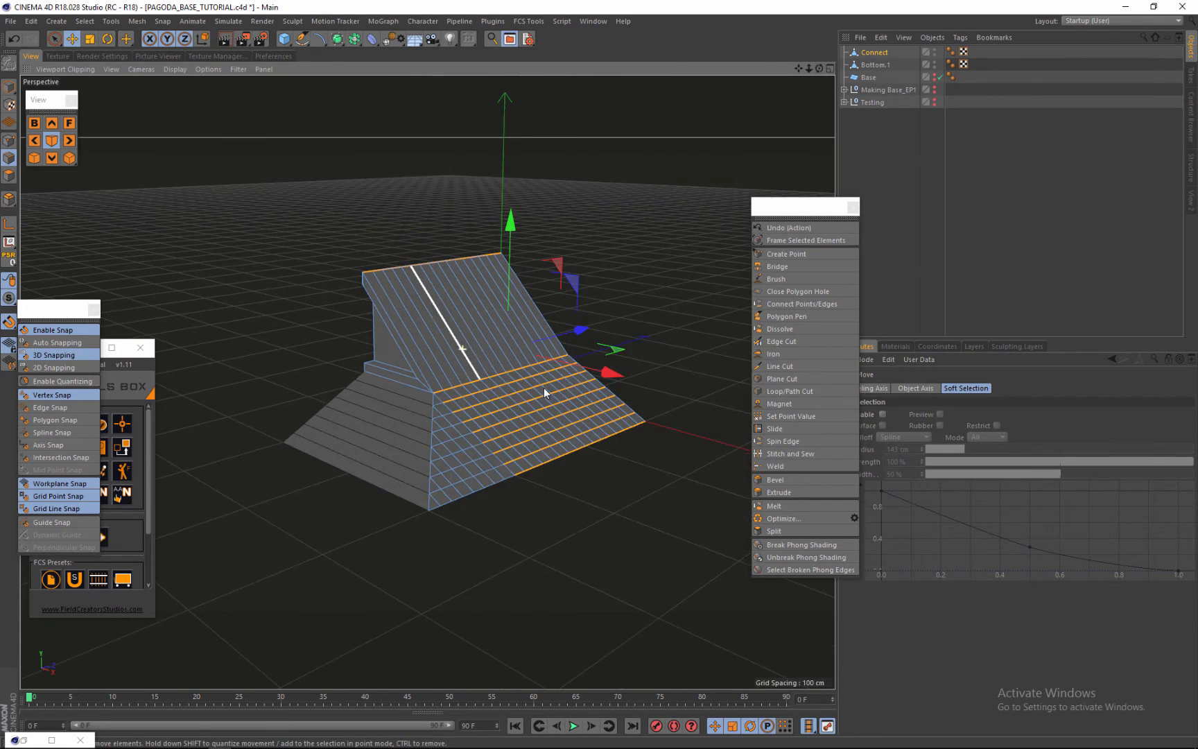
pyautogui.scroll(5, 300, 402)
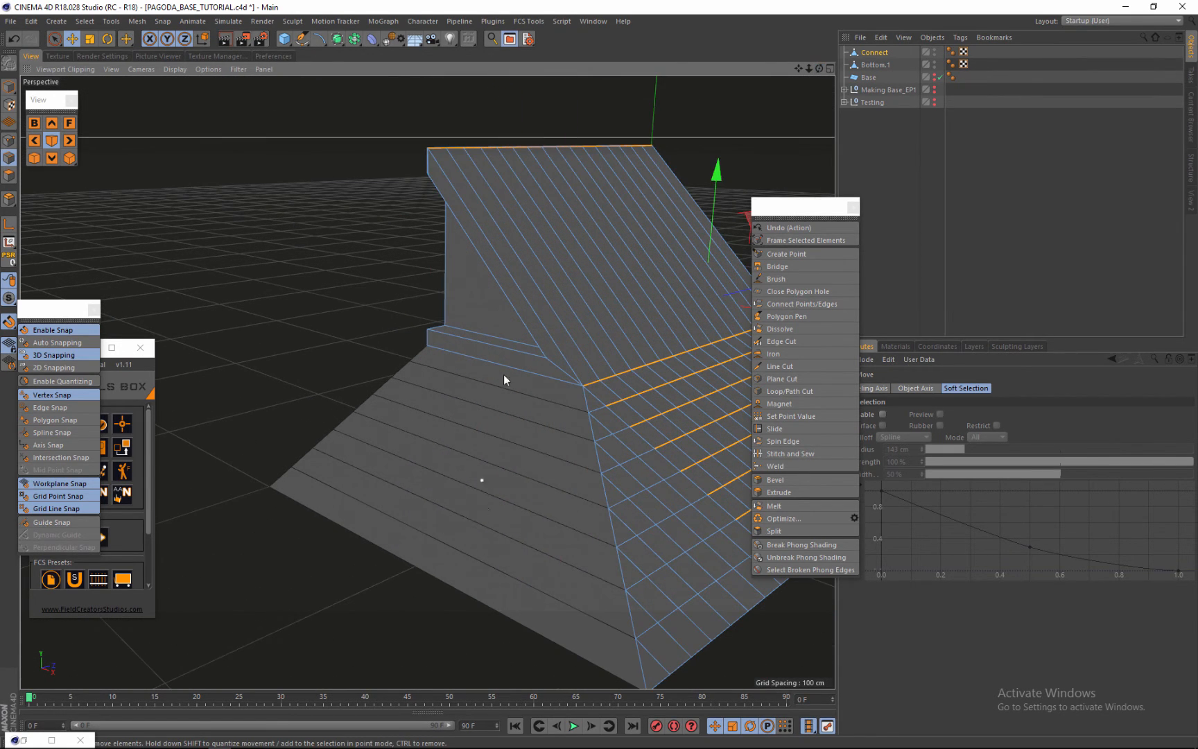
pyautogui.scroll(-1, 503, 374)
# Activate Plane Cut on the Bottom.1 mesh with its cutting plane set to YZ.
pyautogui.click(882, 66)
pyautogui.scroll(-5, 636, 238)
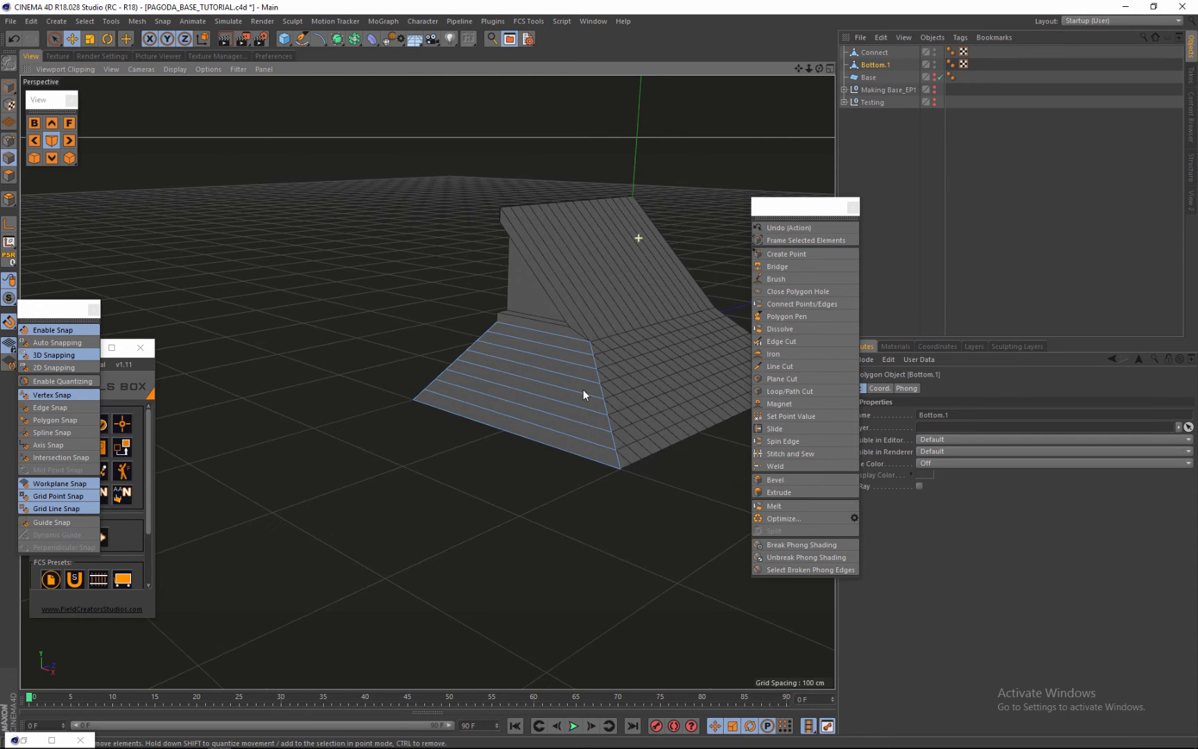
pyautogui.scroll(3, 583, 390)
pyautogui.keyDown('alt'); pyautogui.moveTo(428, 380); pyautogui.dragTo(600, 375); pyautogui.keyUp('alt')
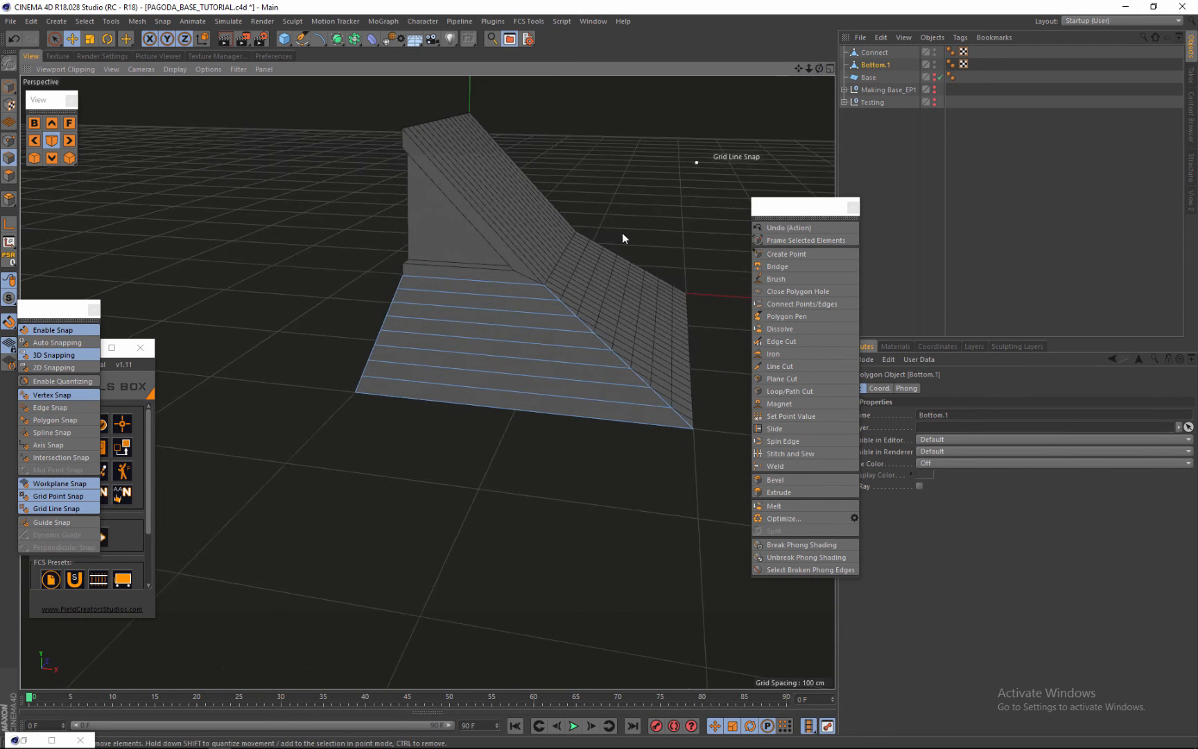
pyautogui.scroll(5, 610, 409)
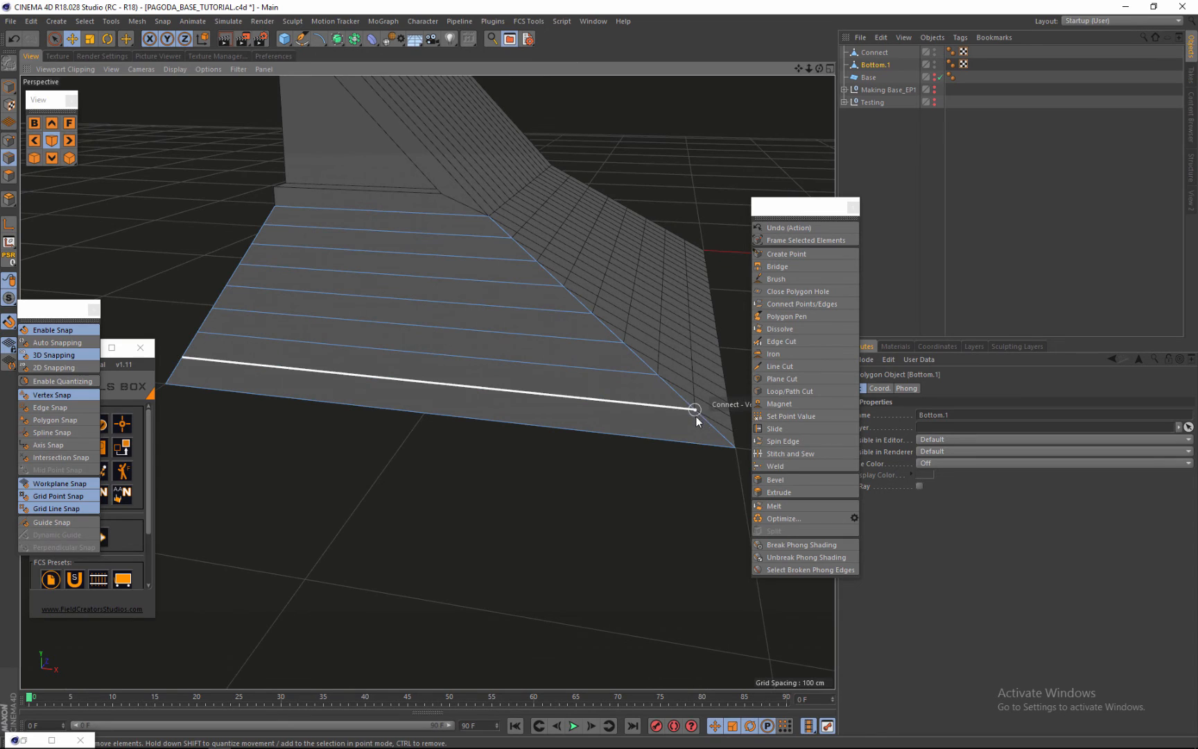
pyautogui.scroll(-2, 515, 397)
pyautogui.scroll(-2, 521, 389)
pyautogui.scroll(3, 617, 287)
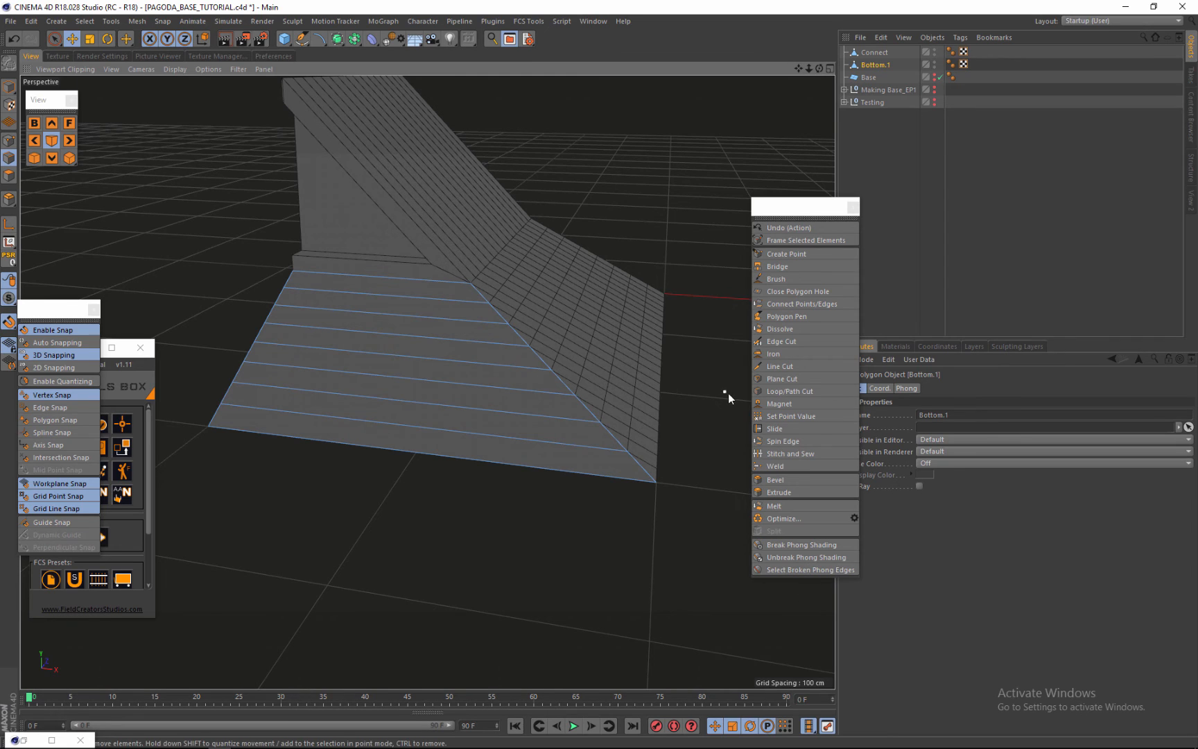
pyautogui.click(779, 367)
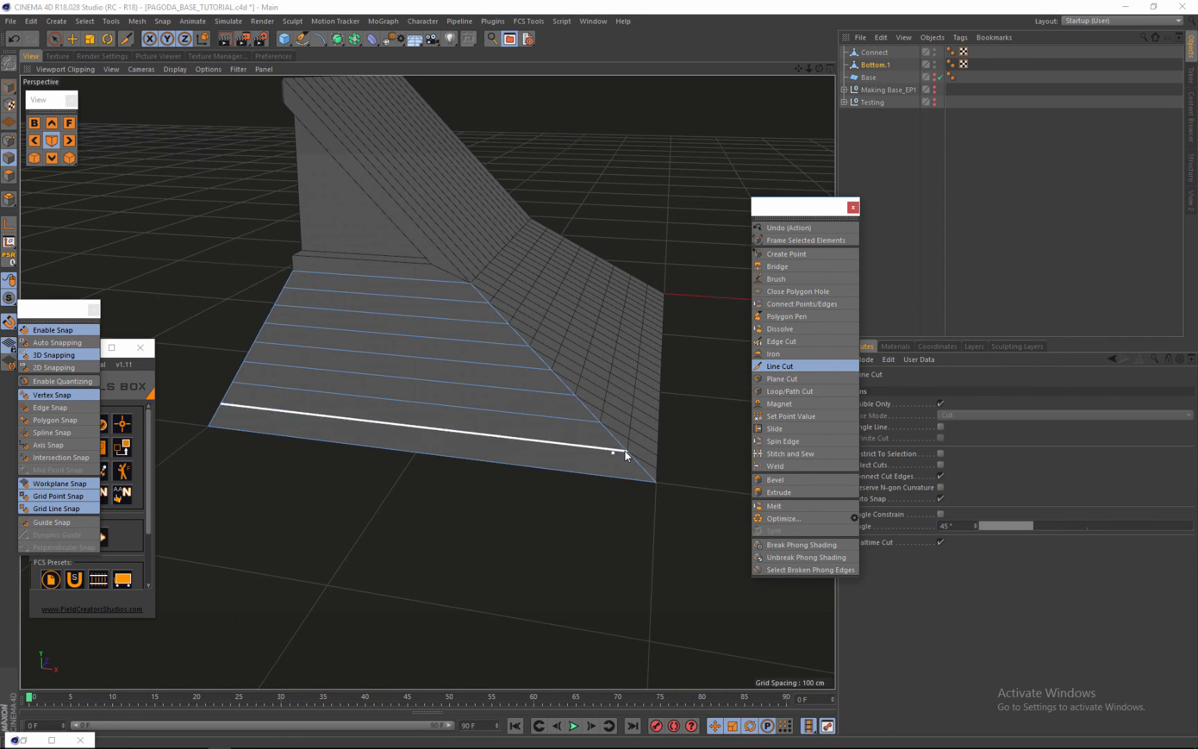
pyautogui.click(775, 379)
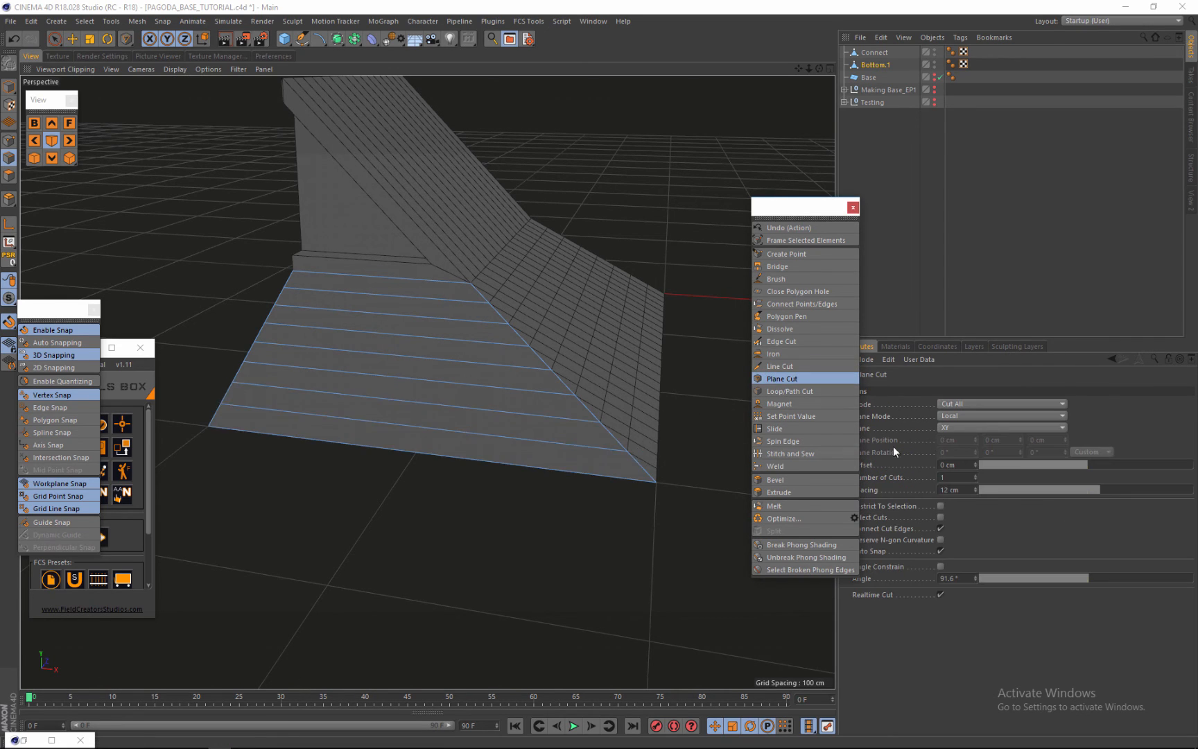
pyautogui.click(975, 429)
pyautogui.click(973, 446)
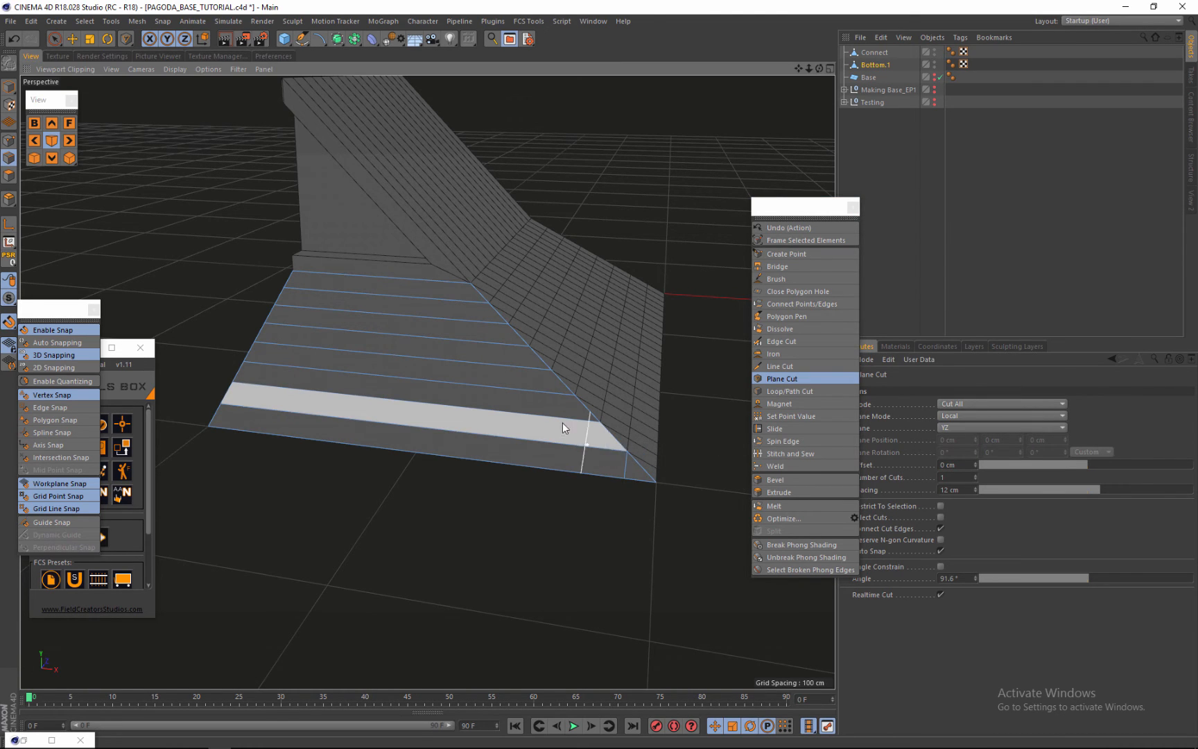
# Make Plane Cuts down Bottom.1 snapped to its hip vertices, from the eave corner up to the corner of its upper edge.
pyautogui.scroll(5, 601, 424)
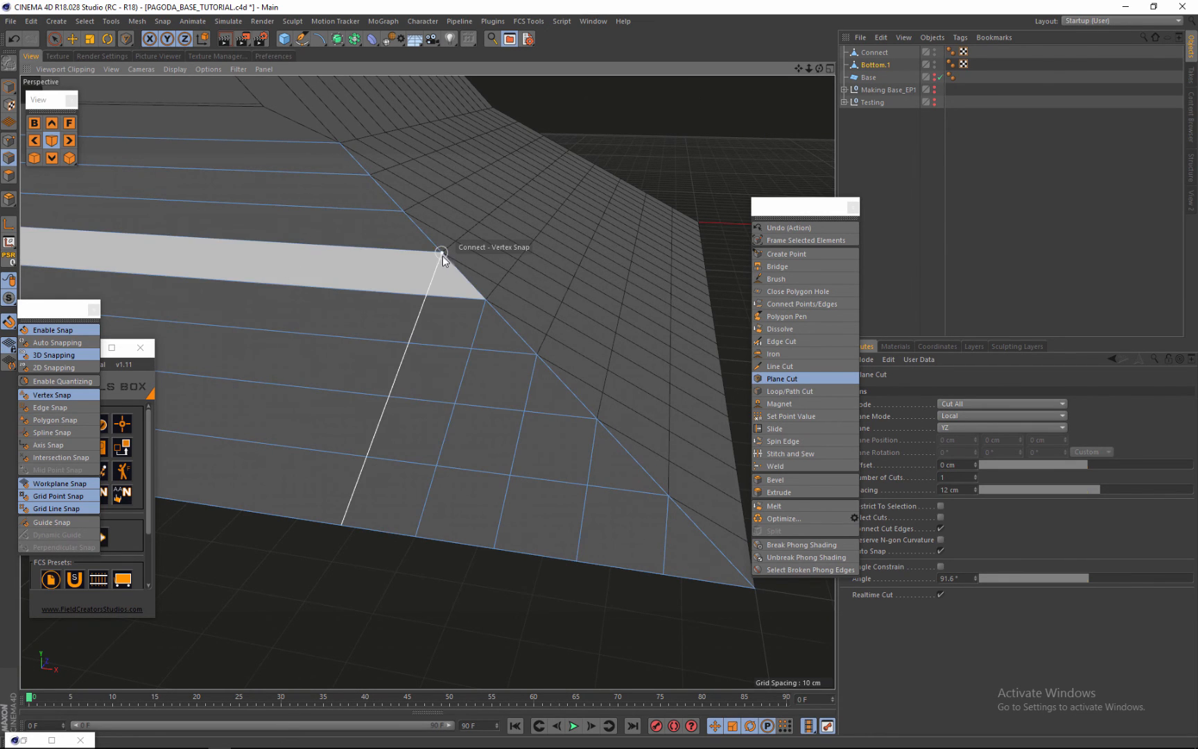
pyautogui.click(403, 212)
pyautogui.scroll(-5, 470, 248)
pyautogui.scroll(5, 390, 141)
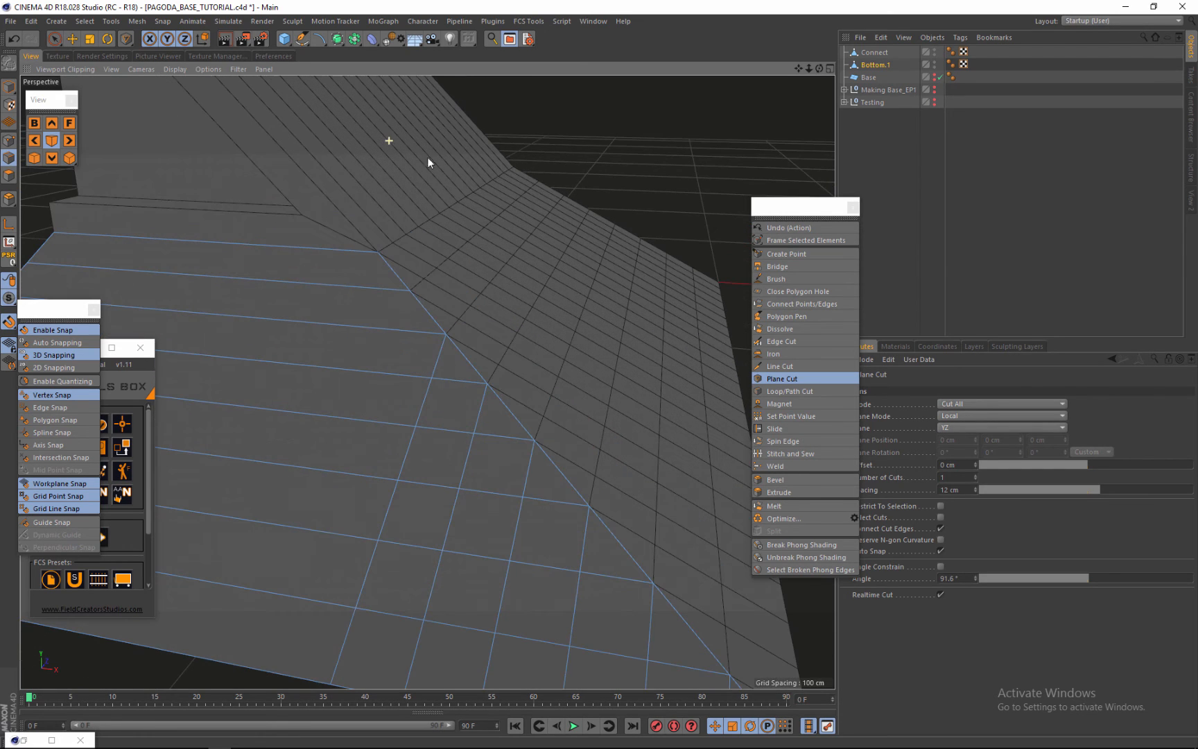
pyautogui.click(377, 252)
pyautogui.scroll(-6, 472, 225)
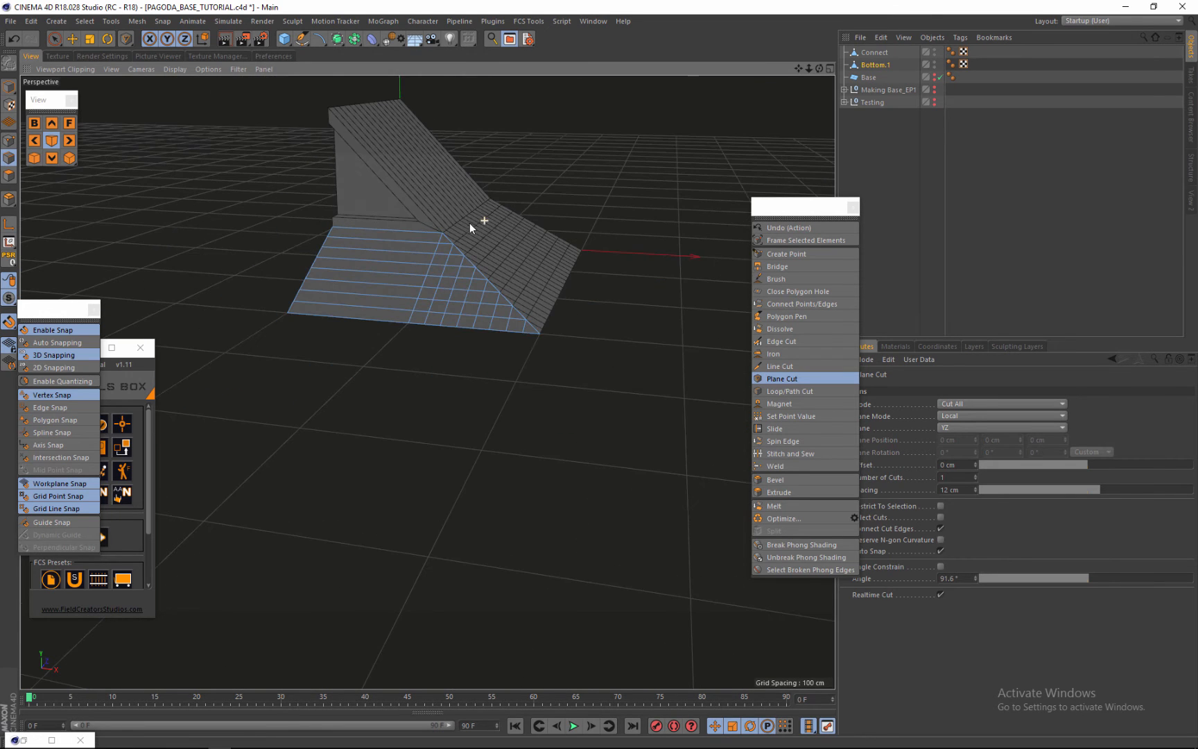
pyautogui.scroll(3, 368, 210)
pyautogui.scroll(3, 419, 226)
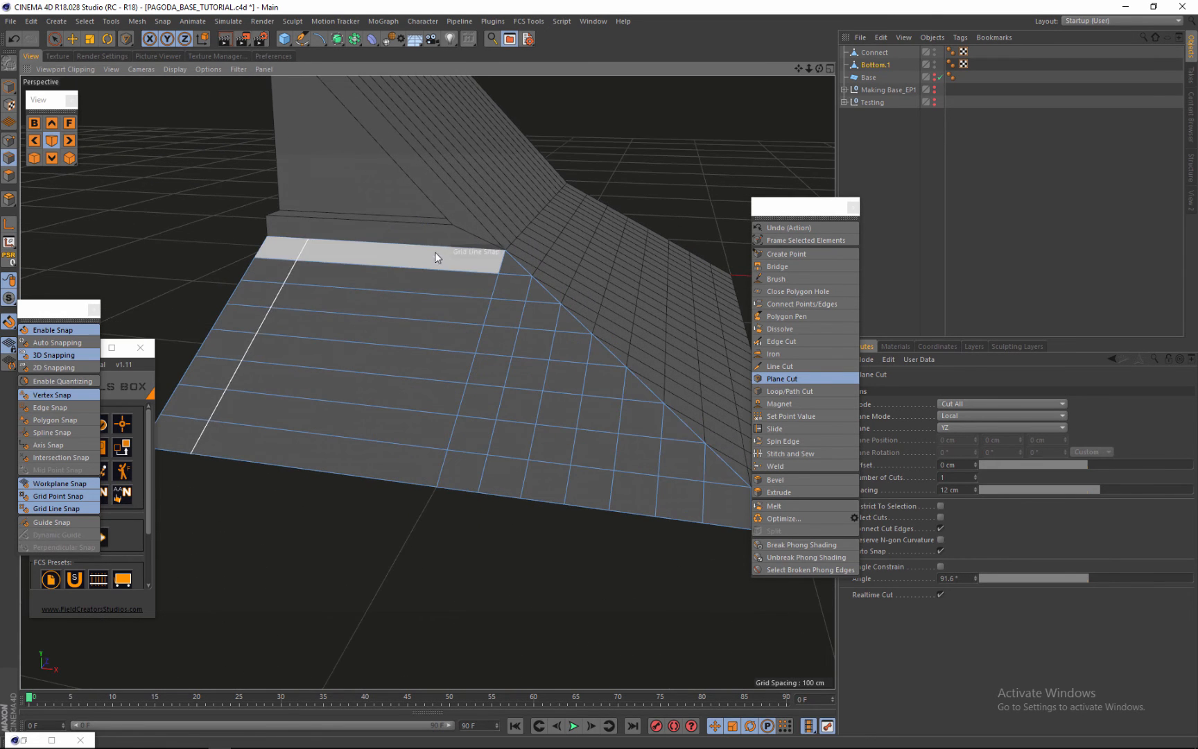
# Select the undivided horizontal edge segments of Bottom.1 and split them into eight columns with repeated Connect Points/Edges, undoing the extra subdivision.
pyautogui.click(54, 40)
pyautogui.moveTo(357, 239); pyautogui.dragTo(315, 475)
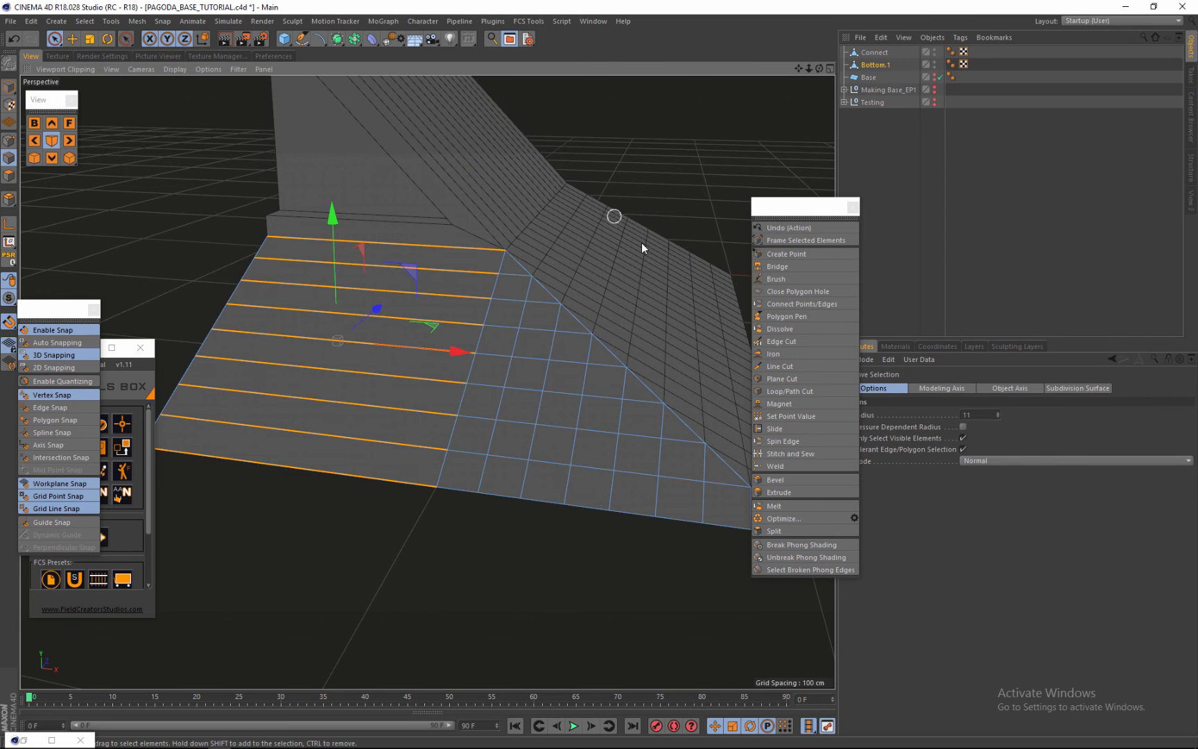
pyautogui.click(809, 310)
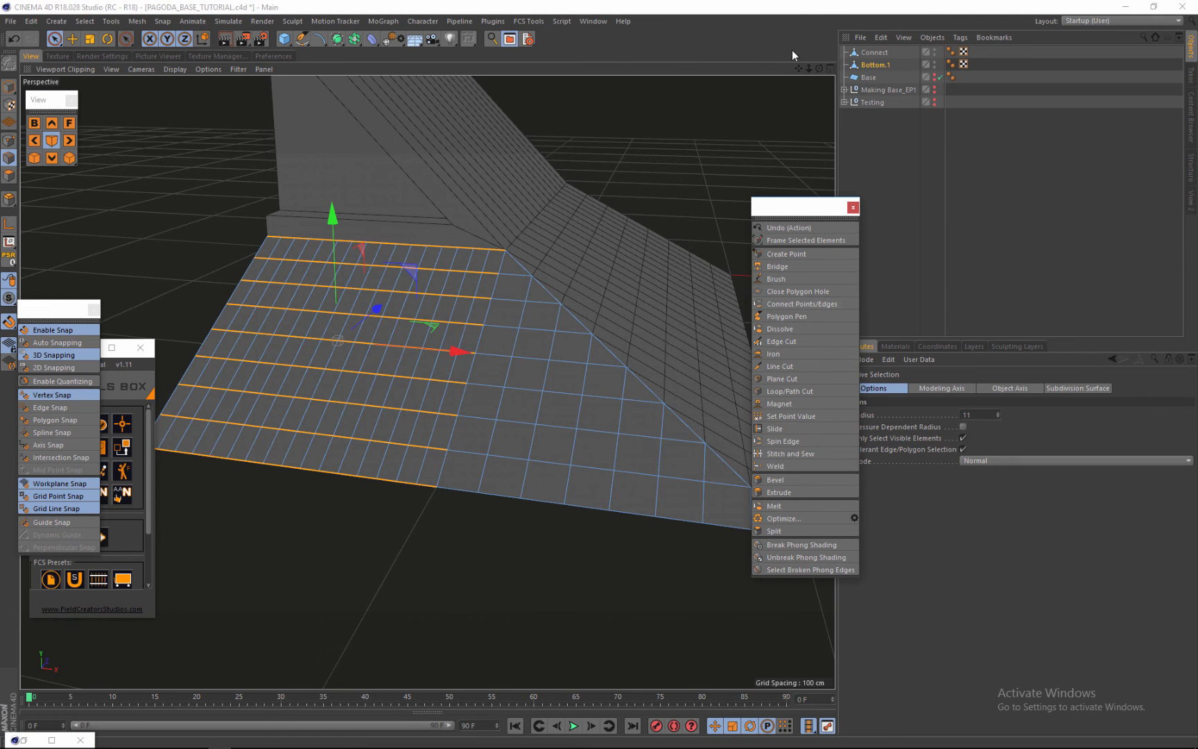
pyautogui.moveTo(818, 68); pyautogui.dragTo(598, 375)
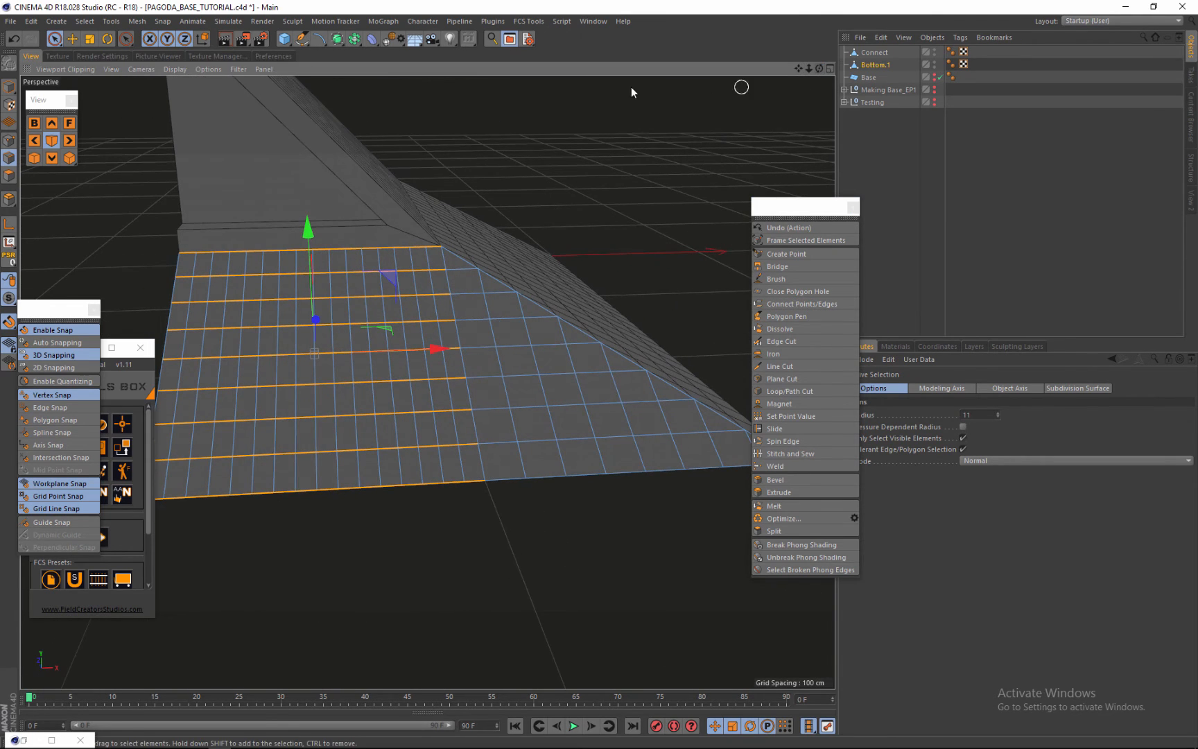
pyautogui.click(15, 39)
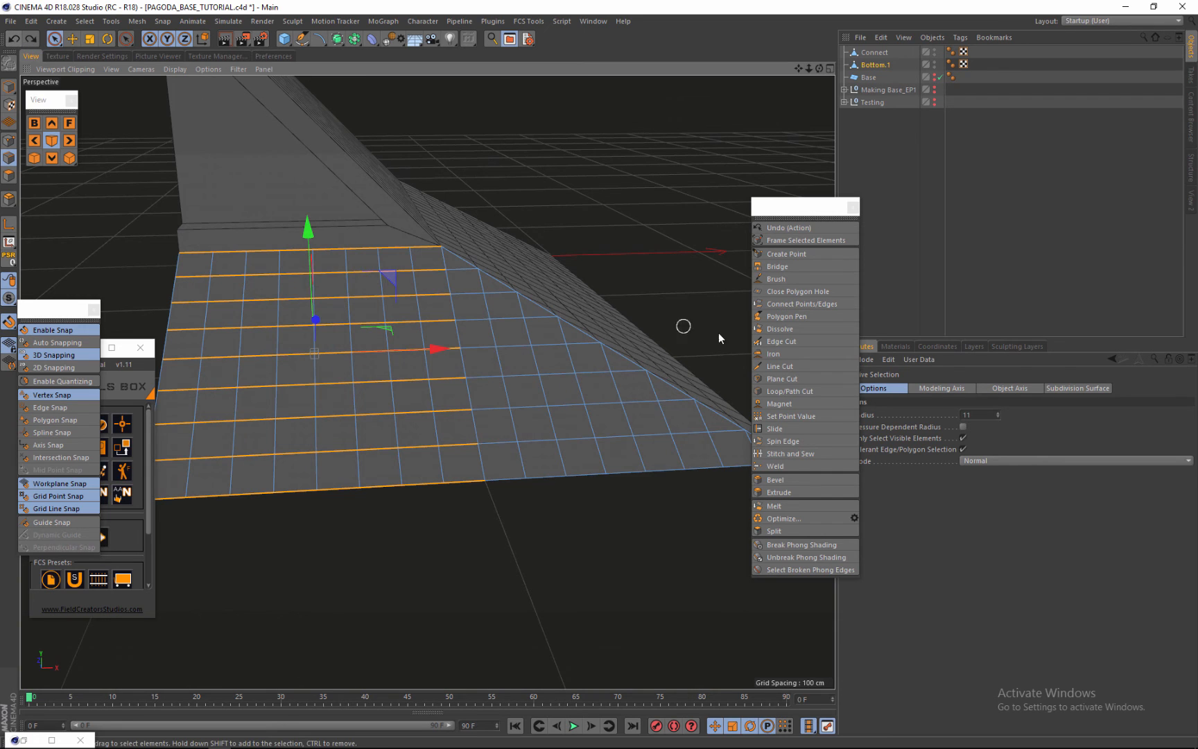
pyautogui.scroll(-3, 318, 456)
pyautogui.scroll(3, 317, 455)
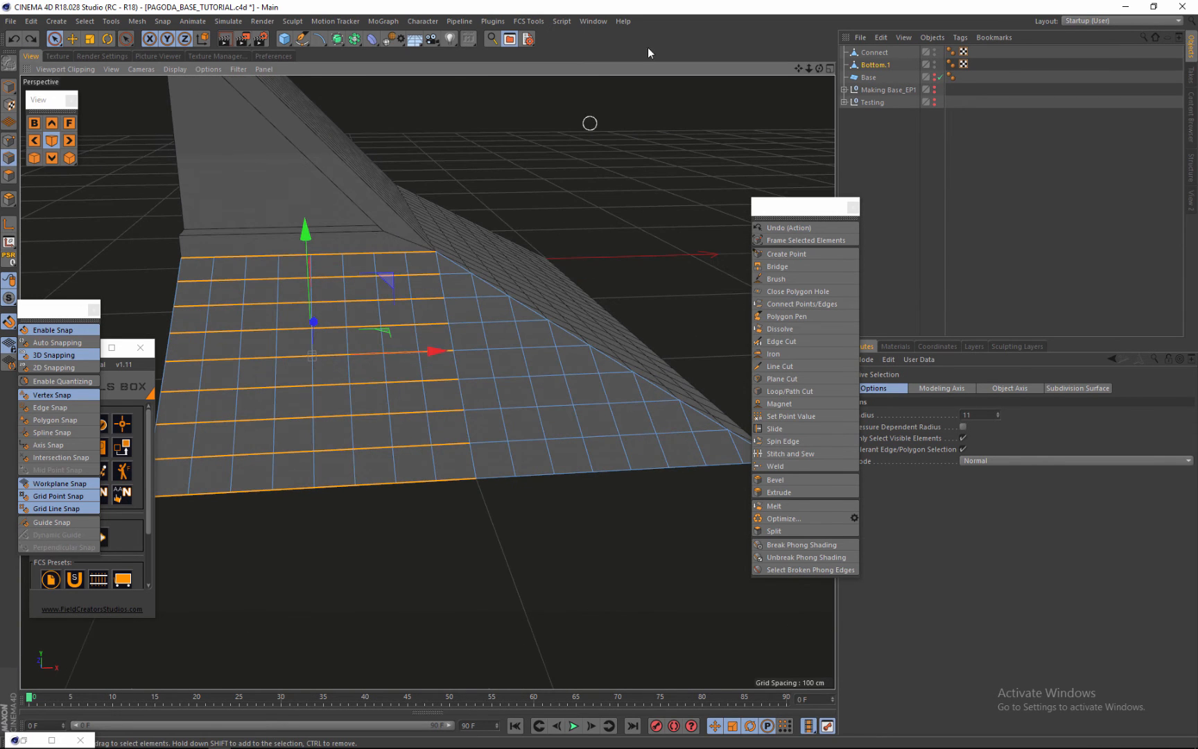
# Switch to Model mode and examine the grid alignment along the hip seam, selecting Bottom.1 and Connect in turn.
pyautogui.moveTo(598, 376); pyautogui.dragTo(420, 328)
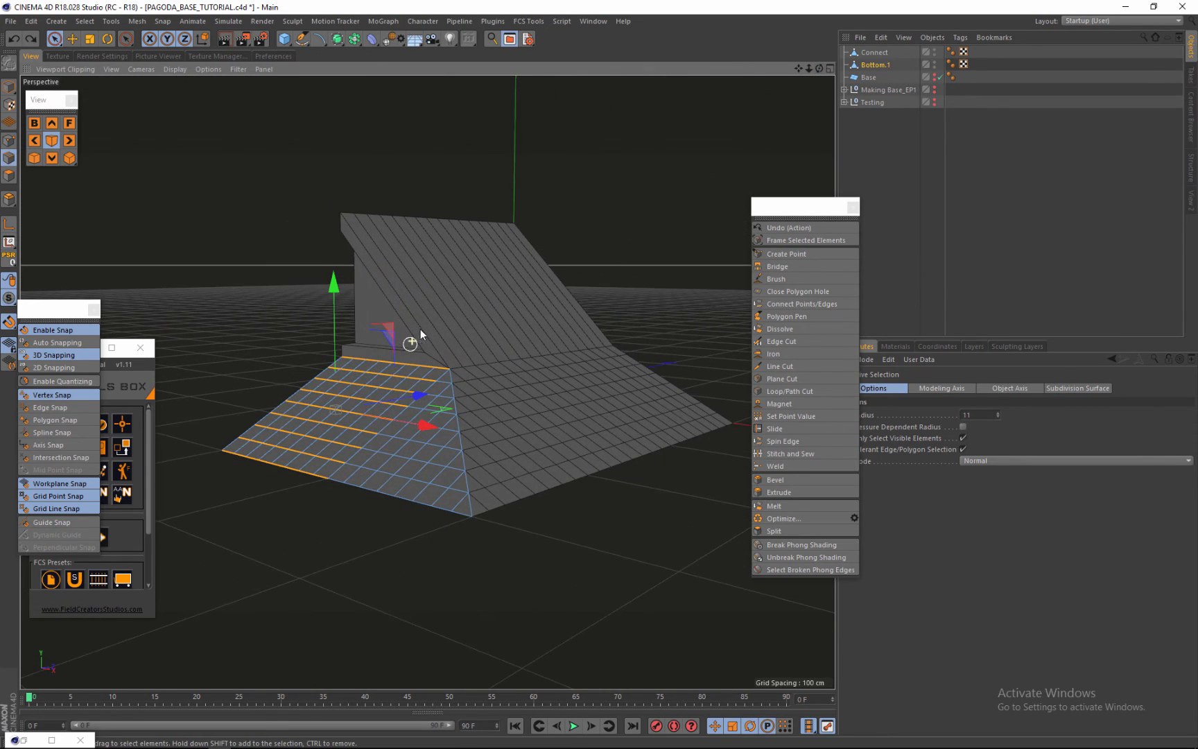
pyautogui.click(9, 88)
pyautogui.scroll(-4, 493, 373)
pyautogui.scroll(2, 499, 375)
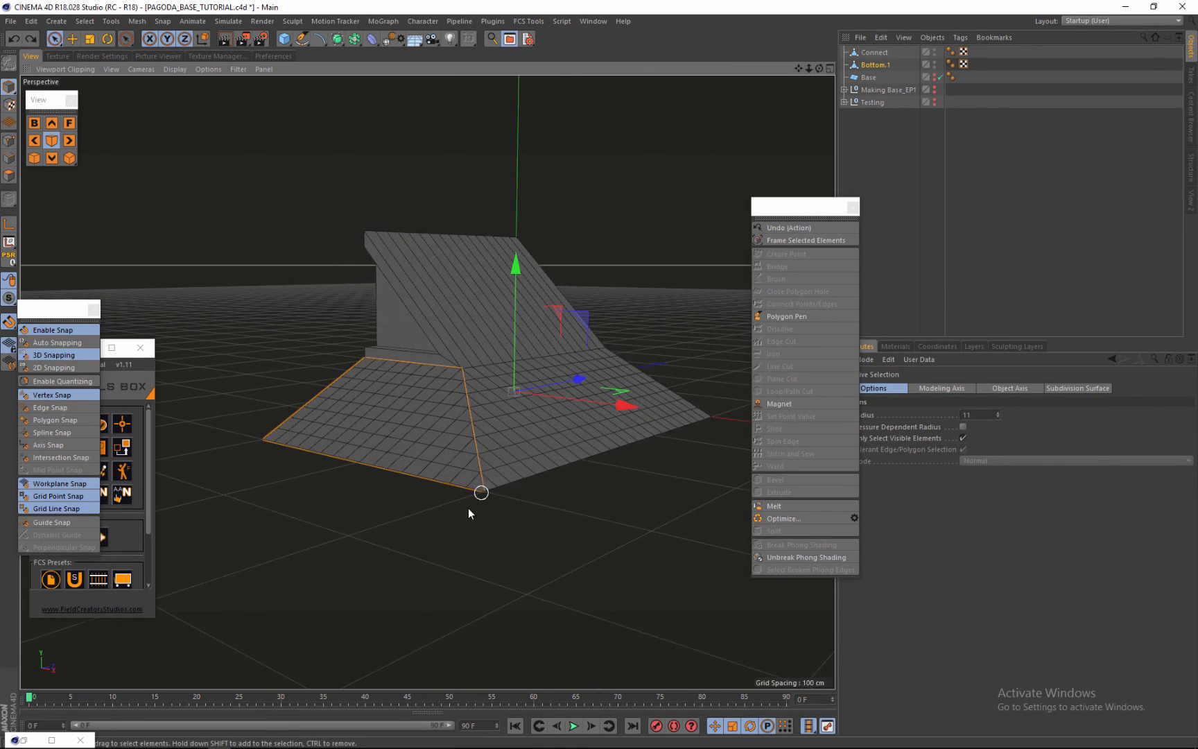
pyautogui.scroll(3, 455, 525)
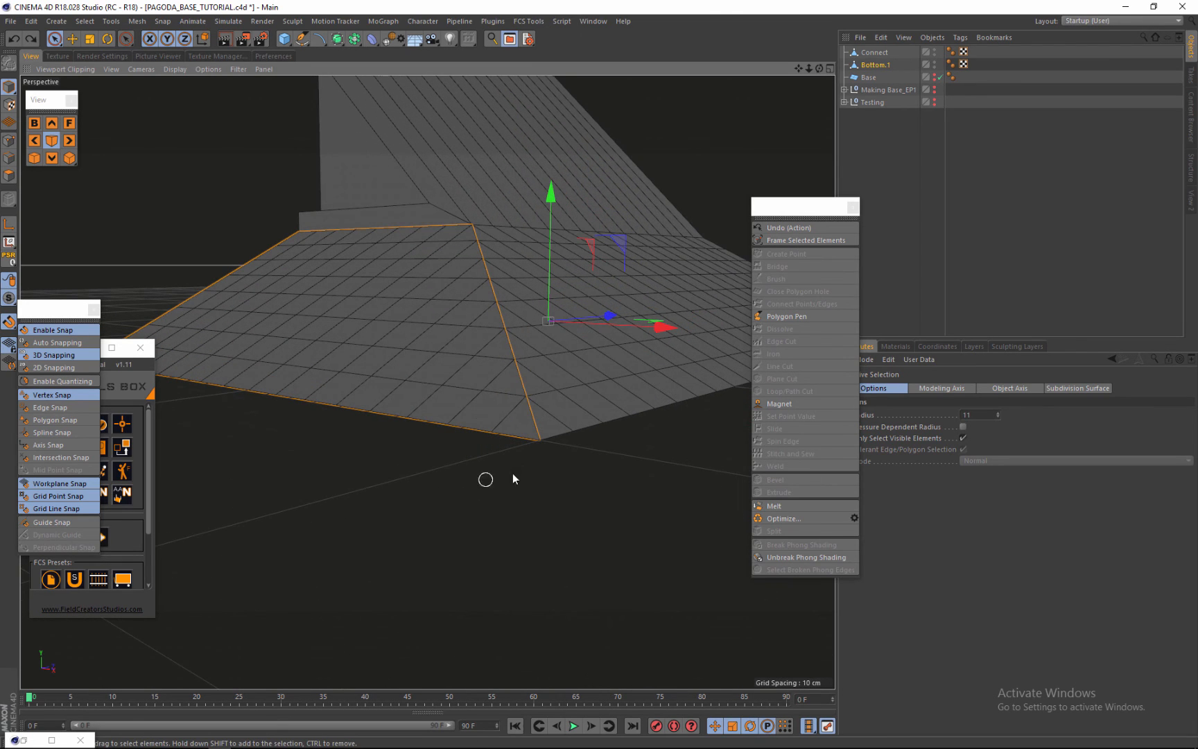
pyautogui.keyDown('alt'); pyautogui.moveTo(598, 374); pyautogui.dragTo(599, 375); pyautogui.keyUp('alt')
pyautogui.scroll(-1, 381, 454)
pyautogui.scroll(-1, 381, 454)
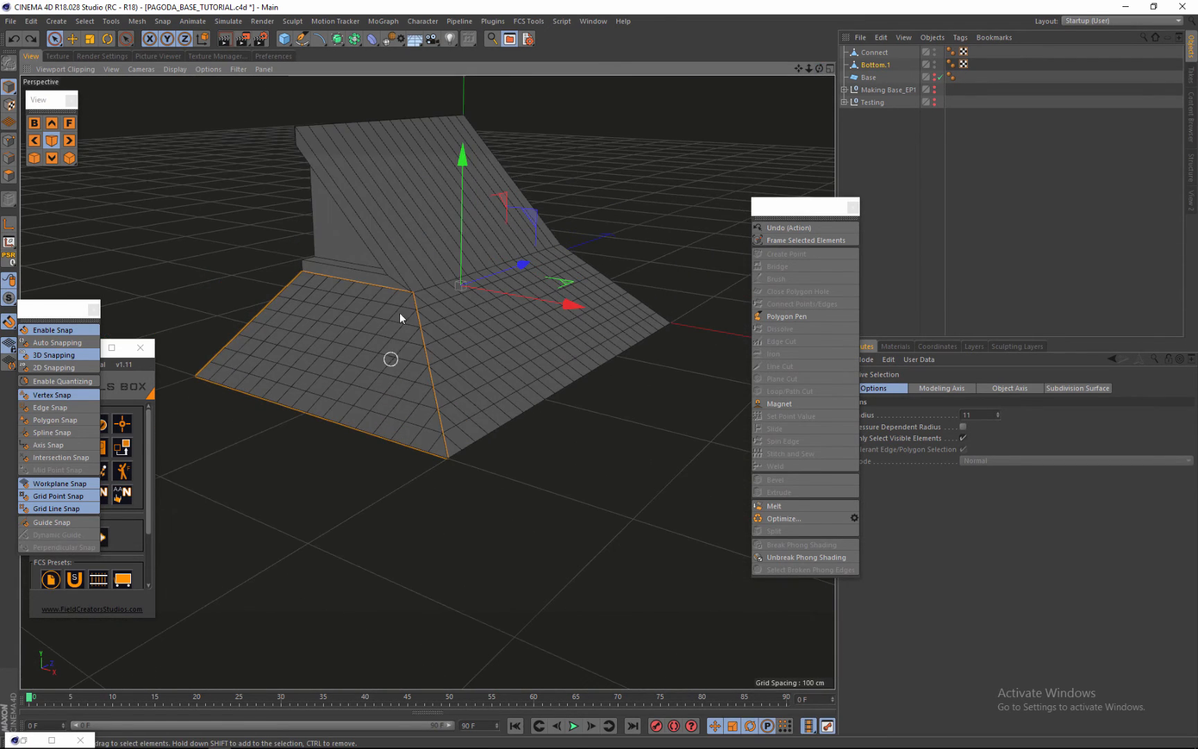
pyautogui.scroll(3, 399, 313)
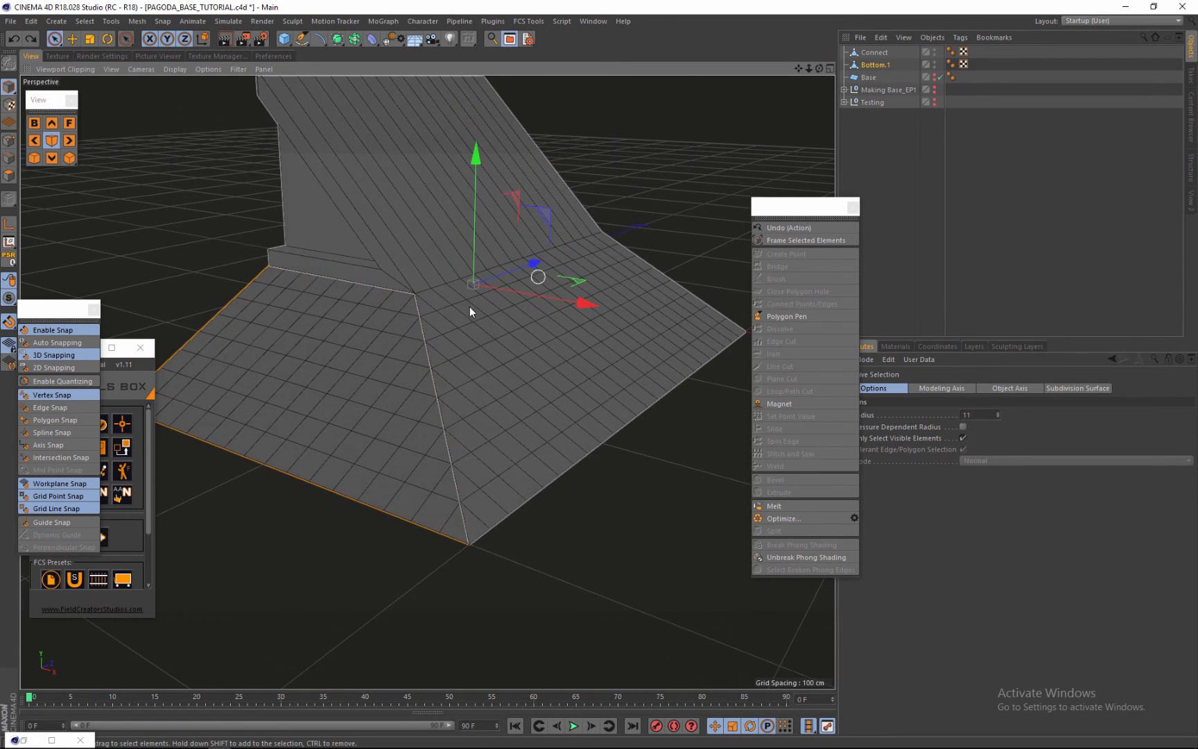
pyautogui.click(870, 65)
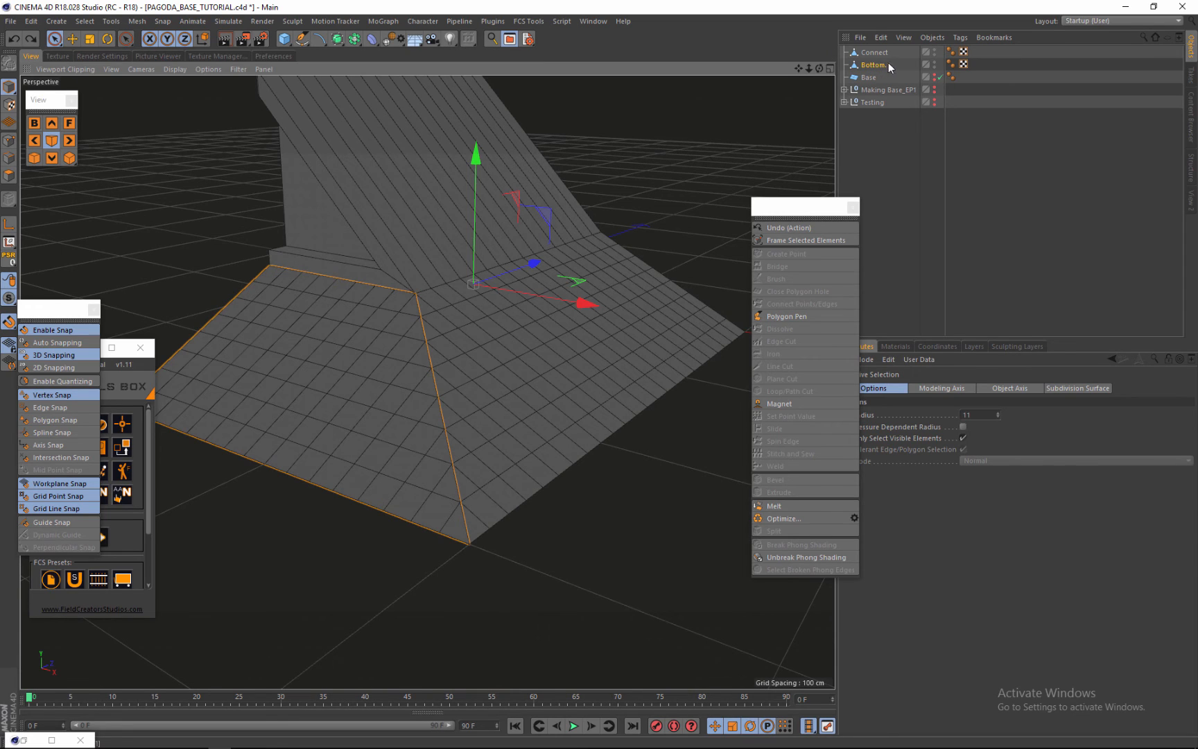
pyautogui.click(874, 53)
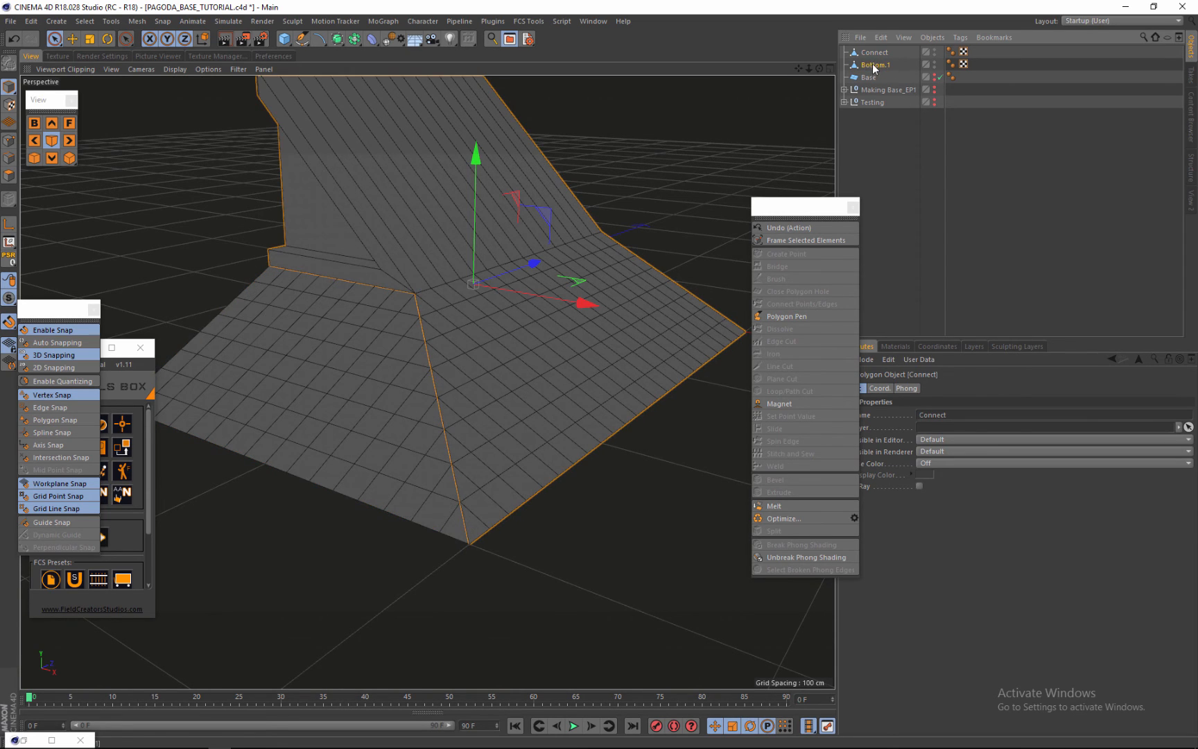
# Place the Connect and Bottom.1 meshes inside a new Connect generator and convert it into a single editable mesh.
pyautogui.click(873, 66)
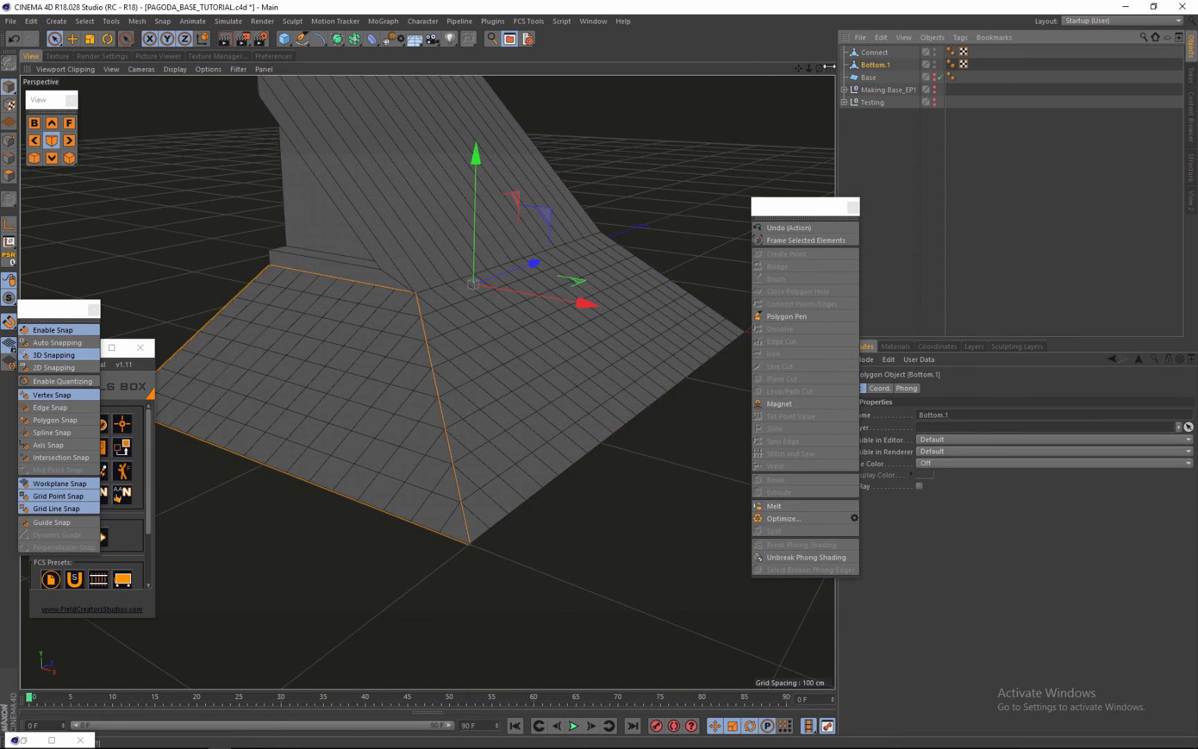
pyautogui.click(352, 40)
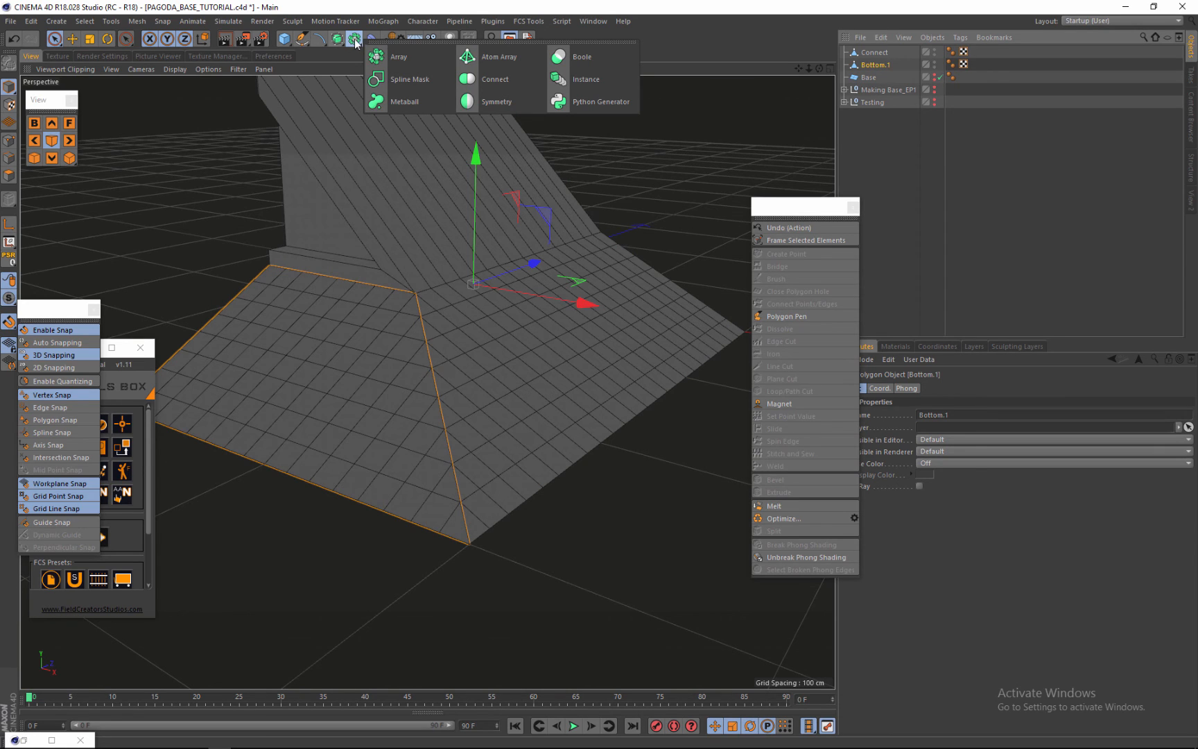
pyautogui.click(492, 82)
pyautogui.doubleClick(872, 64)
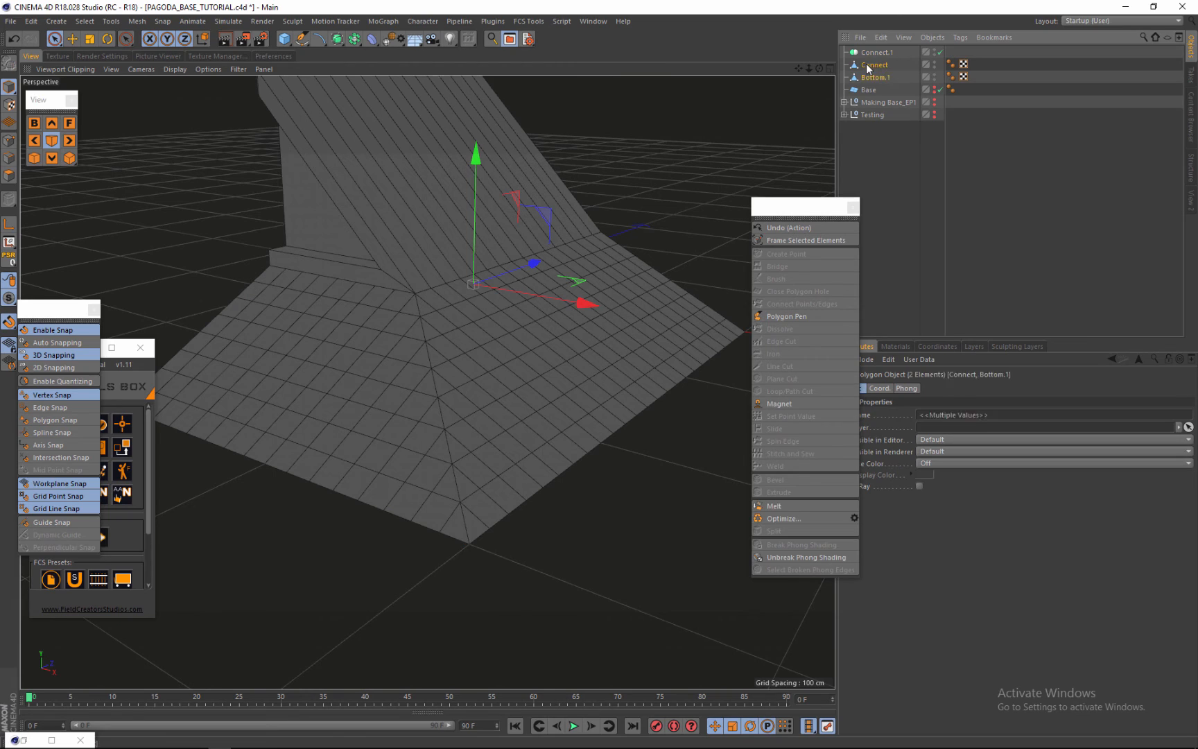
pyautogui.press('Return')
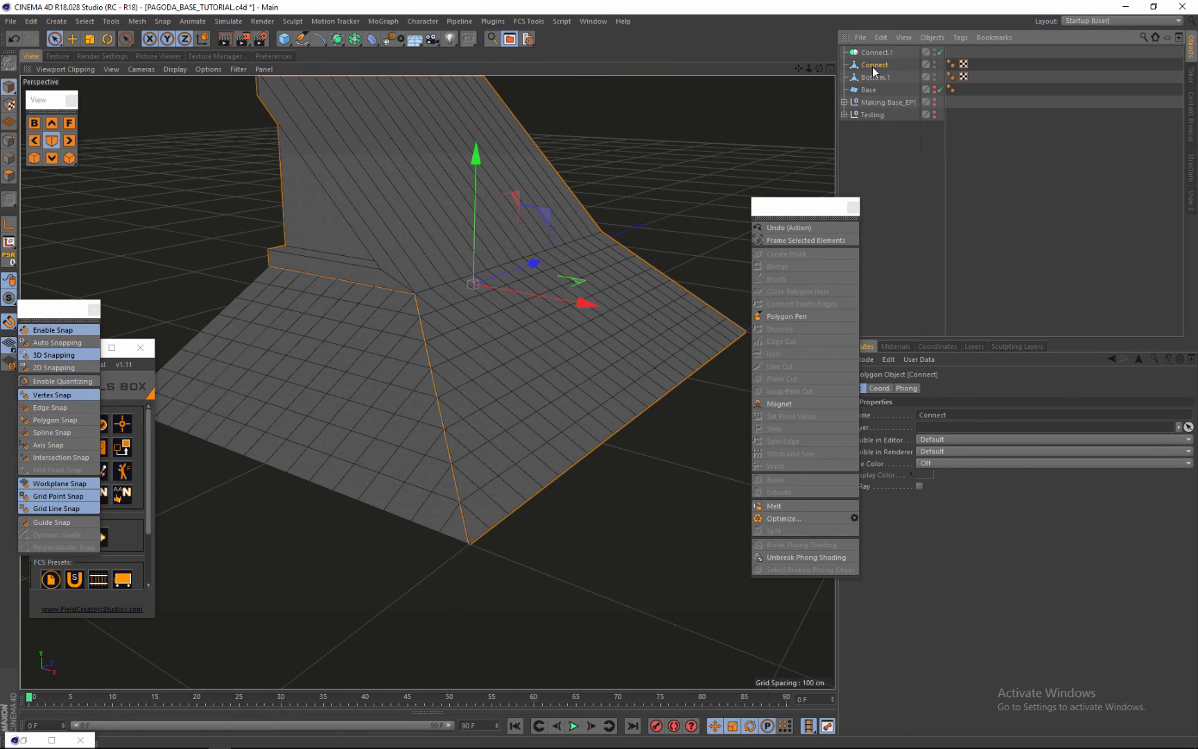
pyautogui.moveTo(858, 63); pyautogui.dragTo(860, 64)
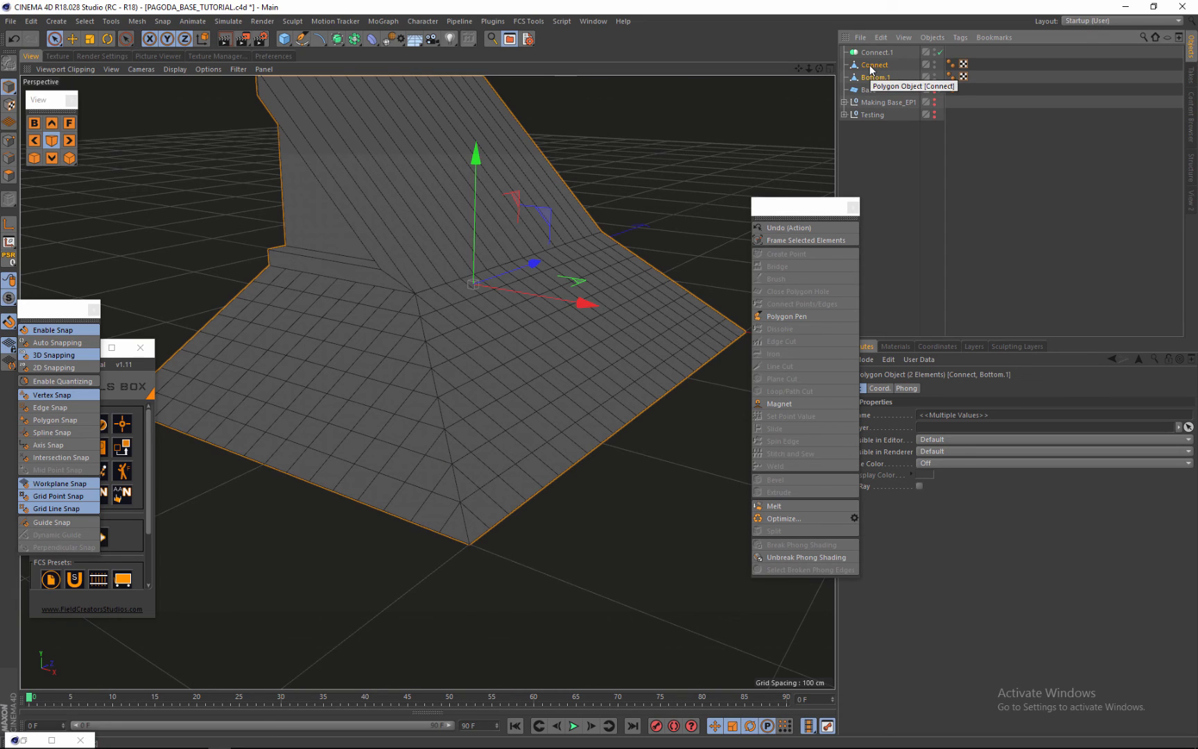
pyautogui.click(880, 65)
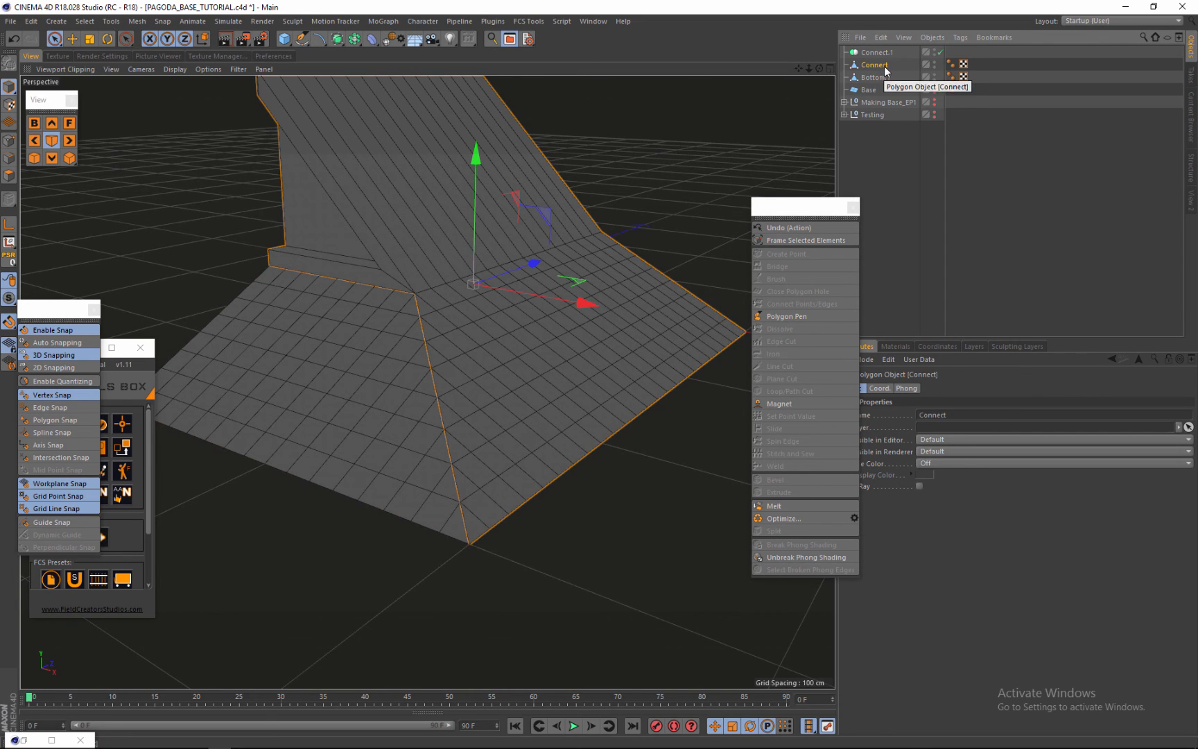
pyautogui.click(892, 77)
pyautogui.moveTo(867, 66); pyautogui.dragTo(871, 55)
pyautogui.click(871, 54)
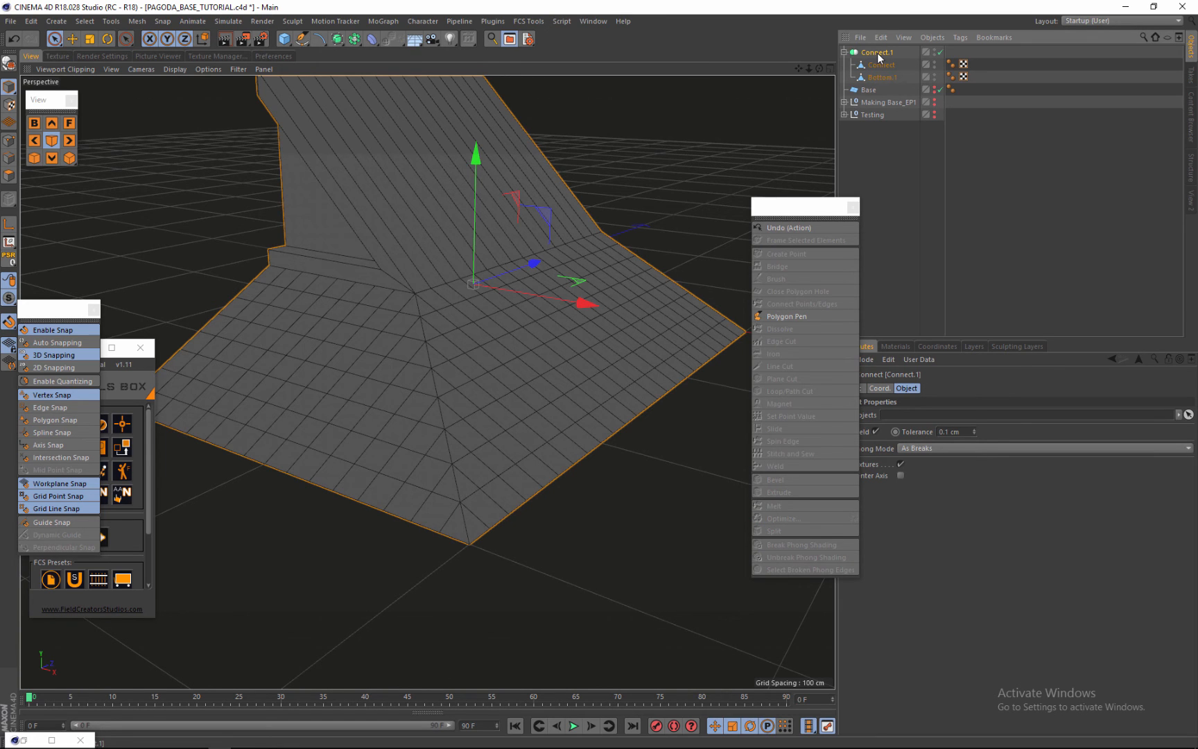
pyautogui.press('c')
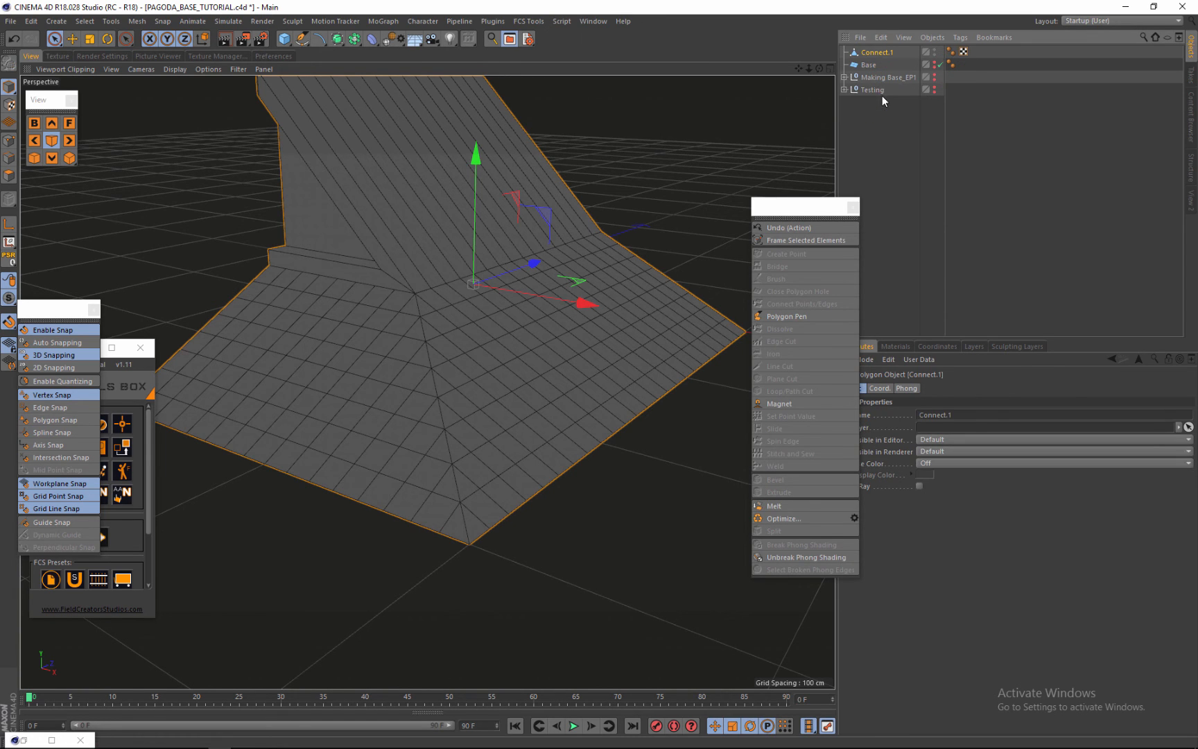
# Examine the merged Connect.1 roof quarter from several distances and angles, especially the hip seam between the two slopes.
pyautogui.scroll(-5, 479, 341)
pyautogui.scroll(3, 488, 239)
pyautogui.scroll(2, 488, 239)
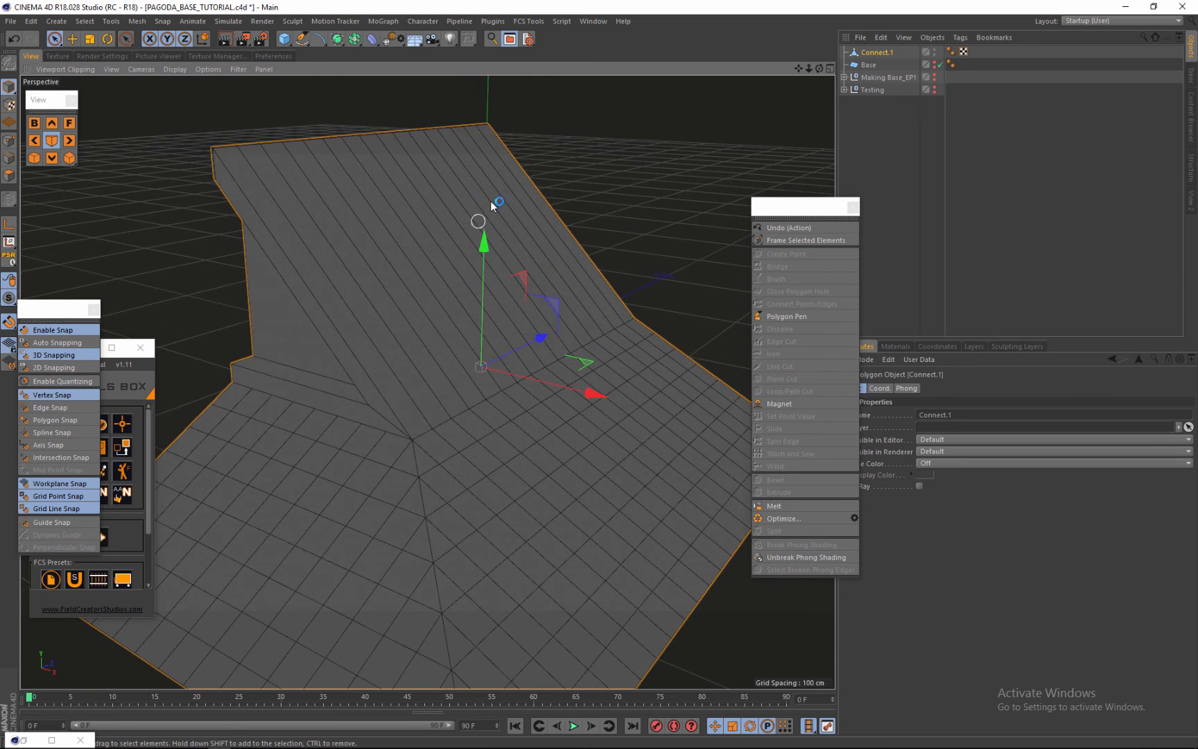
pyautogui.scroll(-4, 481, 214)
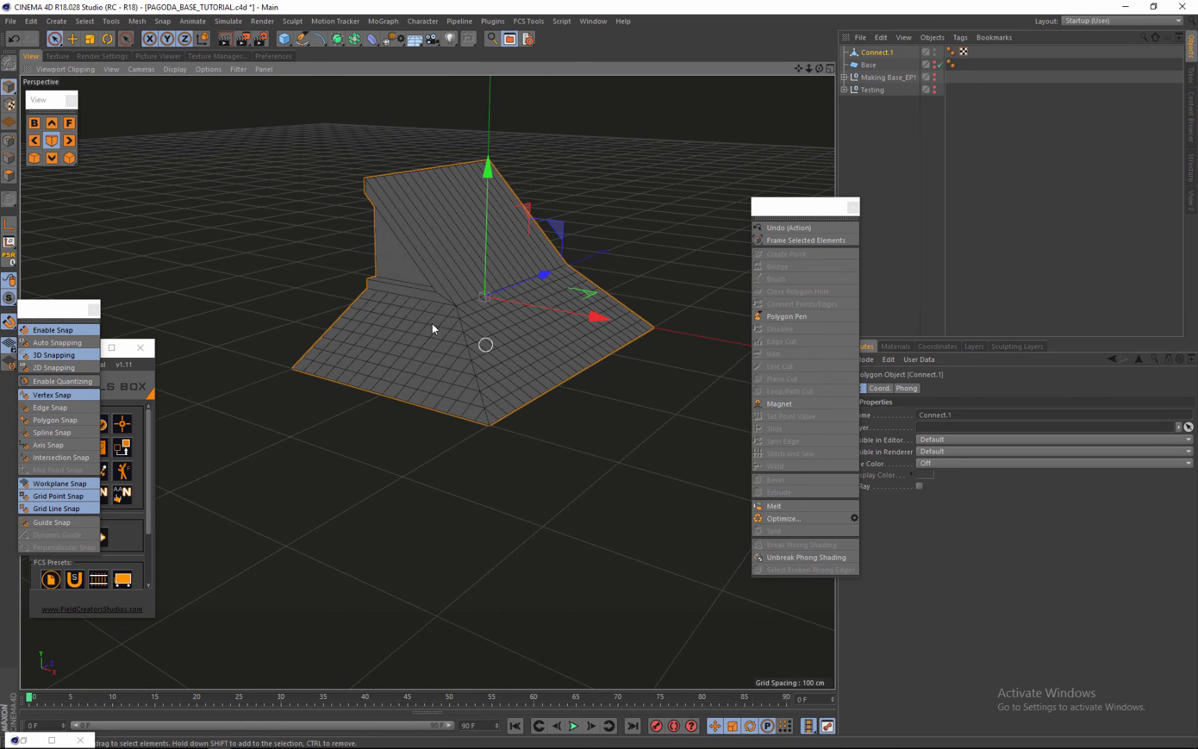
pyautogui.keyDown('alt'); pyautogui.moveTo(431, 323); pyautogui.dragTo(564, 237); pyautogui.keyUp('alt')
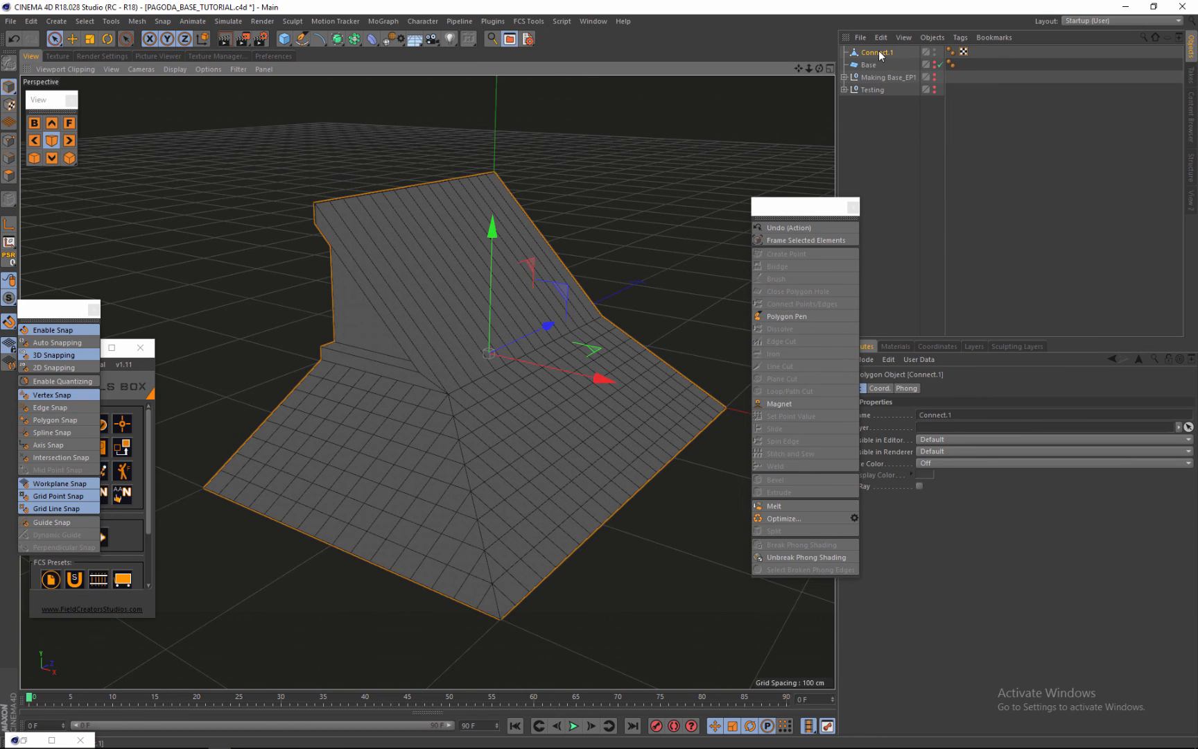
pyautogui.scroll(-4, 329, 468)
pyautogui.scroll(5, 451, 440)
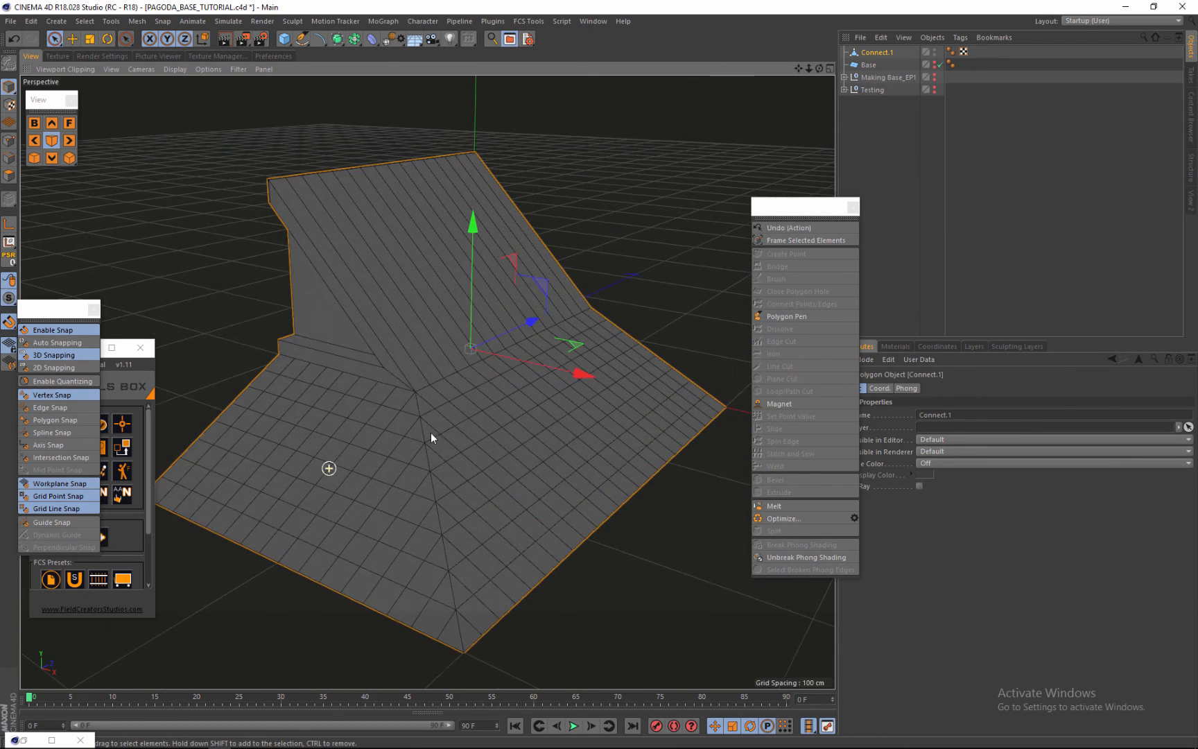
pyautogui.scroll(-4, 431, 433)
pyautogui.scroll(5, 459, 518)
pyautogui.scroll(-2, 418, 421)
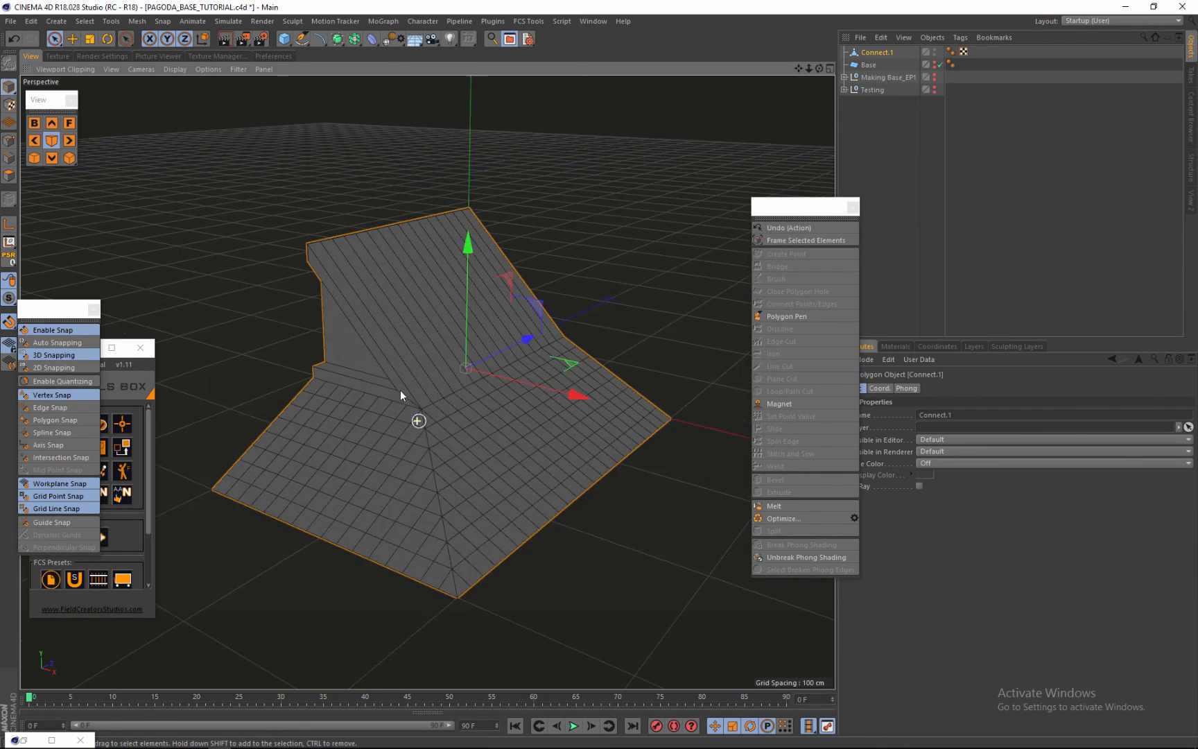
# Switch to Points mode on the merged Connect.1 mesh.
pyautogui.click(8, 140)
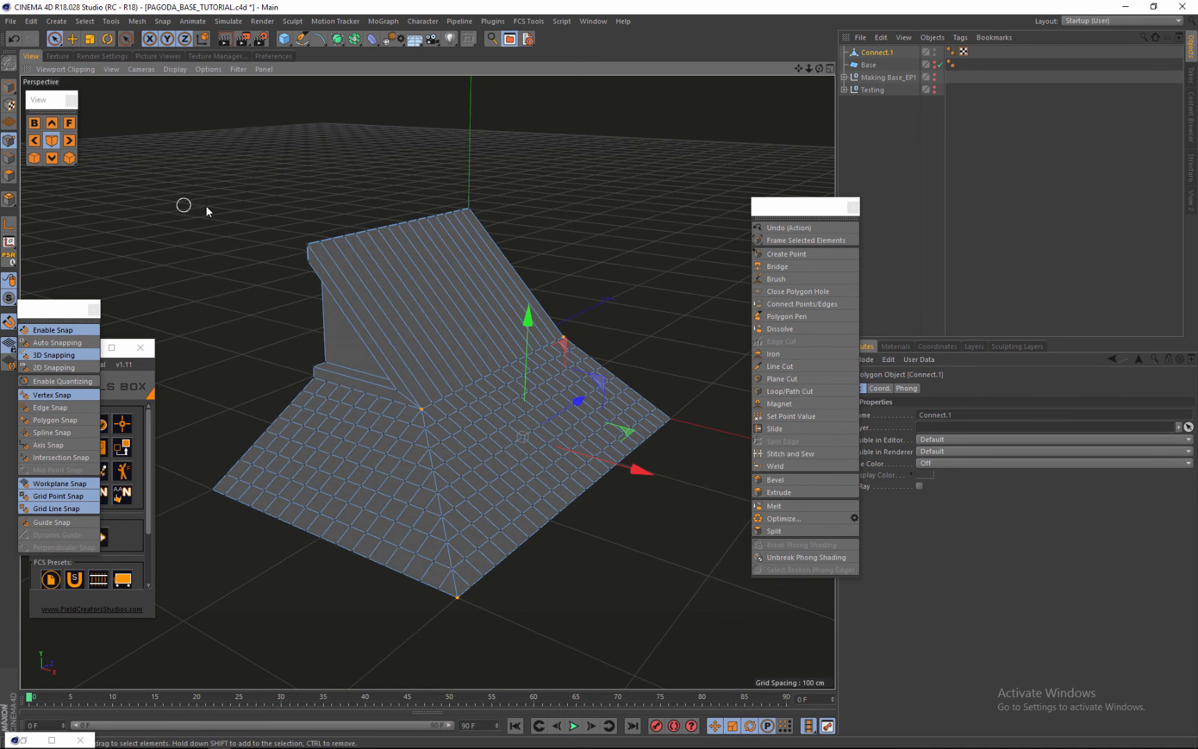
pyautogui.scroll(-3, 497, 297)
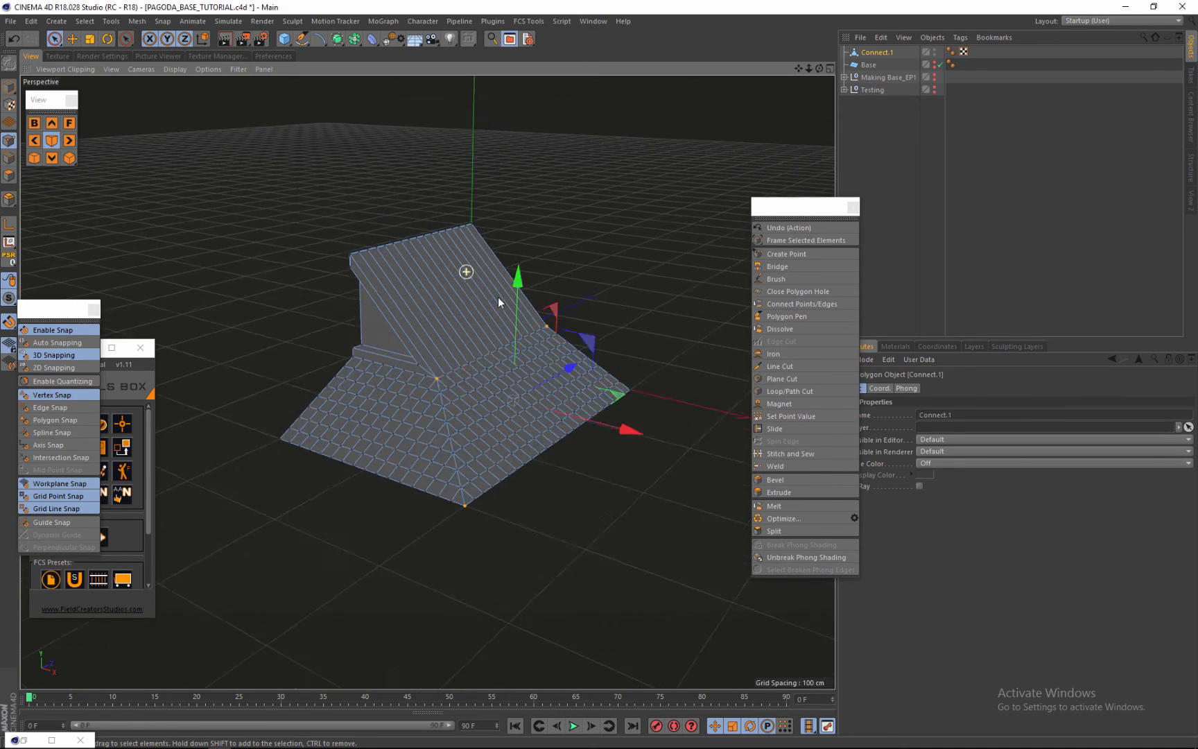
pyautogui.scroll(4, 479, 451)
pyautogui.scroll(5, 485, 477)
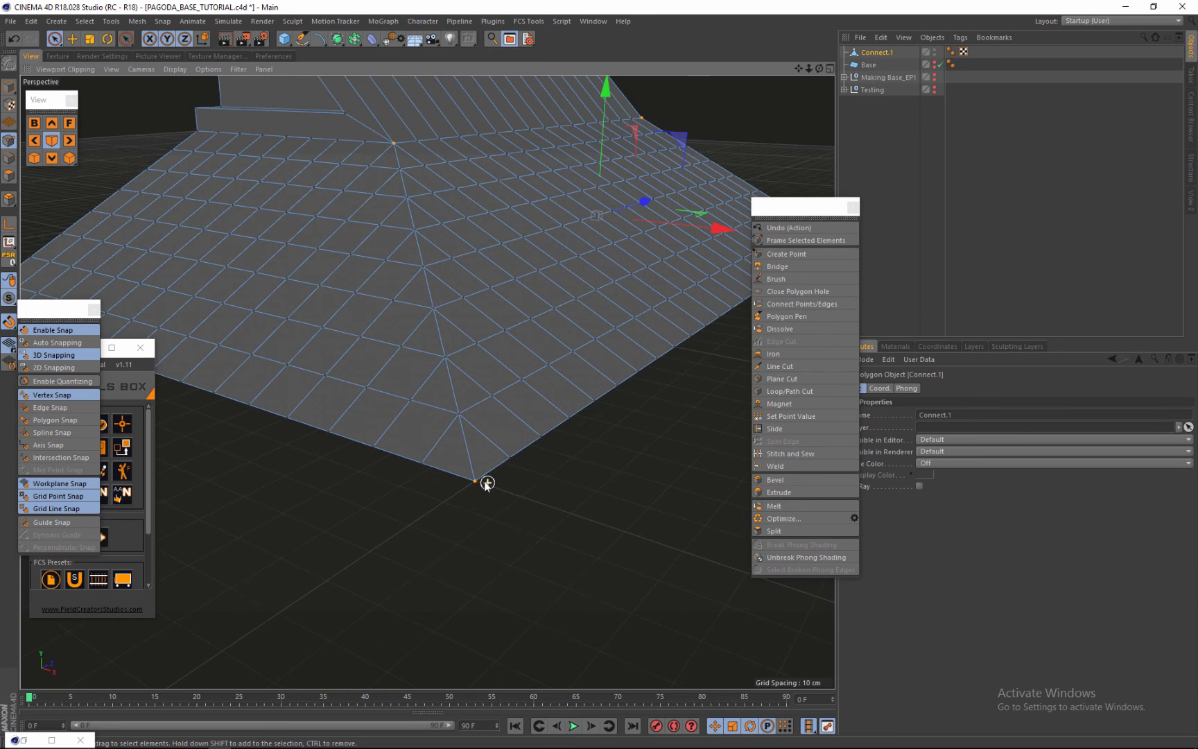
# Try to move a vertex on the hip seam of Connect.1 as a weld test, and undo the move.
pyautogui.scroll(-3, 427, 387)
pyautogui.click(433, 347)
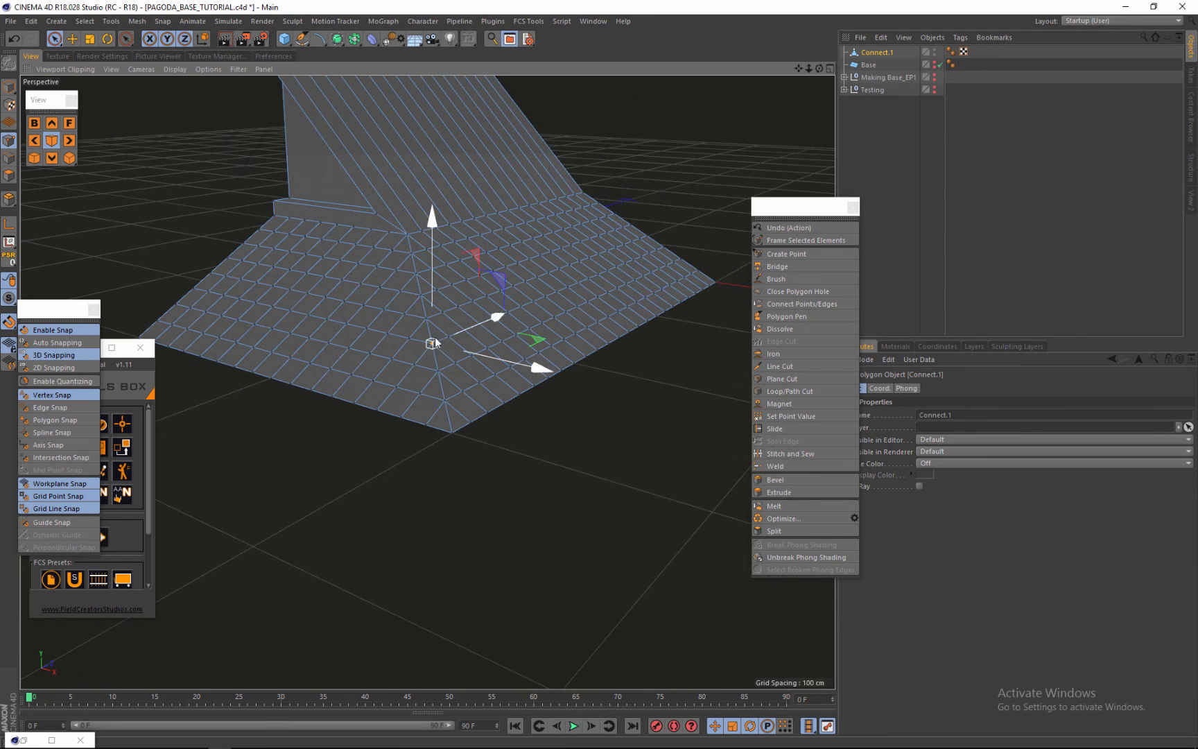
pyautogui.scroll(3, 444, 333)
pyautogui.scroll(2, 445, 333)
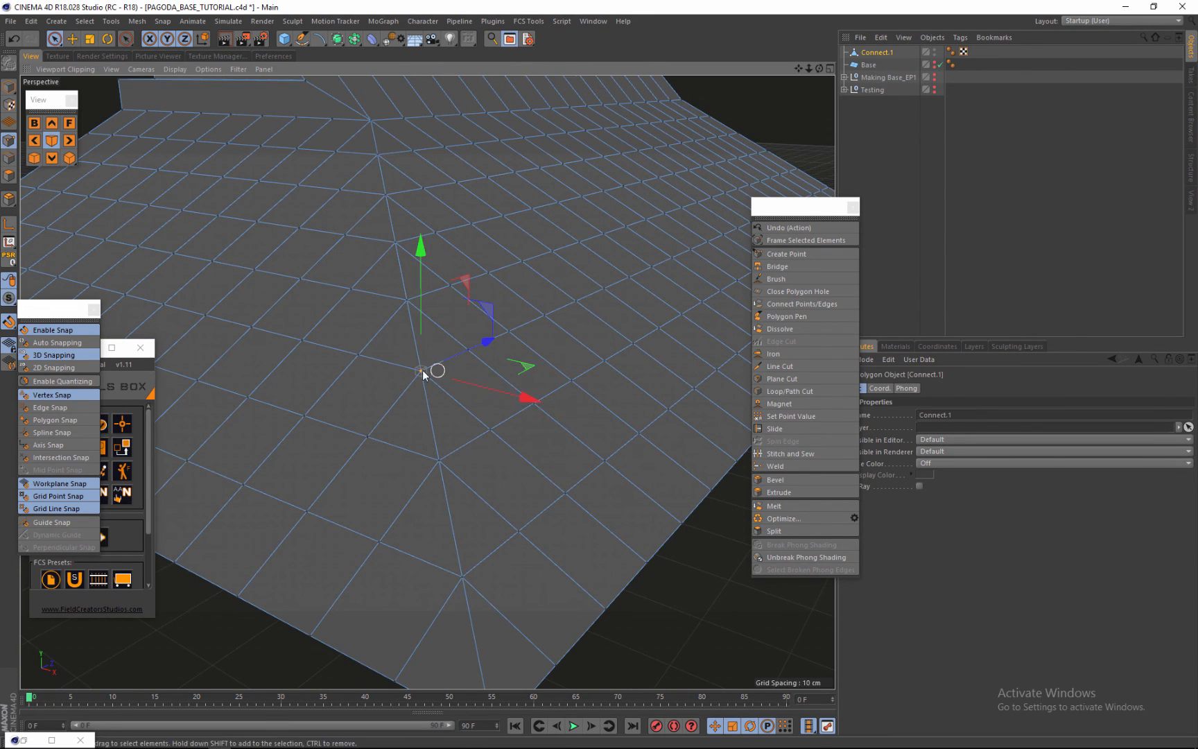
pyautogui.moveTo(424, 375); pyautogui.dragTo(407, 385)
pyautogui.click(17, 38)
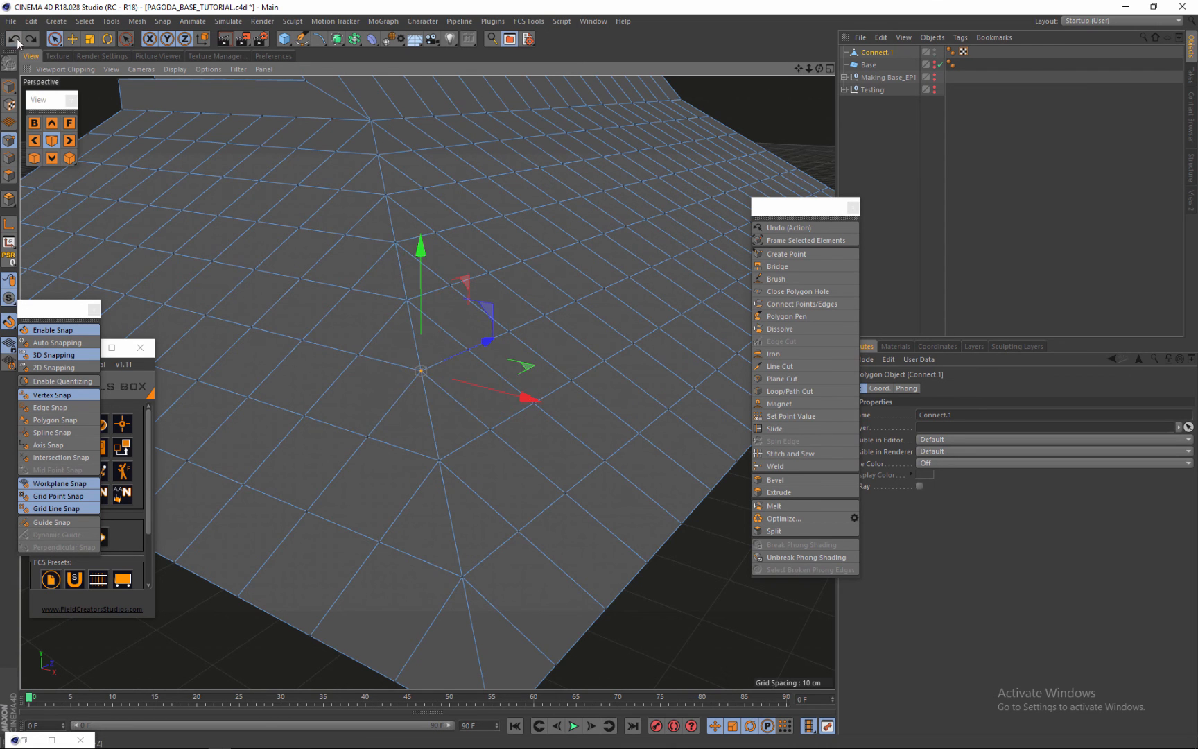
# Select the outermost eave corner vertex at the lower end of the Connect.1 hip.
pyautogui.scroll(-6, 519, 268)
pyautogui.scroll(-6, 364, 418)
pyautogui.scroll(3, 400, 187)
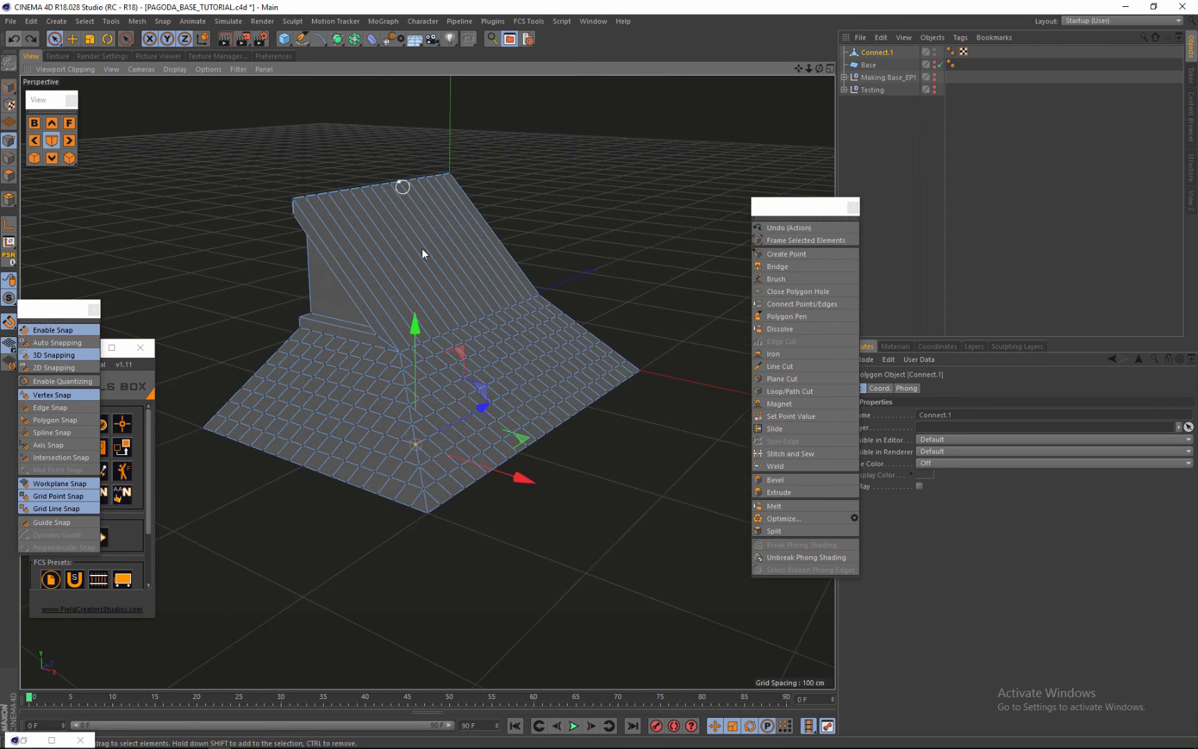
pyautogui.scroll(-3, 421, 298)
pyautogui.scroll(6, 415, 466)
pyautogui.scroll(-3, 357, 395)
pyautogui.scroll(-2, 356, 398)
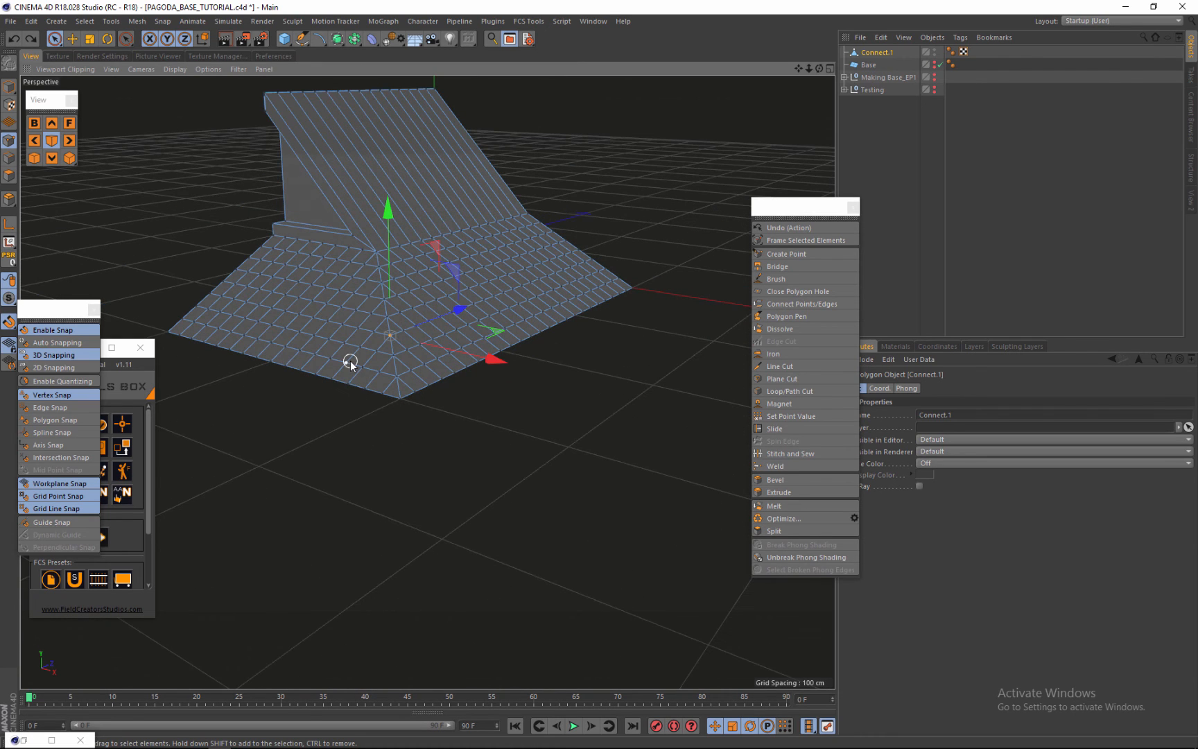
pyautogui.scroll(3, 300, 292)
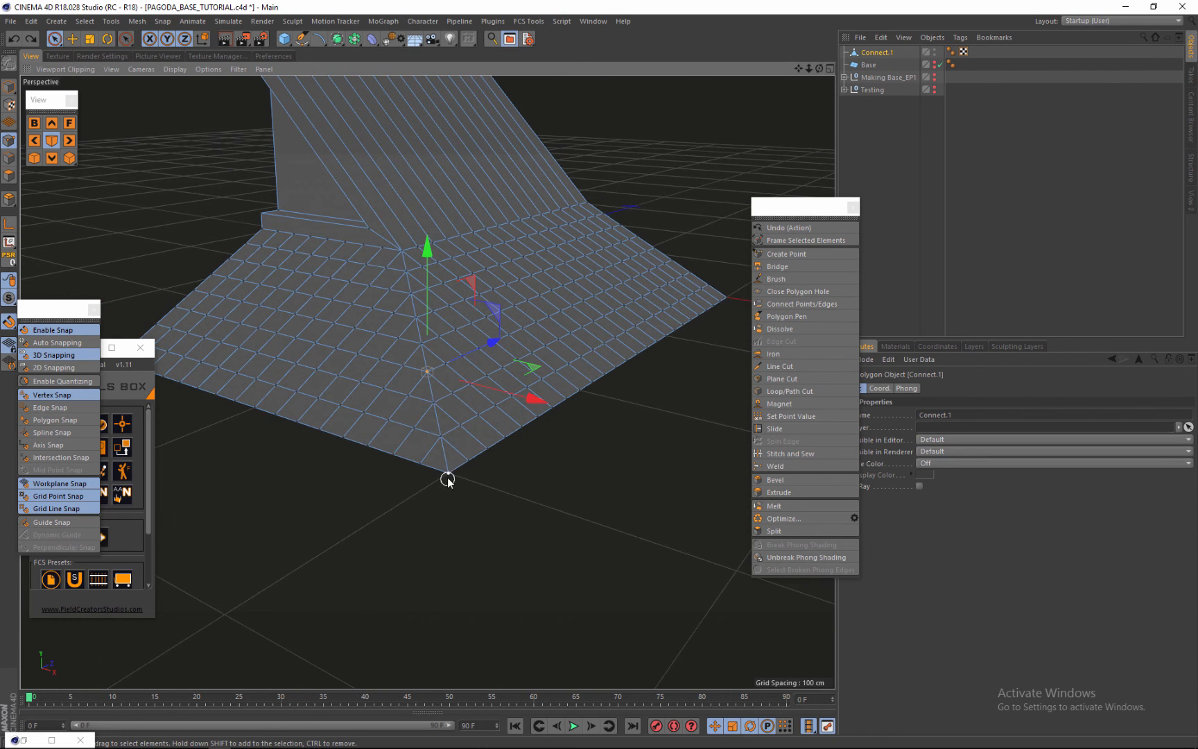
pyautogui.click(448, 478)
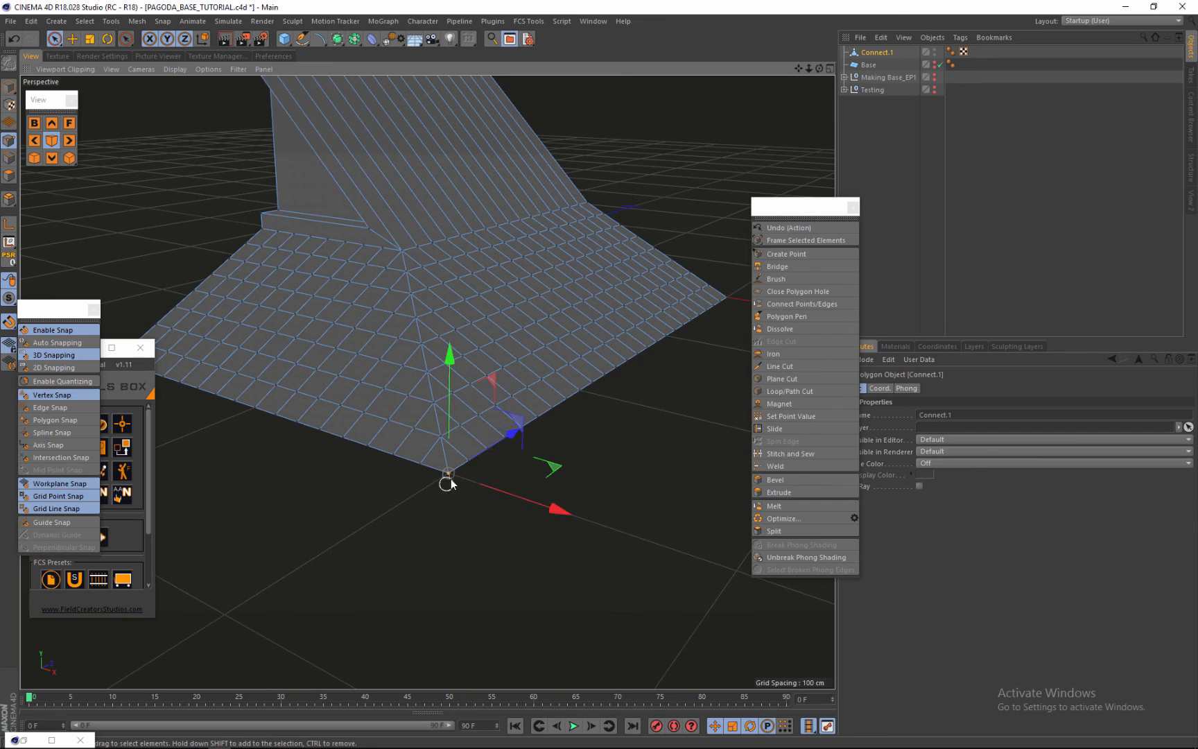
pyautogui.scroll(-3, 318, 525)
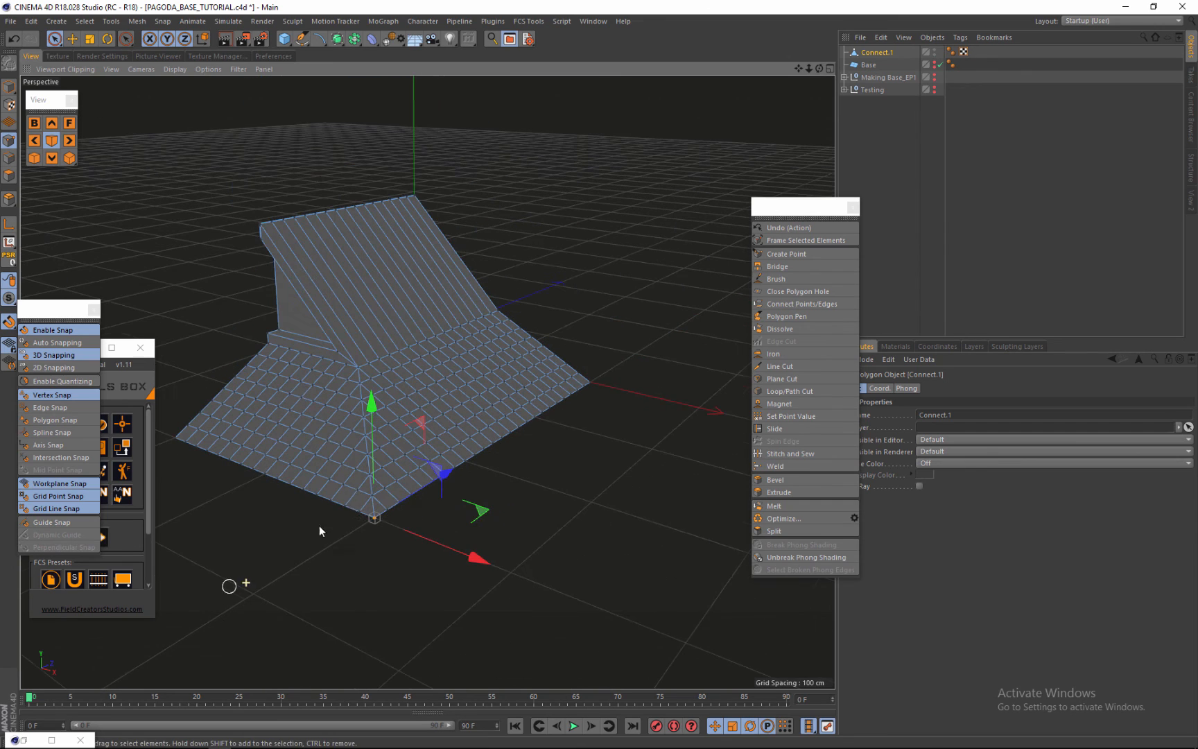
# Activate the Move tool with Soft Selection and its Preview enabled, closing the floating modeling palette.
pyautogui.click(72, 38)
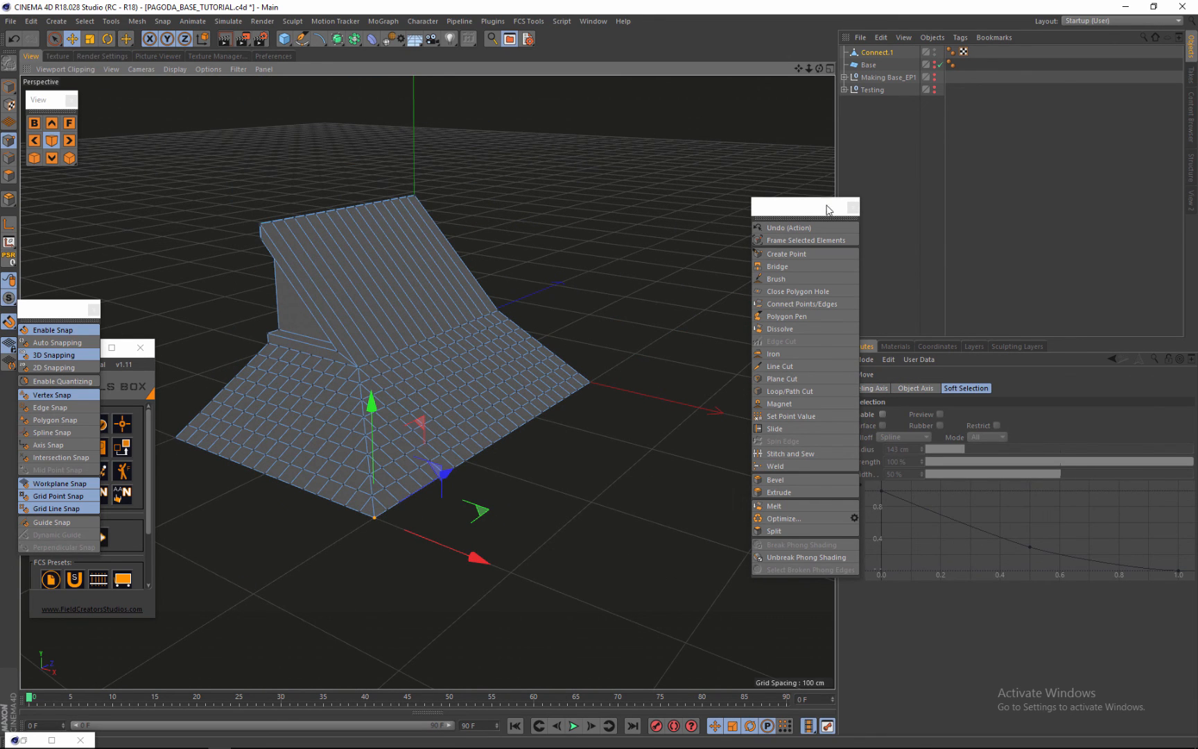
pyautogui.click(853, 208)
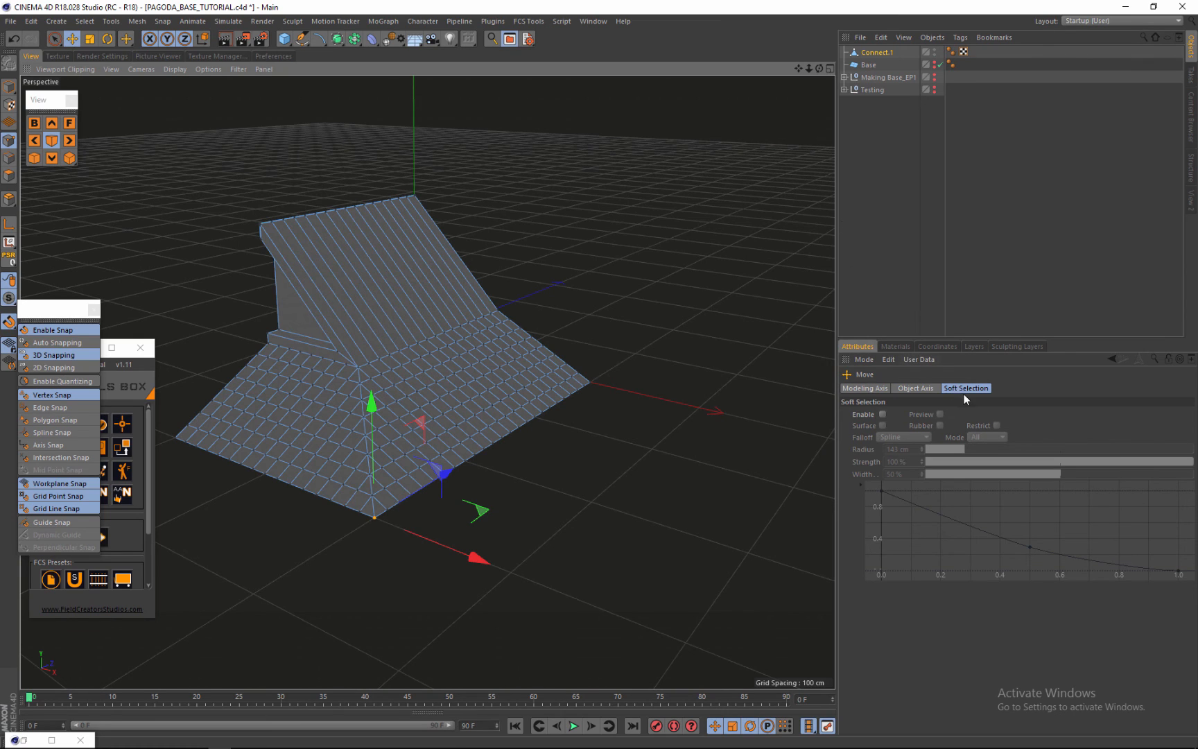
pyautogui.click(883, 414)
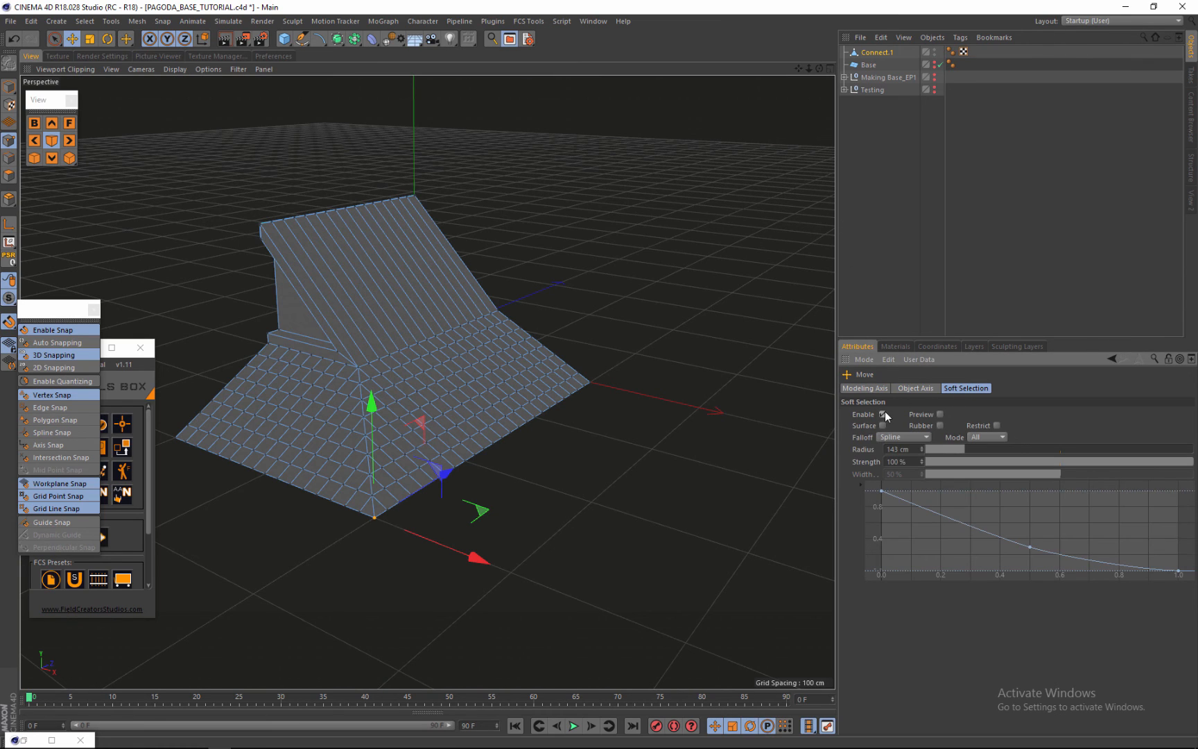
pyautogui.click(937, 414)
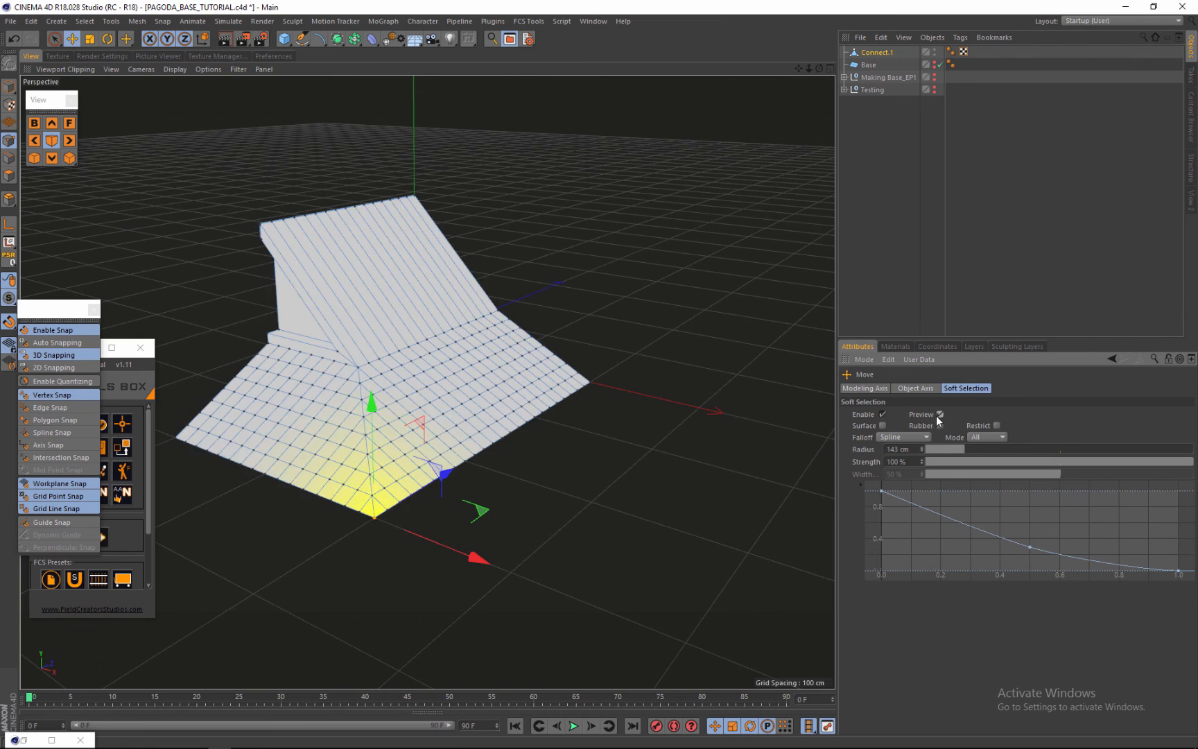
# Add a Symmetry object and place the Connect.1 roof quarter inside it to mirror it.
pyautogui.moveTo(555, 340)
pyautogui.keyDown('alt'); pyautogui.mouseDown(button='right')
pyautogui.moveTo(445, 371)
pyautogui.moveTo(468, 377)
pyautogui.moveTo(527, 332)
pyautogui.mouseUp(button='right'); pyautogui.keyUp('alt')
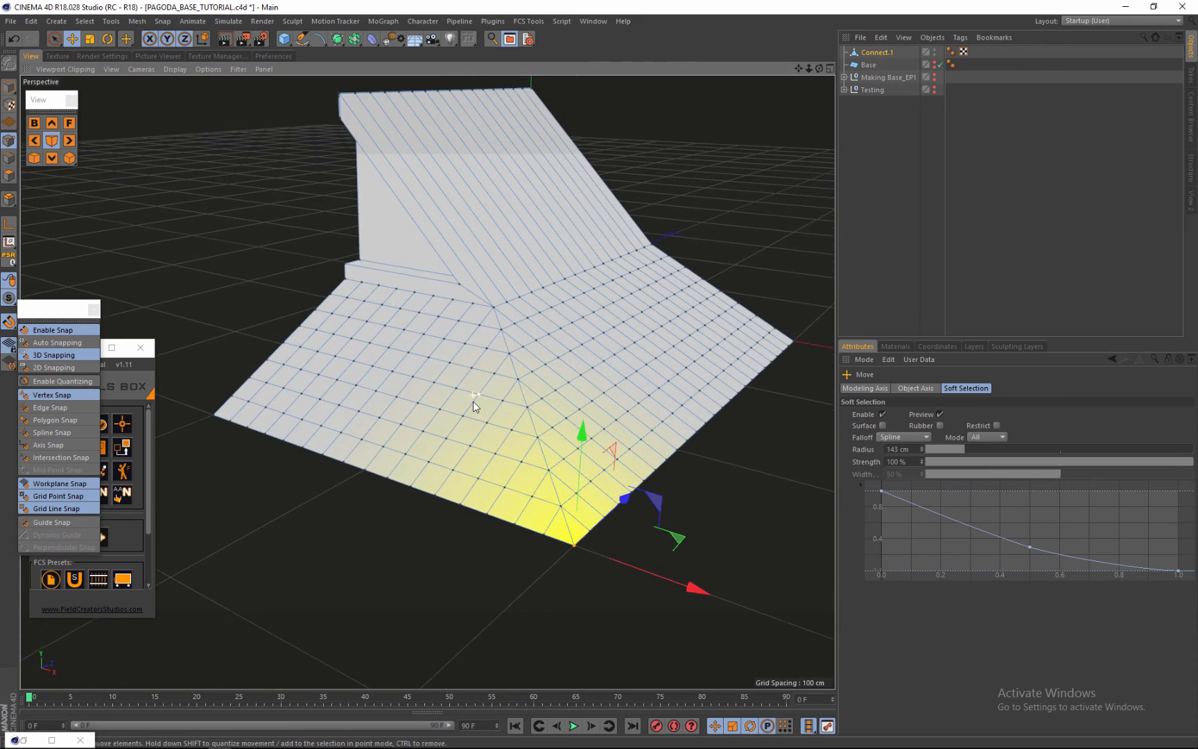
pyautogui.moveTo(819, 67); pyautogui.dragTo(989, 338)
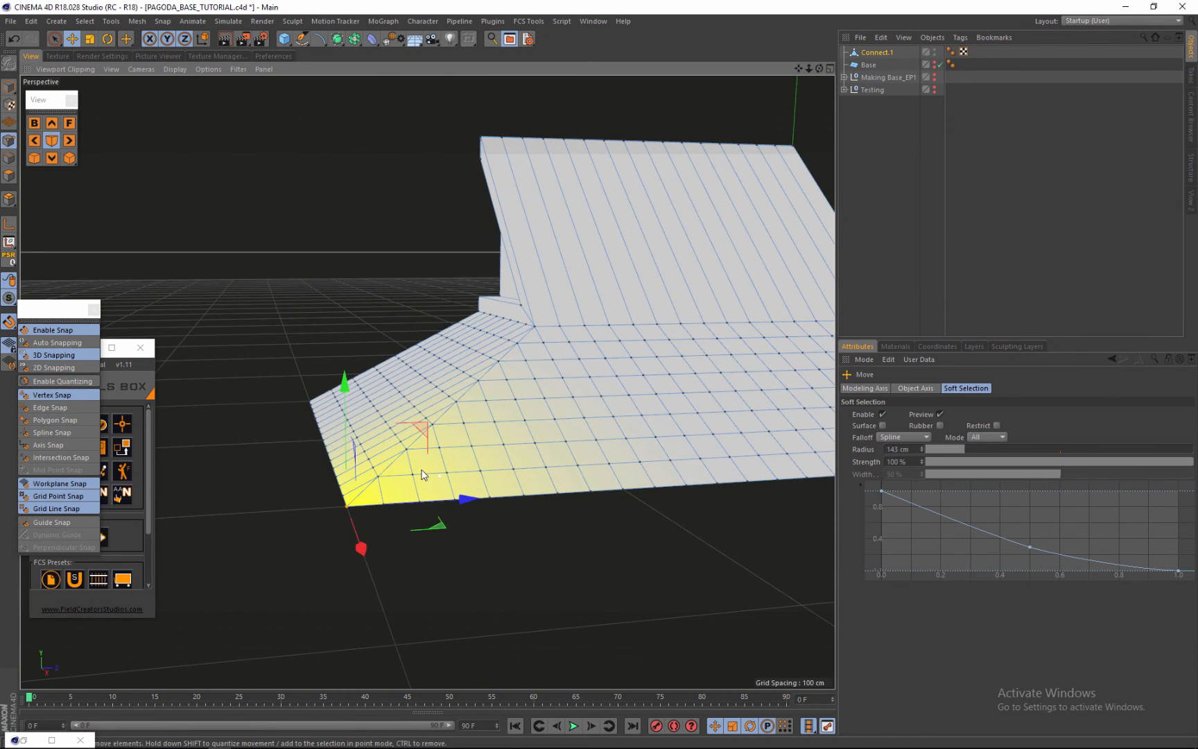
pyautogui.scroll(-3, 421, 474)
pyautogui.scroll(4, 354, 449)
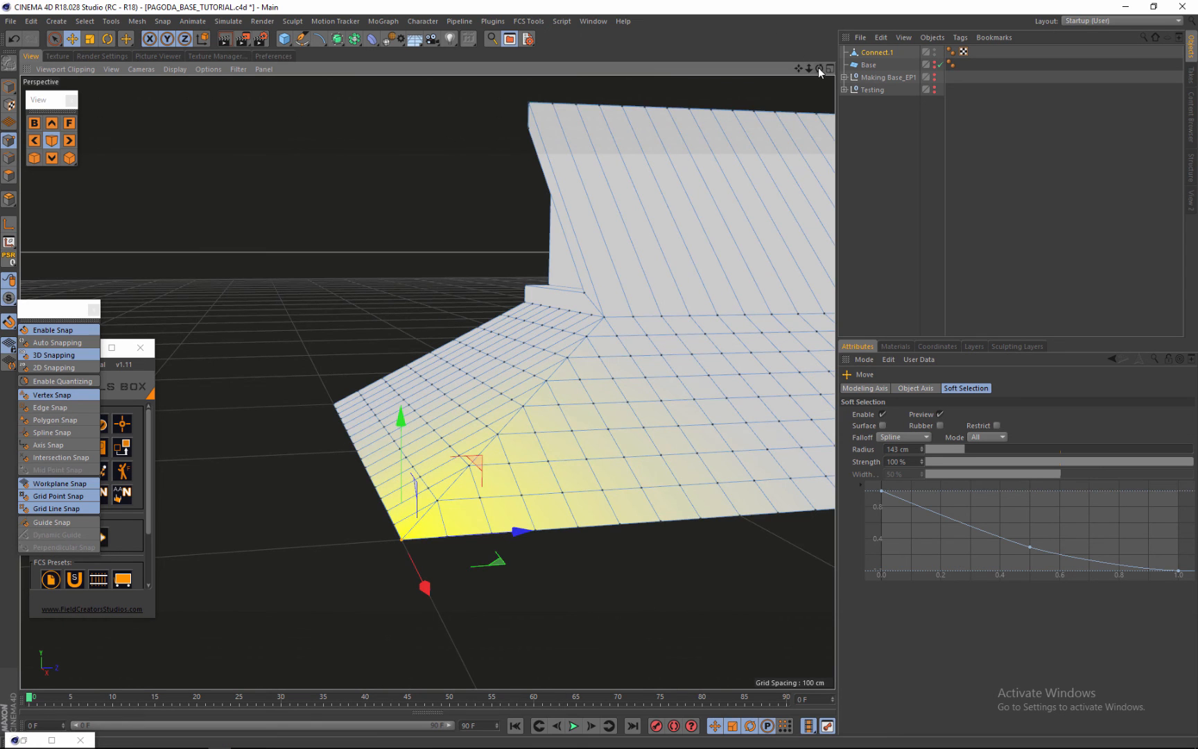
pyautogui.moveTo(818, 67); pyautogui.dragTo(598, 374)
pyautogui.scroll(-5, 440, 339)
pyautogui.moveTo(354, 38); pyautogui.dragTo(500, 102)
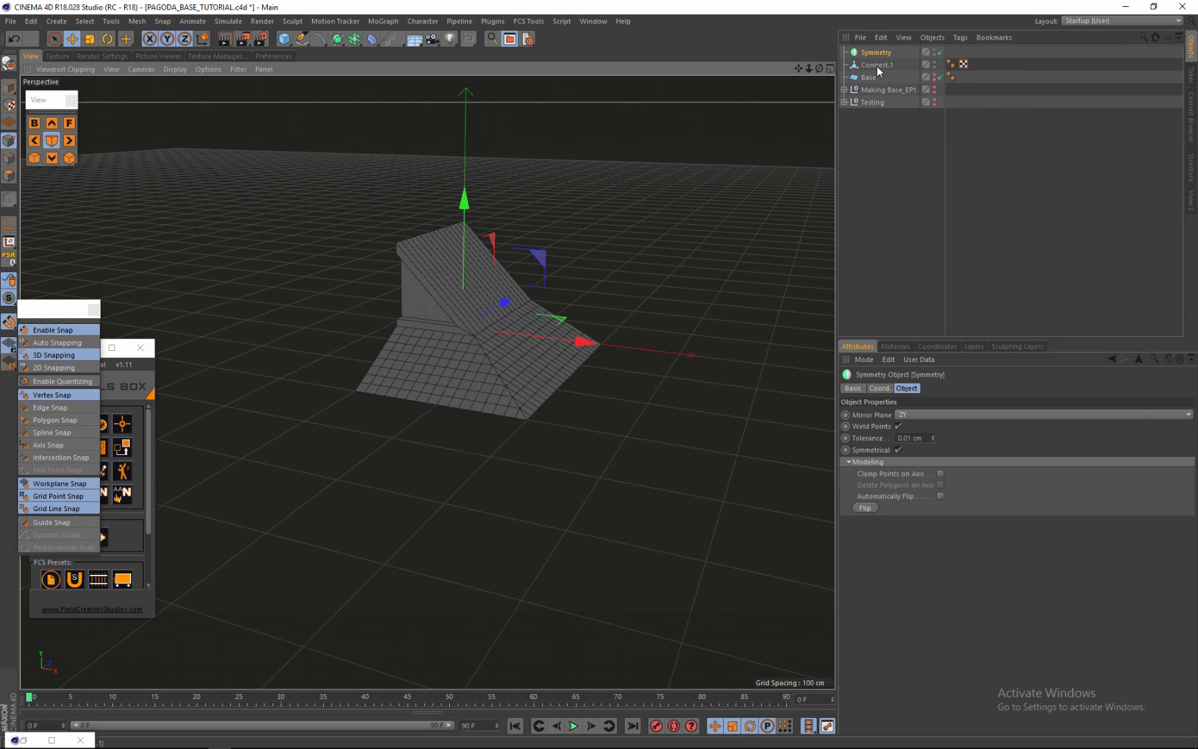
pyautogui.moveTo(877, 65); pyautogui.dragTo(879, 53)
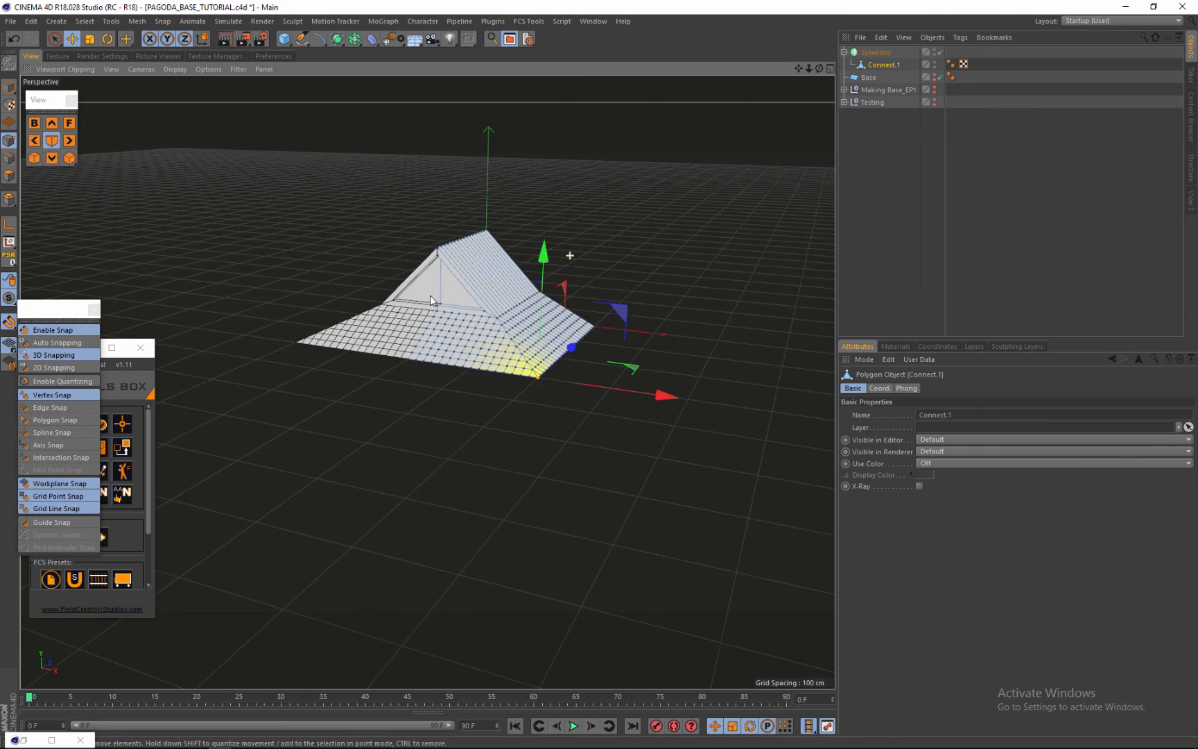
# Examine the mirrored roof's gable peak and the mirror seam along the front eave up close.
pyautogui.scroll(8, 440, 275)
pyautogui.scroll(2, 474, 130)
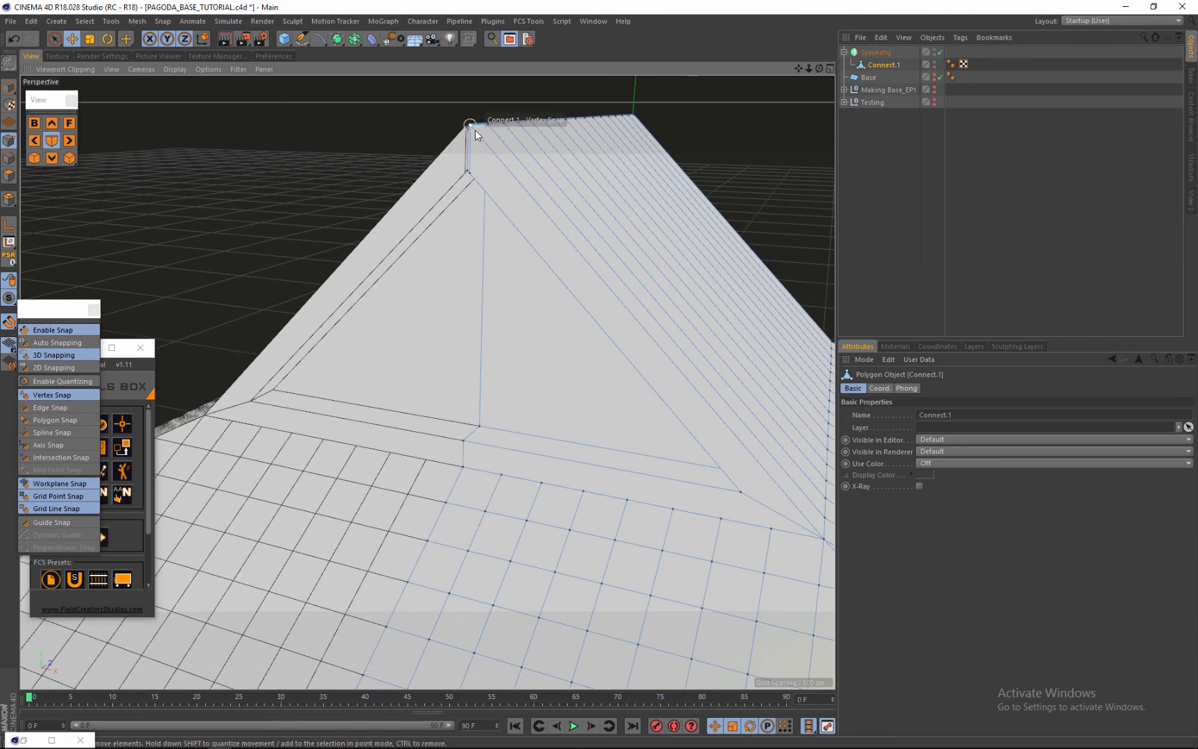
pyautogui.scroll(2, 435, 128)
pyautogui.scroll(2, 494, 150)
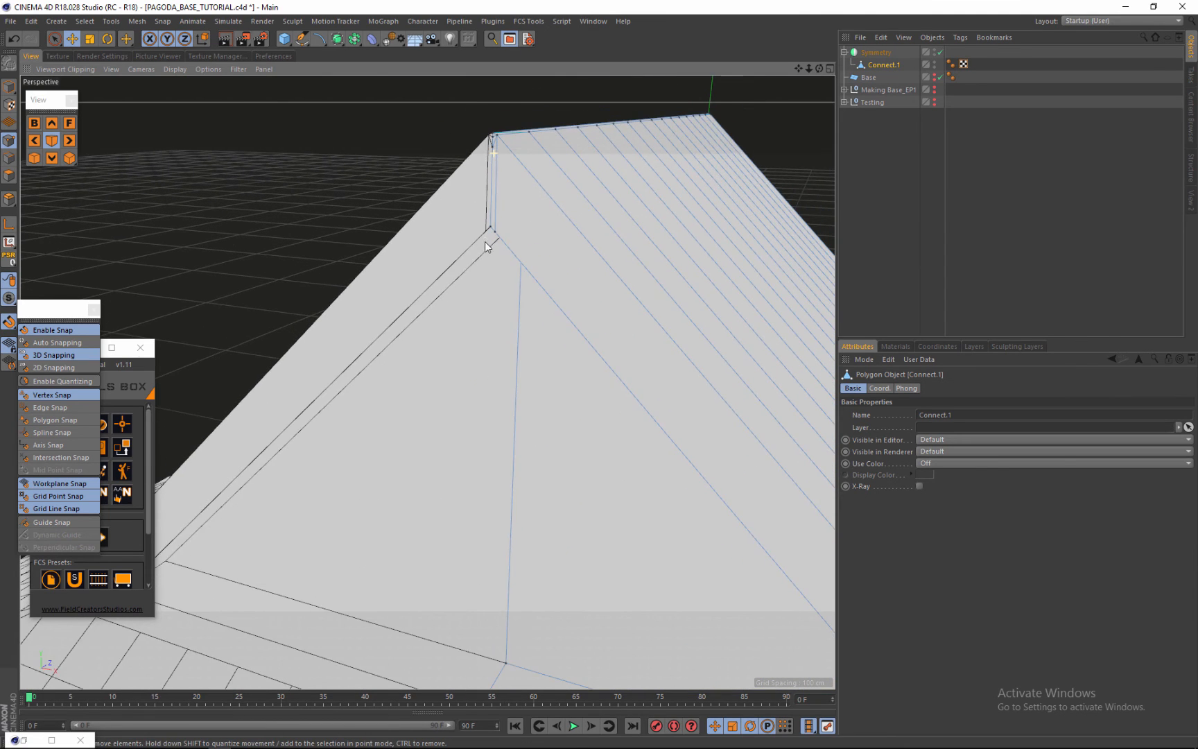
pyautogui.scroll(2, 509, 91)
pyautogui.scroll(3, 488, 118)
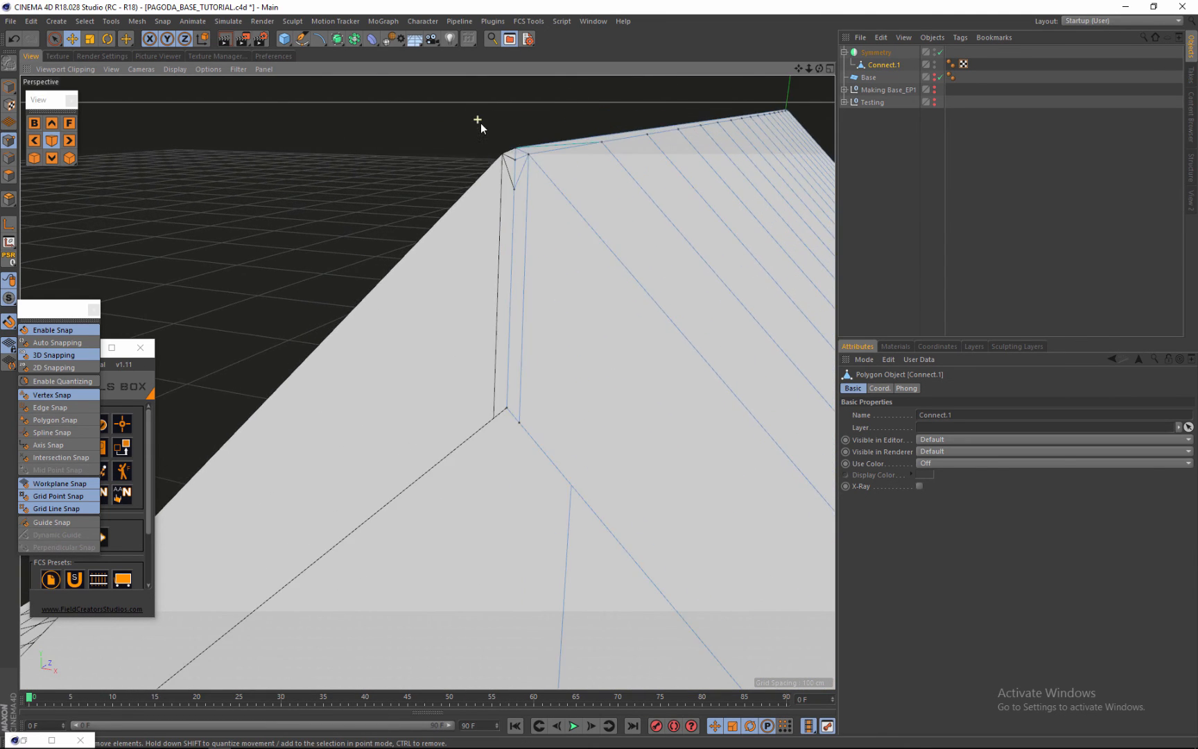
pyautogui.scroll(2, 482, 126)
pyautogui.scroll(-5, 484, 130)
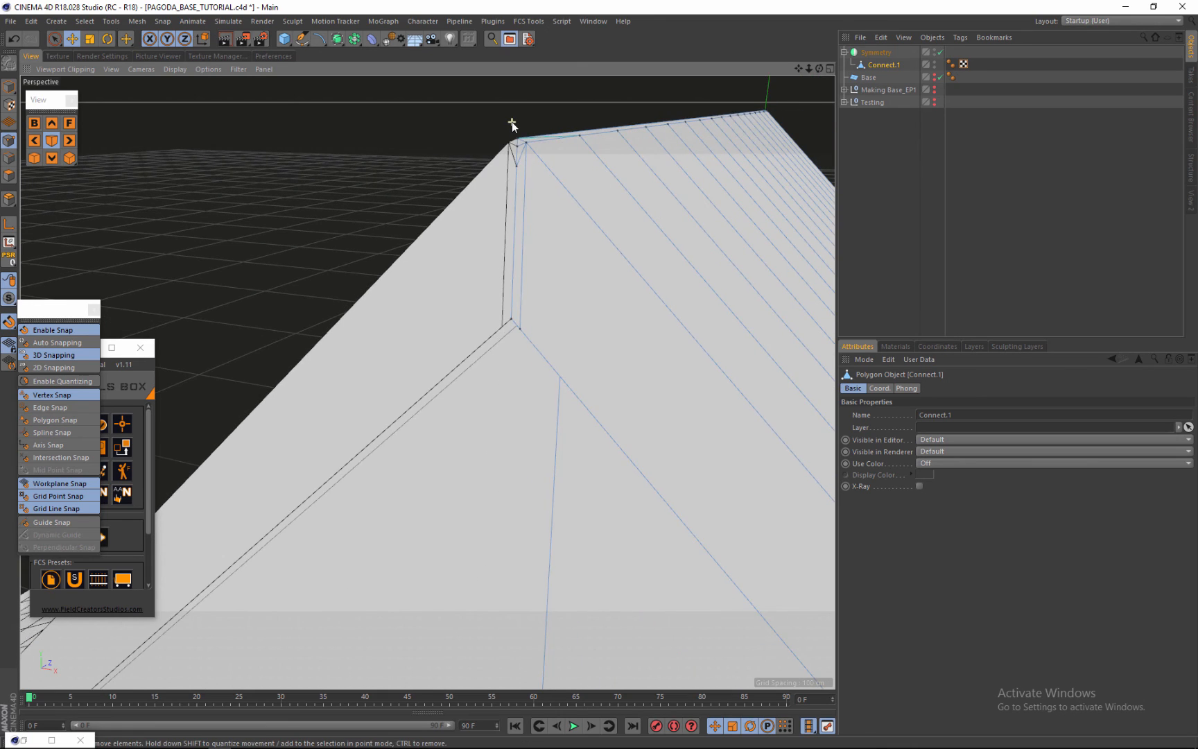
pyautogui.scroll(-6, 471, 174)
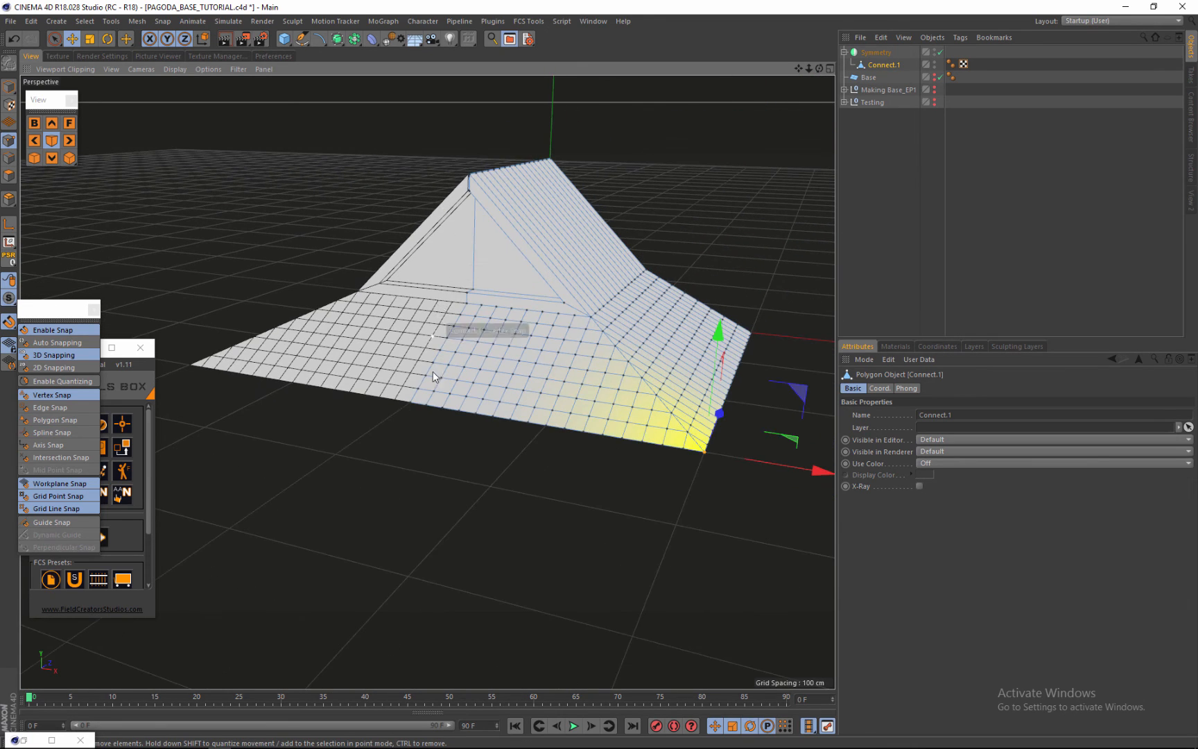
pyautogui.scroll(8, 402, 407)
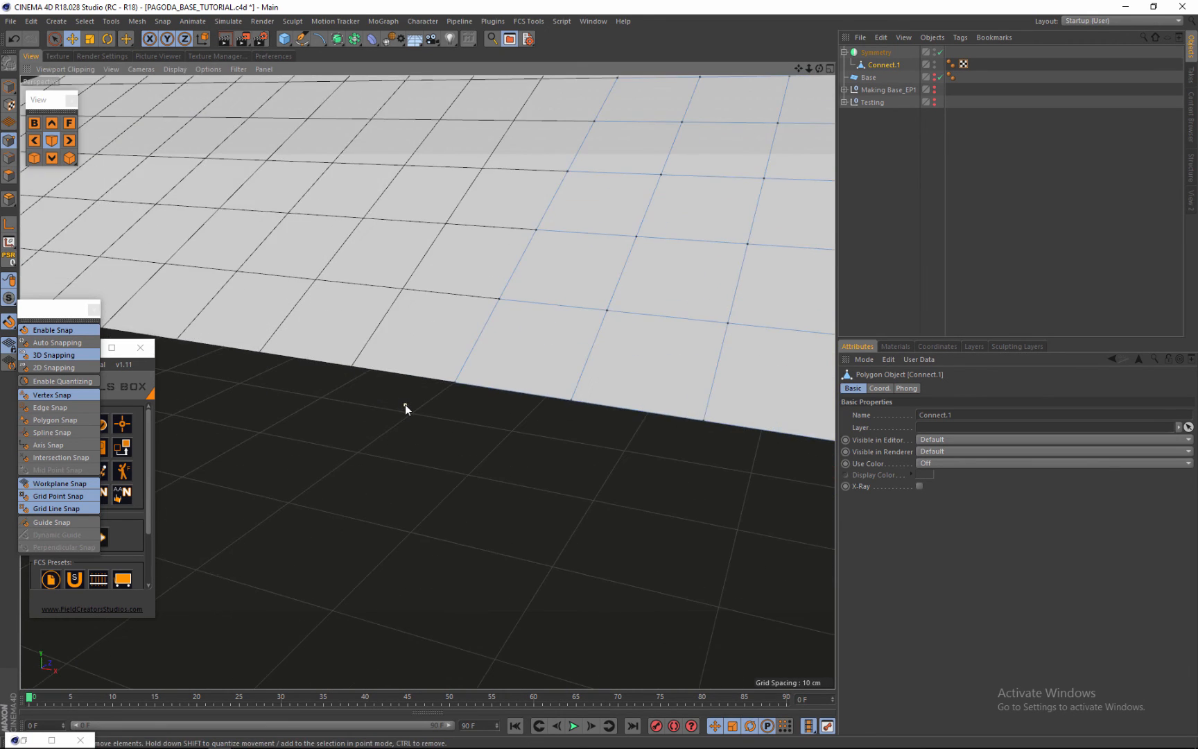
pyautogui.scroll(-10, 414, 387)
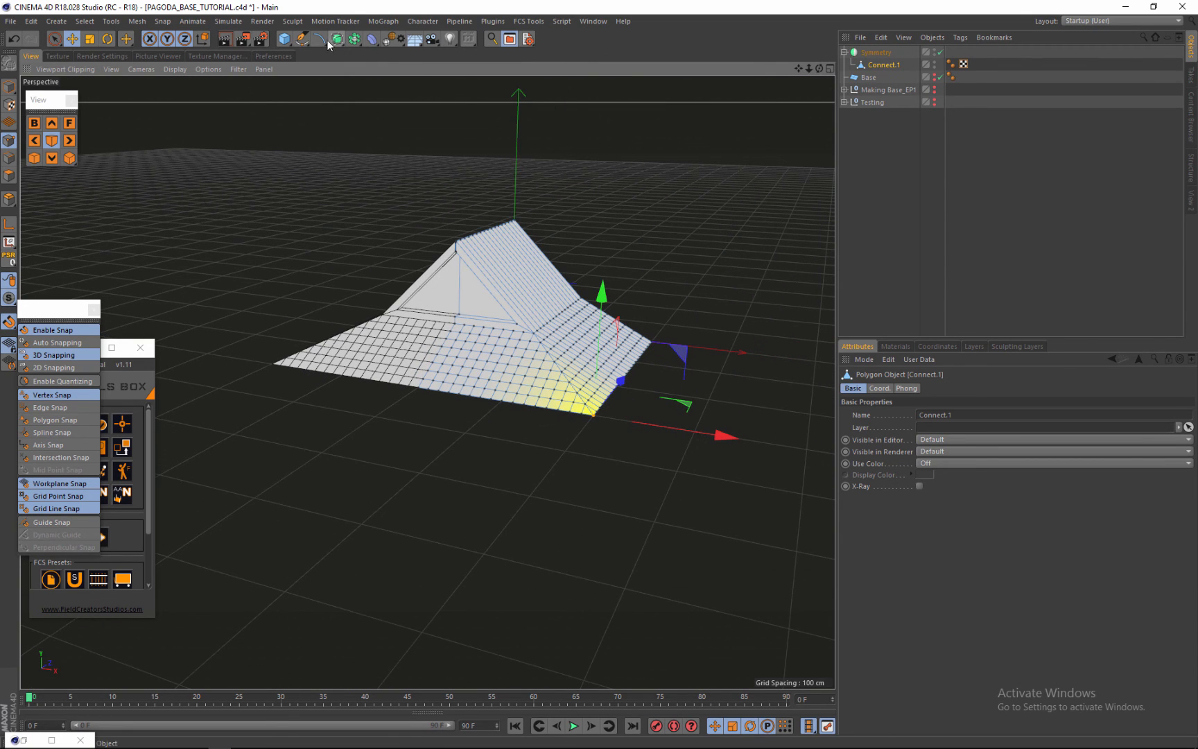
# Add a second Symmetry object and nest the existing Symmetry with Connect.1 inside it.
pyautogui.click(352, 40)
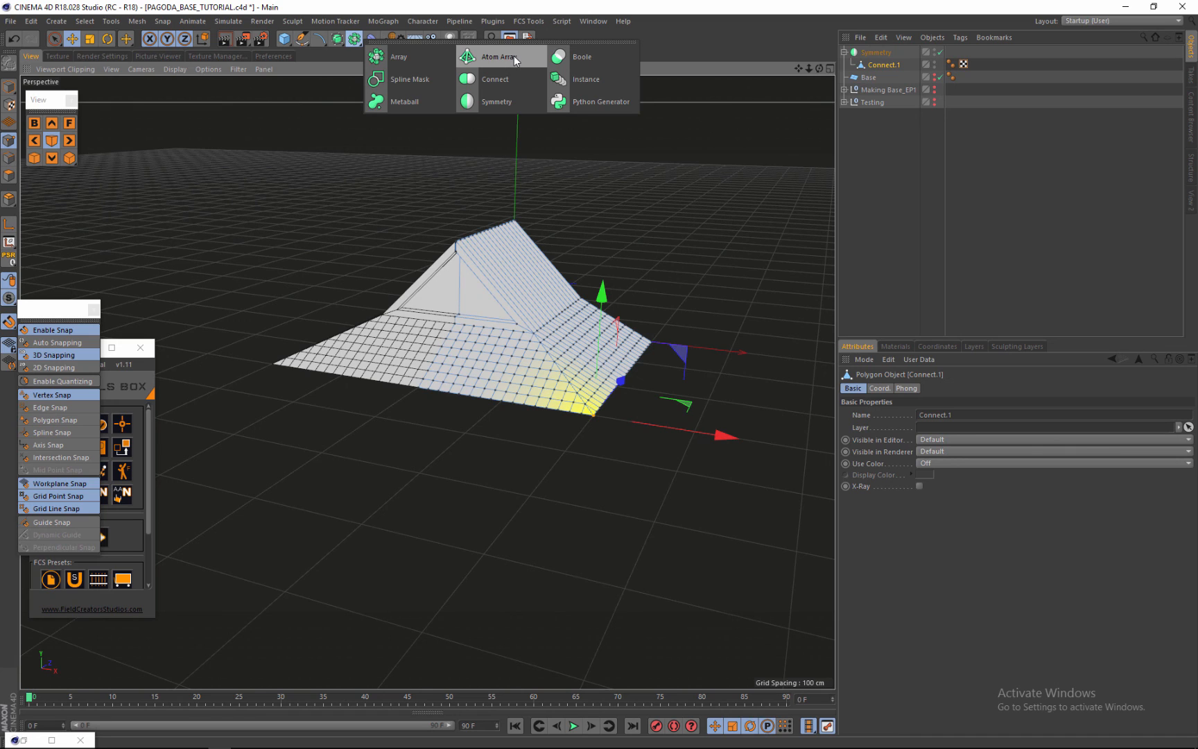
pyautogui.click(502, 101)
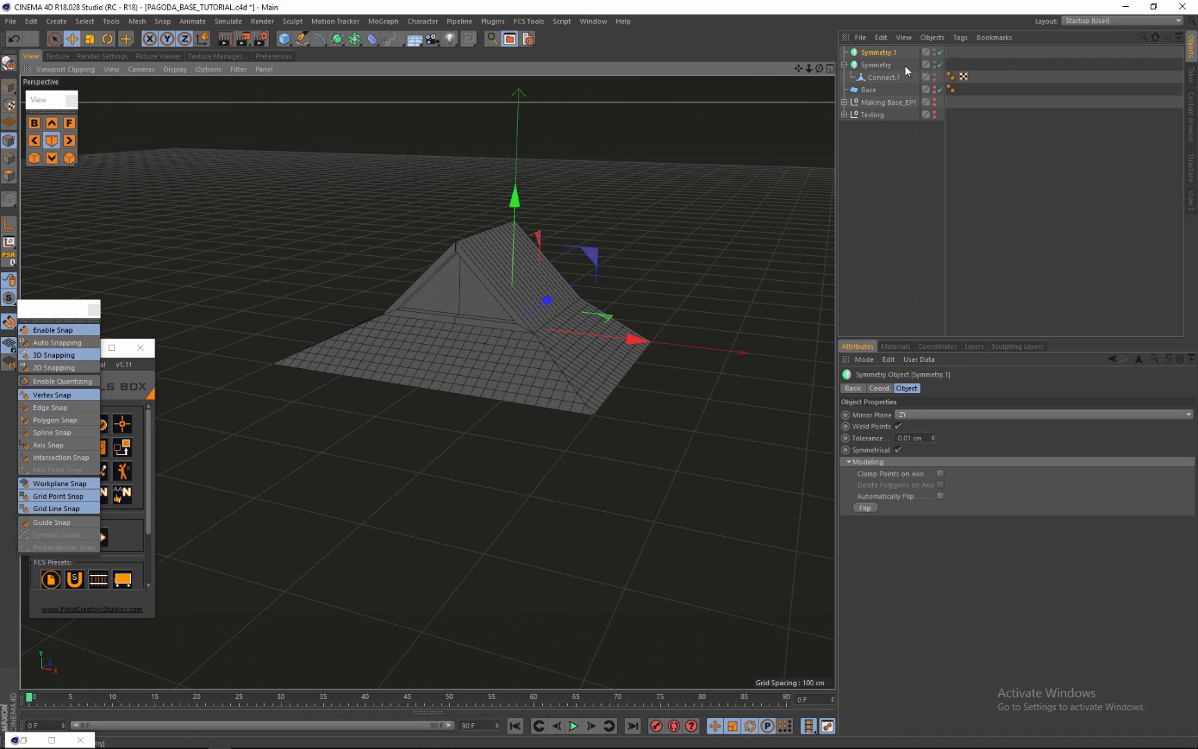
pyautogui.moveTo(888, 65); pyautogui.dragTo(885, 60)
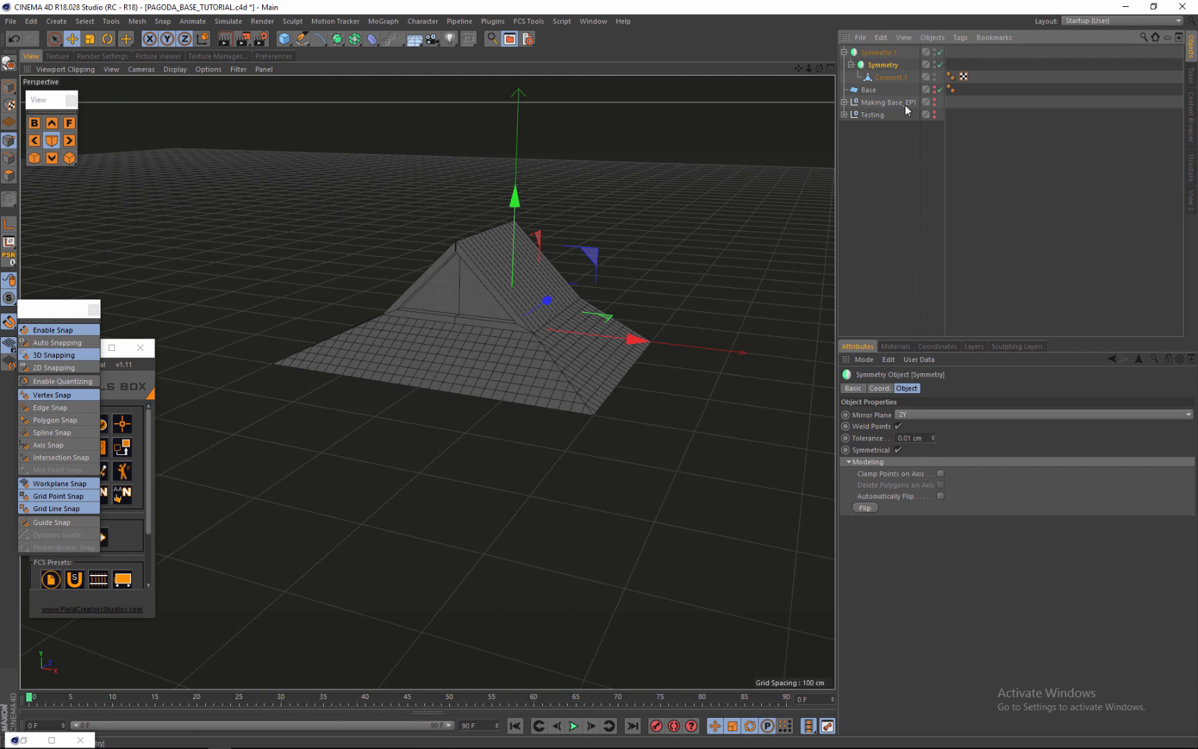
# Set the inner Symmetry object's mirror plane to XY so the roof half is mirrored front to back.
pyautogui.click(935, 415)
pyautogui.click(904, 452)
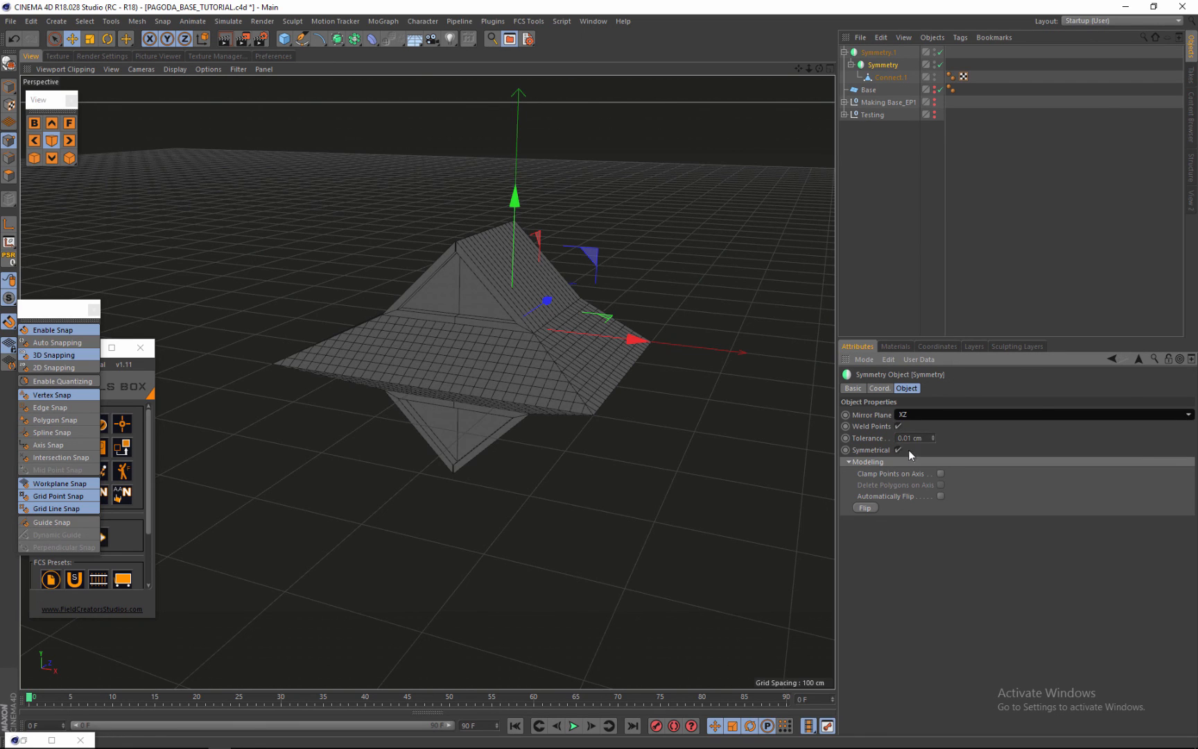
pyautogui.click(927, 415)
pyautogui.click(916, 430)
# Inspect the full mirrored roof from several angles, checking the ridge, slopes and eave corners.
pyautogui.scroll(-3, 526, 334)
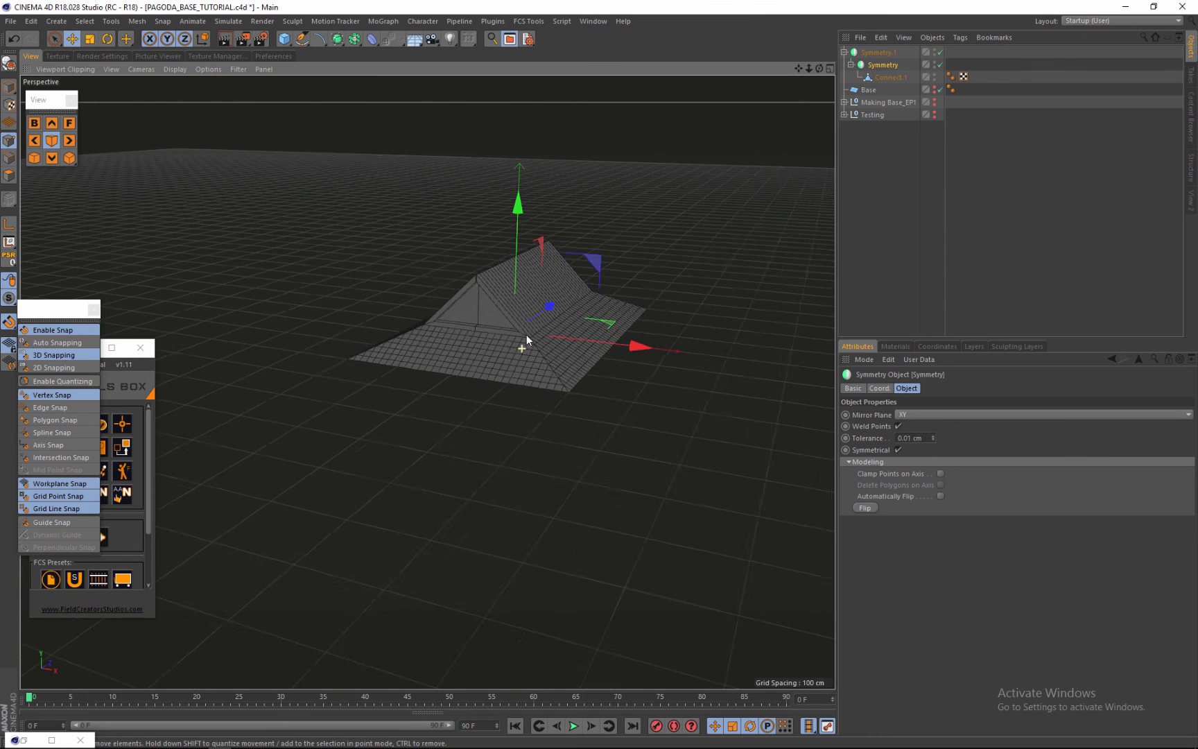
pyautogui.scroll(6, 578, 213)
pyautogui.moveTo(818, 68); pyautogui.dragTo(811, 87)
pyautogui.scroll(-5, 636, 294)
pyautogui.scroll(4, 561, 437)
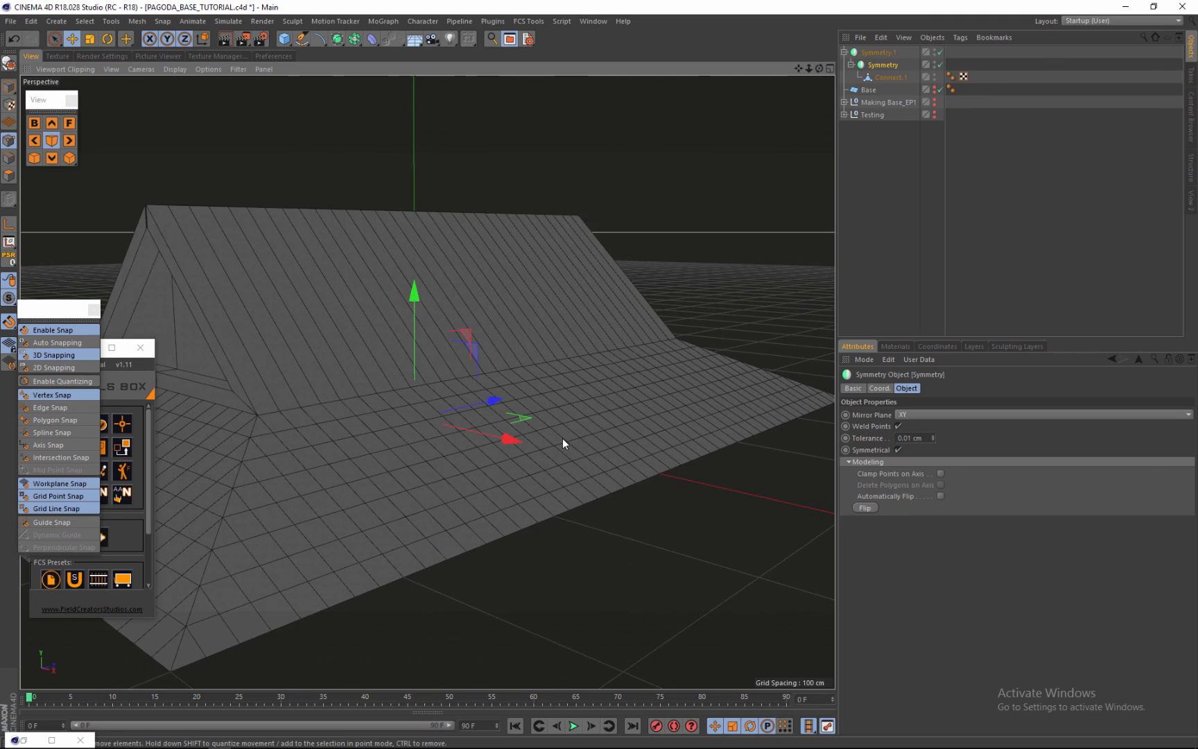
pyautogui.scroll(-5, 563, 438)
pyautogui.scroll(3, 559, 382)
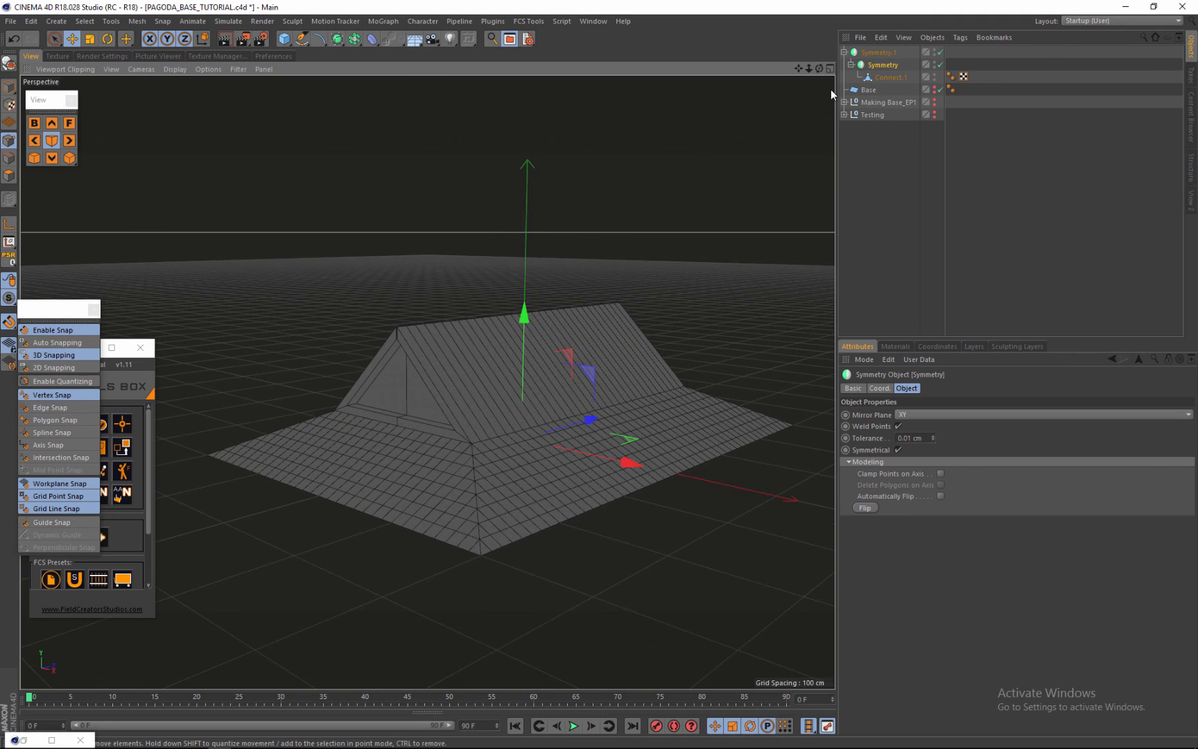
pyautogui.scroll(4, 599, 380)
pyautogui.keyDown('alt'); pyautogui.moveTo(600, 381); pyautogui.dragTo(598, 374); pyautogui.keyUp('alt')
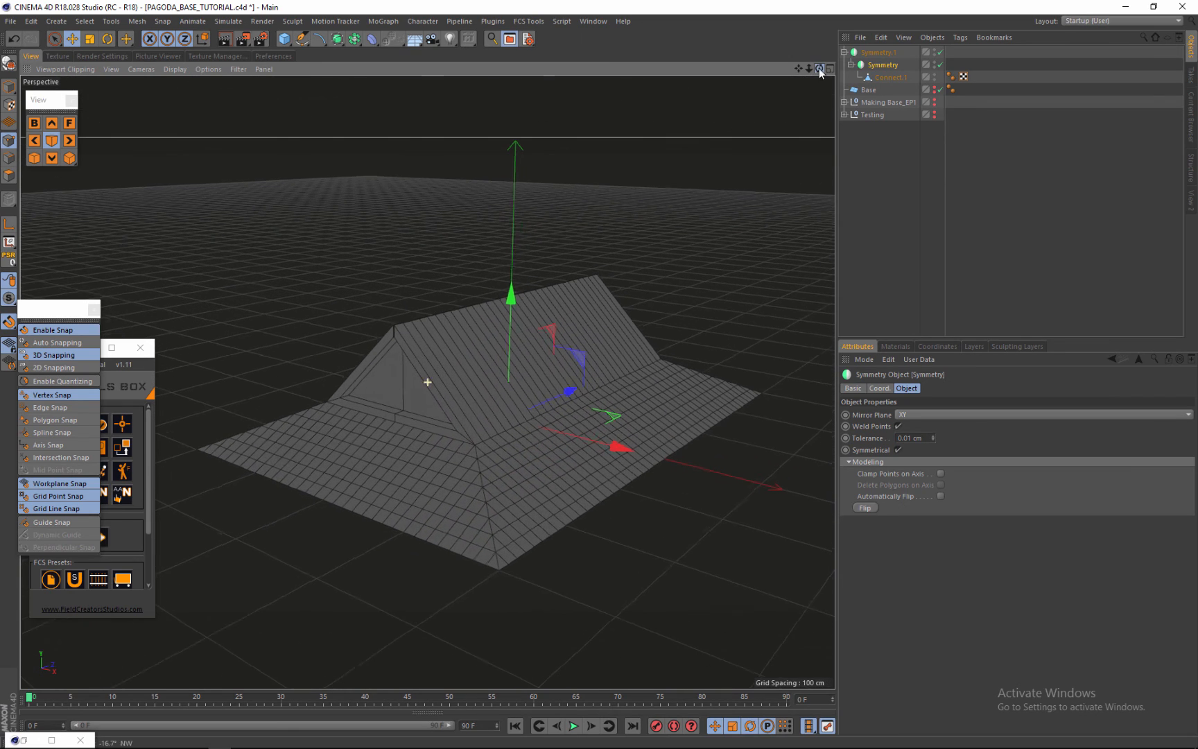
# Select Connect.1 and raise its soft-selected eave corner vertex along Y to curve the roof corners upward.
pyautogui.click(886, 77)
pyautogui.scroll(5, 471, 641)
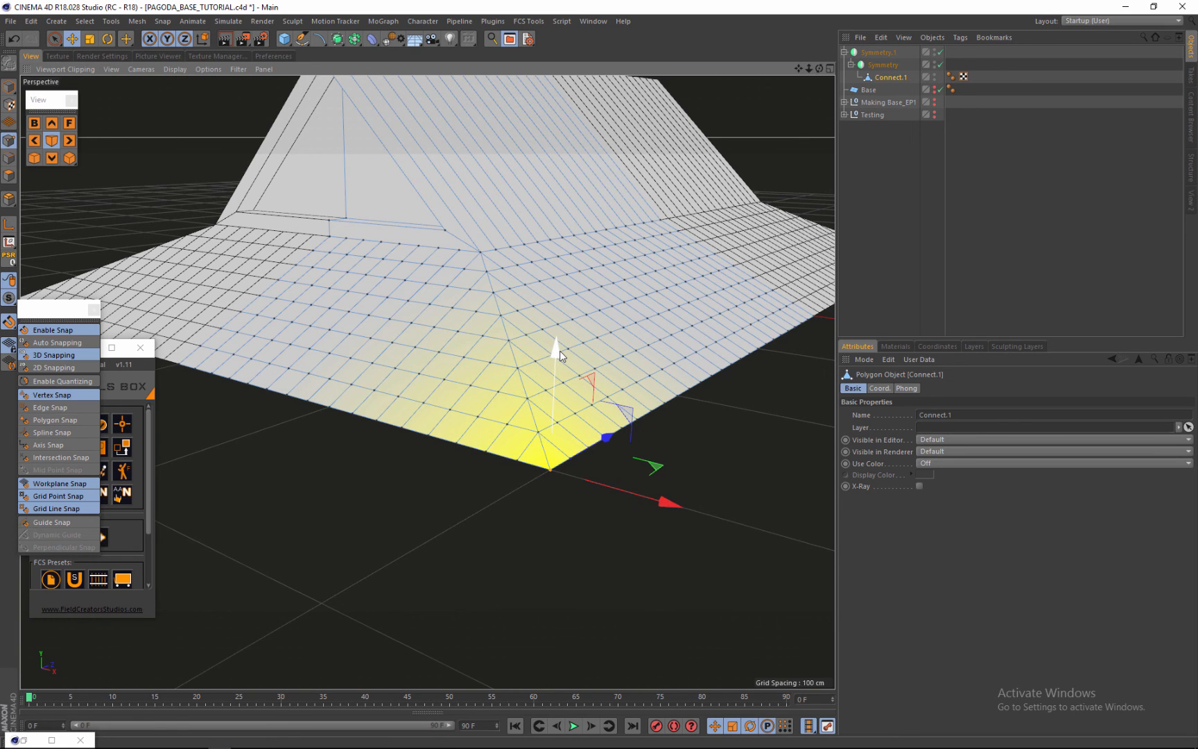
pyautogui.moveTo(818, 68); pyautogui.dragTo(901, 50)
pyautogui.moveTo(623, 294); pyautogui.dragTo(623, 237)
pyautogui.scroll(-8, 541, 291)
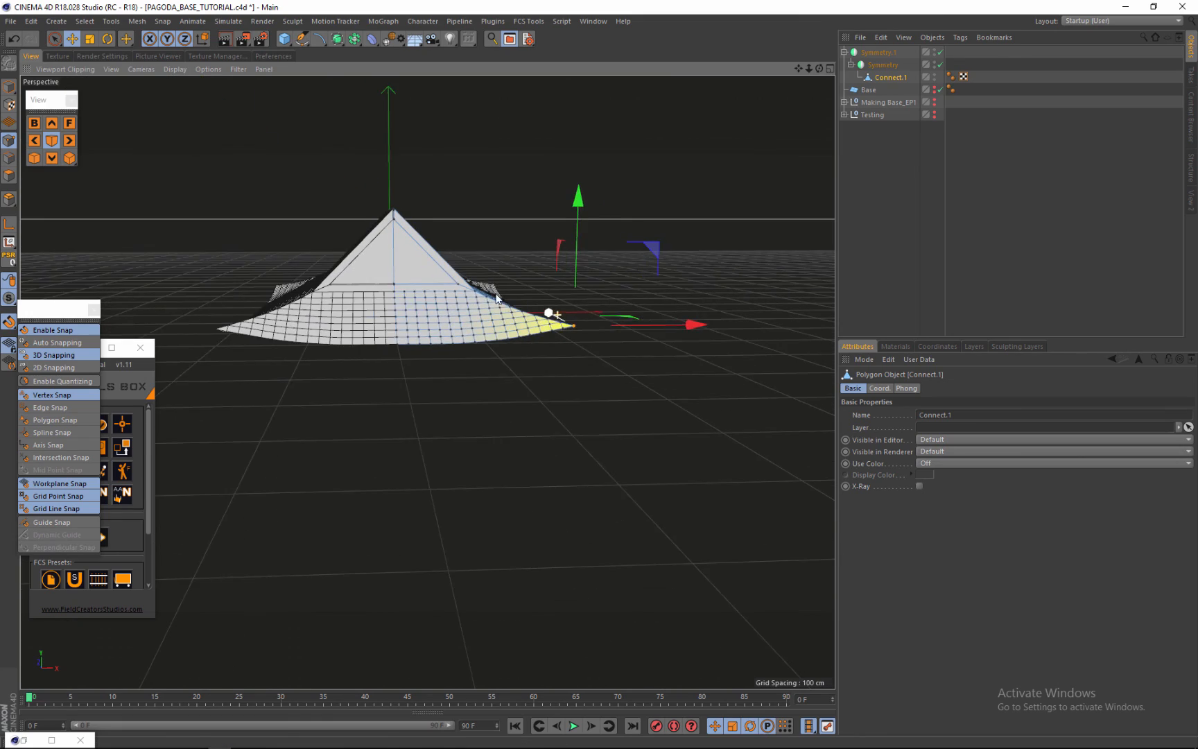
# Examine the upturned eave corners and the curve of the roof edges from different angles.
pyautogui.scroll(4, 541, 305)
pyautogui.moveTo(818, 68); pyautogui.dragTo(600, 375)
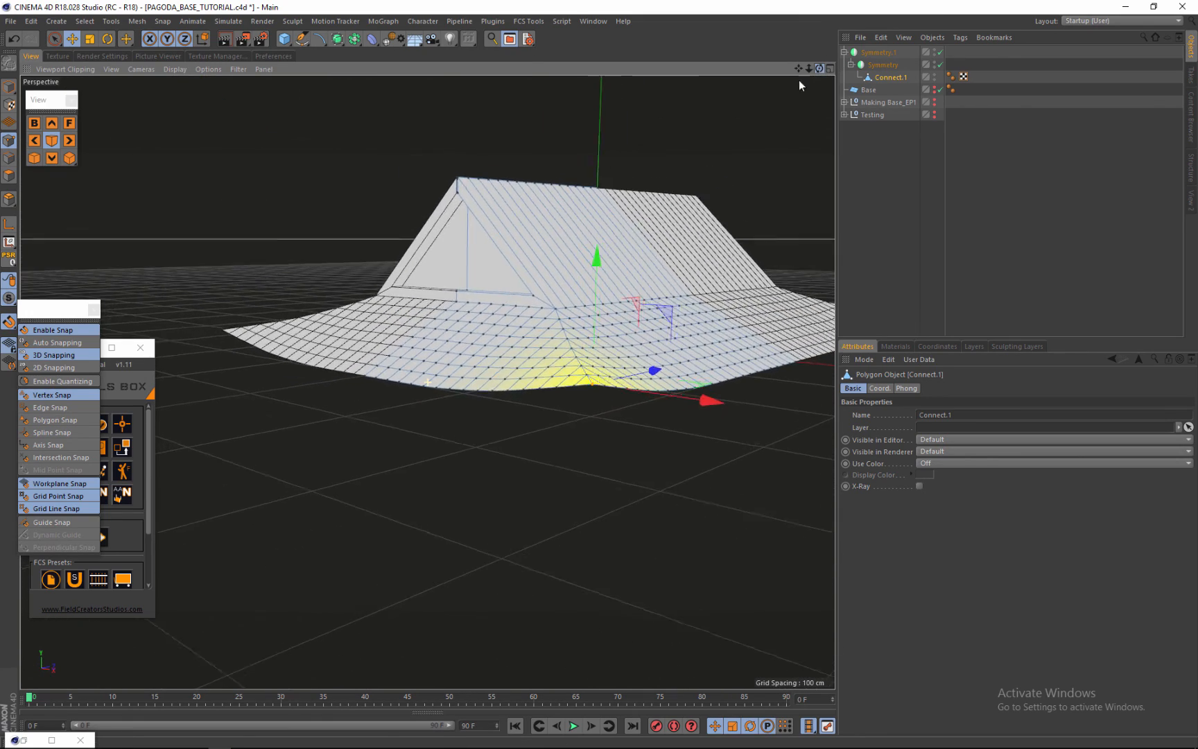
pyautogui.scroll(-3, 440, 471)
pyautogui.scroll(5, 441, 476)
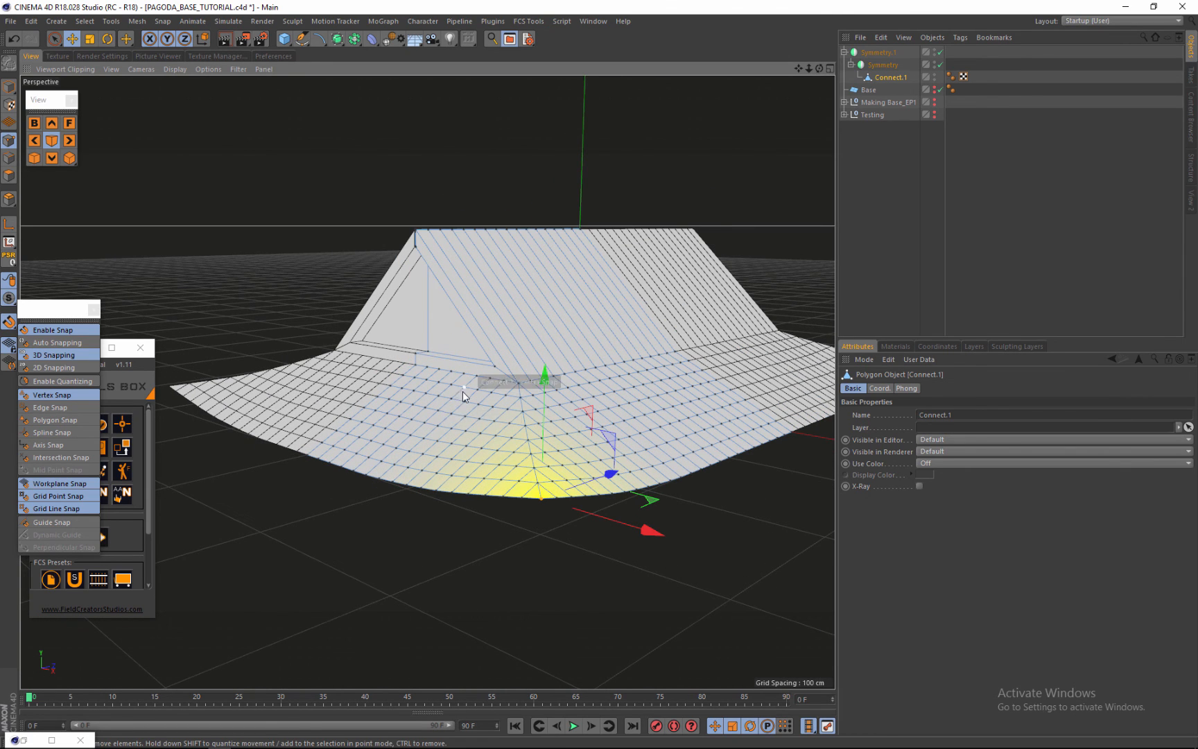
pyautogui.scroll(-1, 512, 474)
pyautogui.scroll(2, 659, 311)
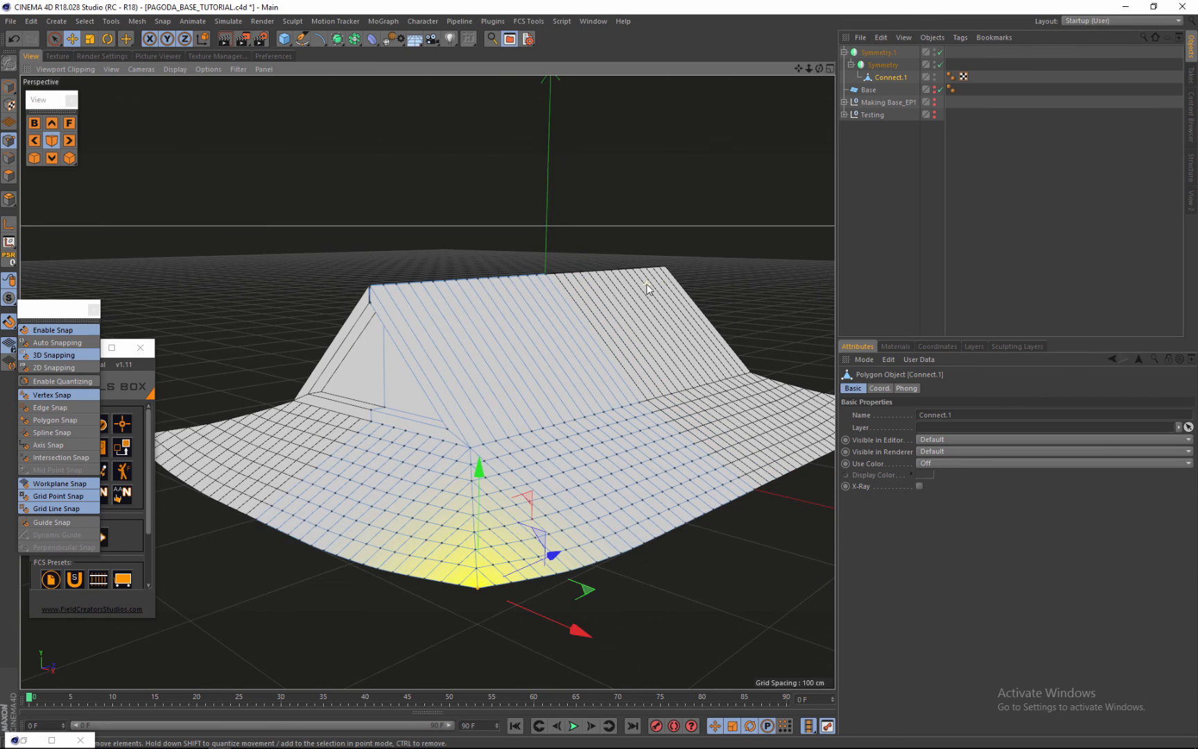
pyautogui.moveTo(818, 68); pyautogui.dragTo(597, 381)
pyautogui.scroll(-2, 553, 389)
pyautogui.scroll(1, 553, 389)
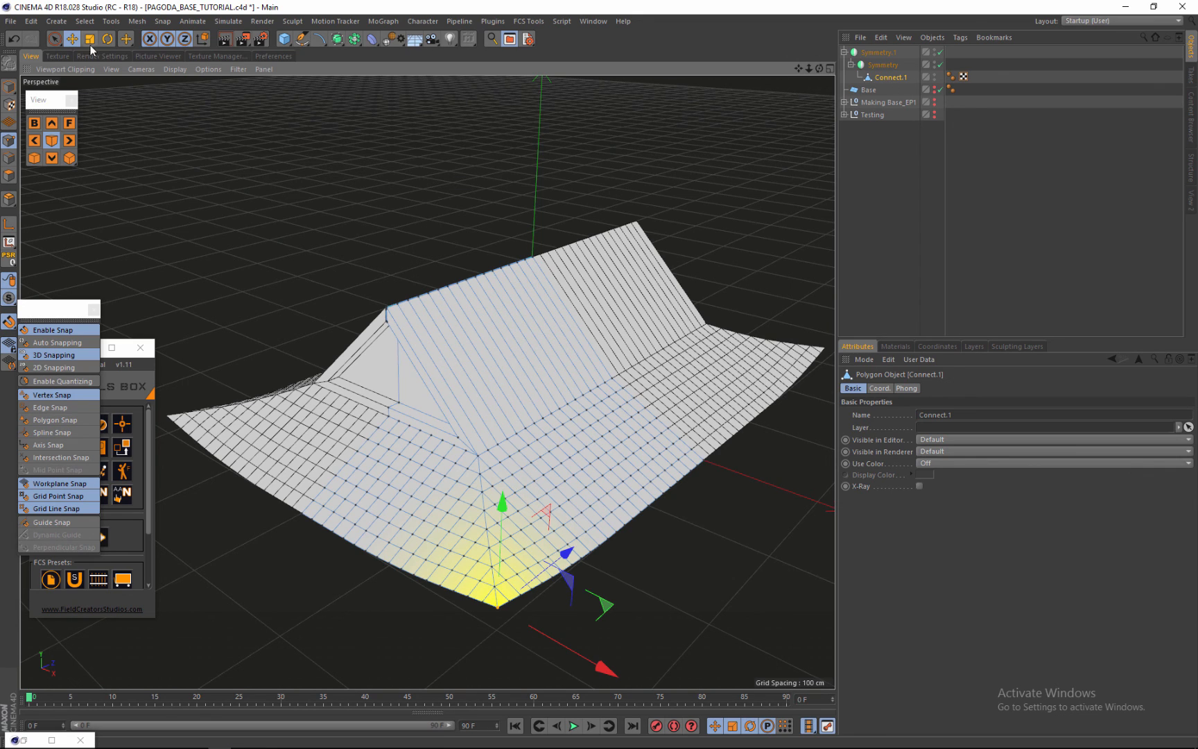
# Turn off Soft Selection for the Move tool and switch from point editing to Model mode.
pyautogui.click(73, 40)
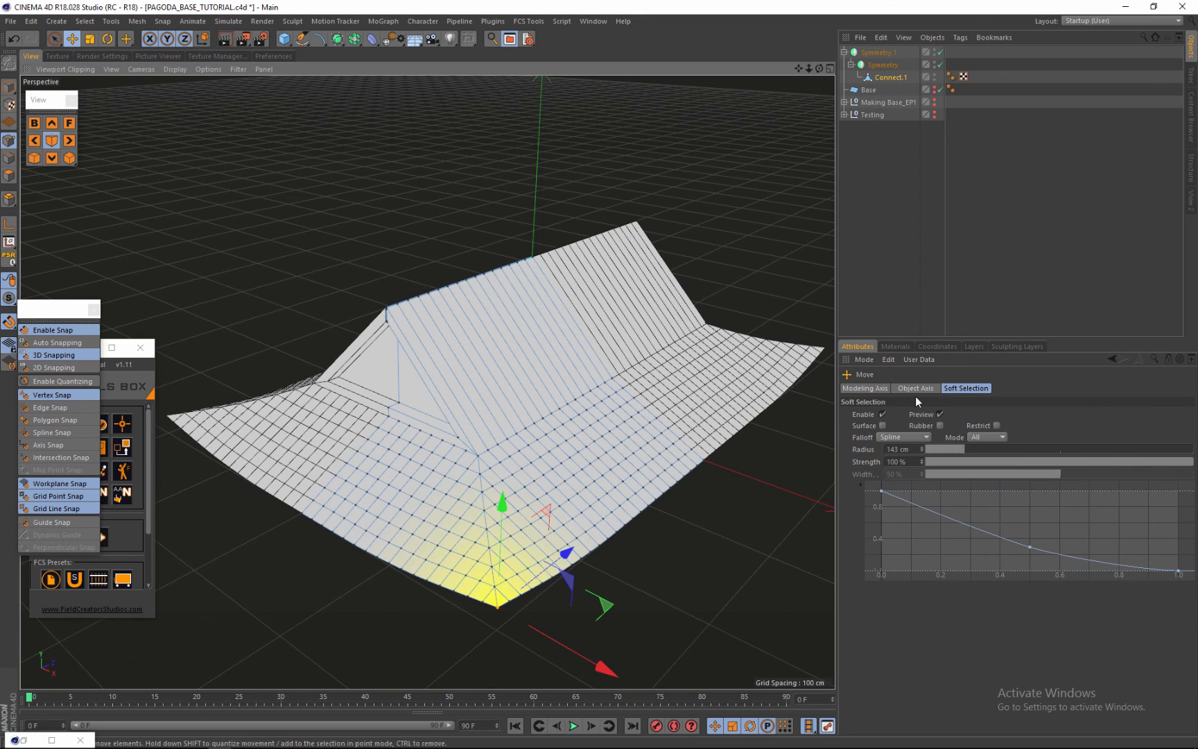
pyautogui.click(881, 413)
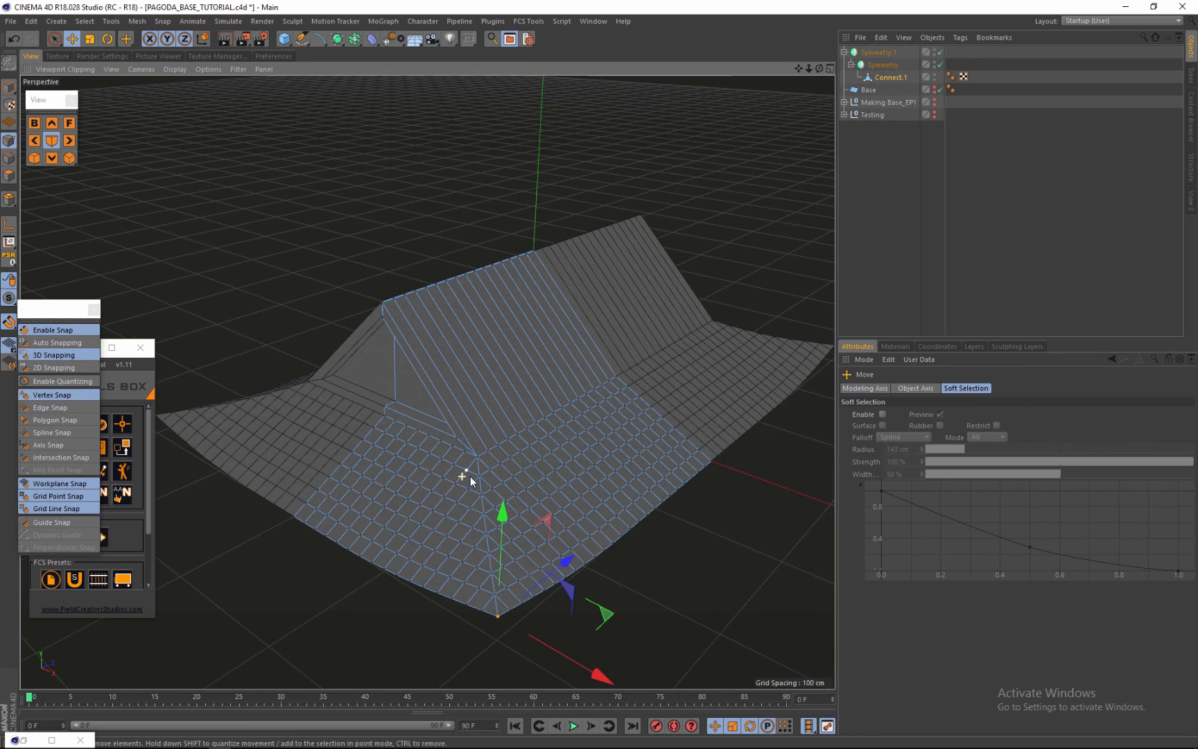
pyautogui.scroll(-2, 297, 416)
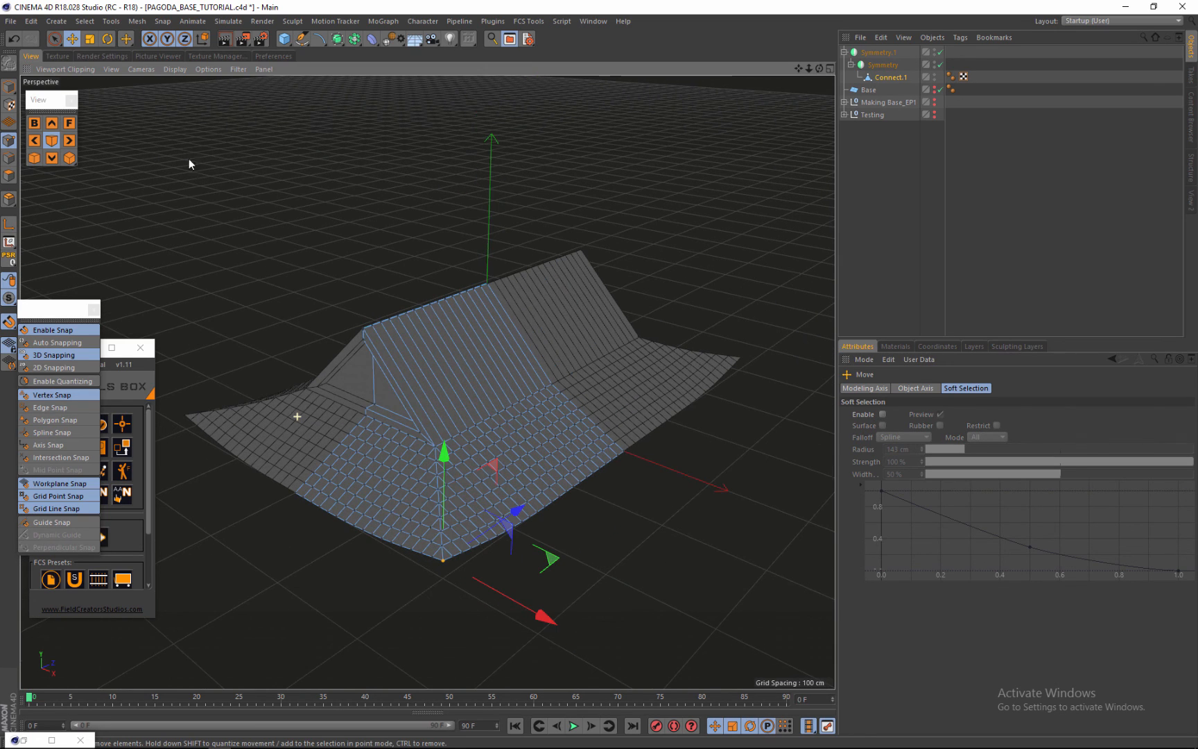
pyautogui.click(10, 93)
pyautogui.scroll(-4, 461, 224)
pyautogui.scroll(5, 449, 301)
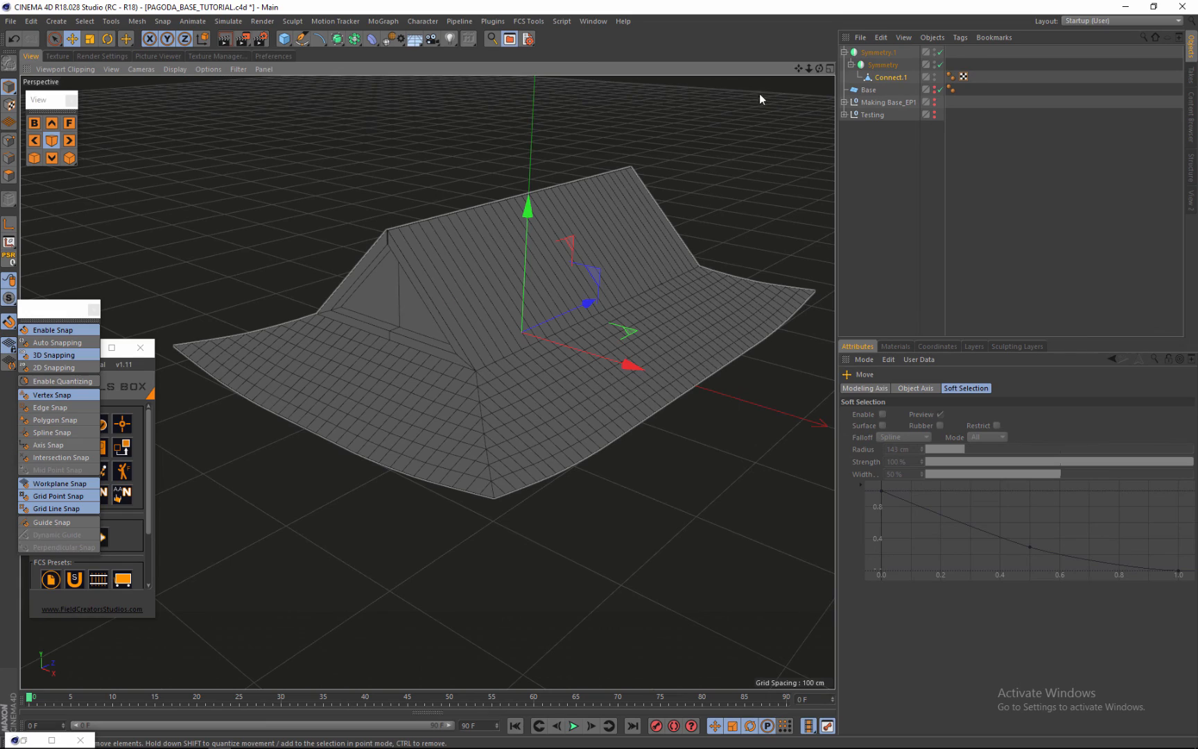
pyautogui.moveTo(819, 68); pyautogui.dragTo(517, 387)
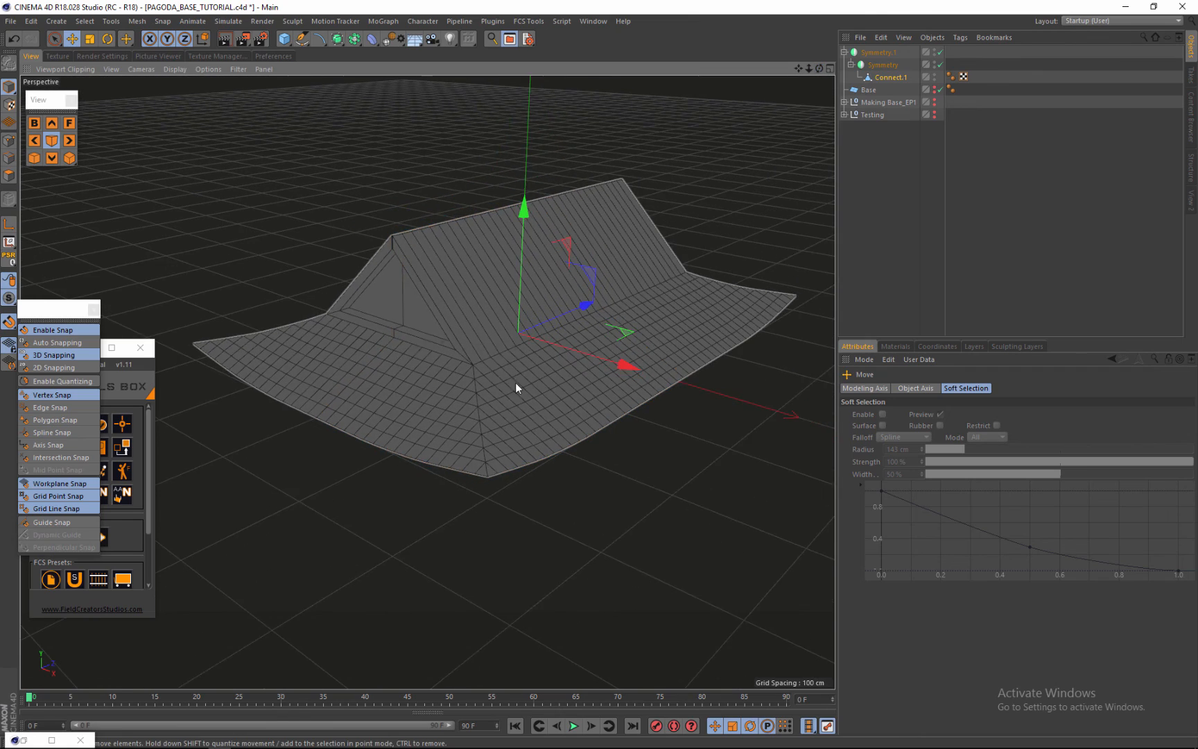
pyautogui.scroll(-2, 515, 383)
pyautogui.scroll(3, 516, 276)
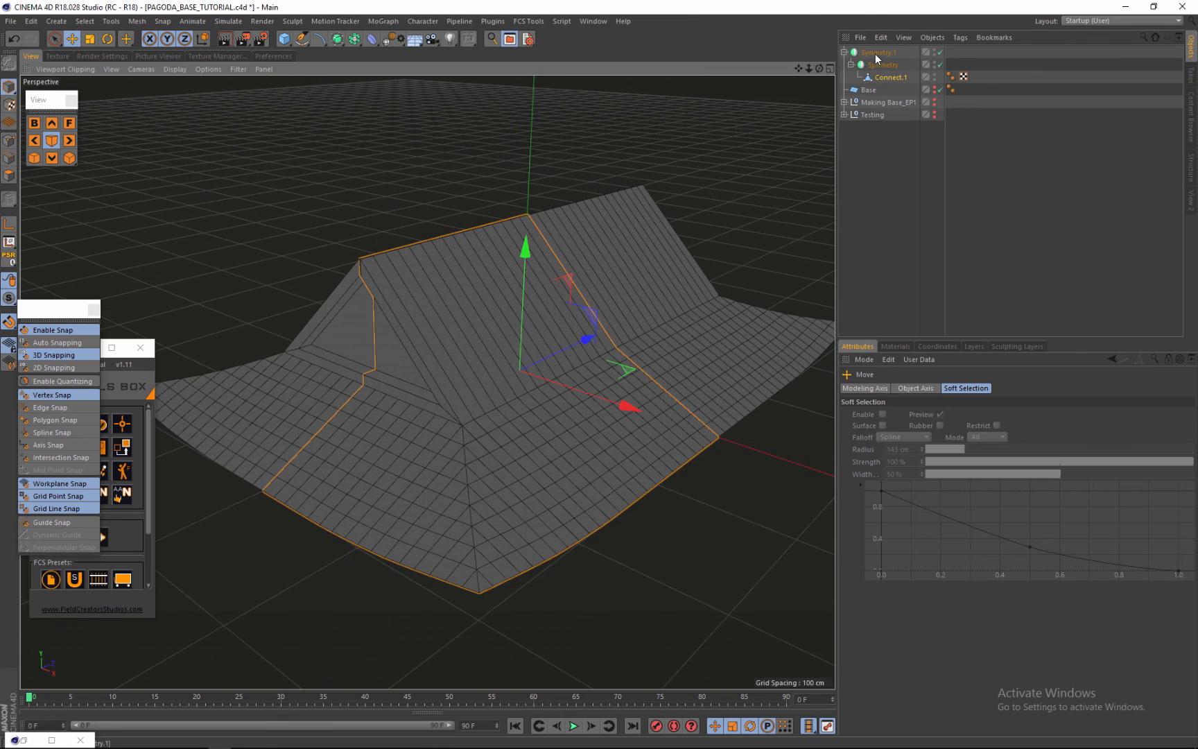